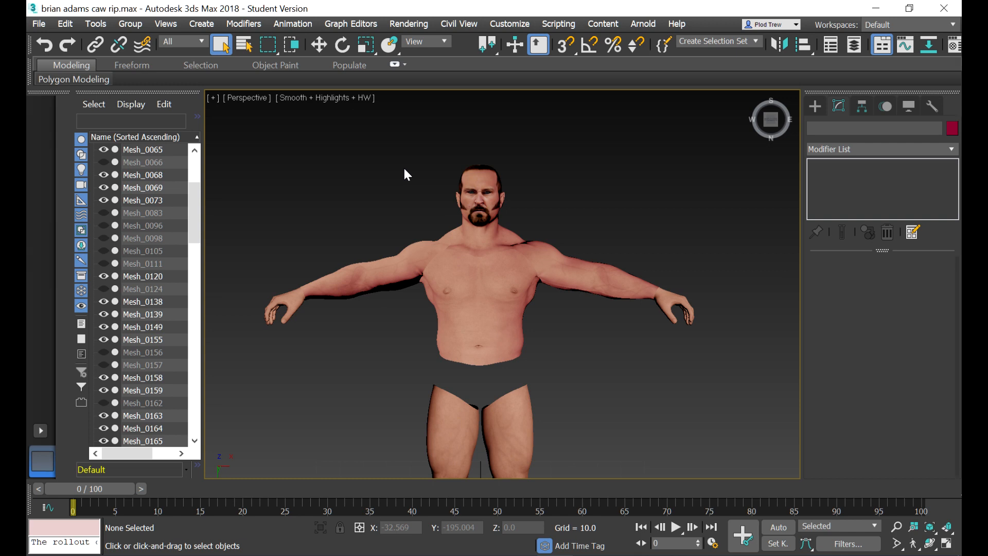
Select the head mesh, inspect the face up close, and toggle the head's visibility off and back on
scroll(403, 168, up, 4)
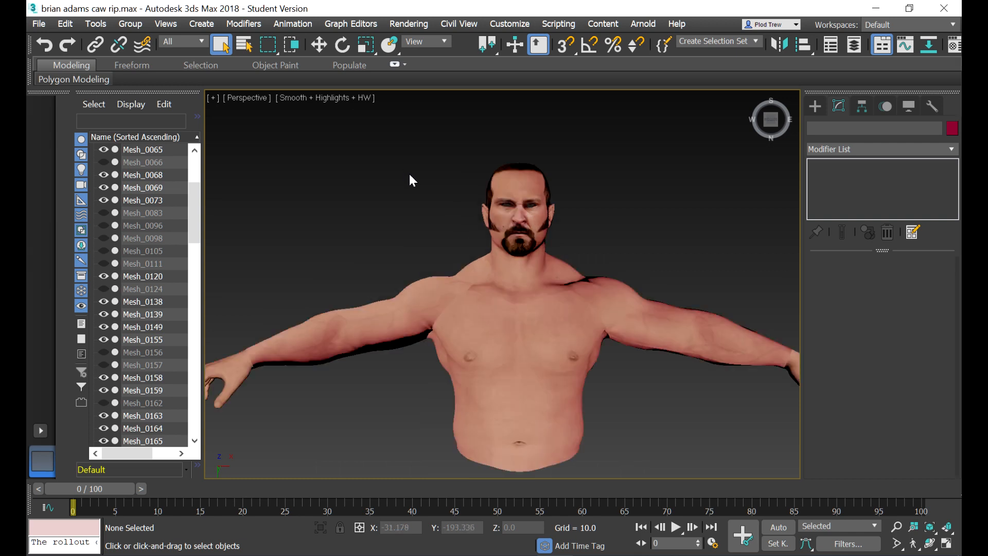
click(520, 175)
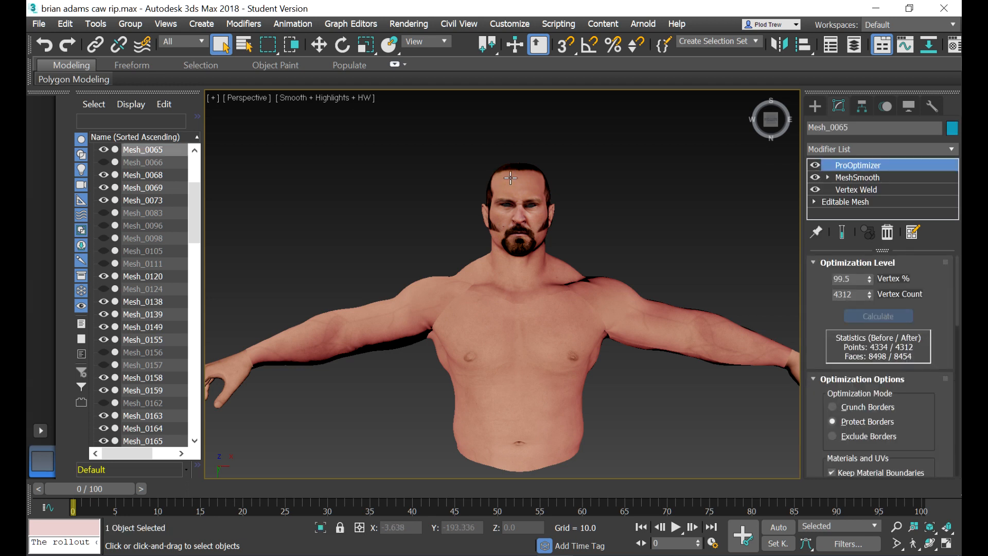
scroll(525, 183, up, 3)
scroll(528, 189, up, 3)
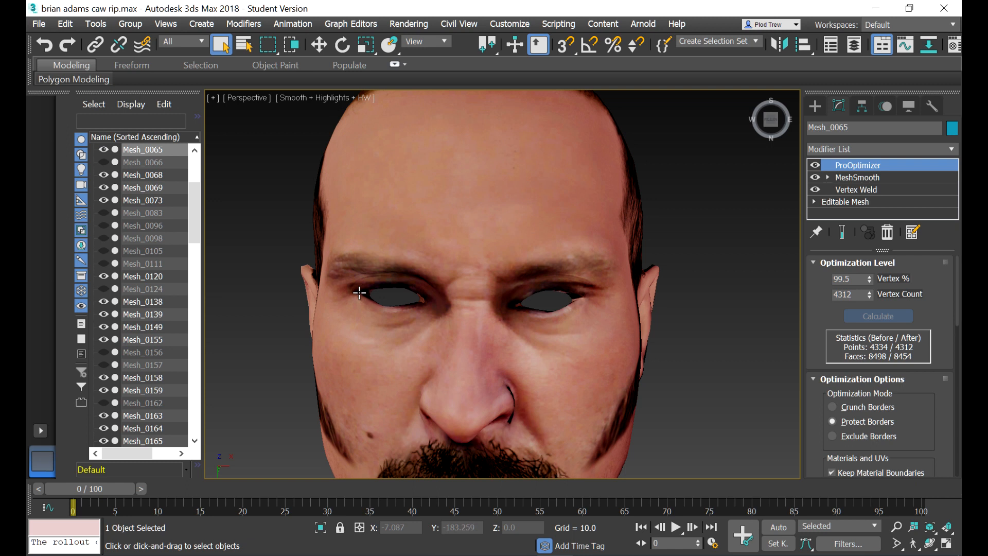
scroll(473, 252, down, 5)
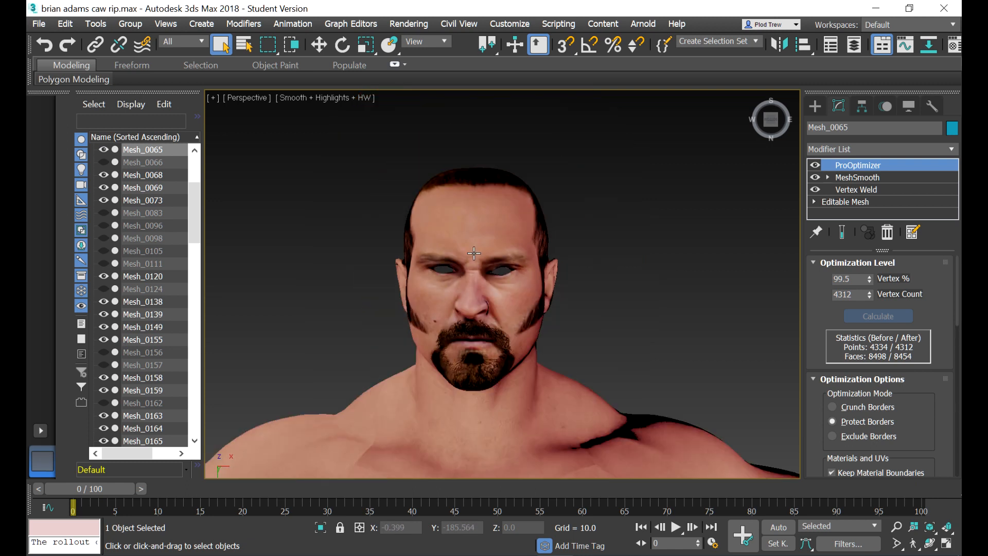
scroll(474, 252, down, 2)
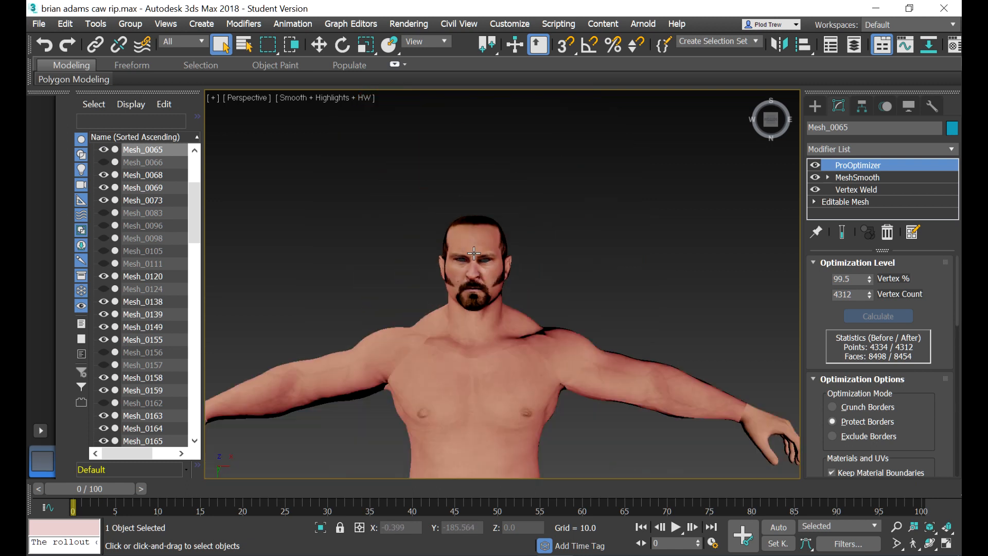
click(100, 152)
click(100, 153)
scroll(451, 205, down, 2)
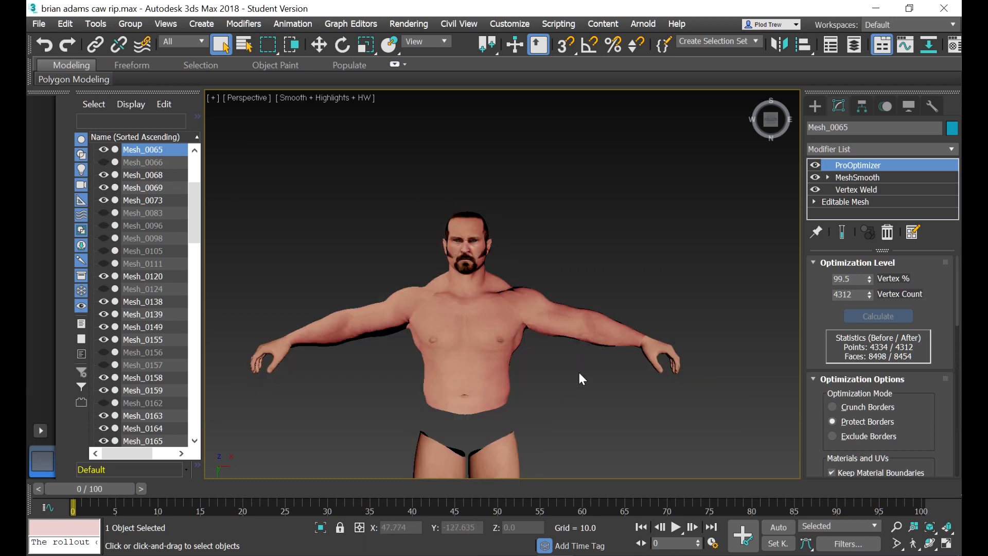
Select the upper-body mesh and toggle its visibility off and back on to identify it
click(456, 341)
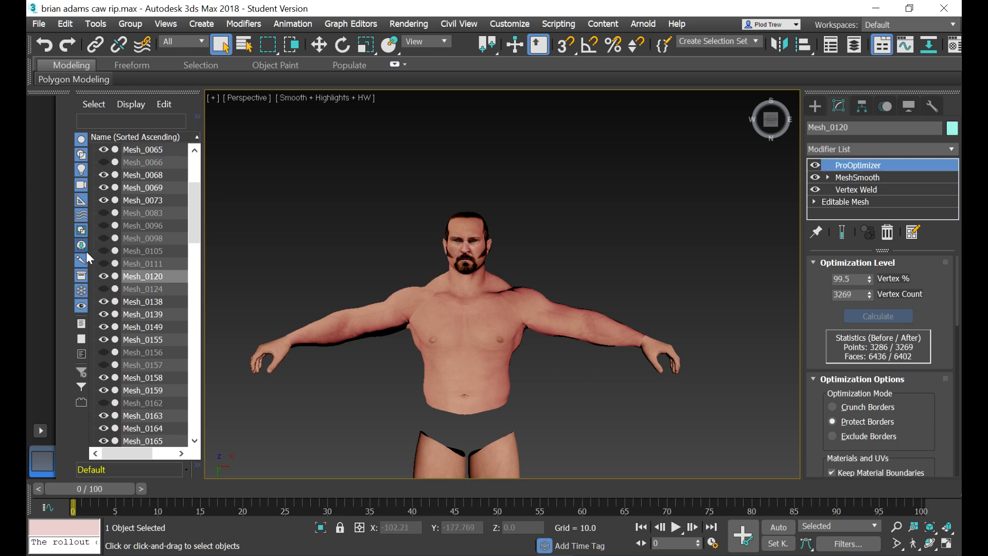
click(103, 276)
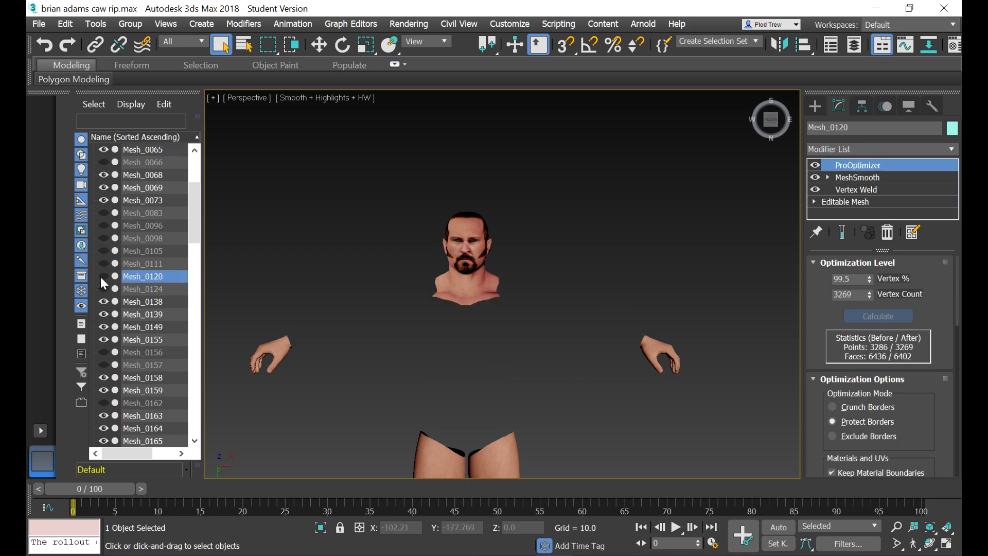
click(101, 276)
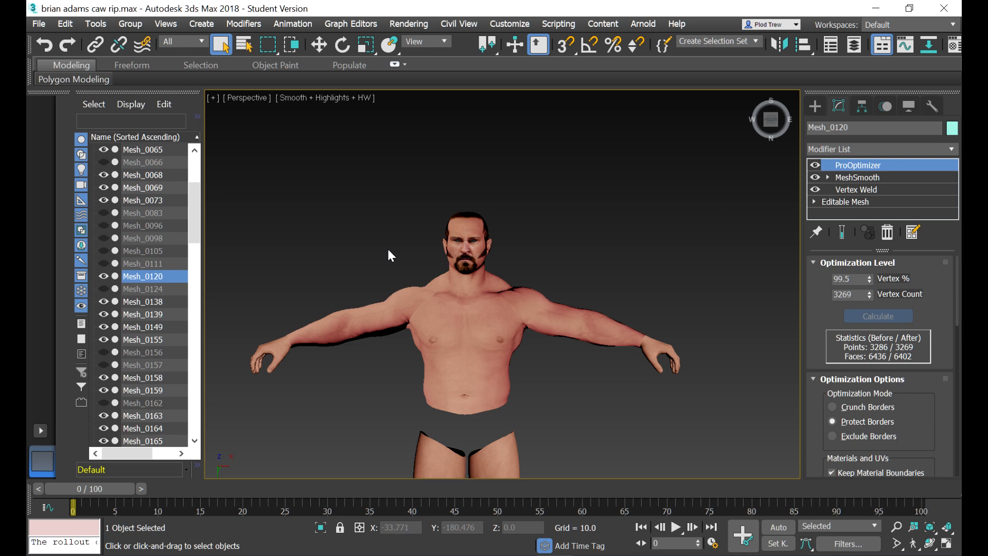
Review the upper-body mesh's Collapse utility options and its MeshSmooth and ProOptimizer modifier settings
scroll(393, 258, up, 3)
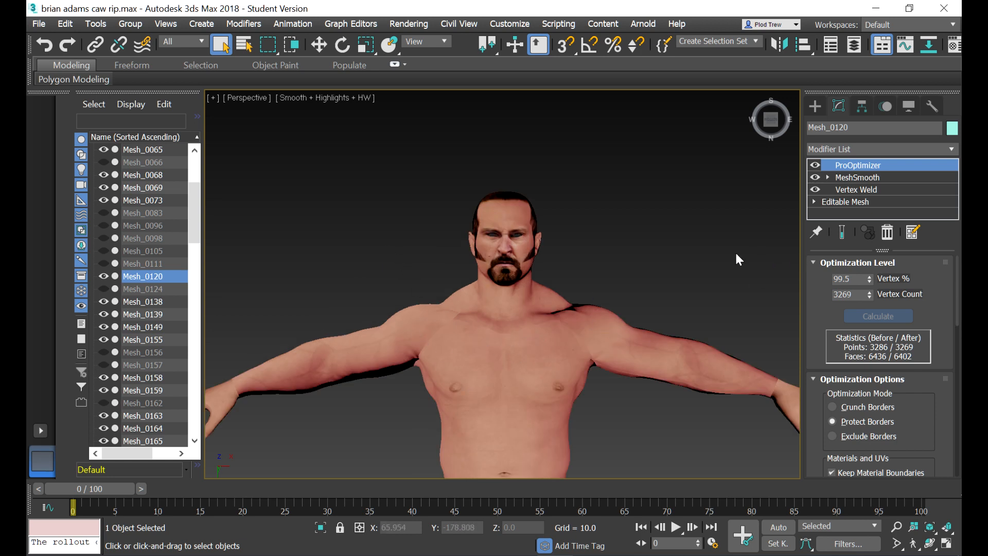
click(928, 107)
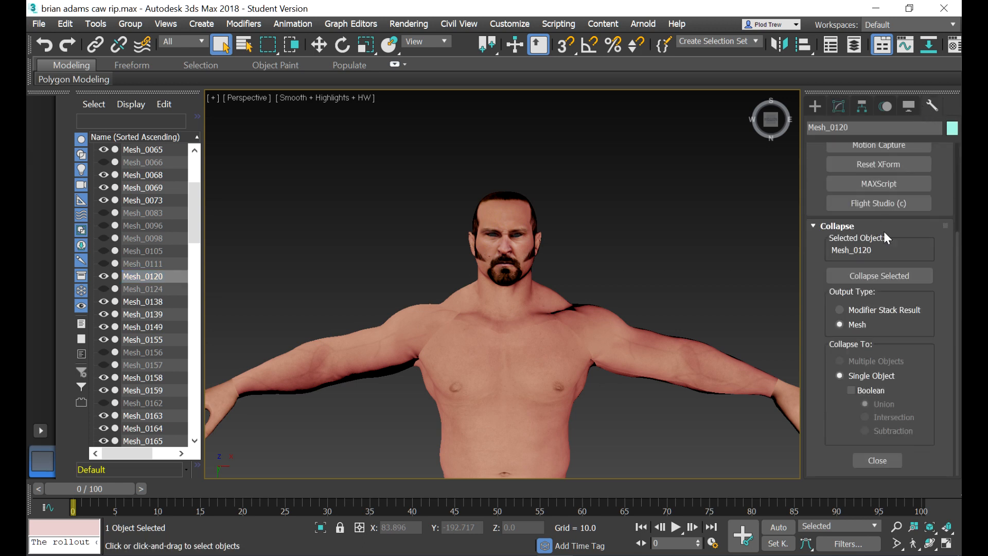
click(838, 107)
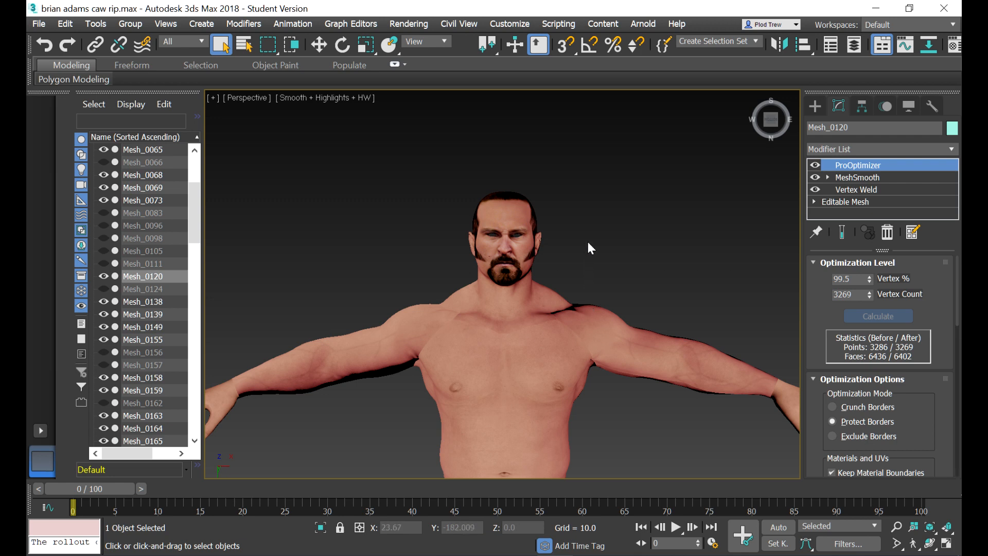
click(850, 178)
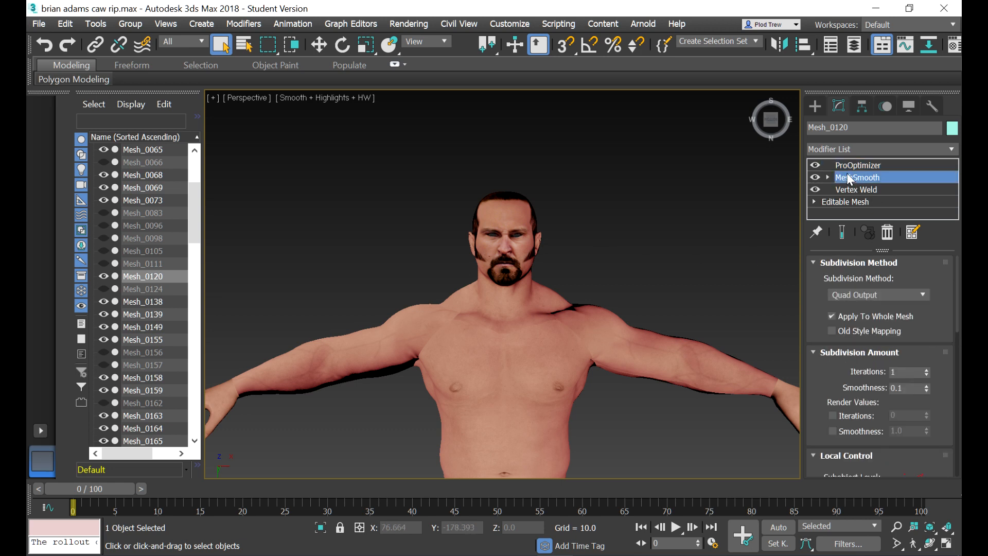
click(846, 167)
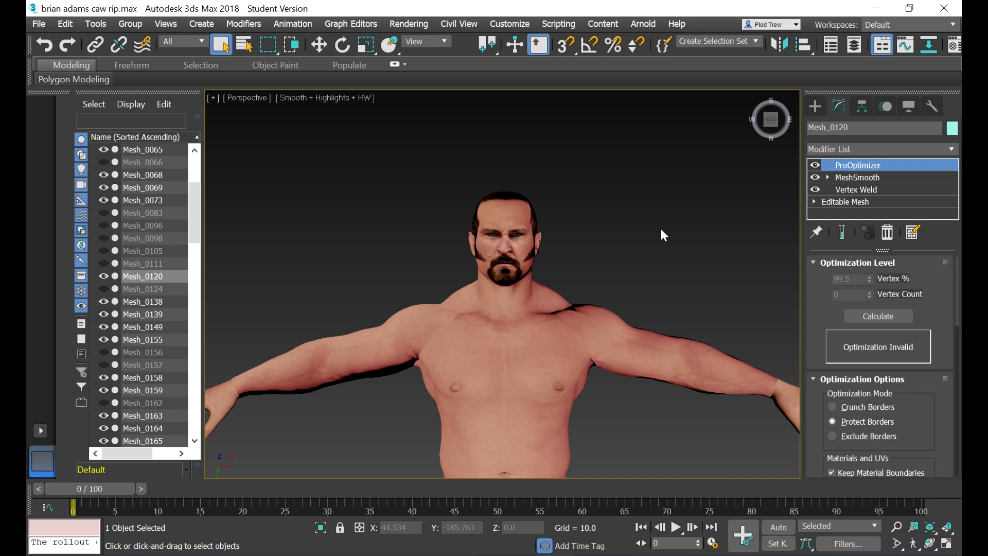
Select the head and upper-body meshes together and apply a Normal modifier with Flip Normals to both
scroll(661, 229, down, 3)
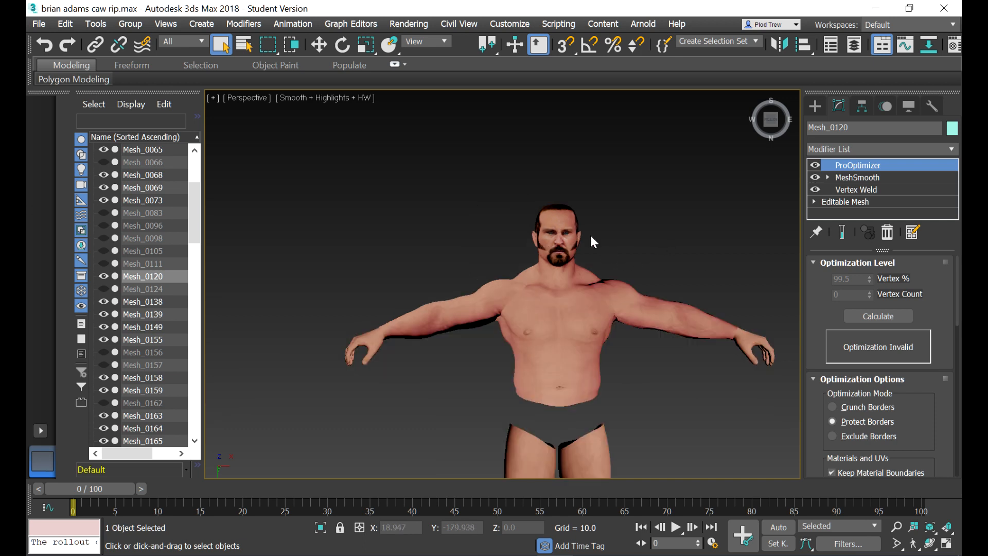
ctrl+click(561, 339)
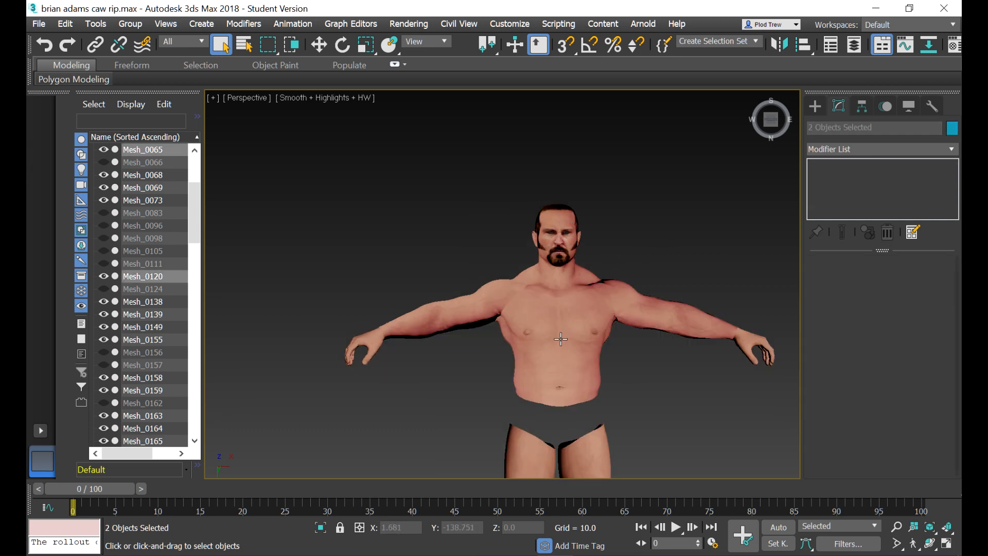
click(953, 149)
drag(952, 219, 952, 414)
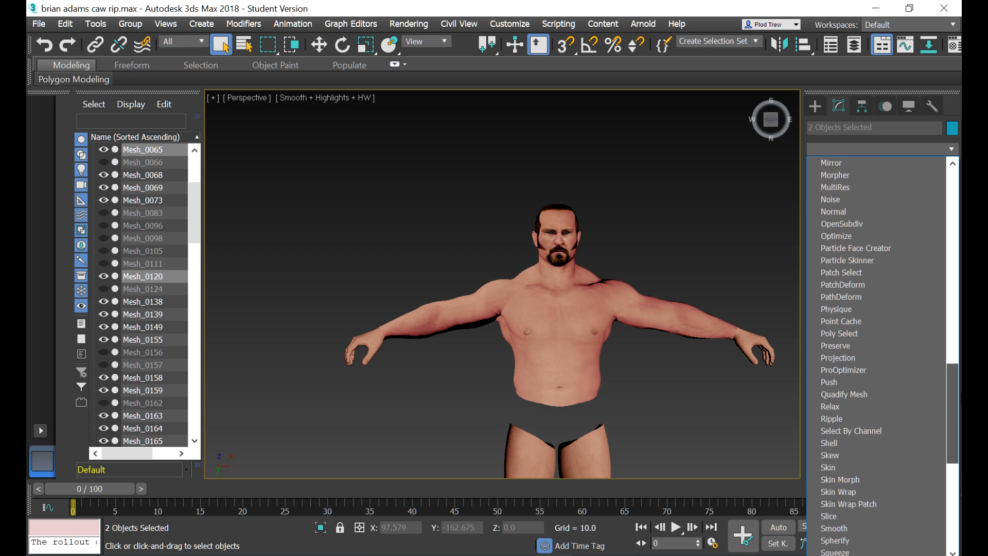
click(842, 212)
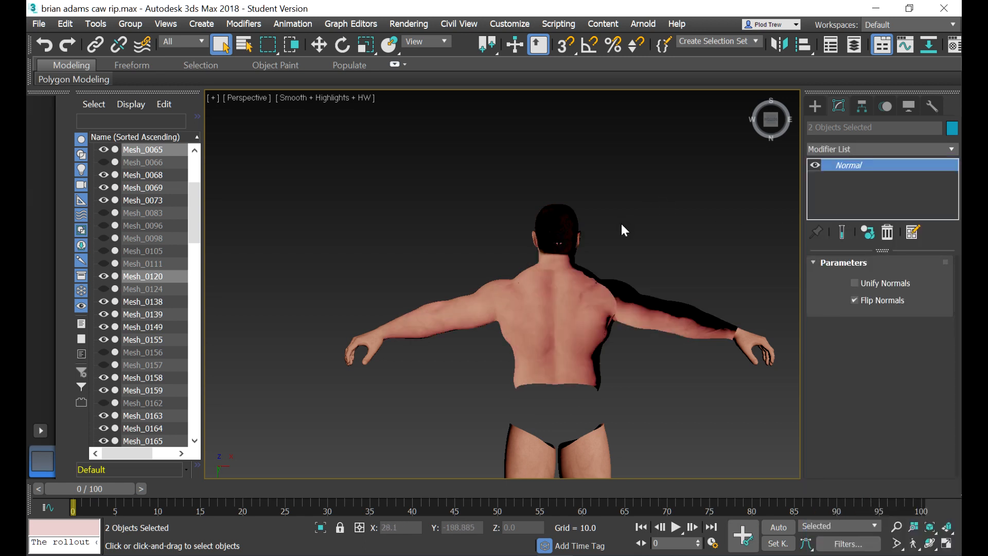
scroll(622, 226, up, 5)
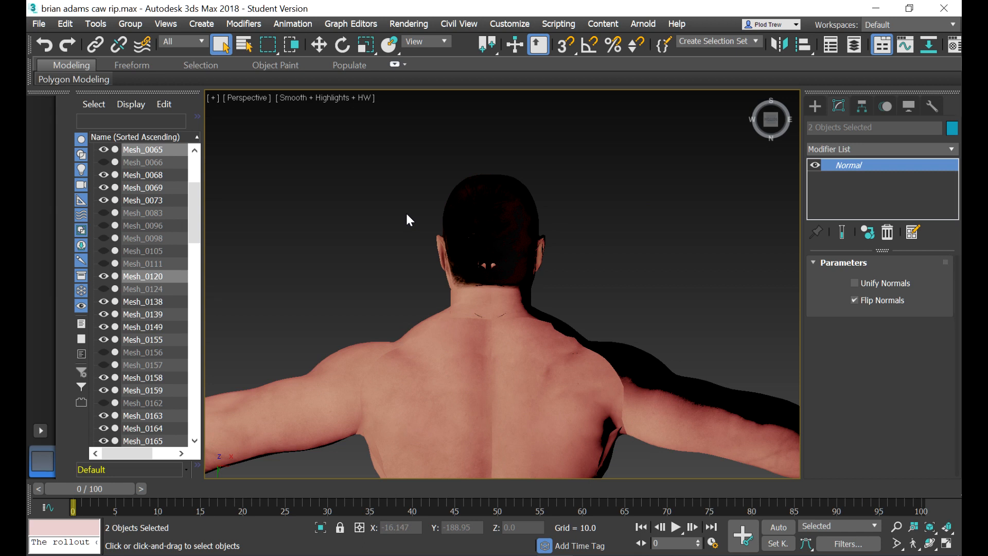
scroll(407, 216, down, 2)
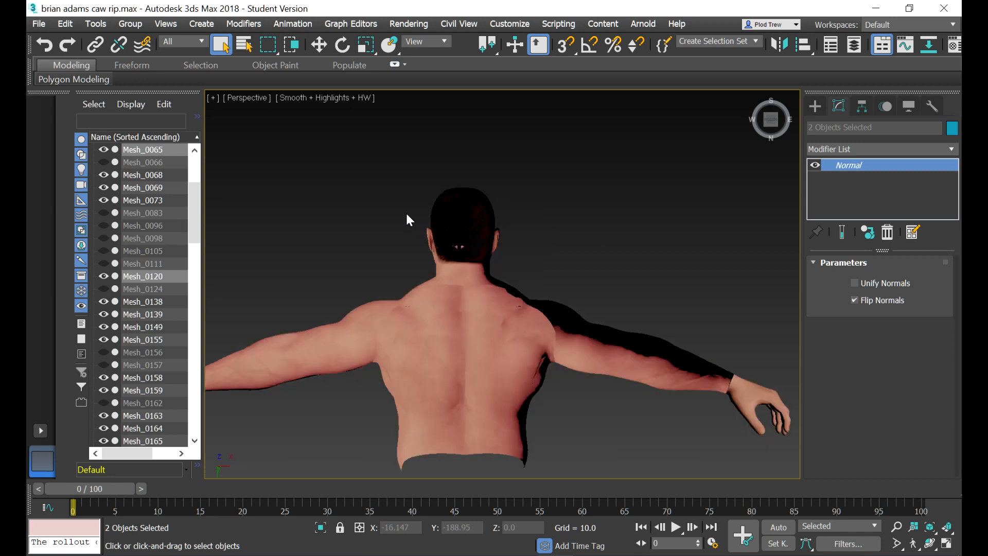
Select only the head mesh and start exporting the selected object
click(354, 220)
click(450, 216)
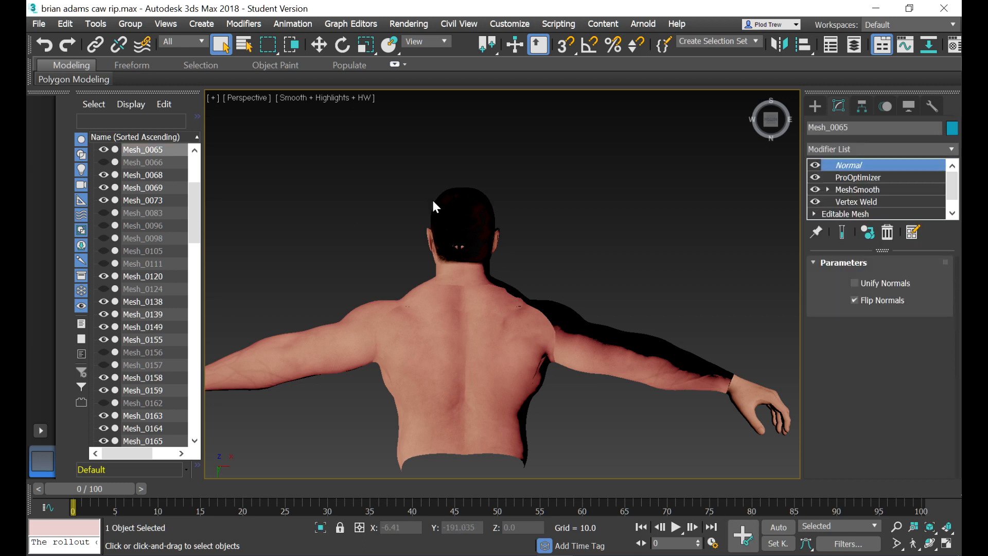
click(39, 25)
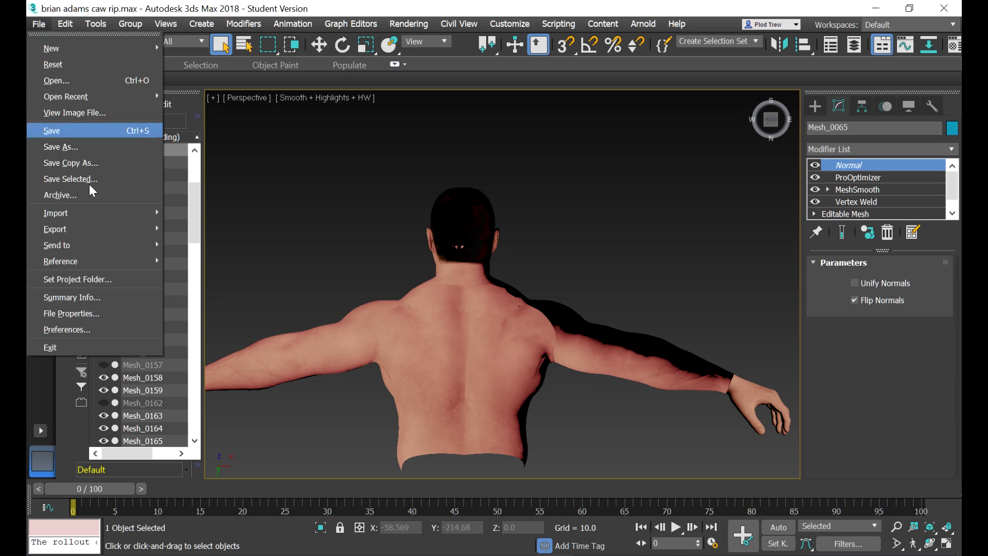
mouse_move(103, 229)
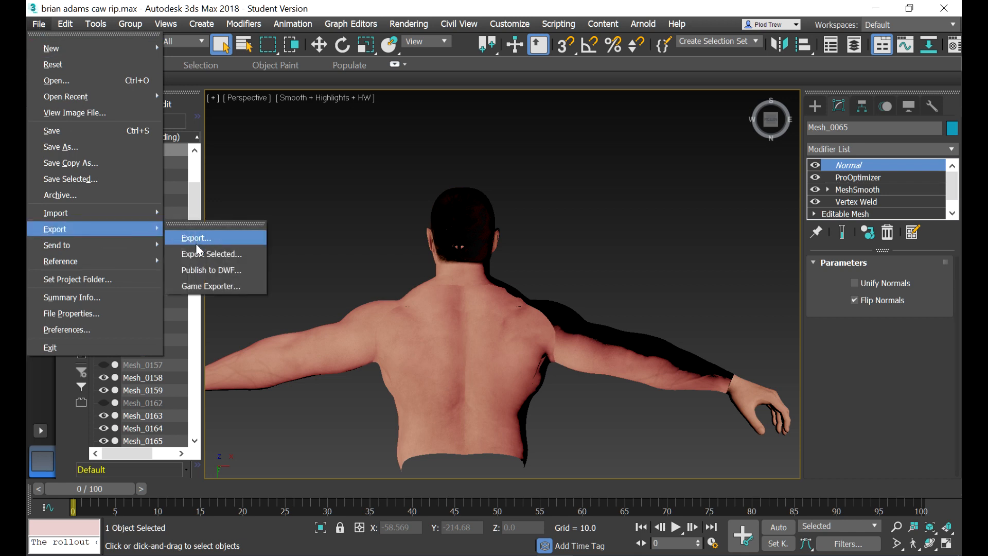
click(189, 252)
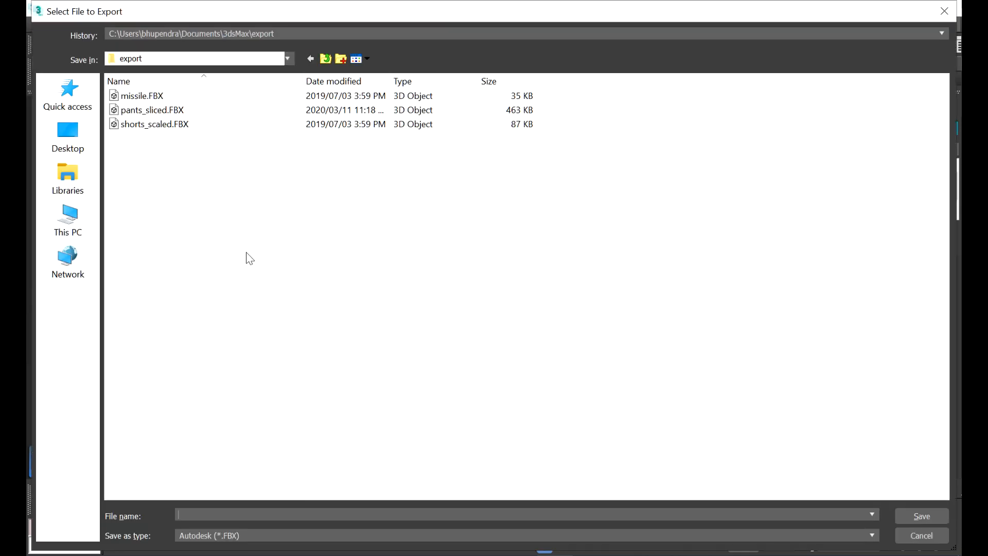
Switch to File Explorer, open the meshes folder inside the character's mod folder, and copy its path
click(238, 554)
click(238, 536)
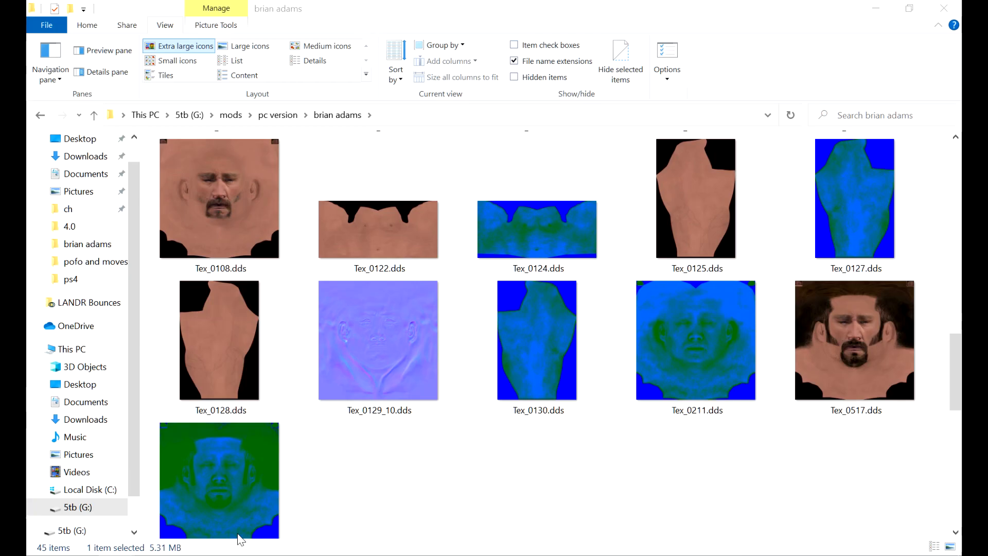
scroll(457, 298, up, 10)
scroll(460, 296, down, 2)
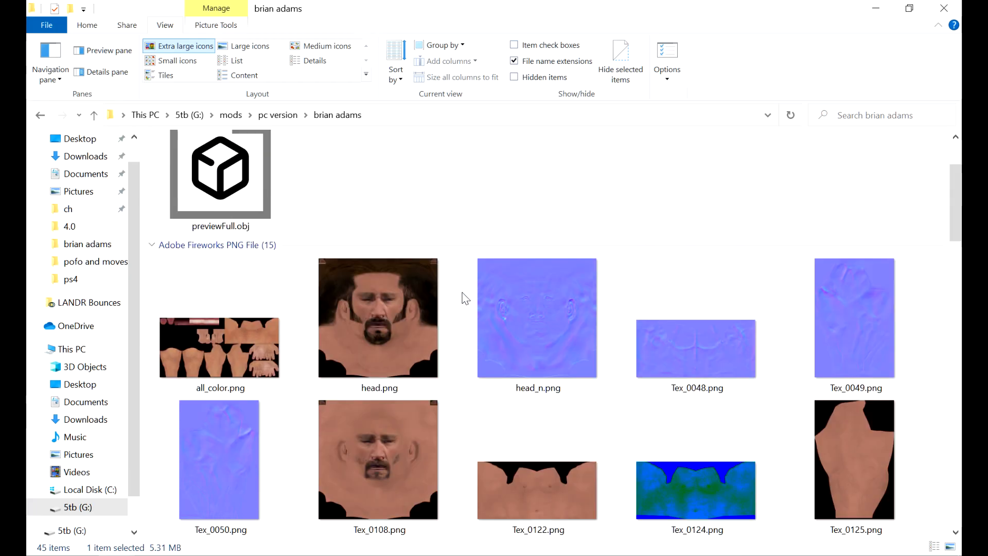
drag(959, 209, 958, 425)
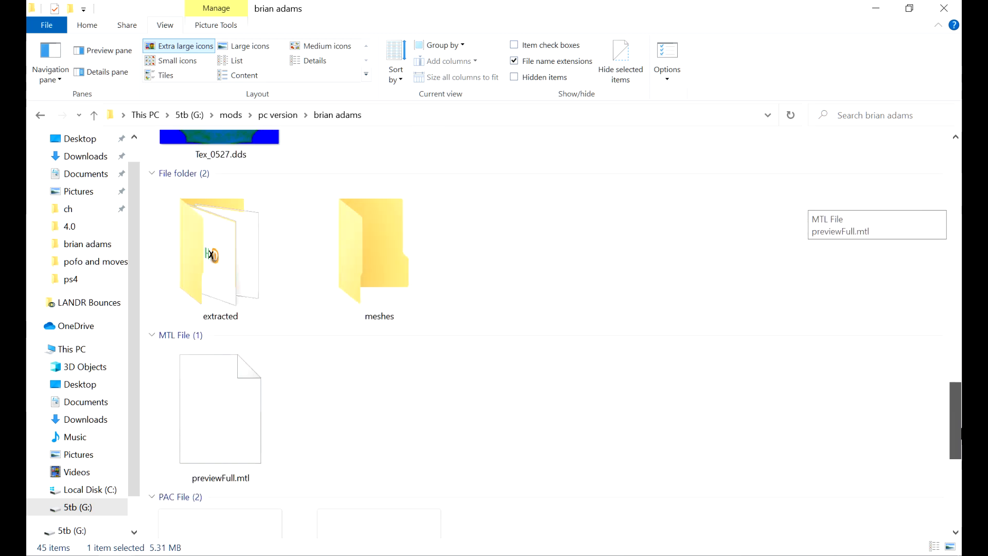
double_click(364, 267)
click(436, 121)
key(ctrl+c)
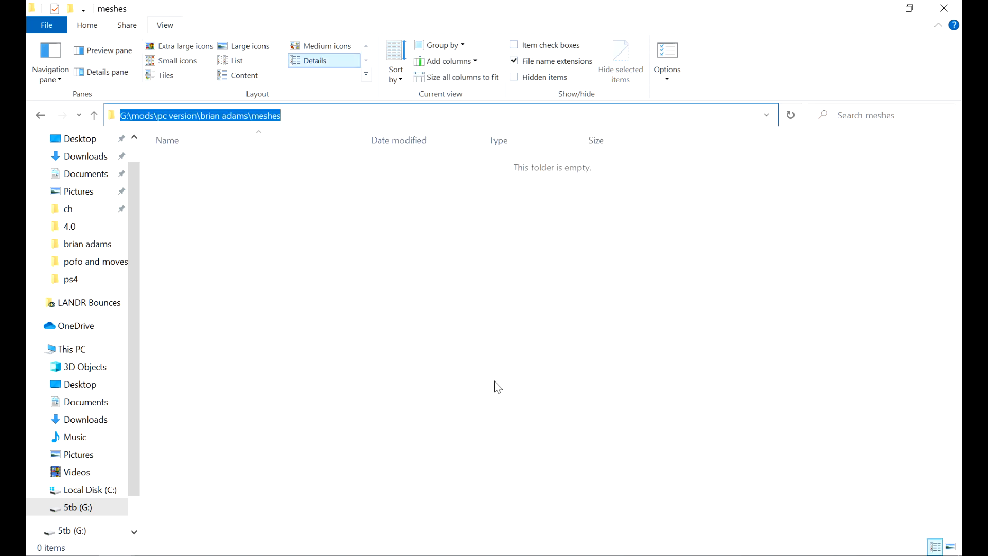
Return to the 3ds Max export and save to the copied meshes path as NetImmerse/Gamebryo (*.KF,*.NIF) with file name object0
key(alt+Tab)
key(ctrl+v)
key(Return)
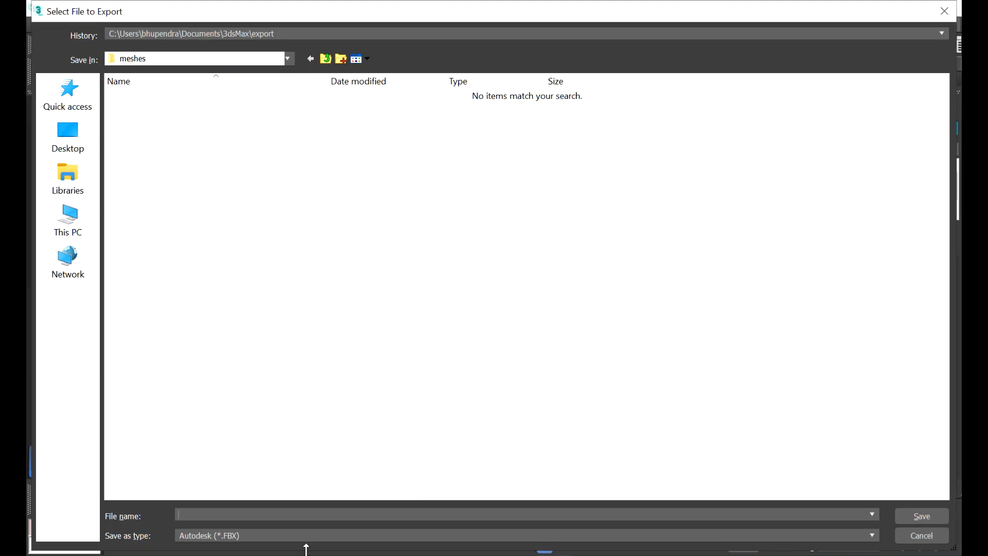
click(300, 535)
click(267, 473)
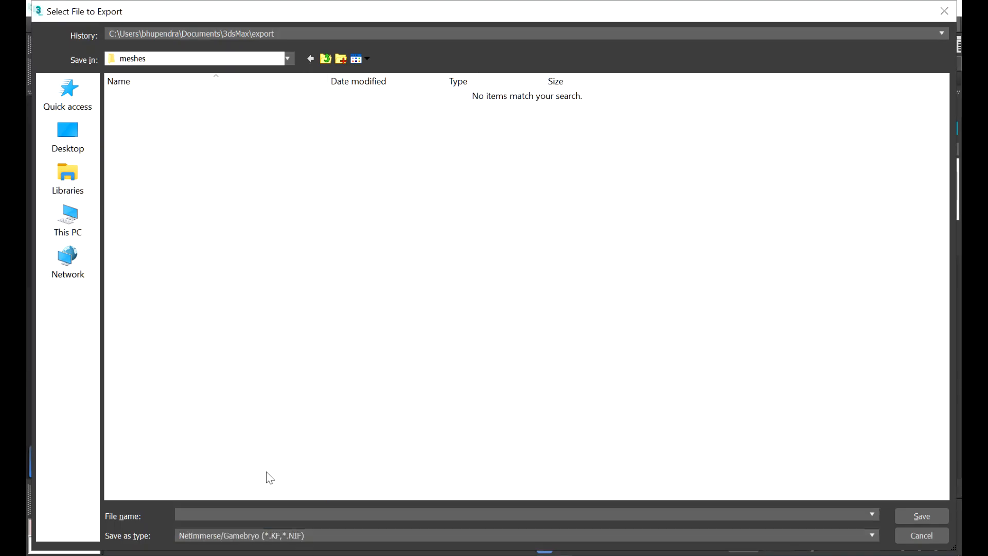
text(object0)
key(Return)
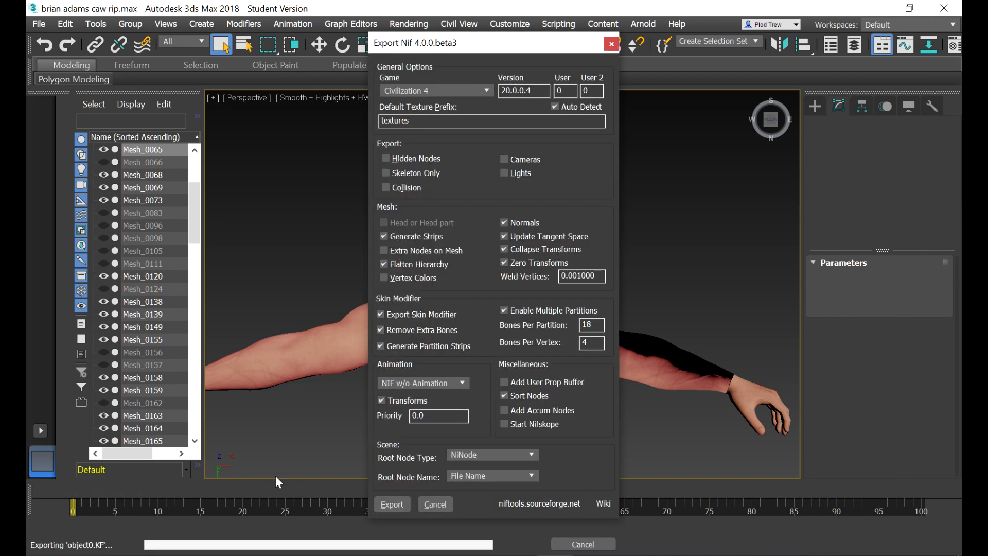
Set the NIF export's game to Dark Age of Camelot and export the head mesh
click(428, 92)
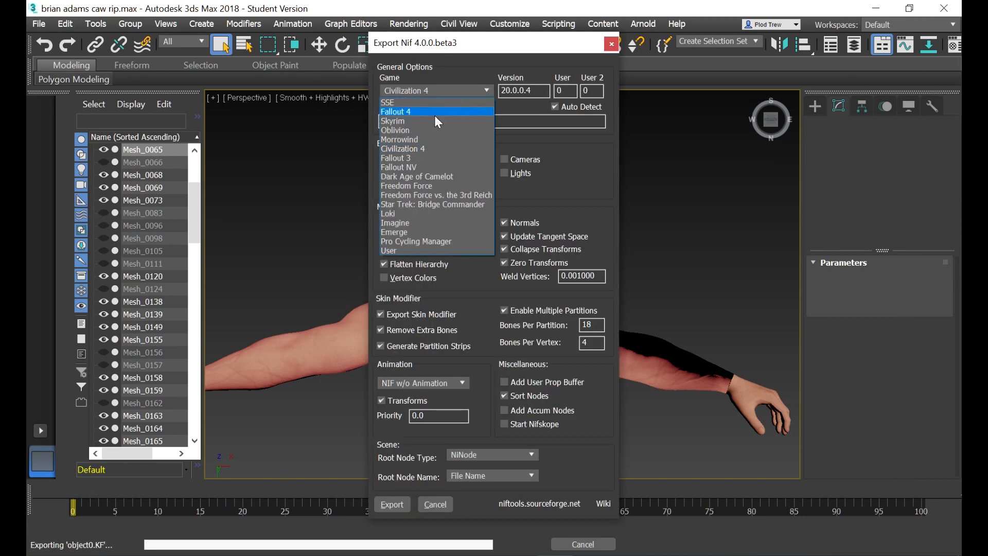
click(438, 177)
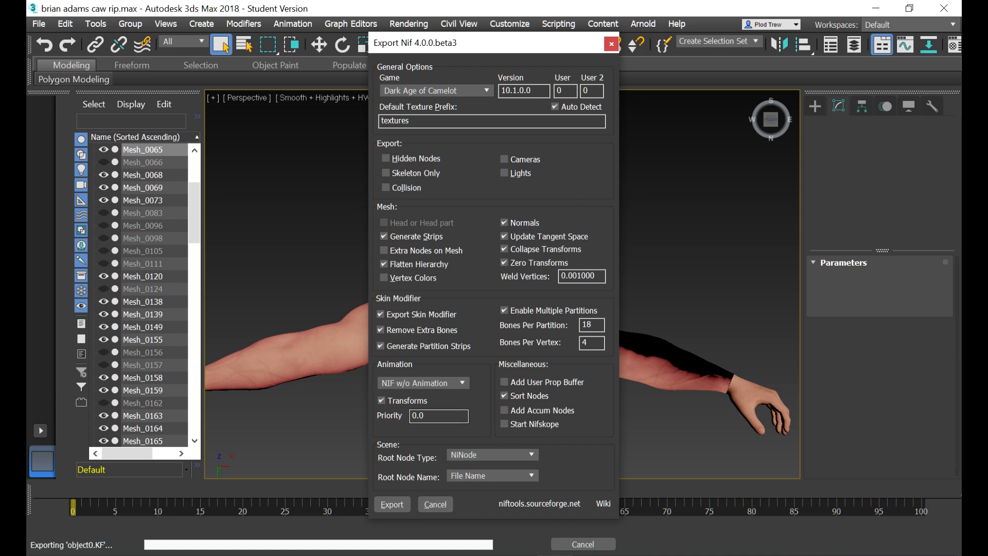
click(391, 505)
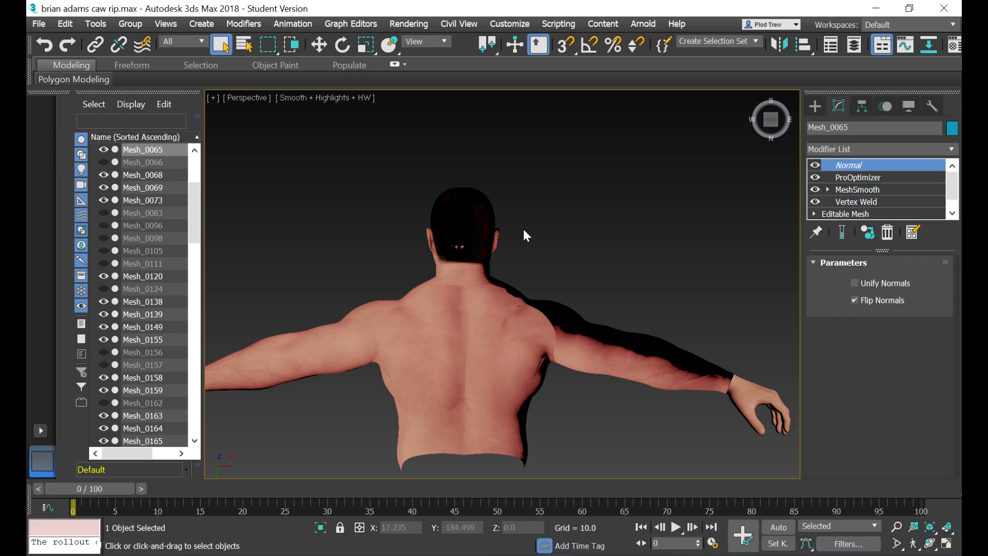
Select the torso mesh and export only it to the mod's meshes folder as NetImmerse/Gamebryo (*.KF,*.NIF) with file name object1
scroll(523, 229, down, 2)
click(487, 332)
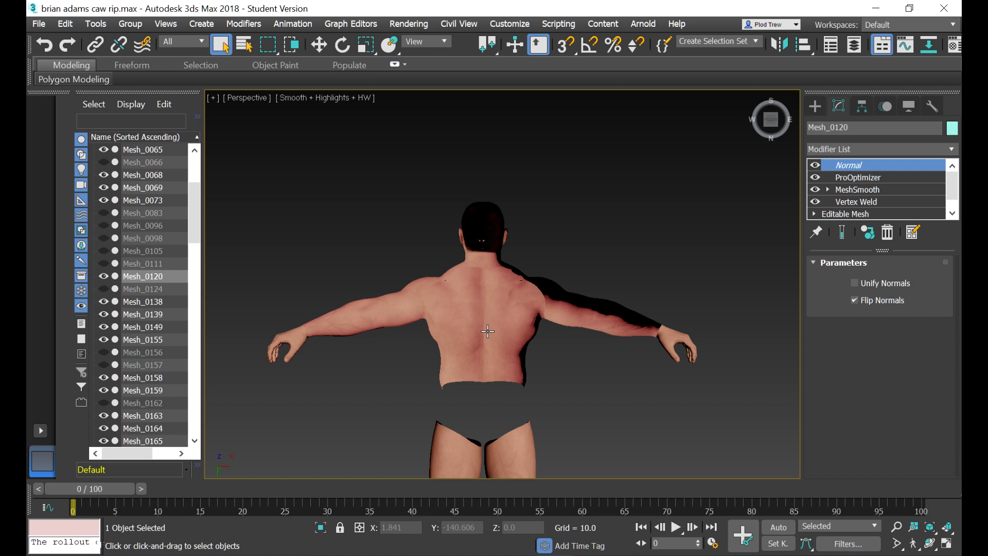
click(39, 24)
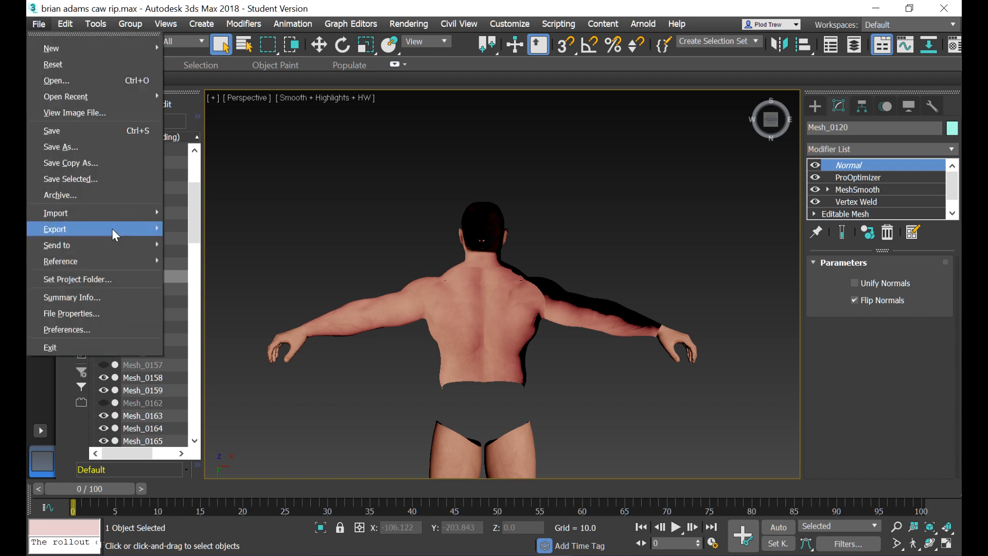
mouse_move(113, 227)
click(202, 251)
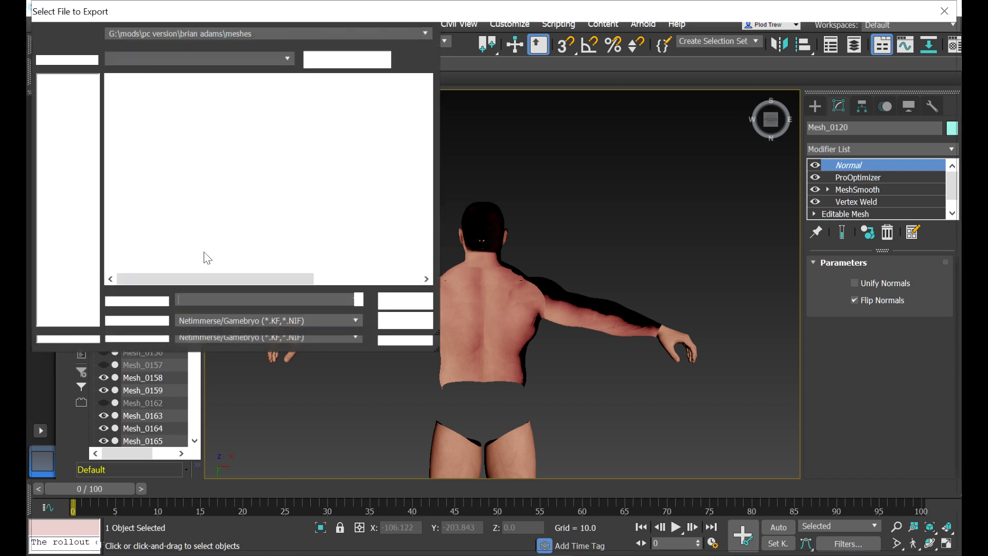
text(o)
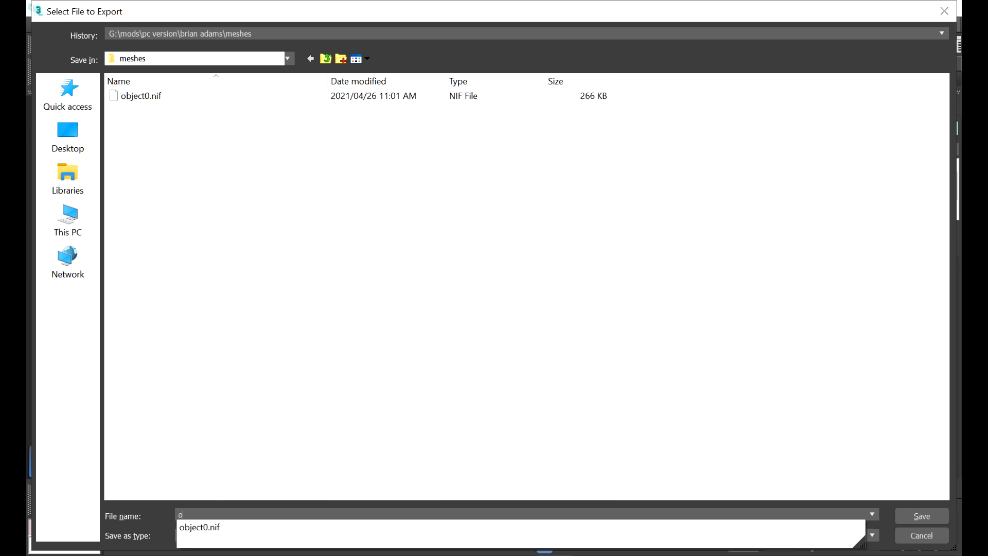
text(bject1)
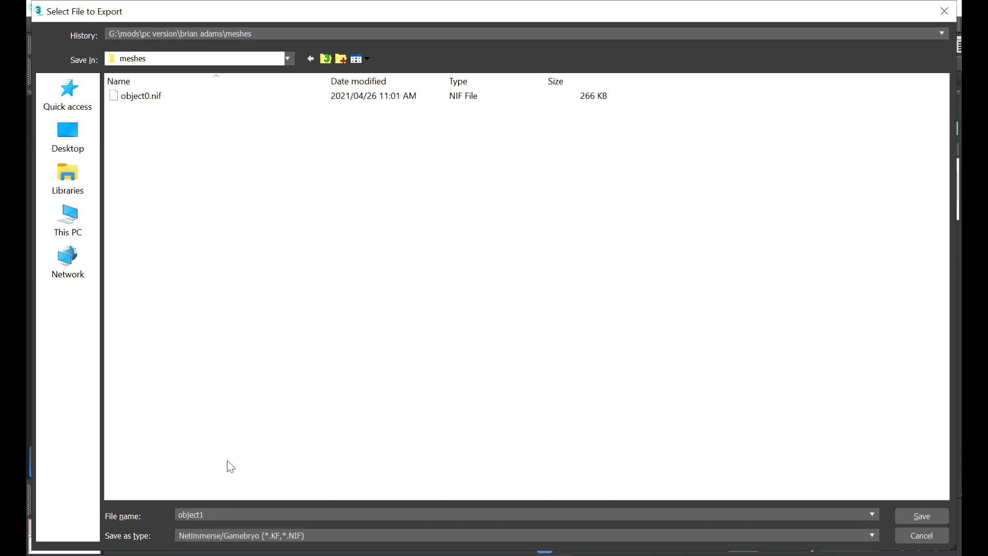
click(926, 518)
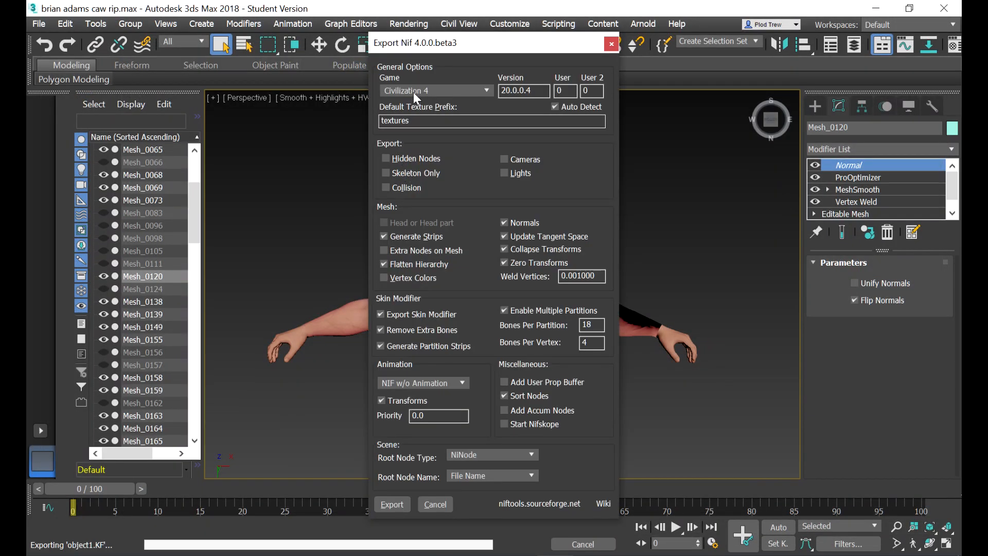
Set the NIF export's game to Dark Age of Camelot and export the torso mesh
click(412, 92)
click(426, 177)
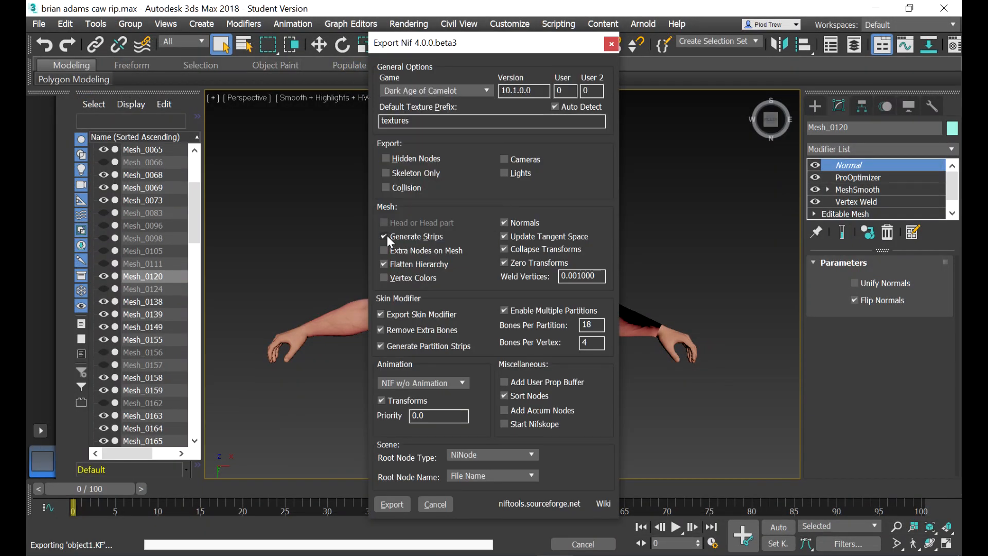
click(384, 508)
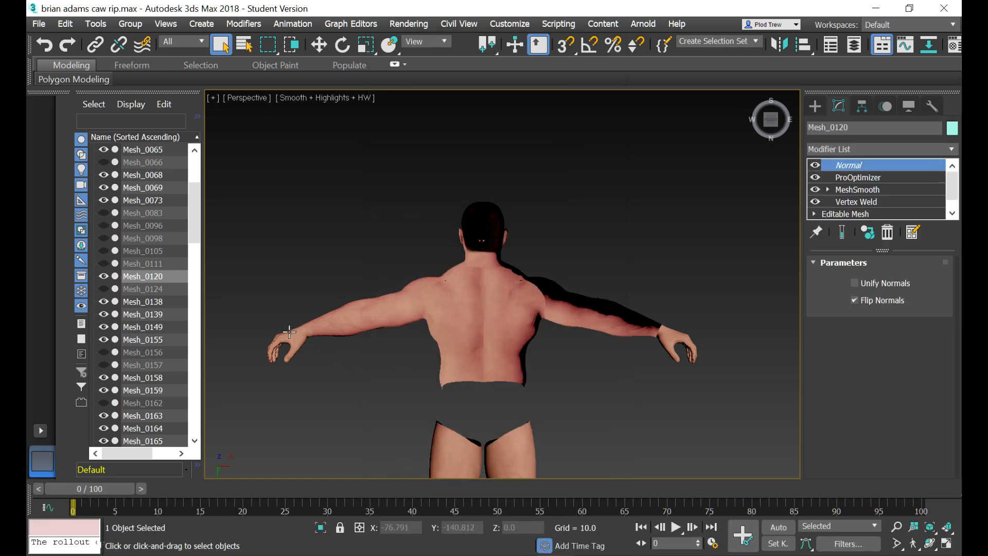
Switch to File Explorer, check the exported NIF files, and return to the character's main mod folder
click(118, 555)
click(245, 516)
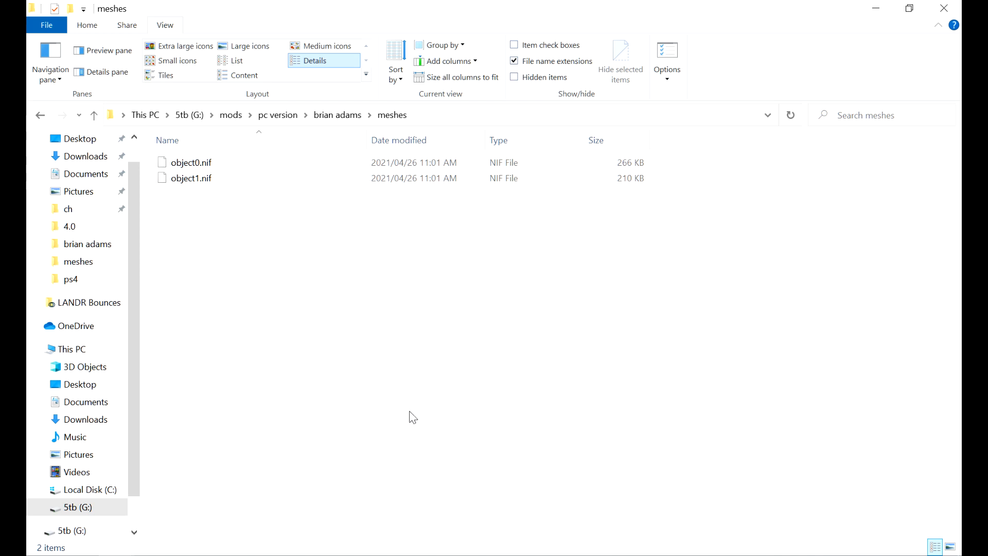
click(337, 115)
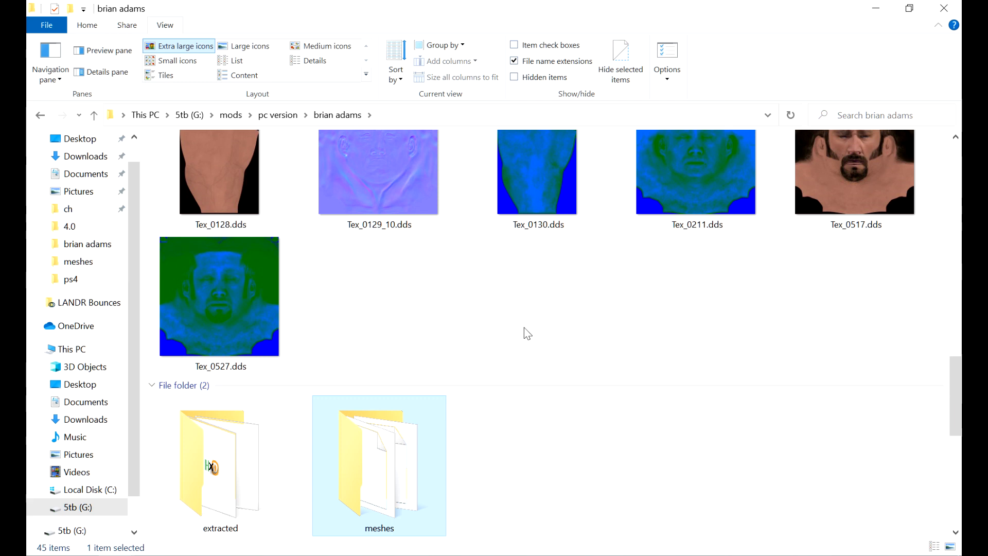
scroll(526, 332, up, 15)
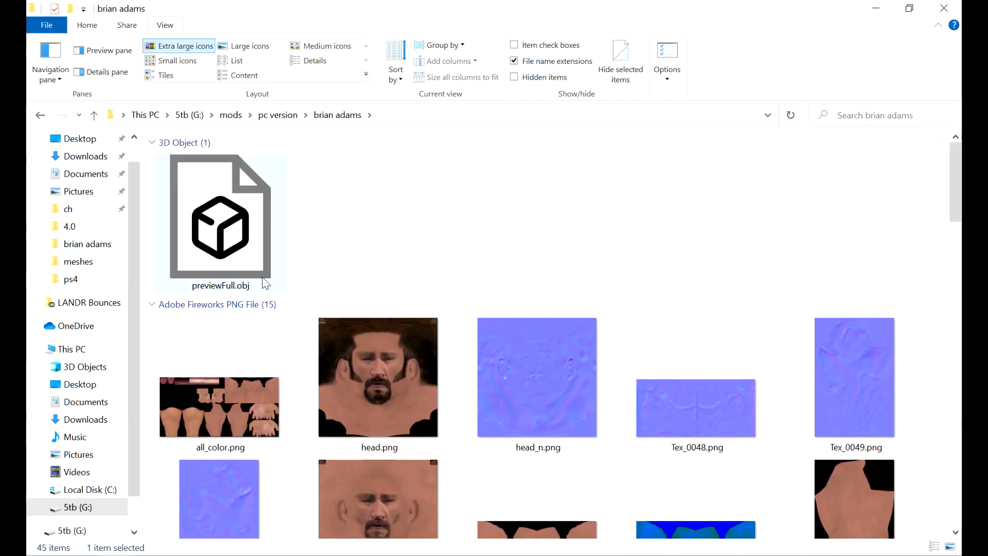
Switch to X-Rey and preview the loaded model's objects one by one, from Object25 up the list to Object15
click(191, 552)
mouse_move(682, 290)
mouse_down()
mouse_move(670, 280)
mouse_move(685, 280)
mouse_up()
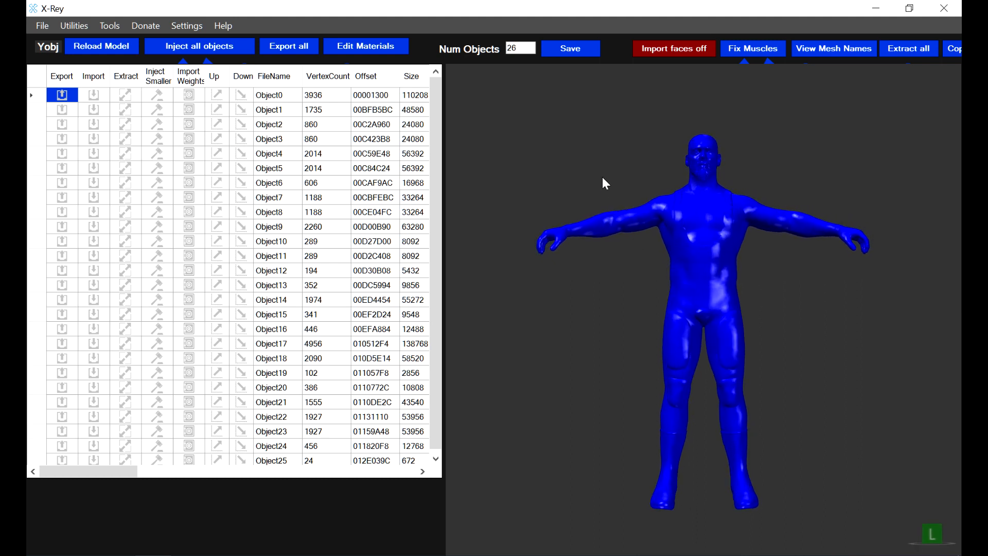
drag(435, 184, 440, 252)
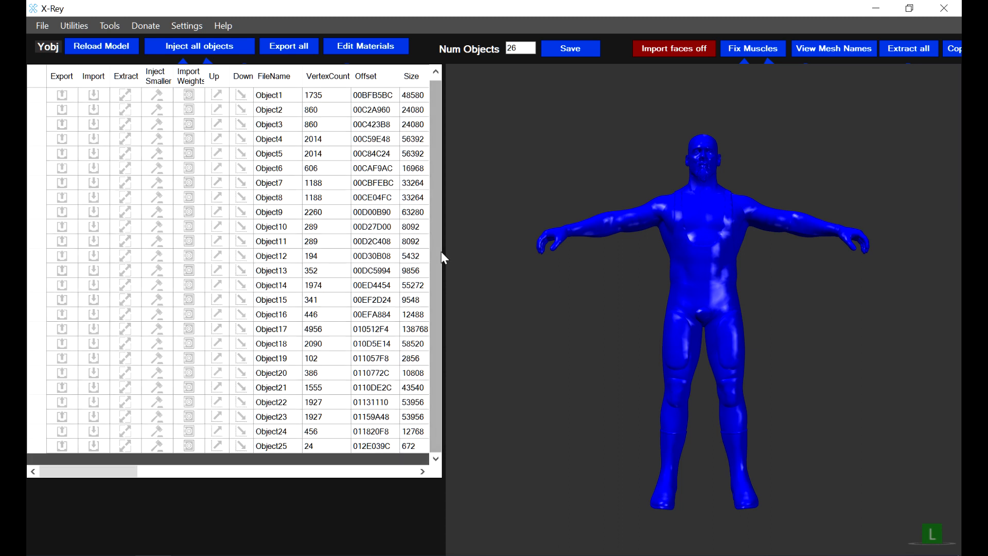
click(280, 446)
click(282, 435)
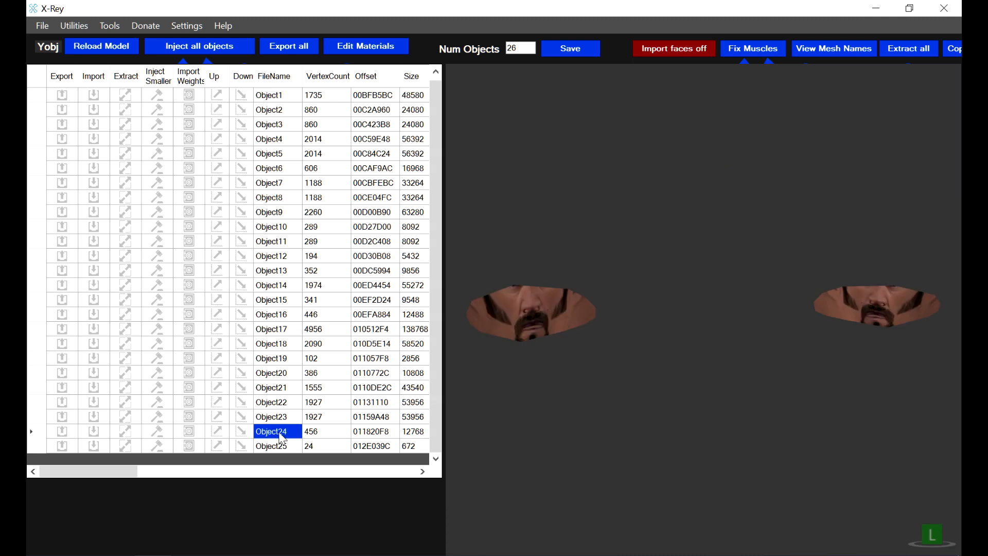
click(279, 446)
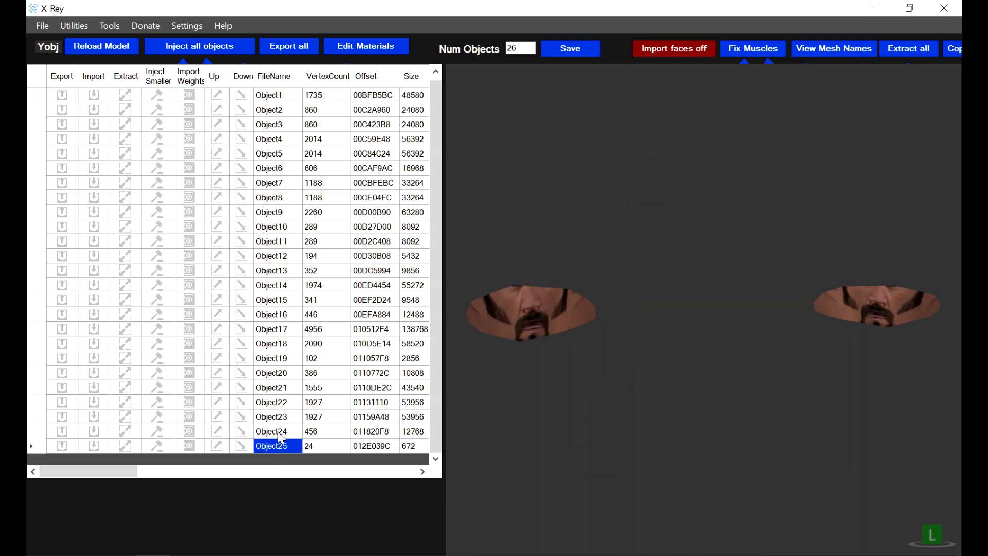
click(280, 433)
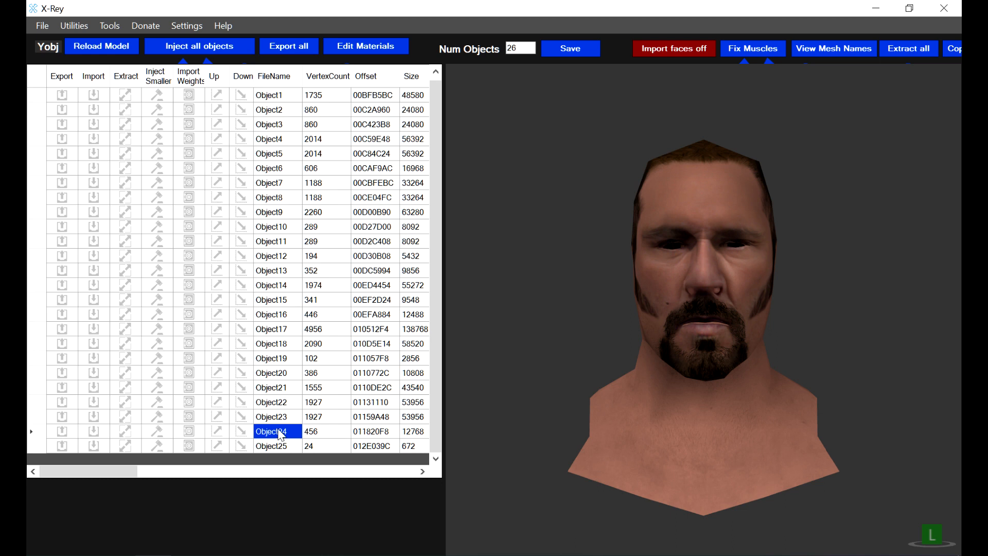
click(281, 420)
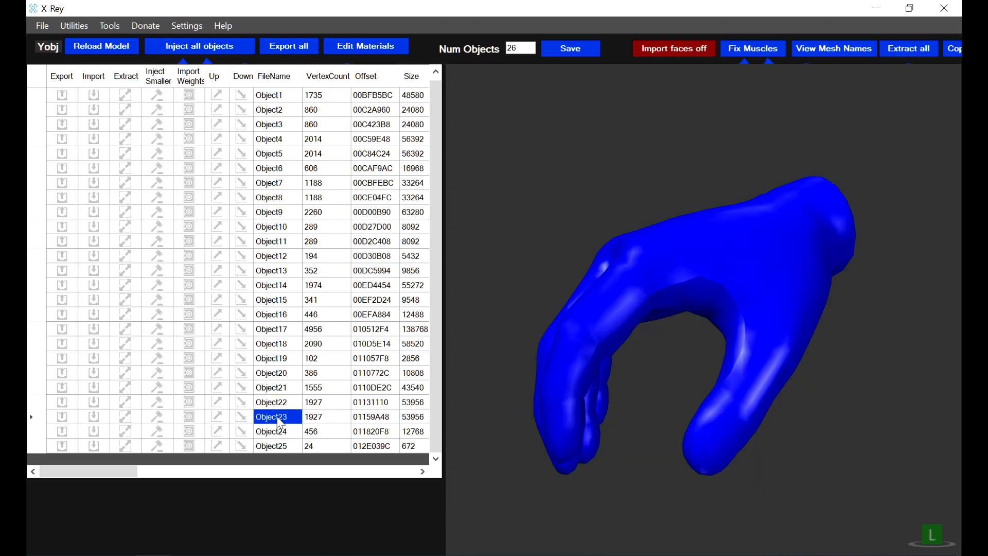
click(280, 403)
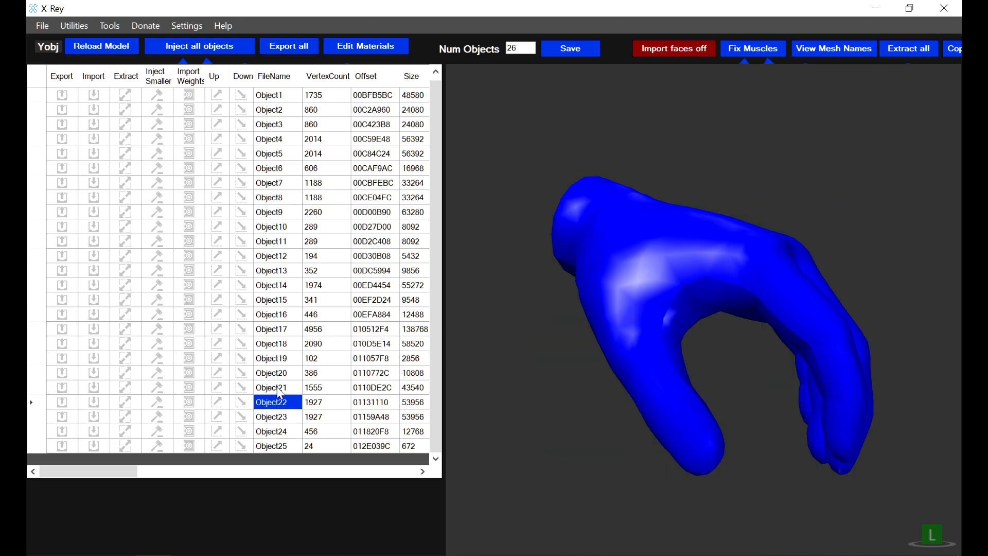
click(279, 389)
click(279, 375)
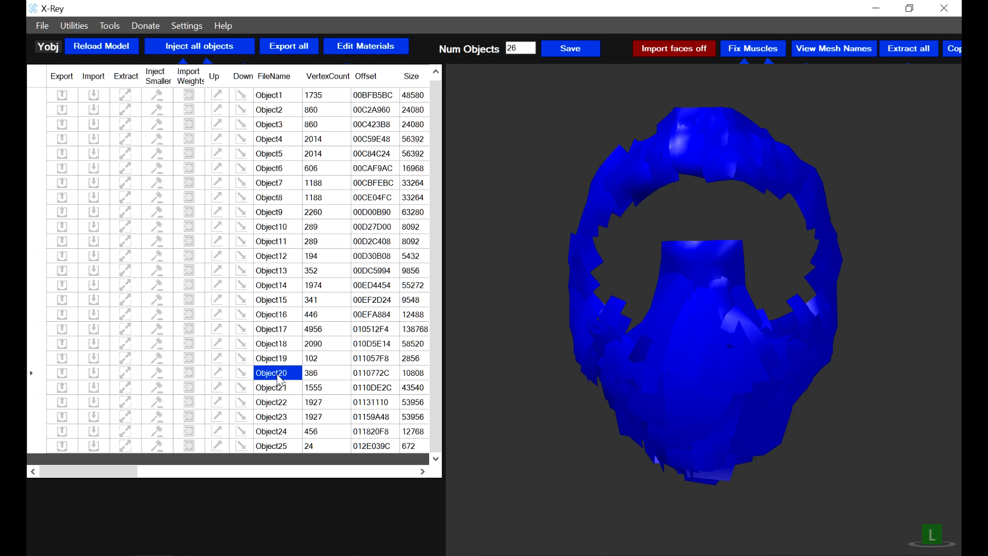
click(279, 362)
click(277, 347)
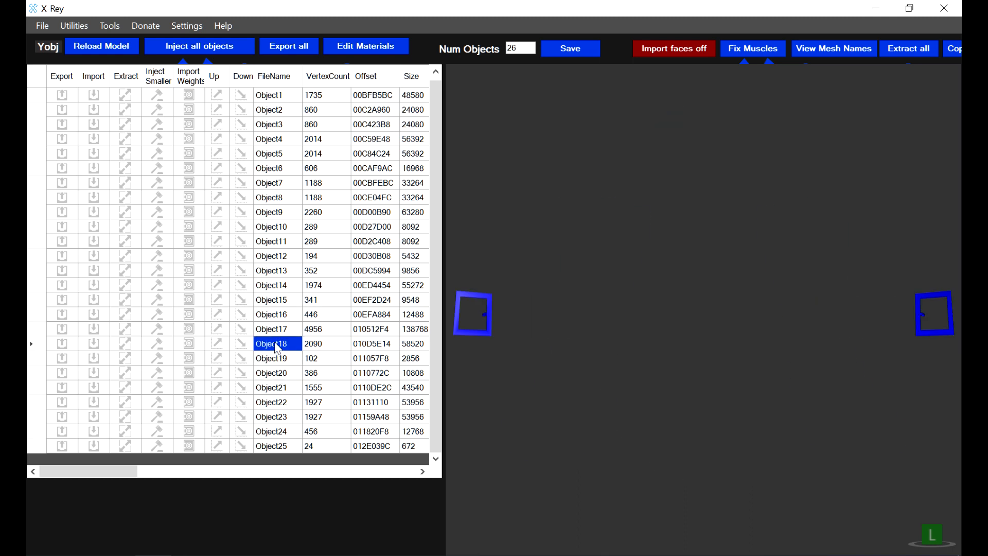
click(278, 331)
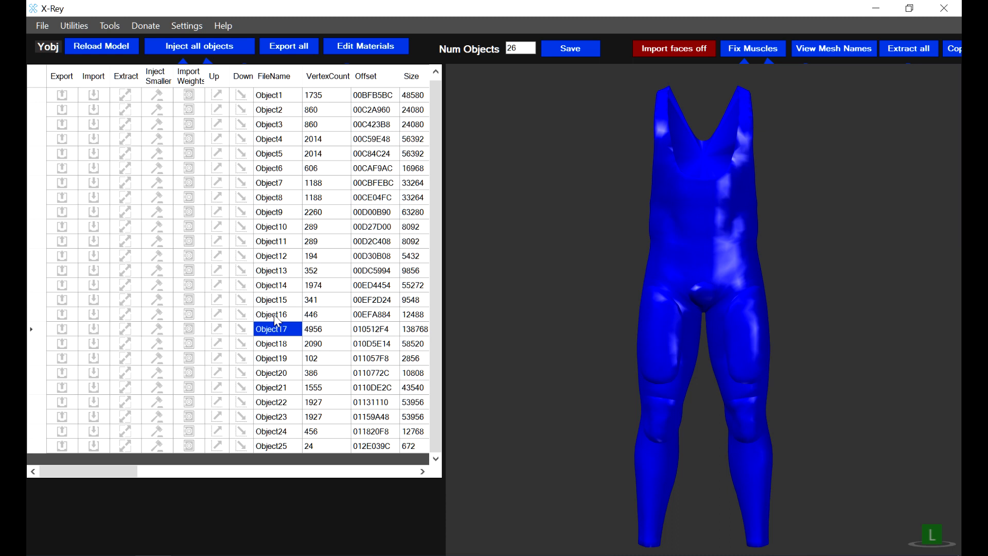
click(273, 345)
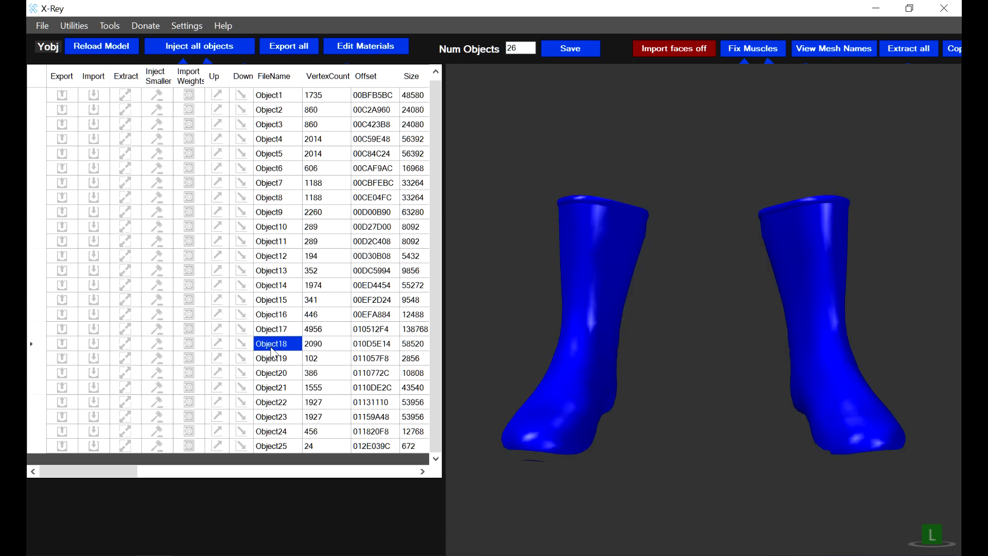
click(273, 359)
click(273, 375)
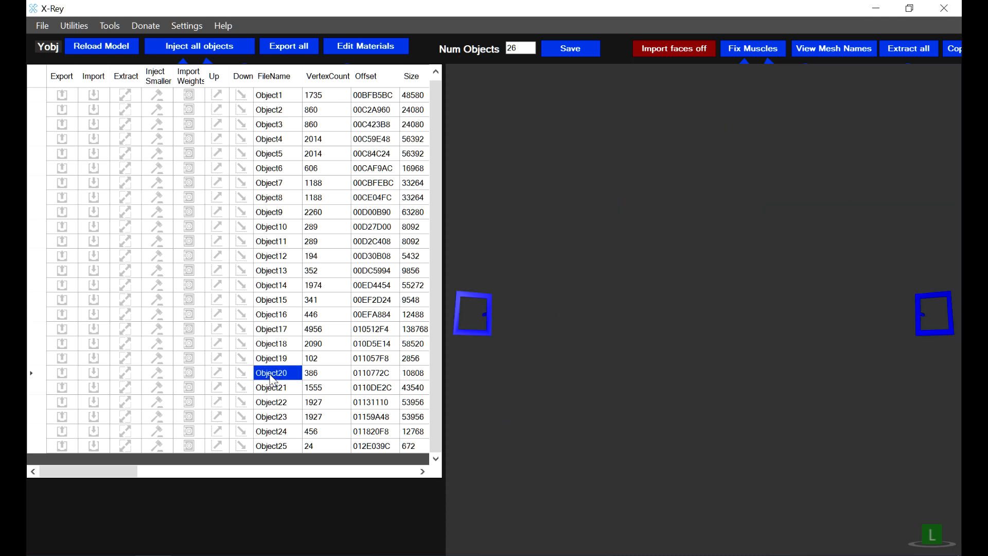
click(278, 358)
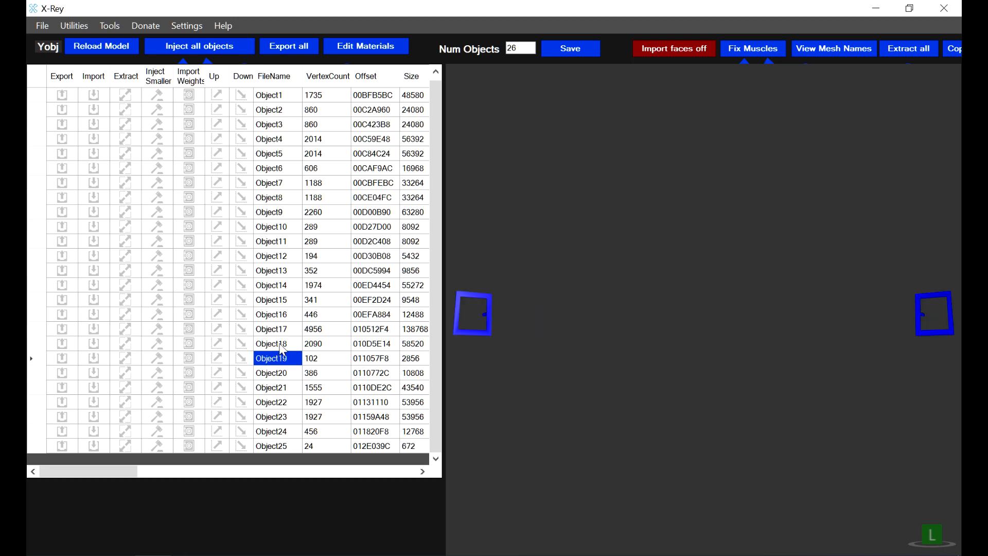
click(282, 344)
click(282, 332)
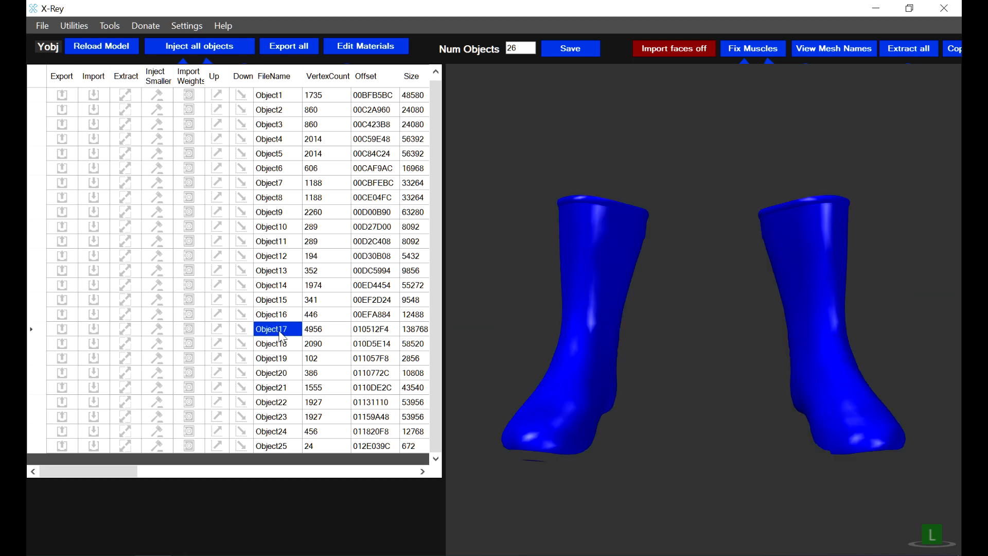
click(280, 315)
click(279, 314)
click(277, 305)
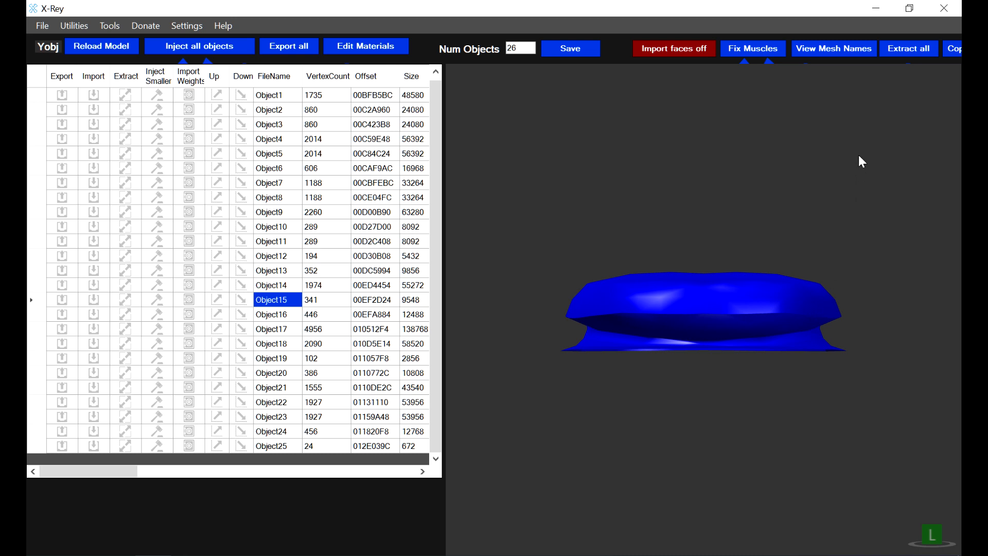
Extract all of the model's objects and their header info to a chosen folder
click(896, 48)
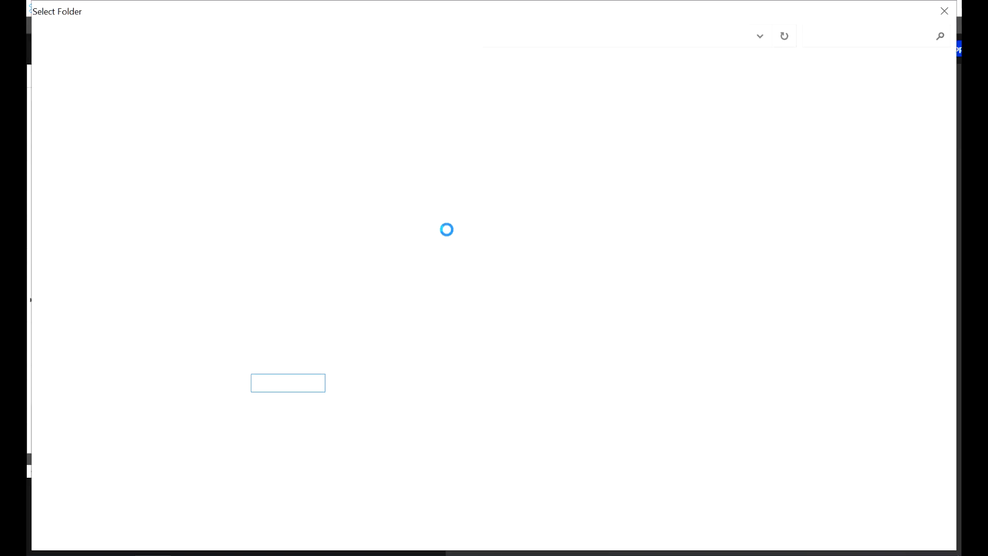
double_click(295, 143)
click(830, 537)
click(830, 537)
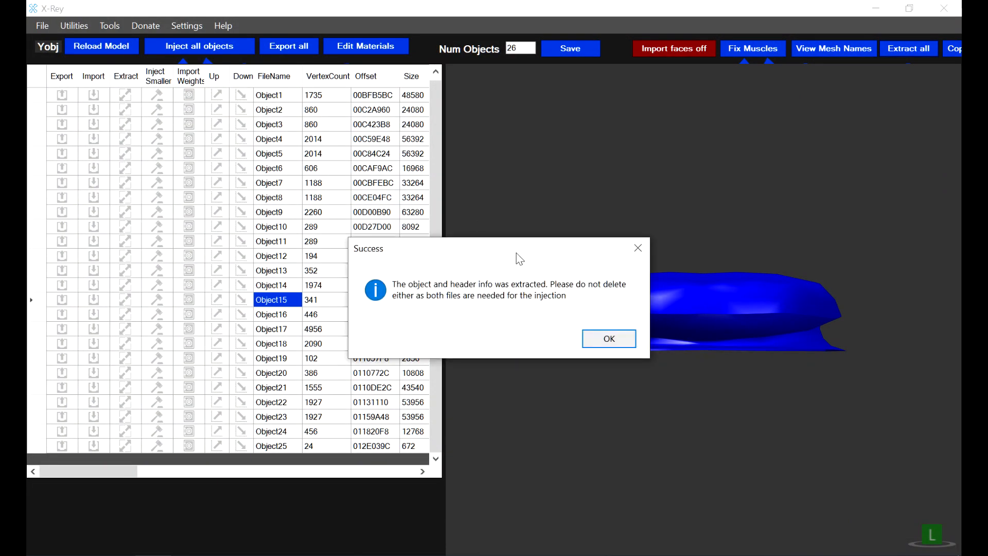
click(600, 342)
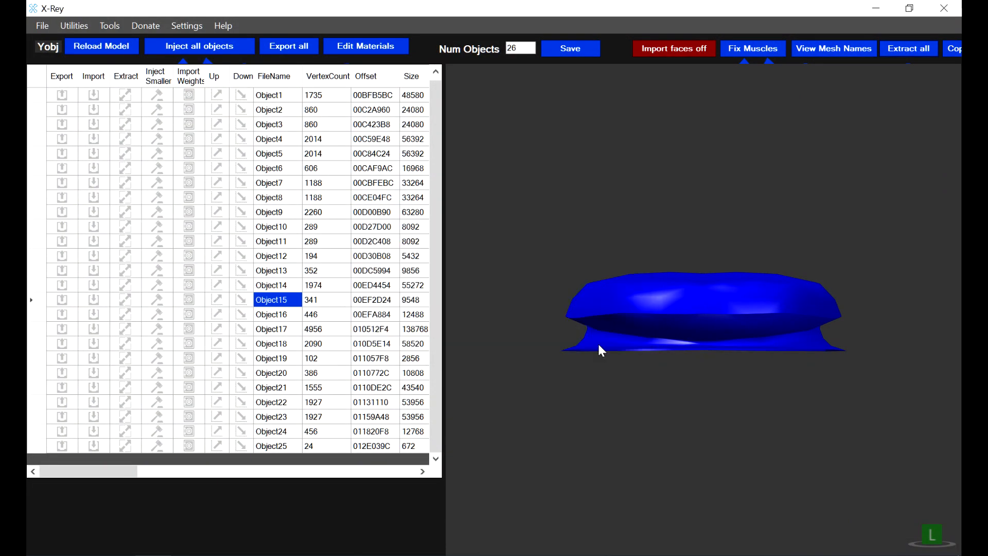
Preview the first objects in the list, from Object0 to Object3
scroll(297, 114, up, 1)
click(283, 99)
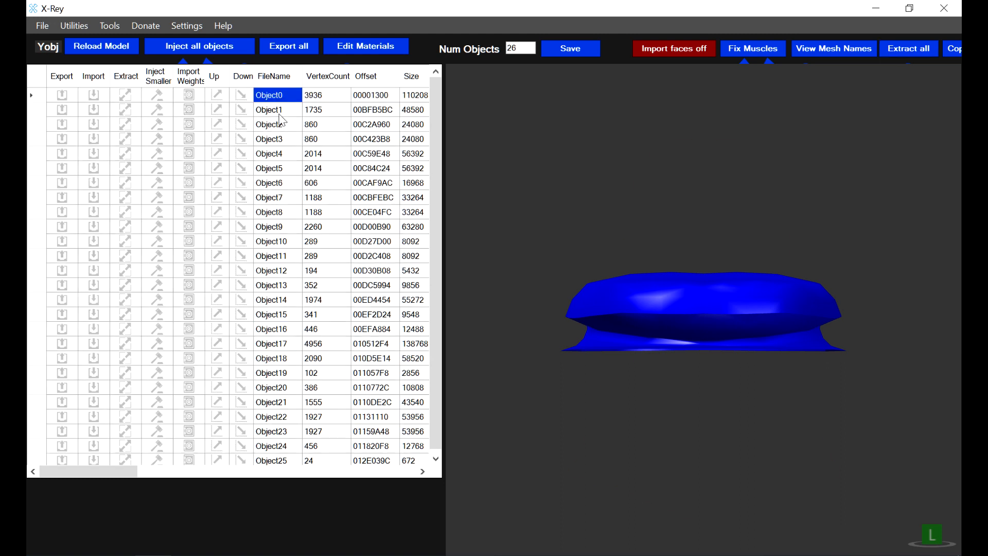
click(280, 116)
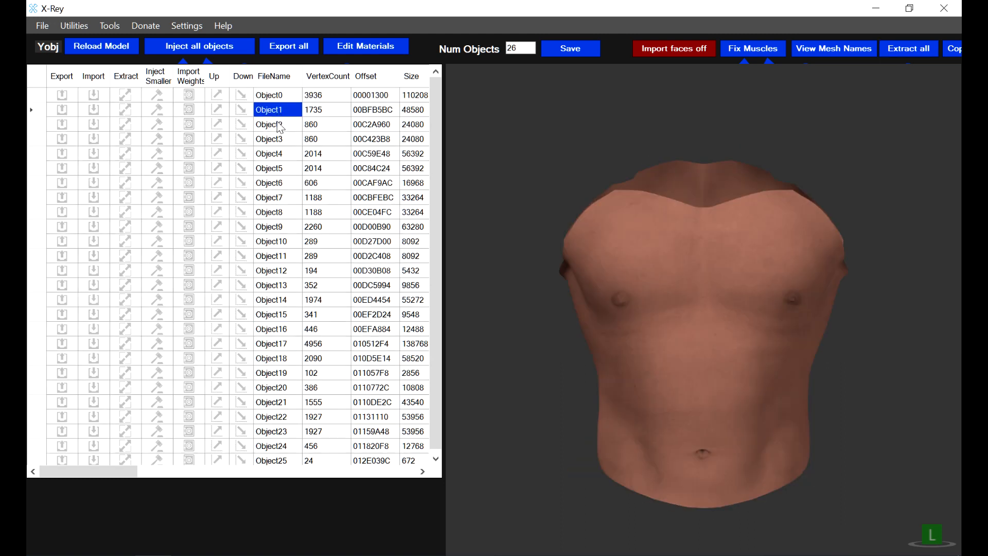
click(281, 126)
click(281, 146)
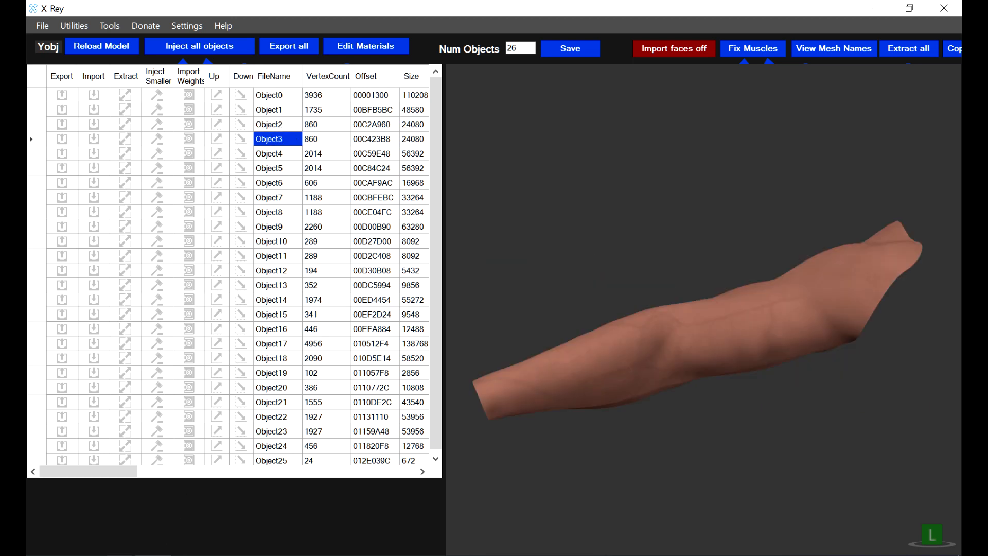
Switch to File Explorer and open the meshes folder inside the character's main mod folder
click(113, 486)
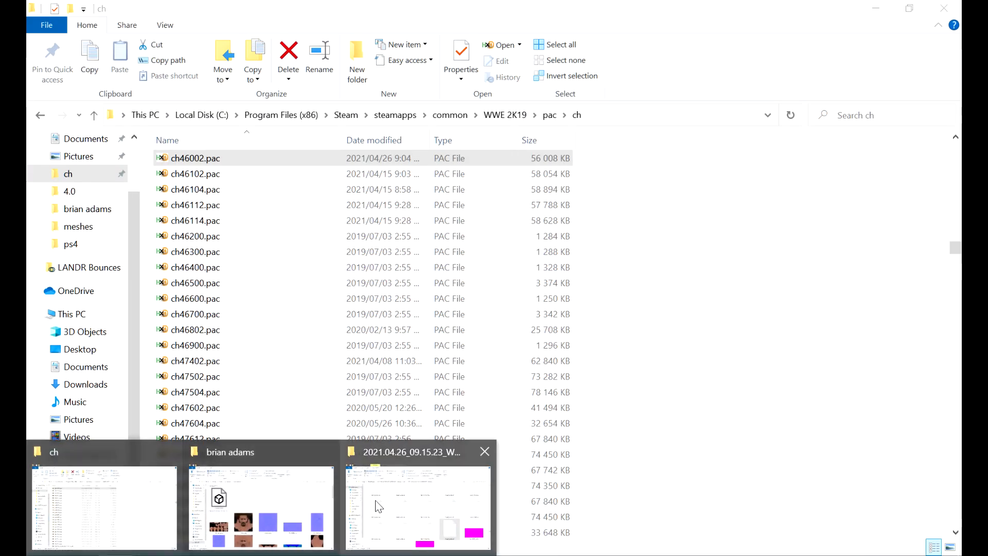
click(263, 503)
scroll(326, 313, down, 15)
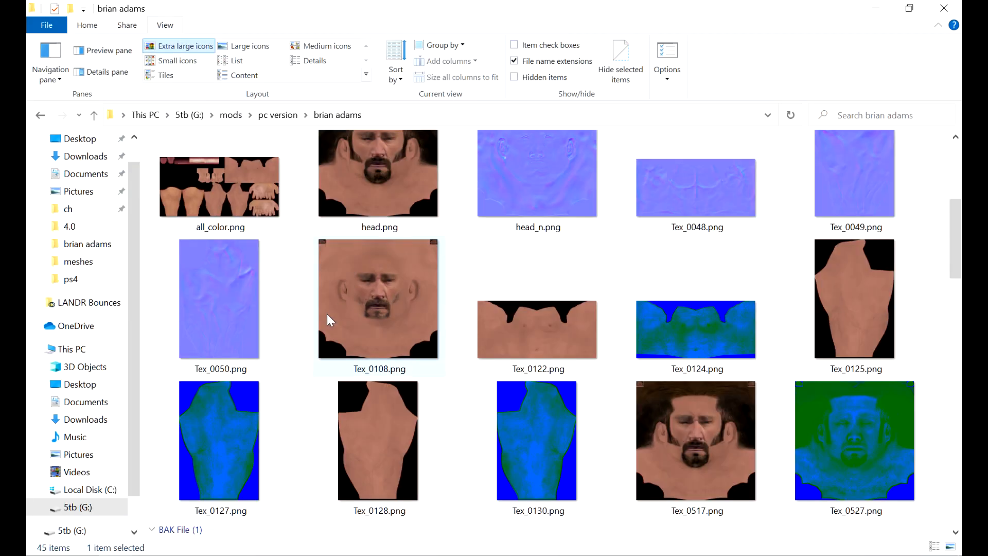
scroll(331, 320, up, 5)
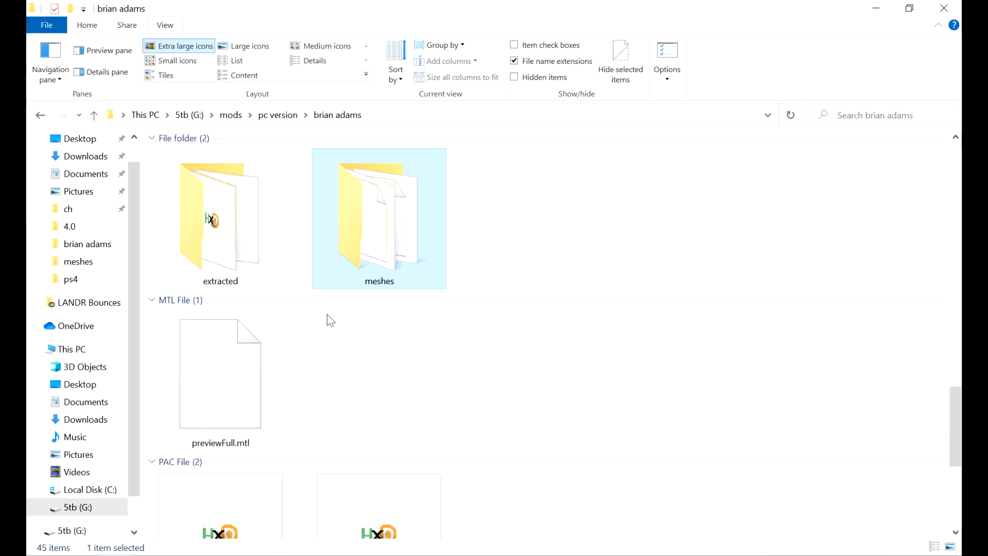
double_click(367, 223)
Permanently delete both info files of Object0, Object2 and Object3, plus Object1.objectInfo, keeping the NIF files
click(200, 168)
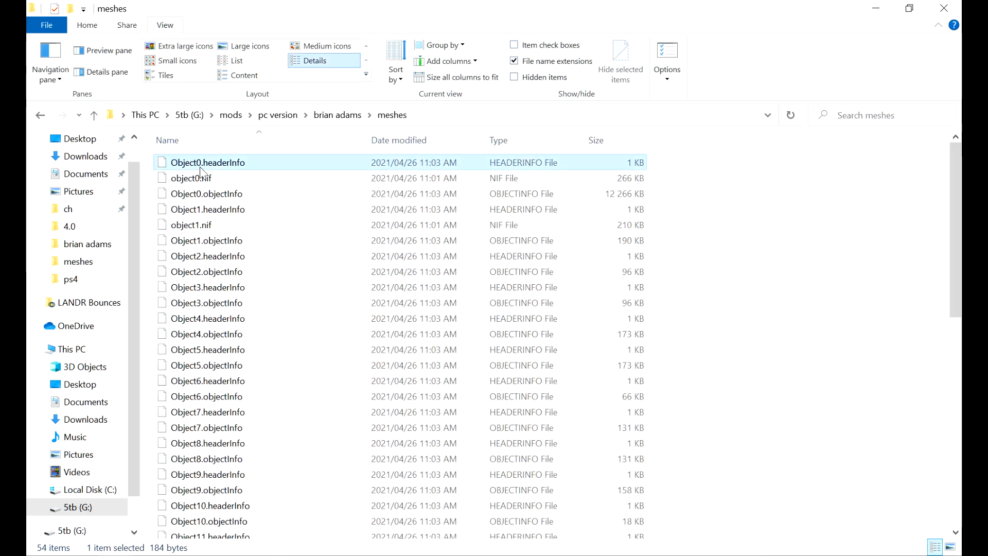
ctrl+click(225, 198)
ctrl+click(226, 240)
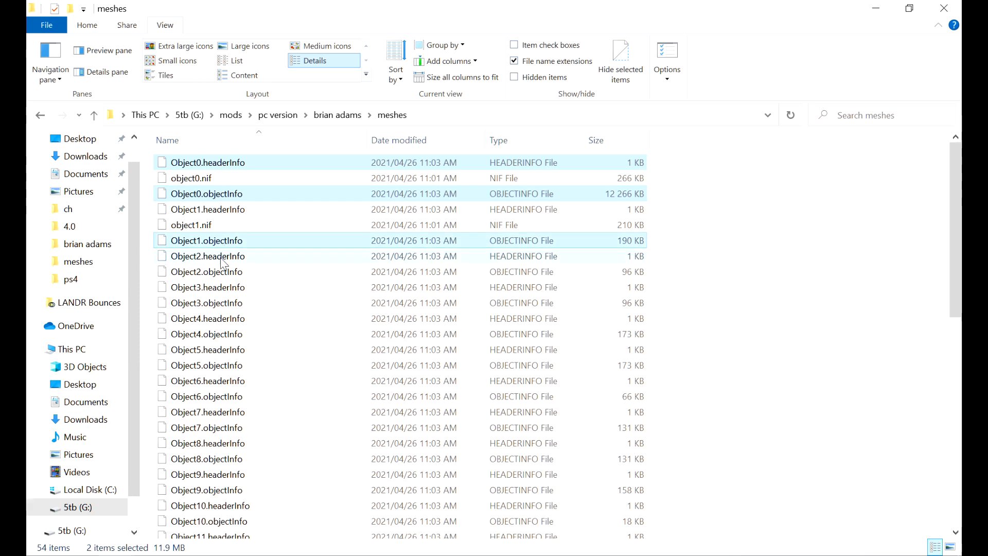
ctrl+click(223, 257)
ctrl+click(225, 273)
ctrl+click(212, 289)
ctrl+click(213, 305)
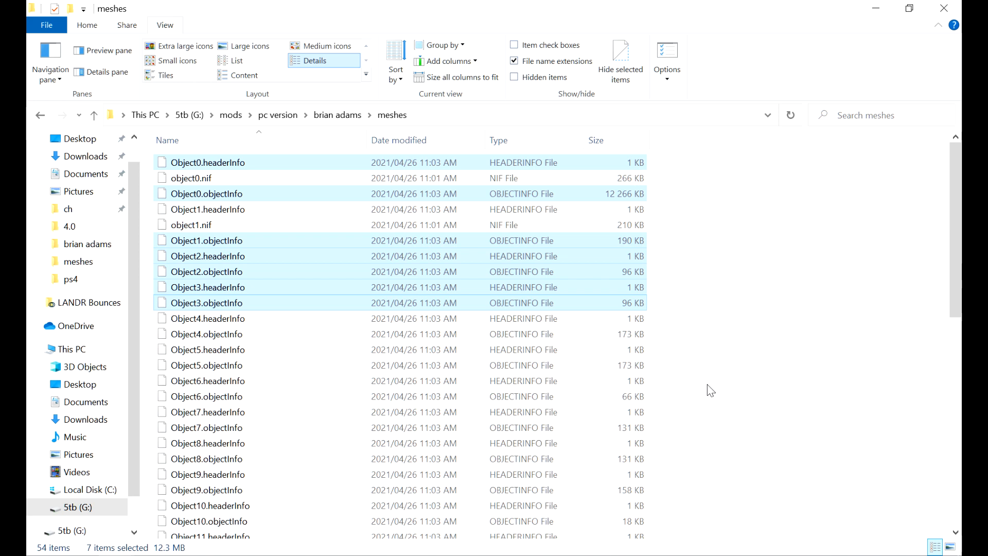
key(shift+Delete)
key(Return)
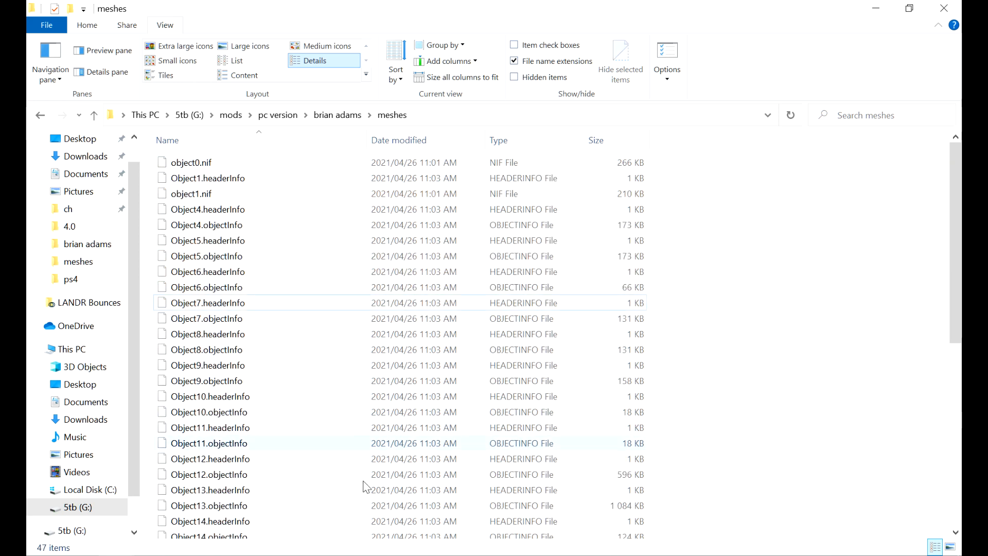
Check the end of X-Rey's object list, and permanently delete the Object24 and Object25 info files from the meshes folder
key(alt+Tab)
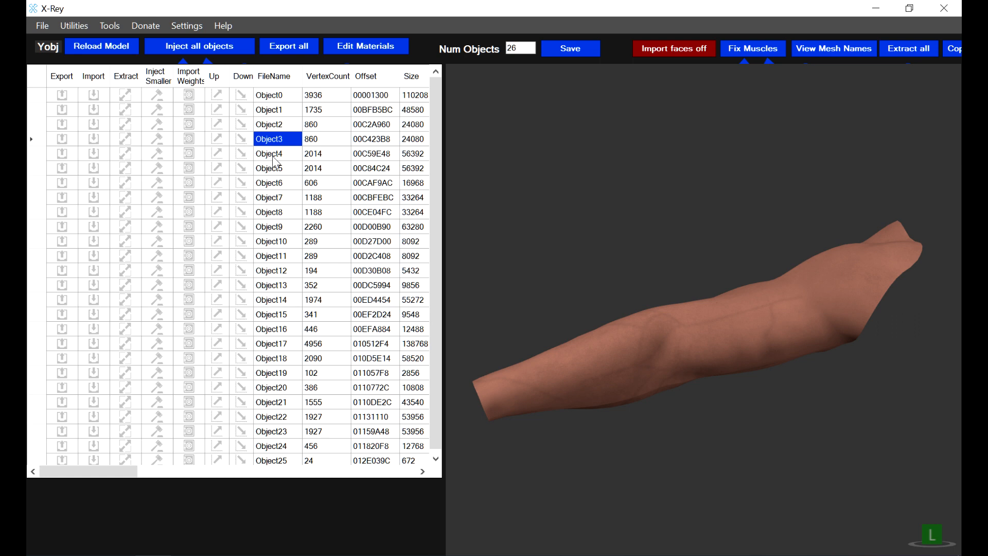
scroll(323, 263, down, 1)
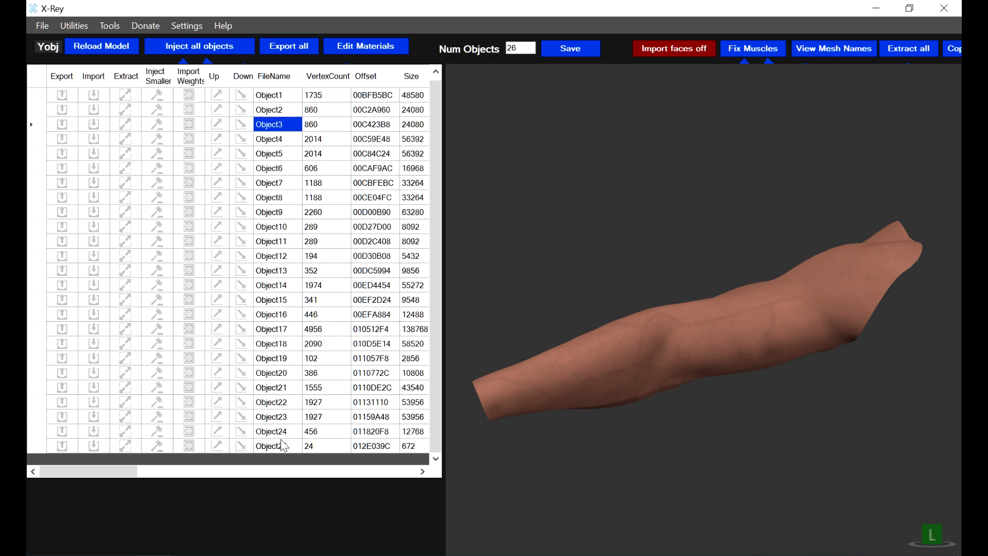
key(alt)
key(alt+Tab)
scroll(660, 417, down, 8)
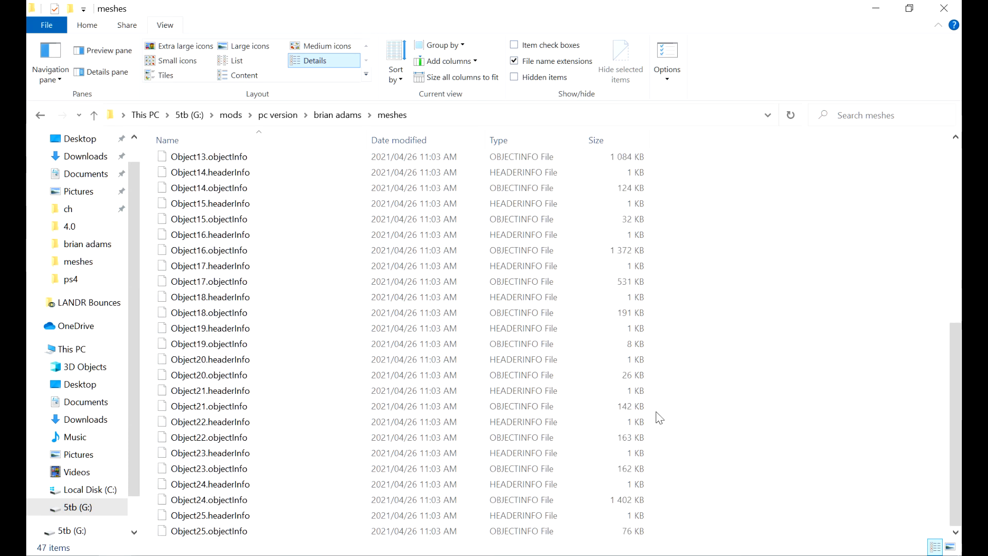
click(254, 533)
shift+click(226, 484)
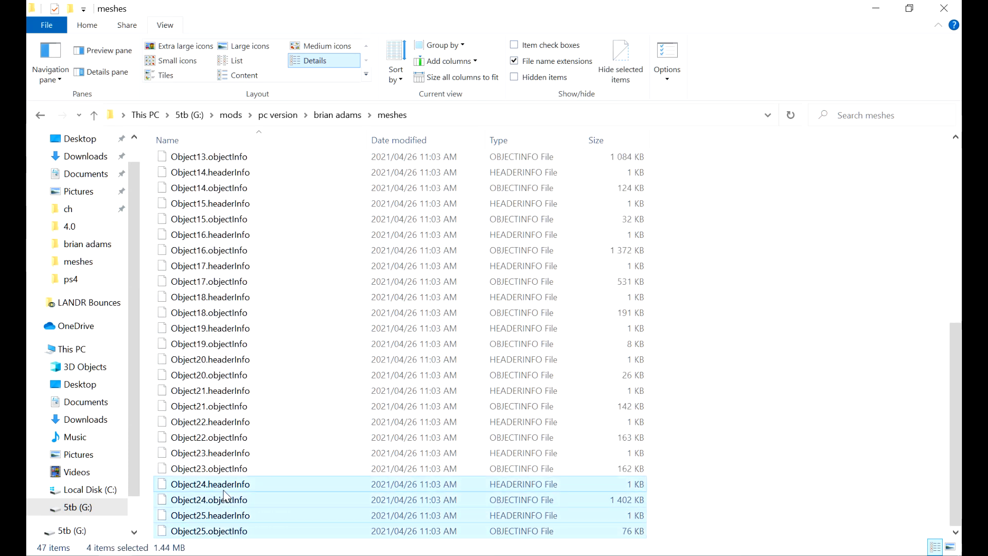
key(shift+Delete)
key(Return)
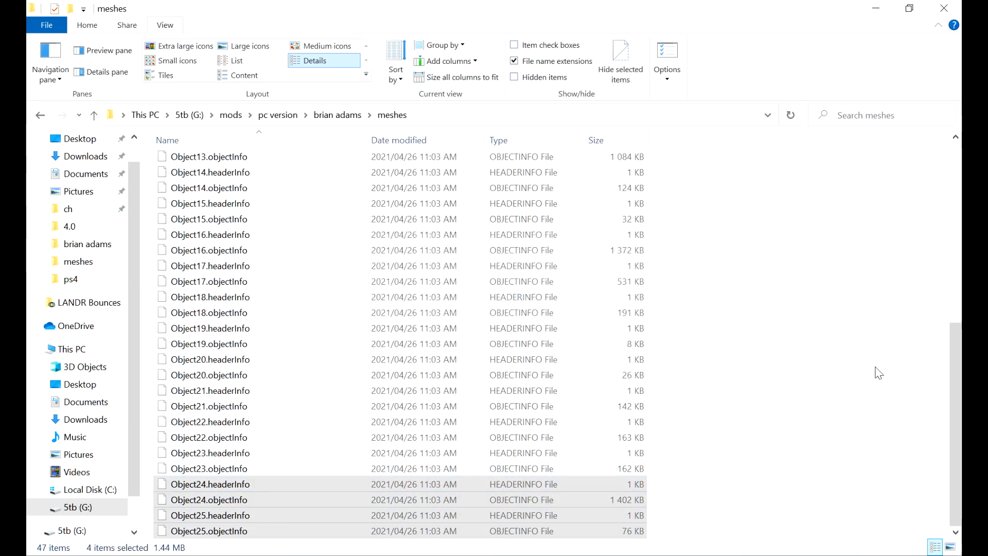
Preview Object23 and Object22 in X-Rey, and permanently delete their header and object info files from the meshes folder
key(alt+Tab)
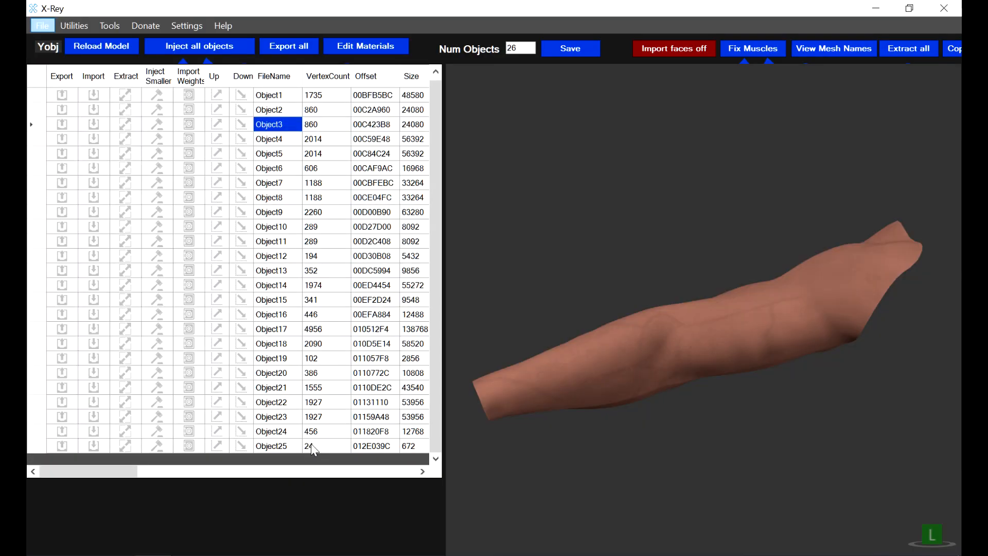
click(276, 417)
click(276, 402)
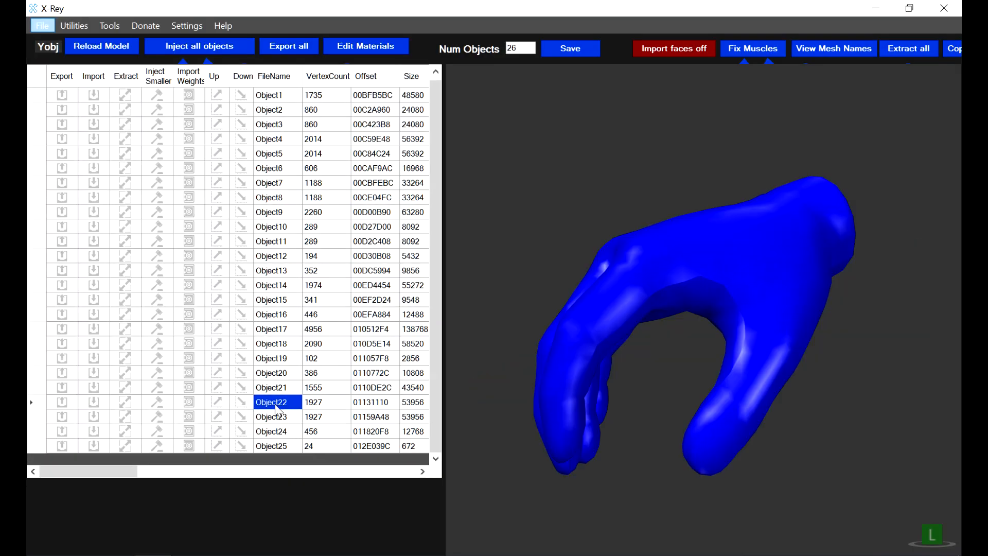
key(alt+Tab)
click(208, 530)
shift+click(218, 487)
key(shift+Delete)
key(Return)
Switch to X-Rey and preview the objects one by one from Object21 up to Object18
key(alt+Tab)
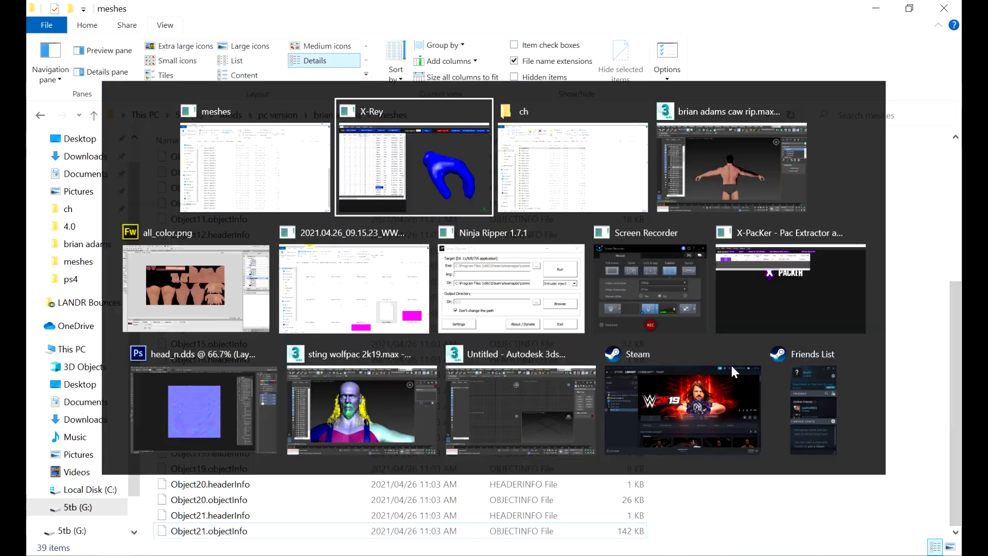
click(294, 387)
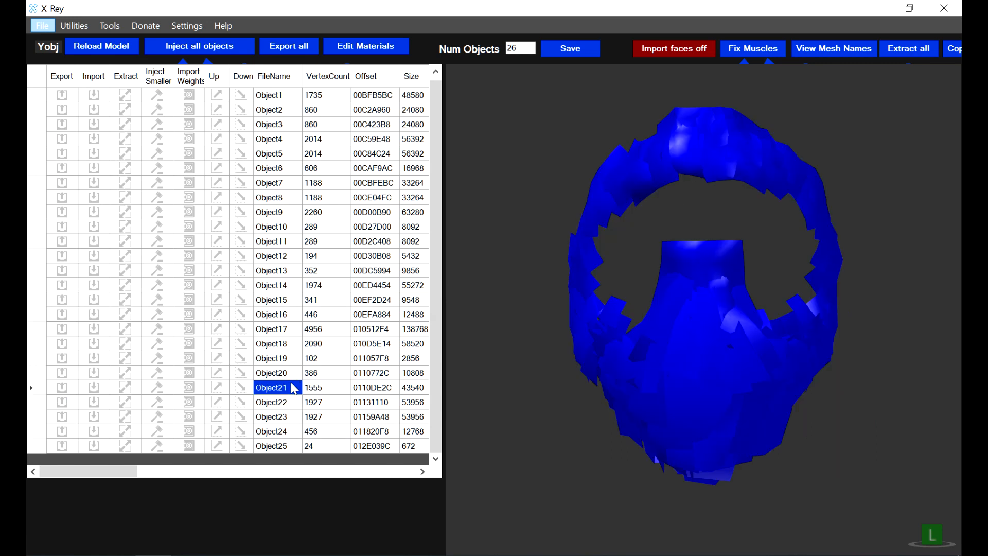
click(286, 373)
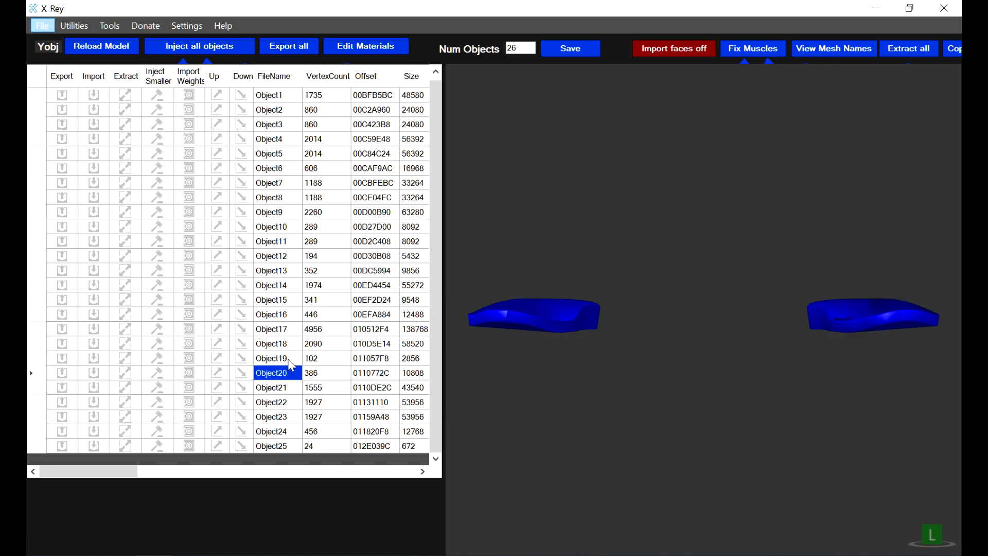
click(285, 361)
click(286, 345)
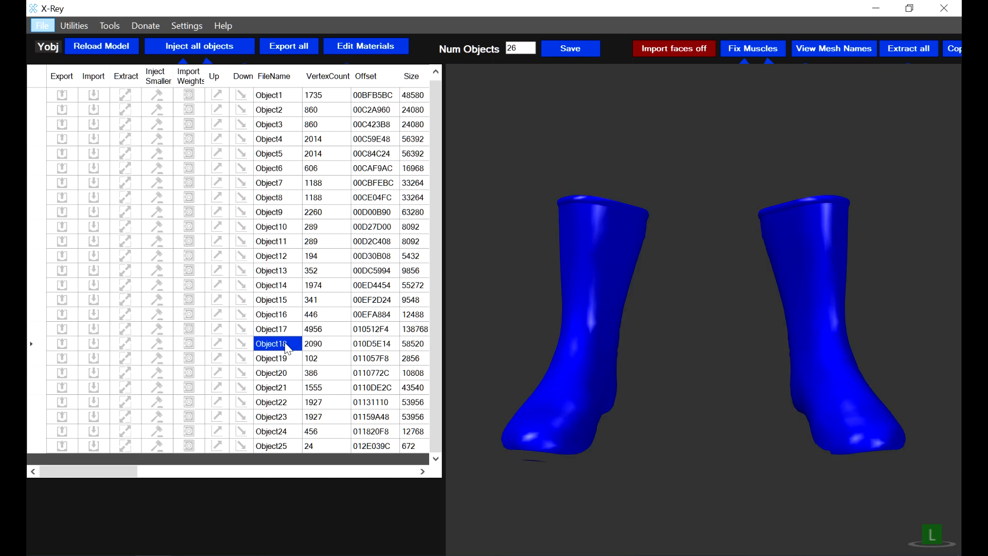
Switch to the meshes folder and permanently delete the header and object info files of Object18, Object19 and Object20
key(alt+Tab)
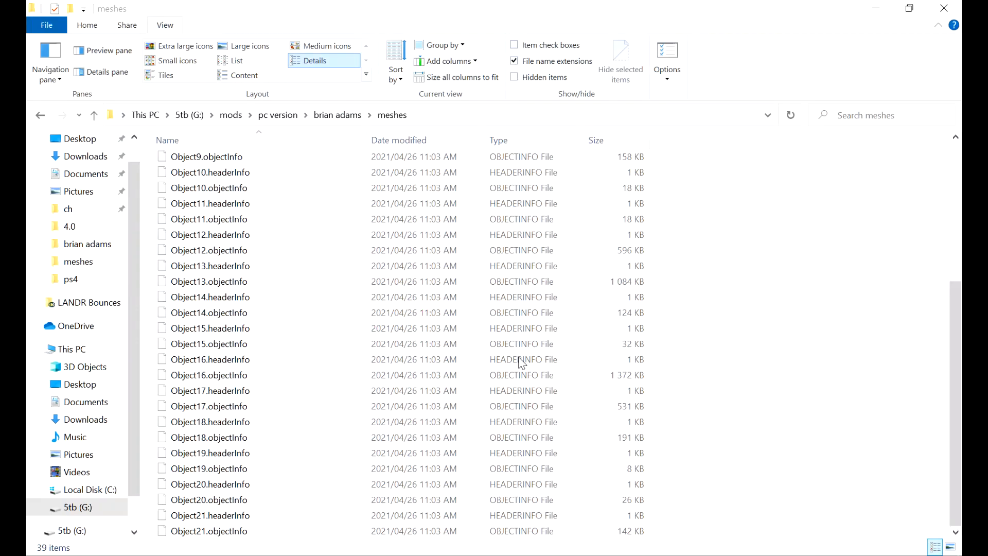
click(222, 503)
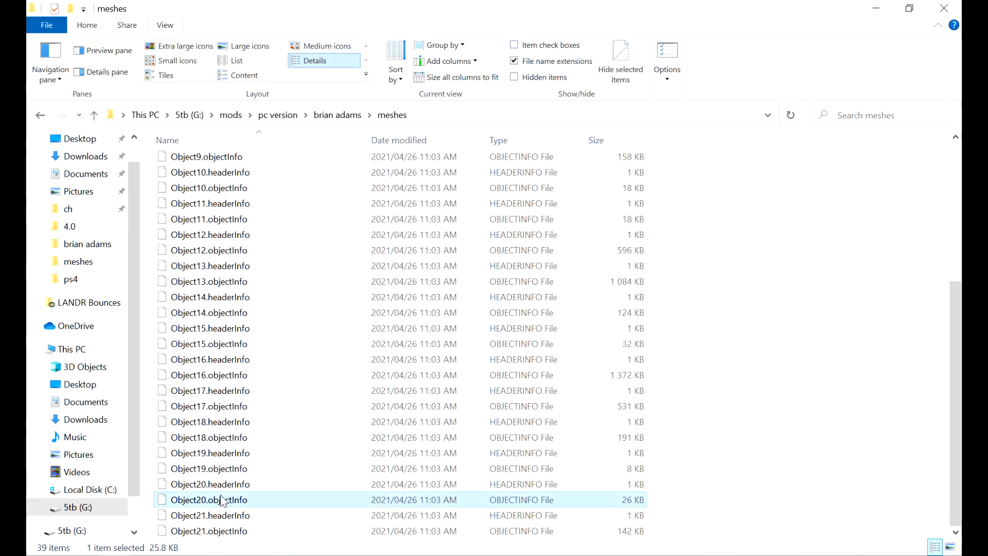
shift+click(226, 422)
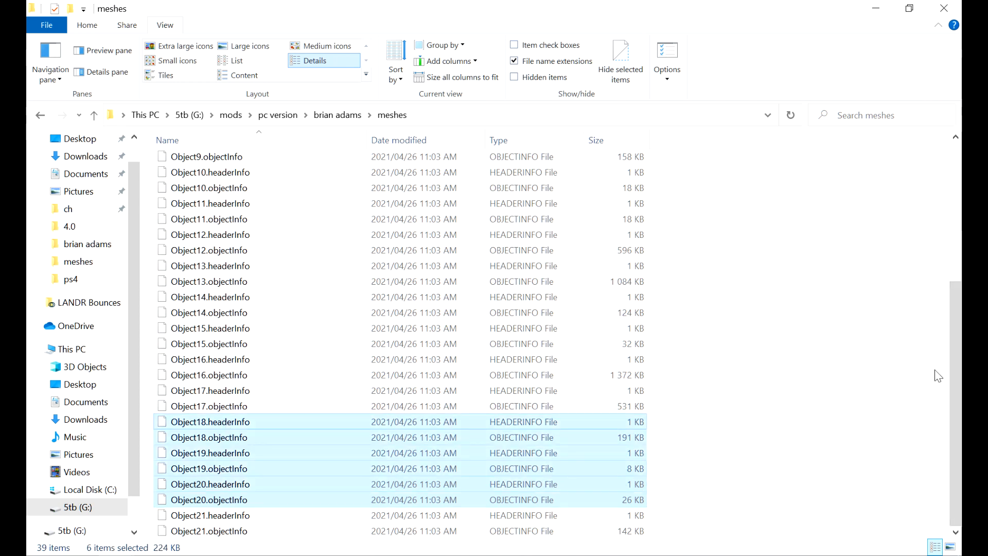
key(shift+Delete)
key(Return)
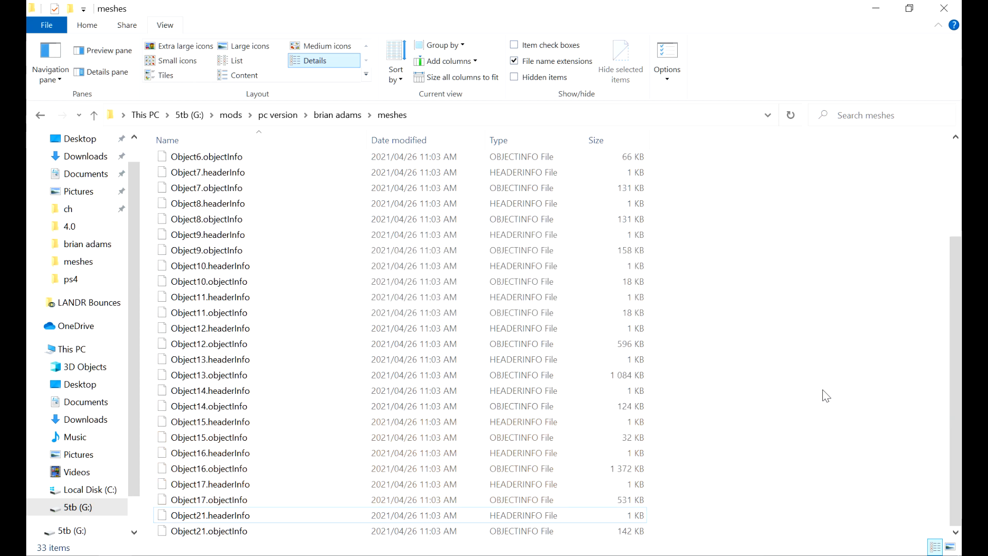
Permanently delete the leftover Object1.headerInfo file from the meshes folder
scroll(766, 447, up, 3)
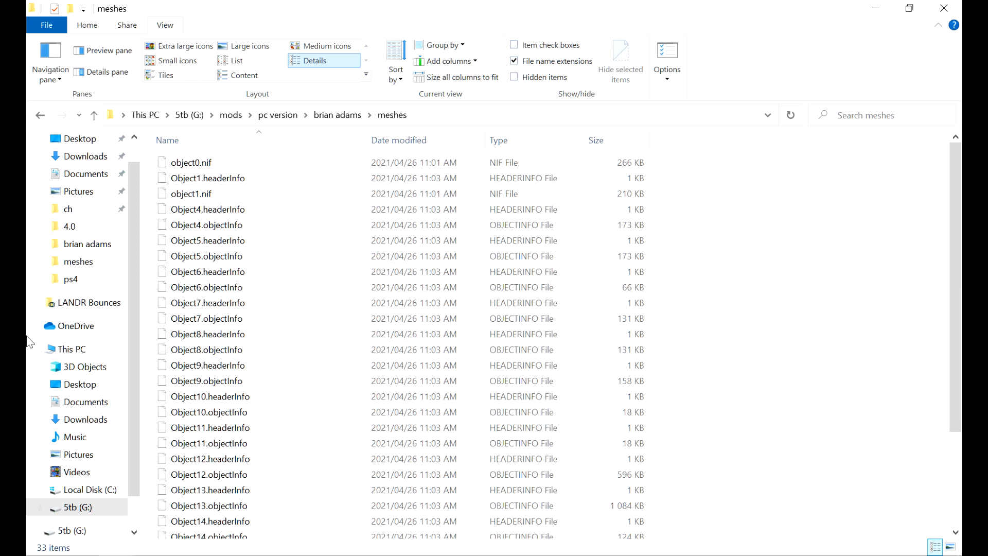
click(242, 181)
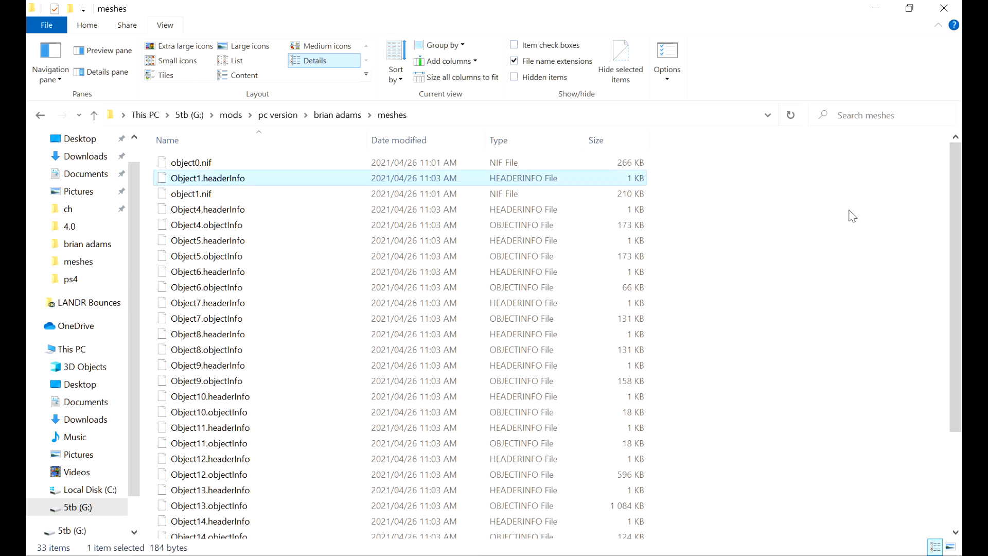
key(shift+Delete)
key(Return)
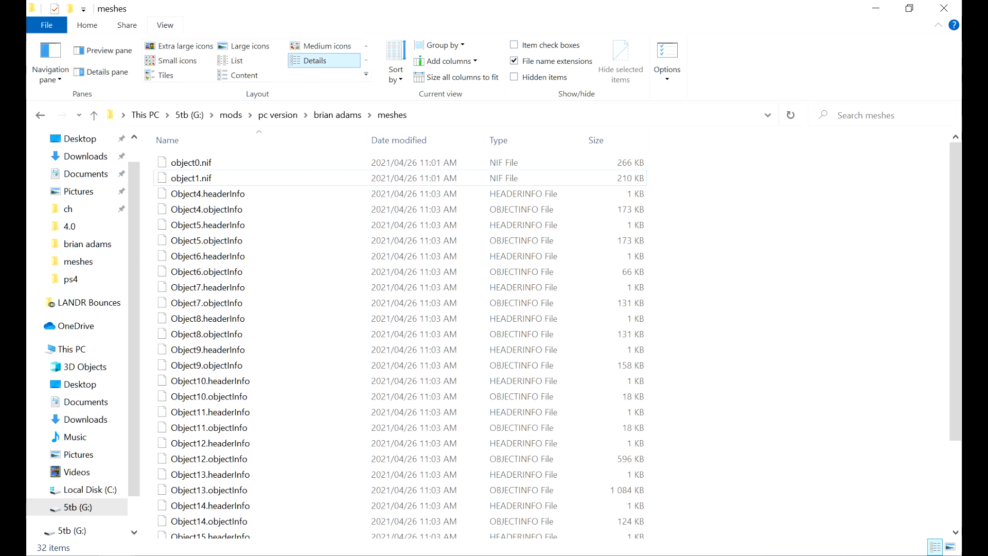
Switch to X-Rey and start creating a new Yobj file with 0000.yobj from the character's mod folder as template
key(alt+Tab)
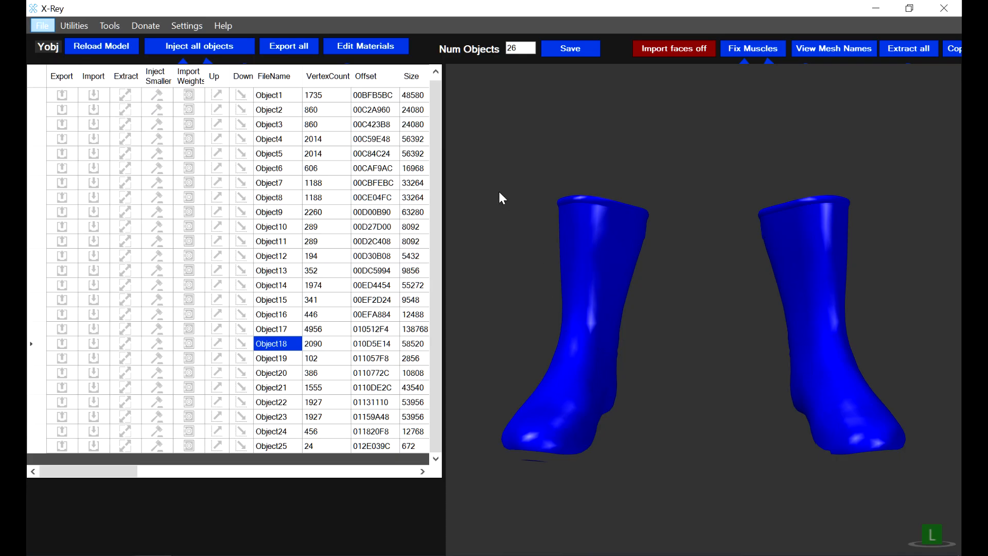
click(42, 26)
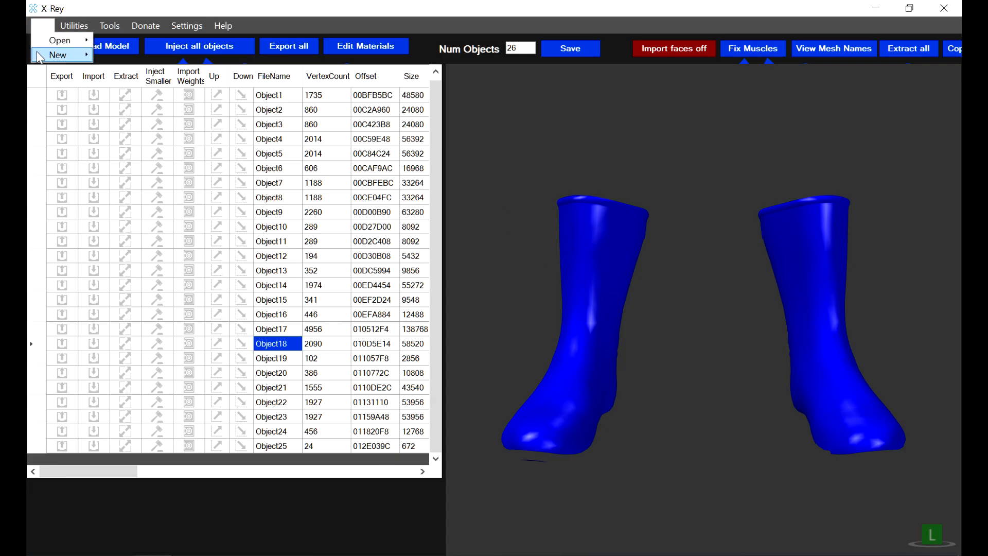
click(563, 101)
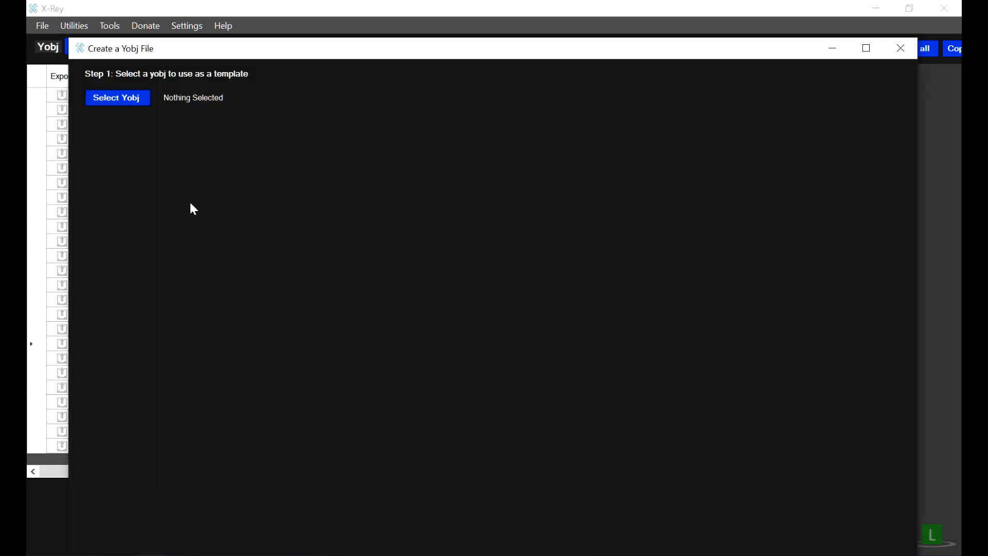
click(118, 98)
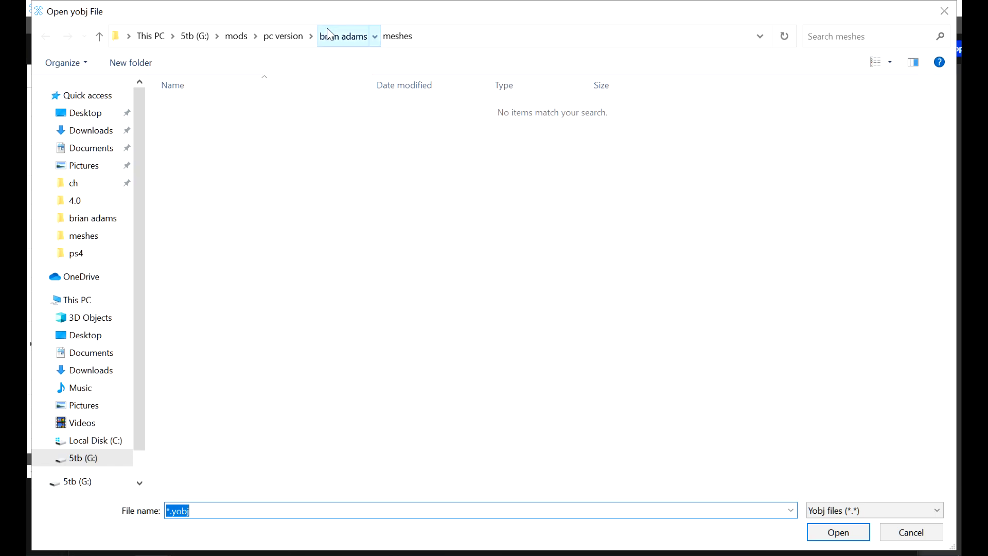
click(343, 35)
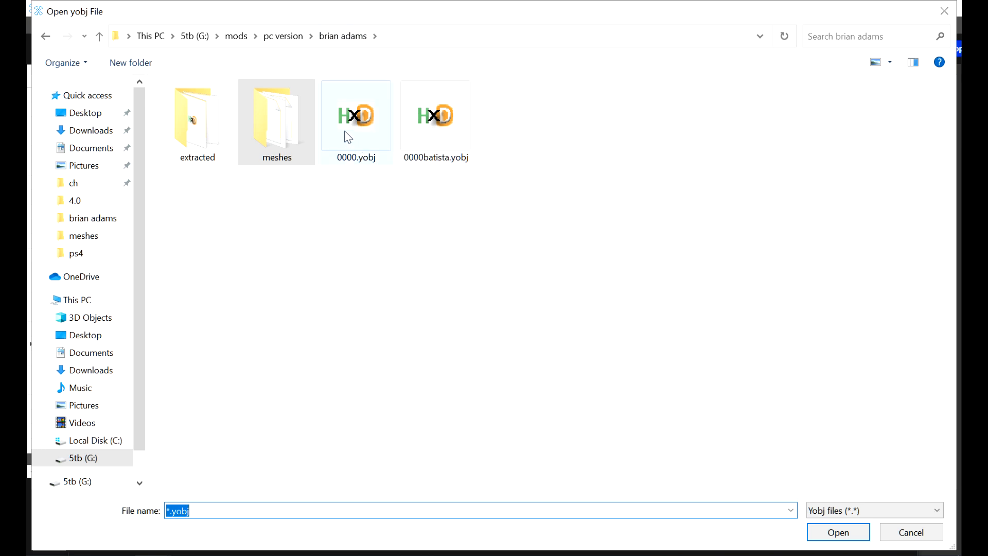
double_click(348, 137)
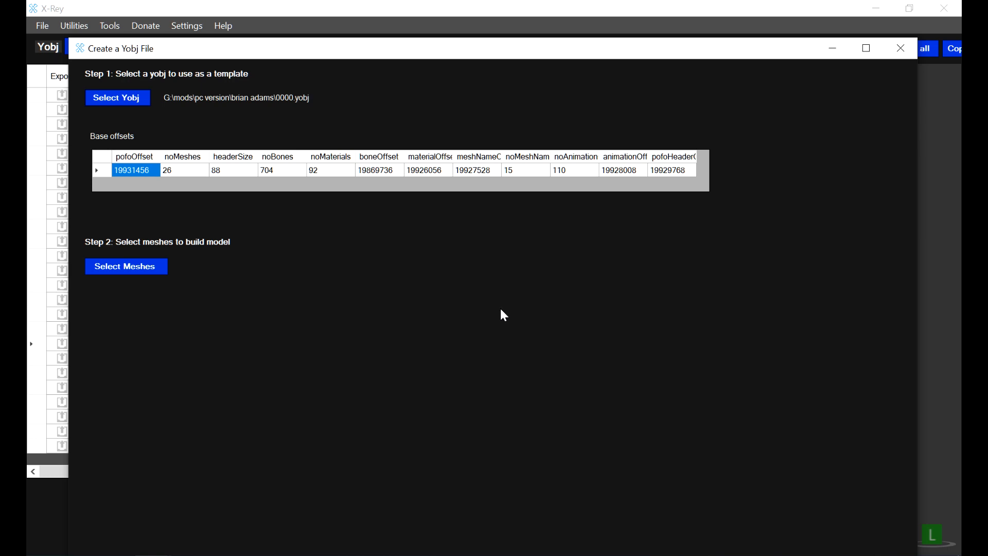
Load all supported mesh files from the meshes folder to build the model, and move the dialog to show its whole mesh table
click(129, 268)
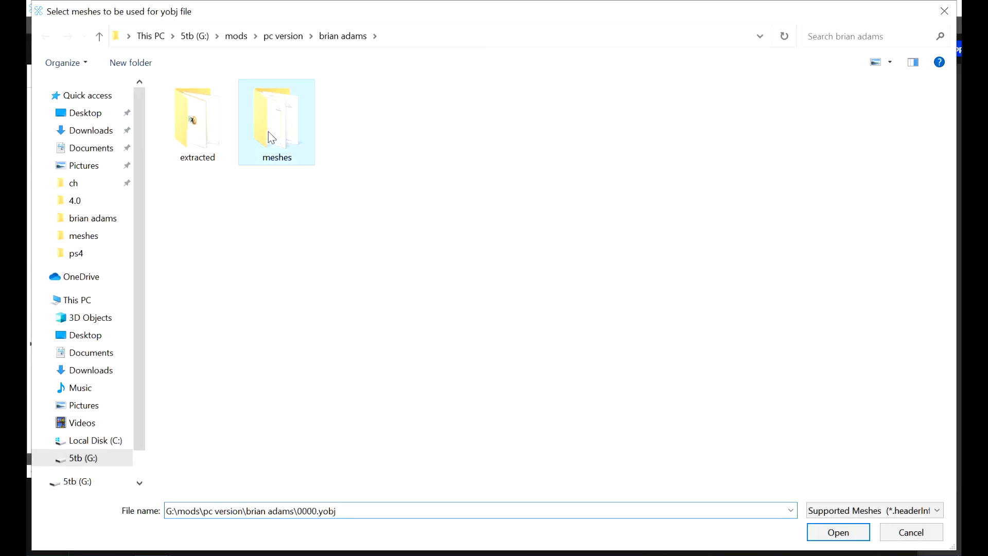
double_click(271, 135)
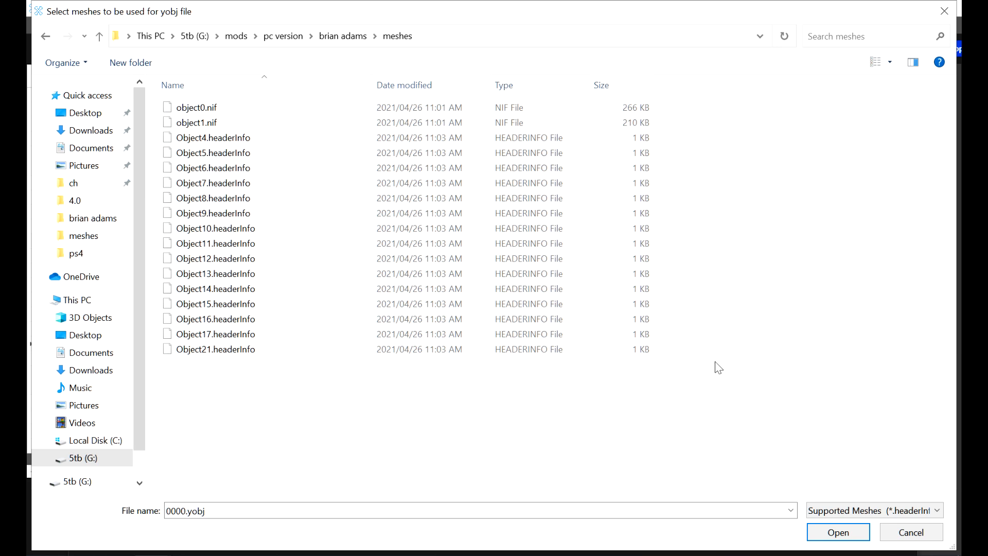
key(ctrl+a)
click(831, 530)
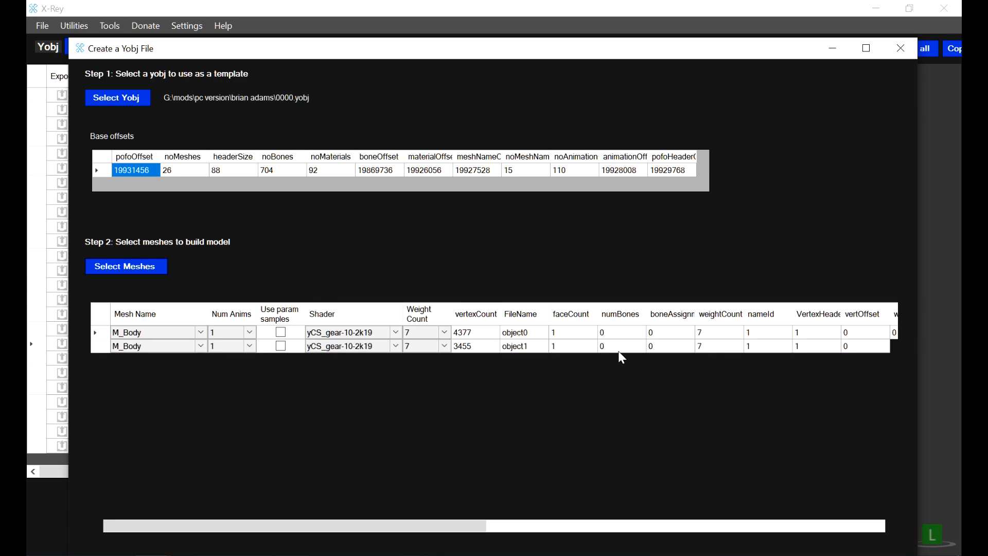
drag(381, 58, 380, 36)
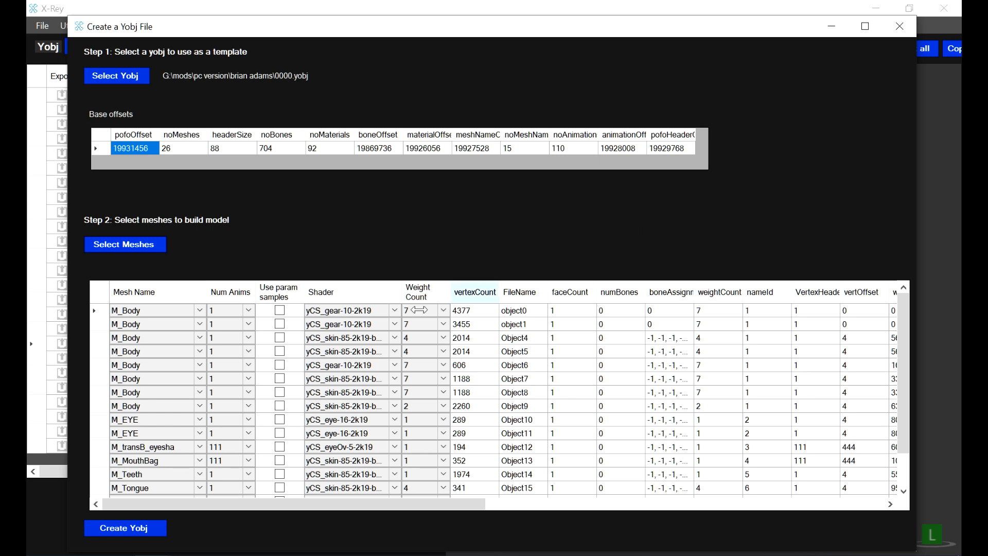
Set the mesh name of object0 to M_Head
click(199, 310)
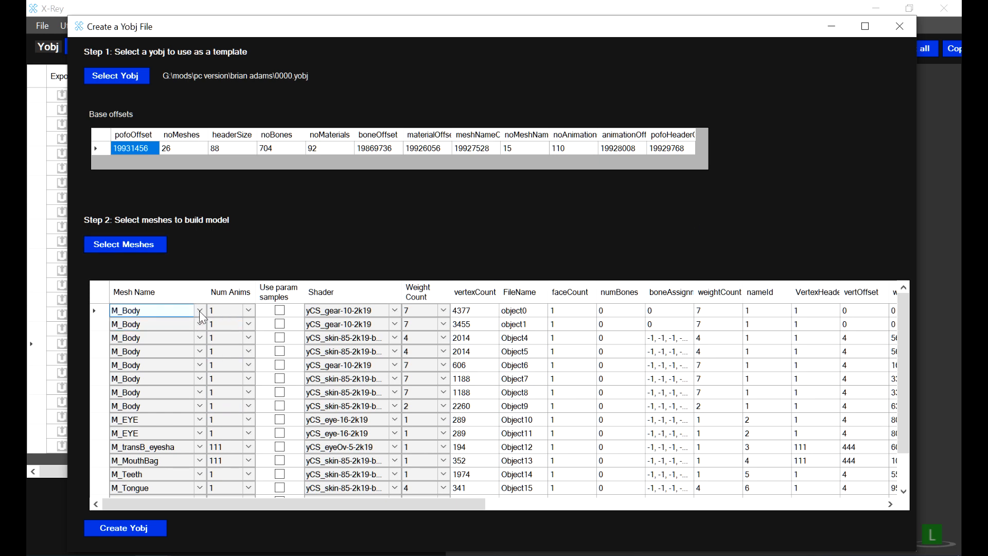
click(199, 311)
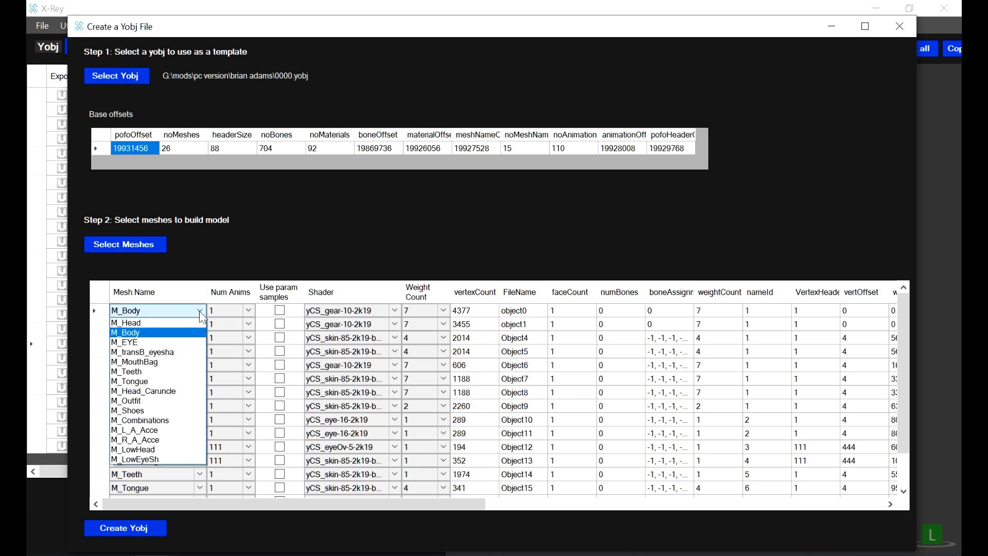
click(131, 324)
click(118, 325)
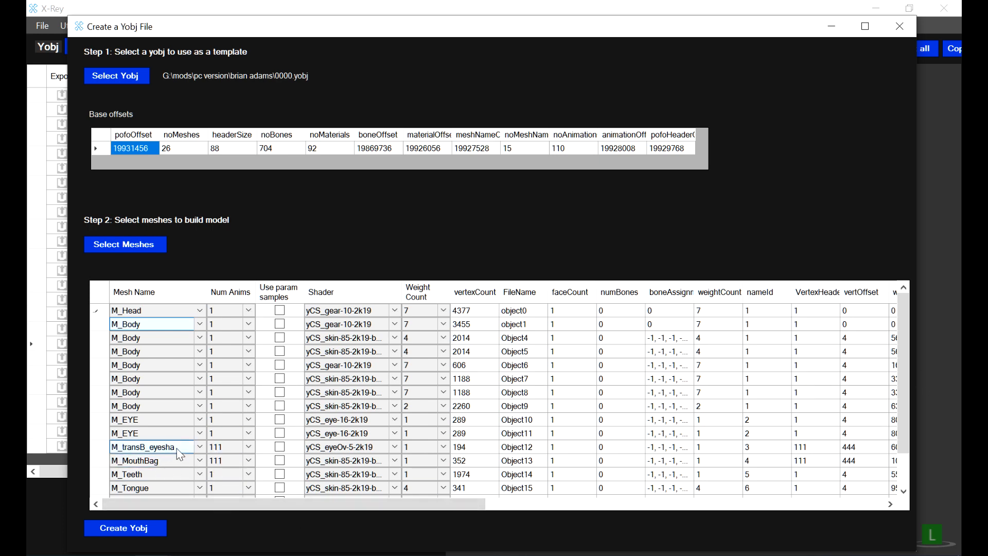
Set the number of animations for the M_Head mesh object0 to 111
scroll(216, 452, down, 1)
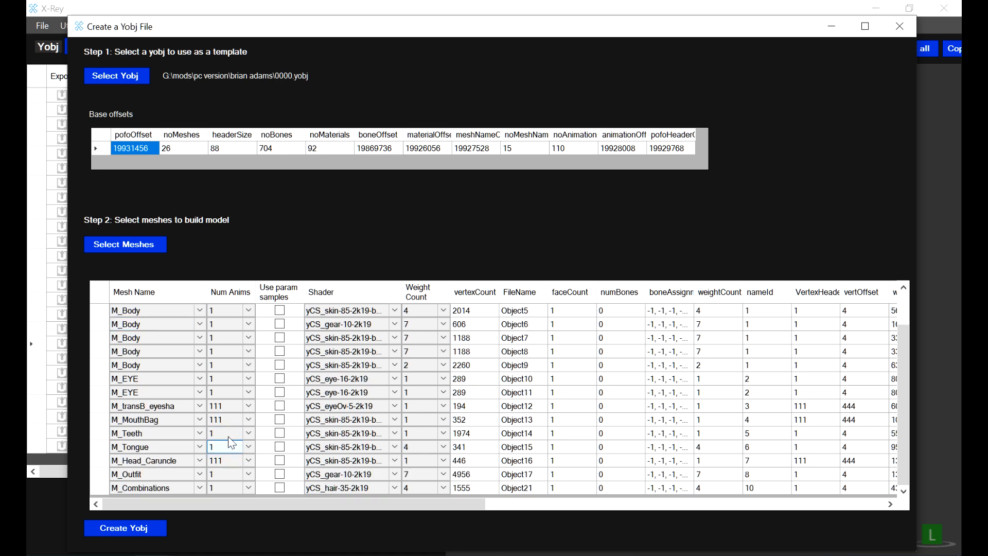
scroll(236, 431, up, 1)
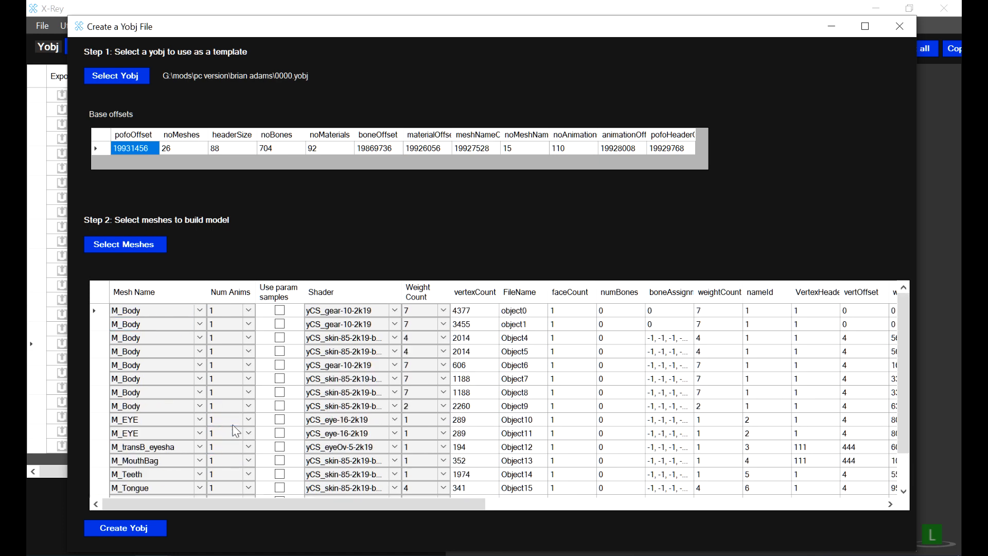
click(249, 310)
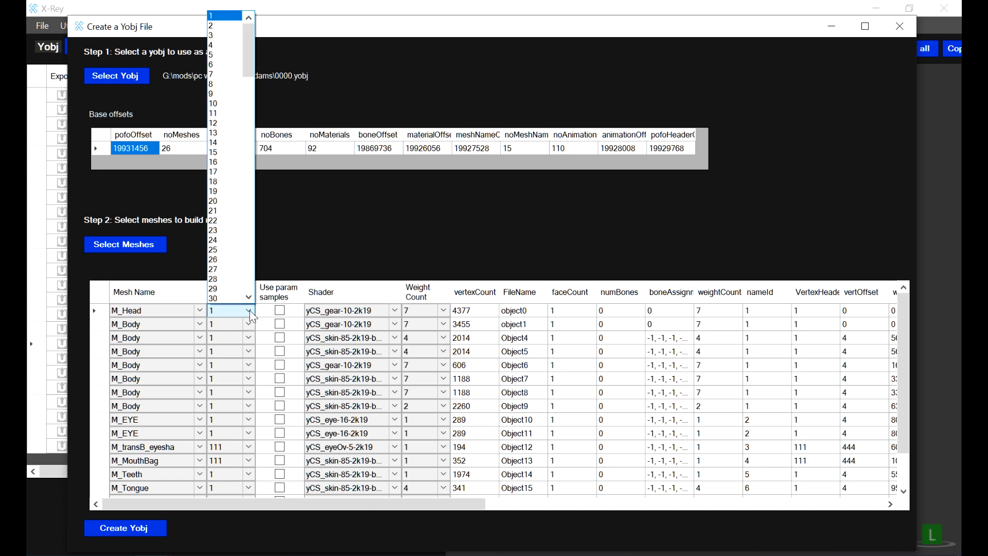
text(111)
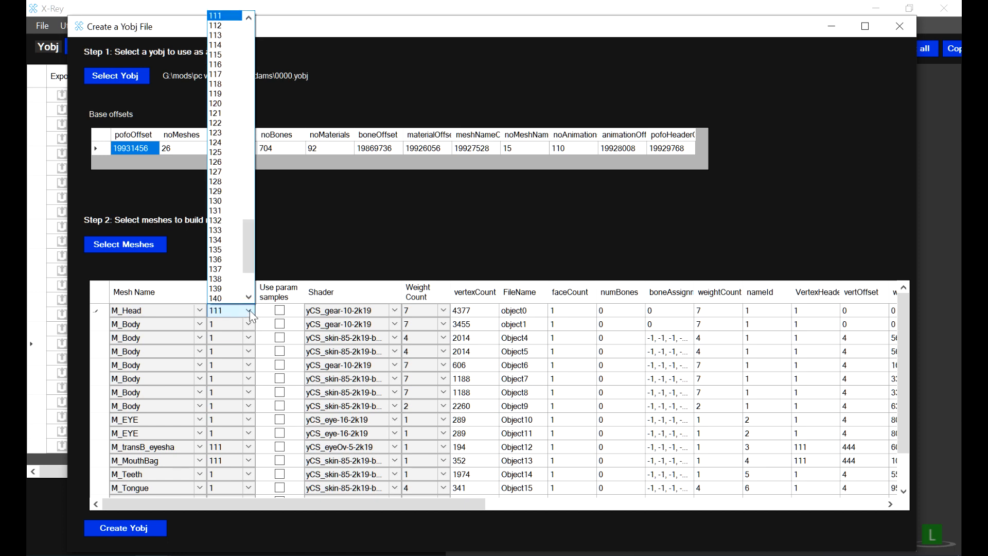
key(Return)
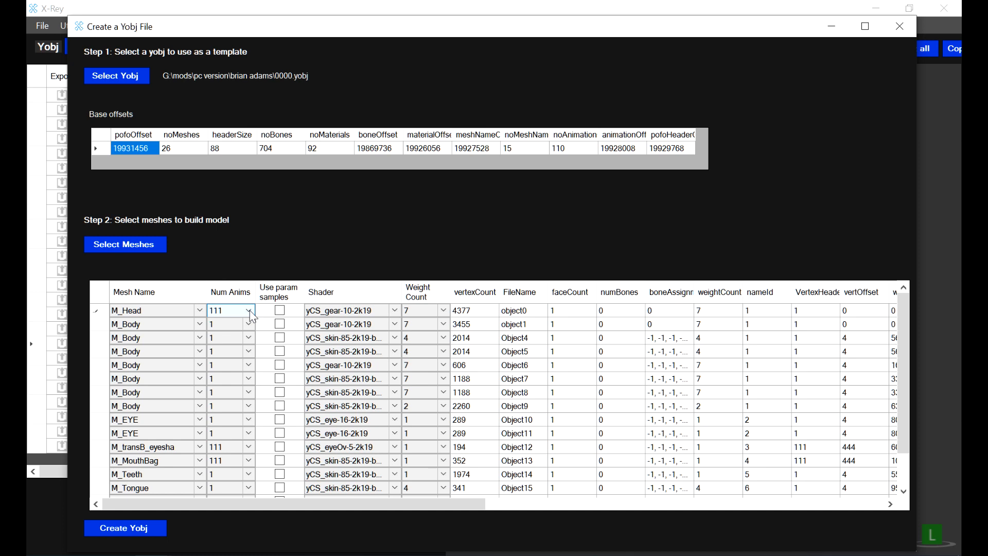
Assign the yCS_skin-104-2k19-head shader to object0, with param samples enabled
click(399, 315)
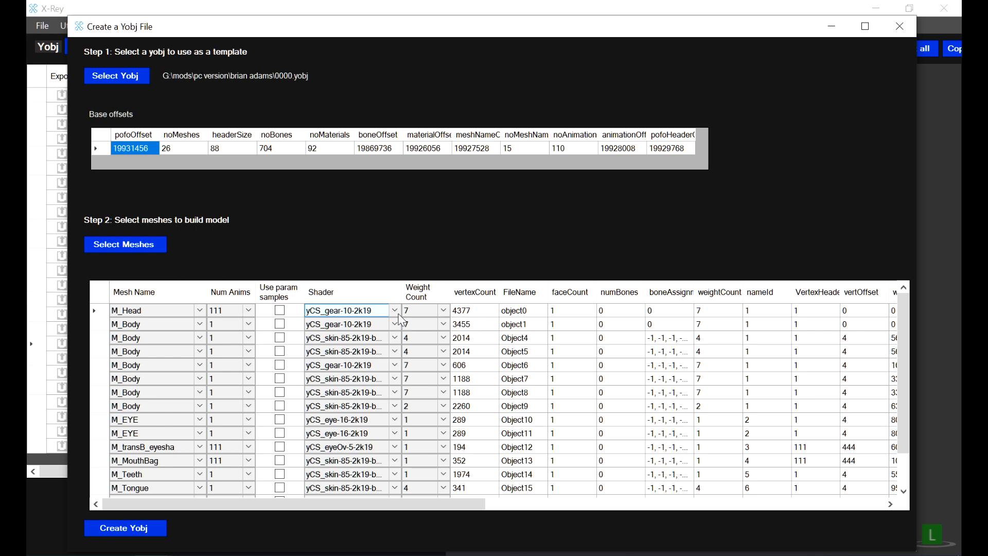
click(398, 314)
key(Down)
key(Down)
key(Down)
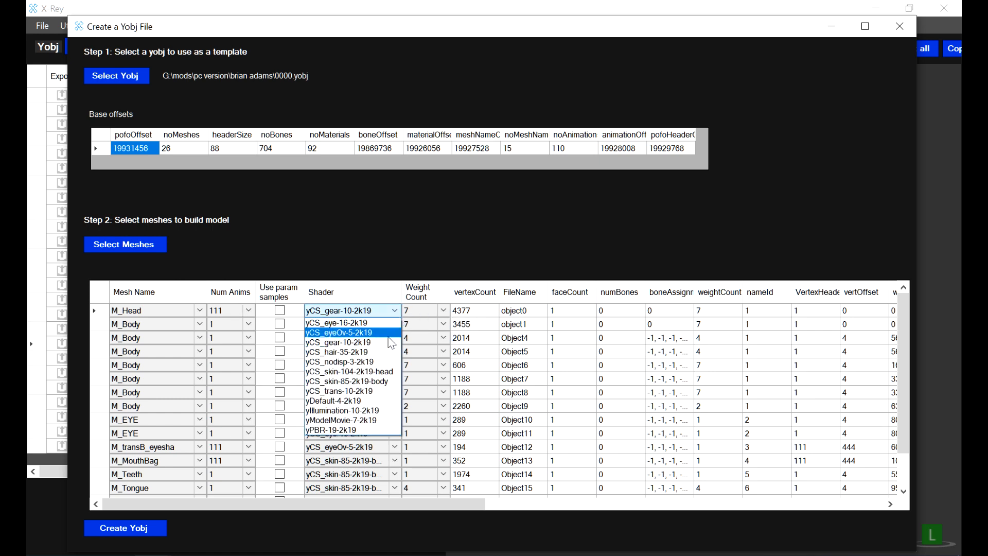
key(Return)
click(396, 325)
click(396, 315)
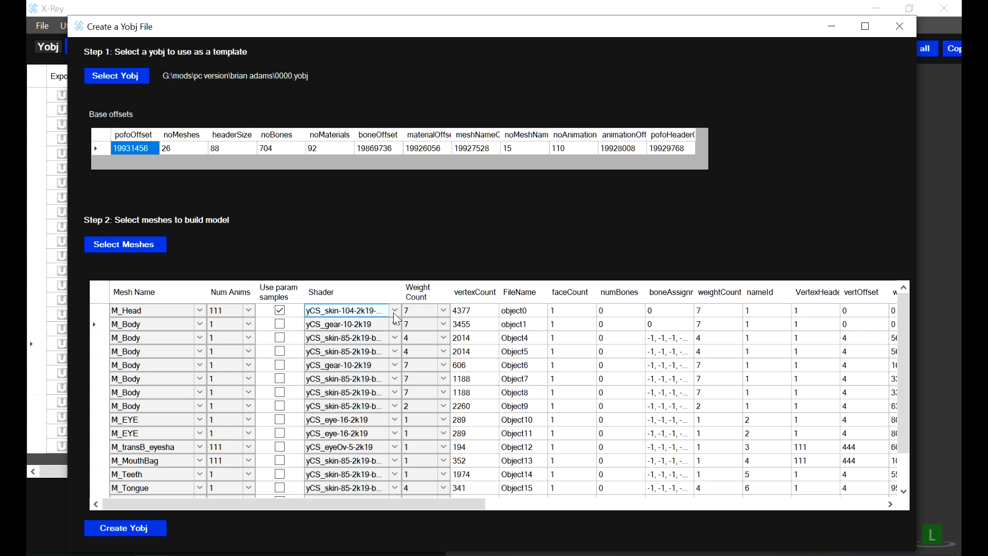
click(394, 312)
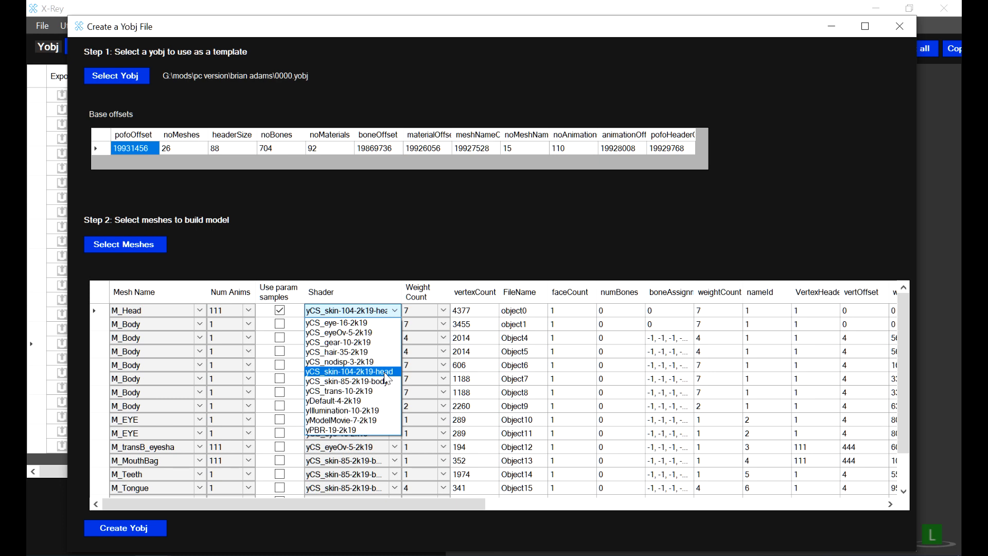
click(387, 379)
Assign the yCS_skin-85-2k19-body shader to object1, with param samples enabled
click(393, 325)
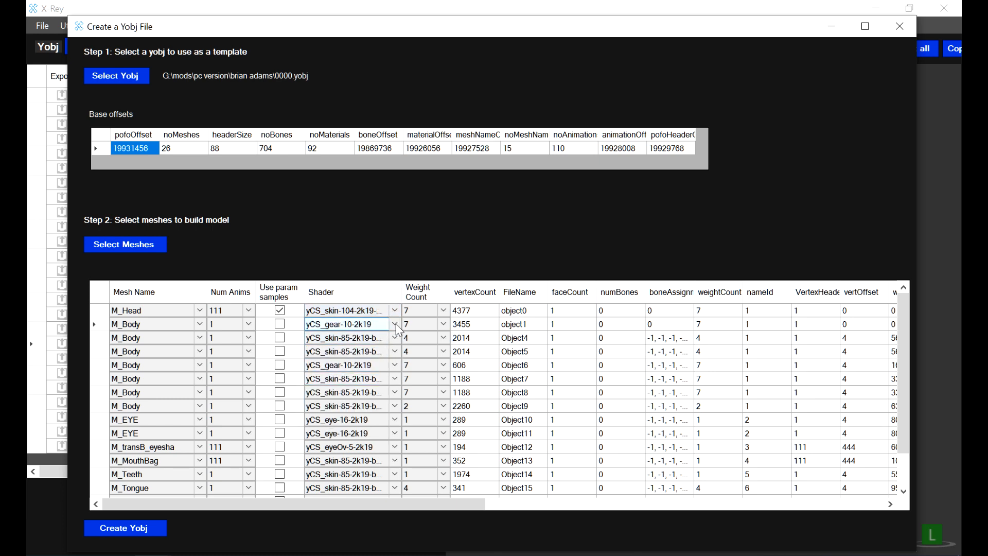
click(398, 327)
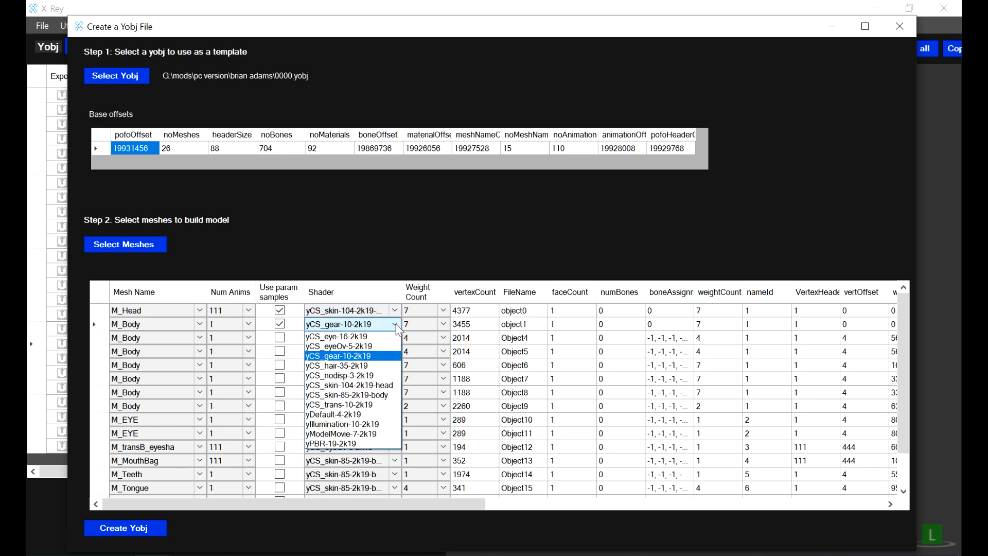
click(378, 396)
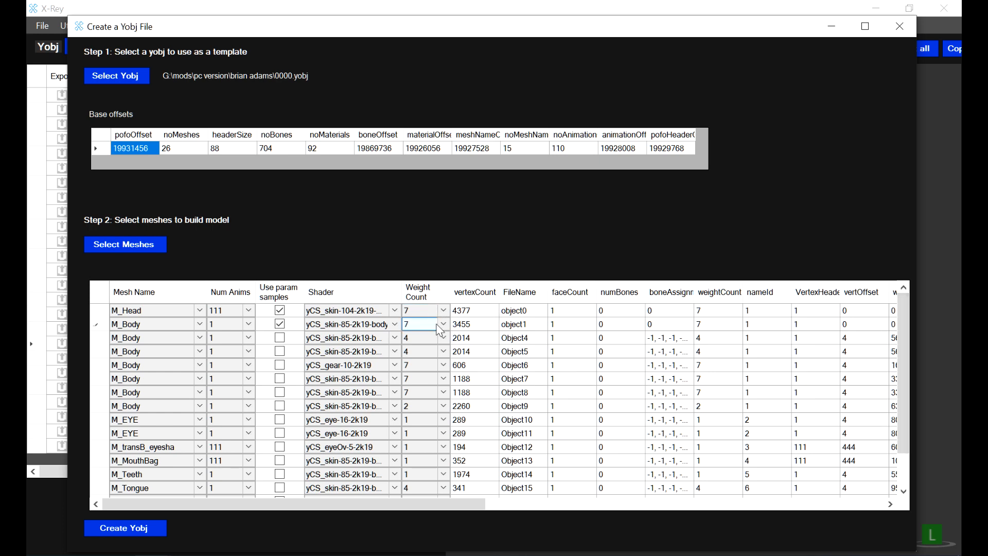
Create the yobj from the mesh table and save it as 0000 in the meshes folder
scroll(907, 340, down, 1)
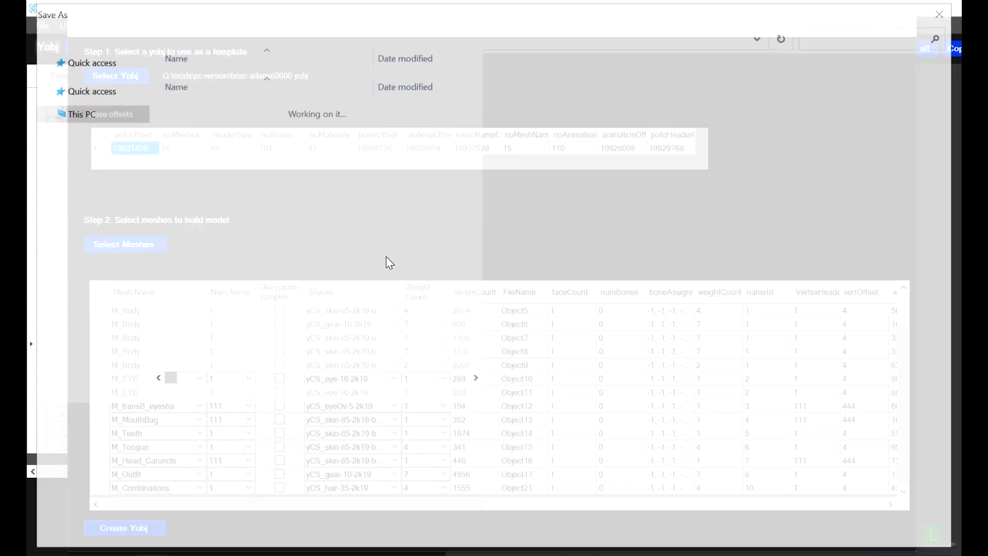
text(0000)
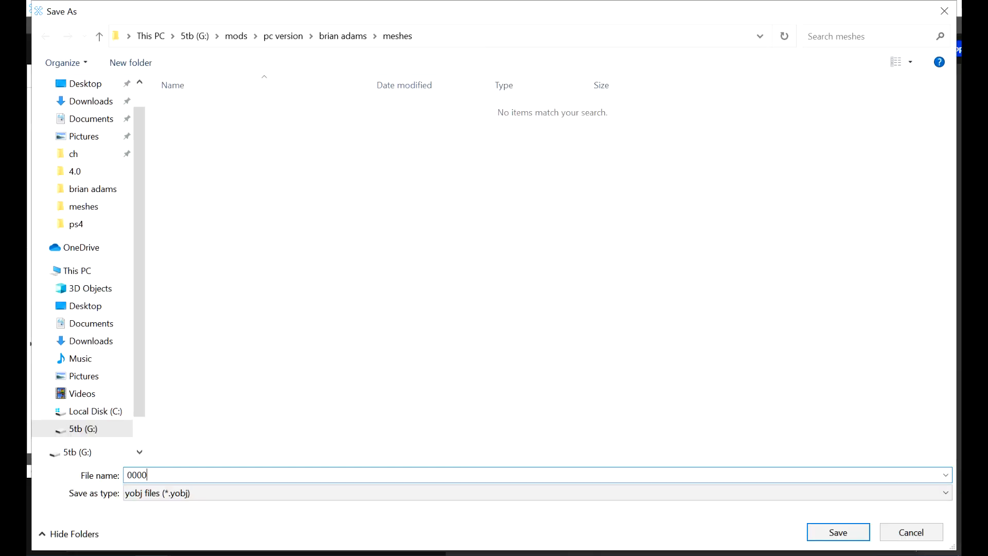
key(Return)
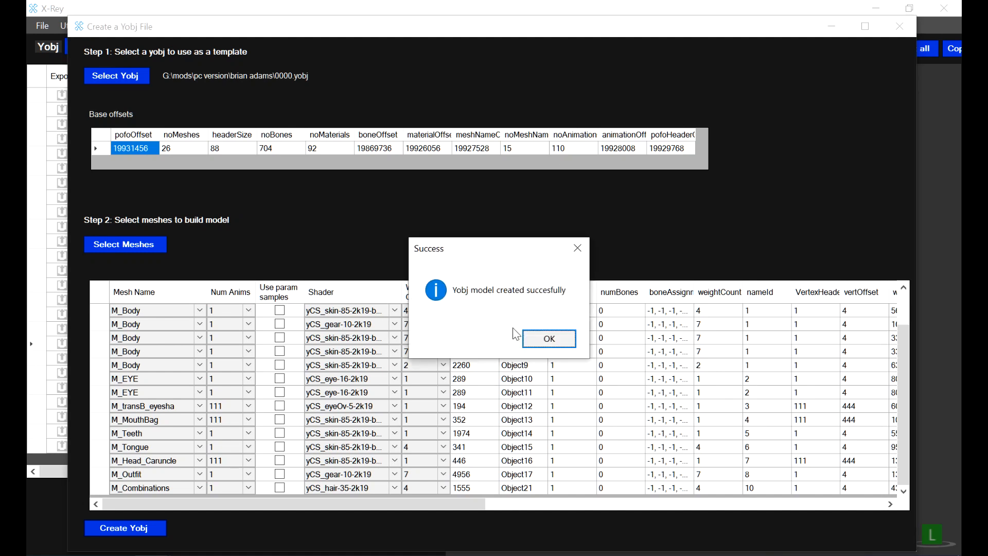
click(550, 339)
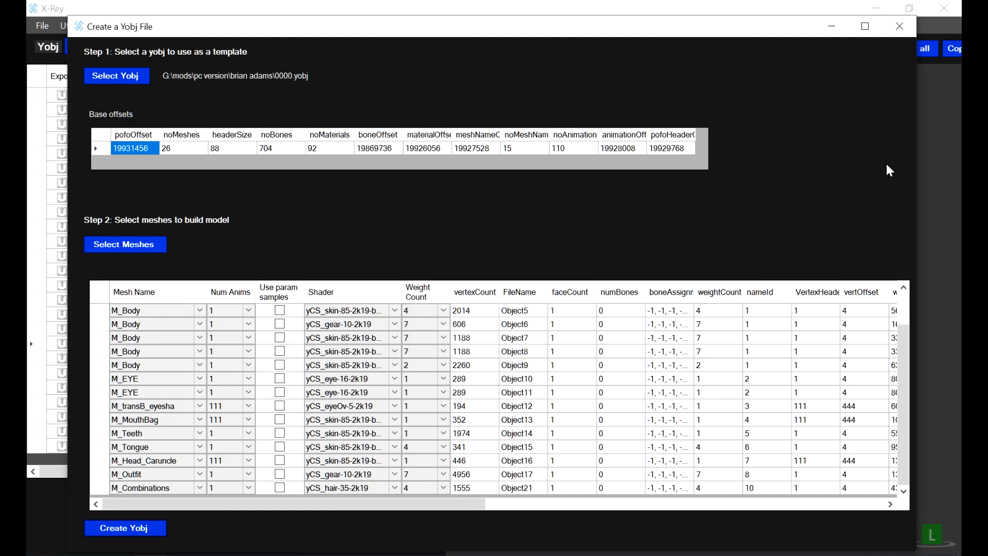
Close the yobj creation dialog and load the new 0000.yobj from the meshes folder
click(899, 27)
key(ctrl+o)
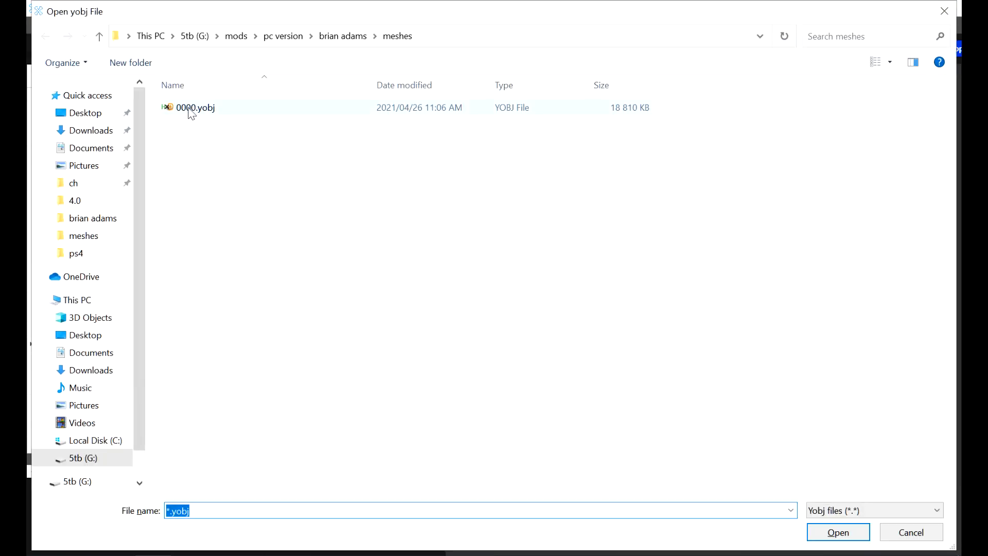
double_click(195, 107)
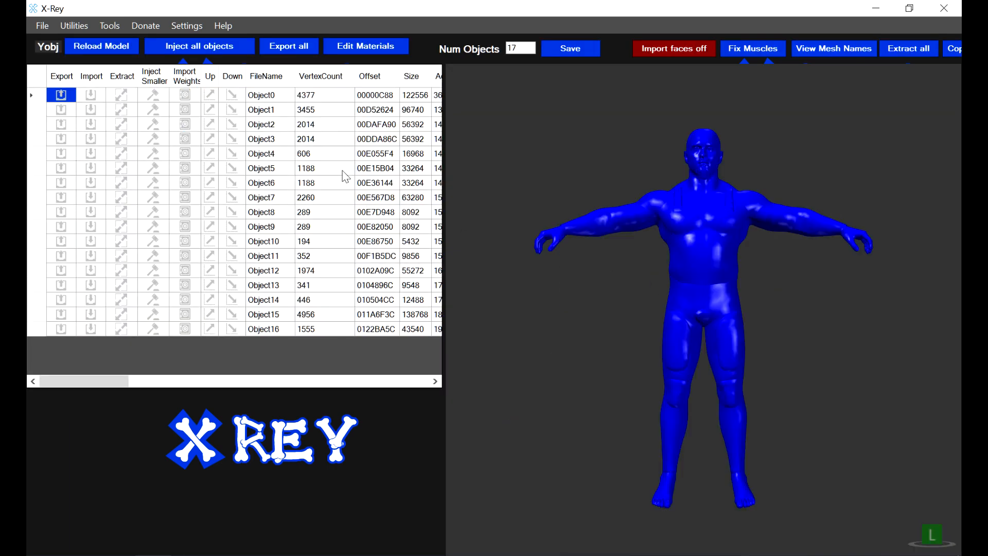
Check Object0, Object1 and Object2 individually in the model view, and reload the whole model
click(261, 98)
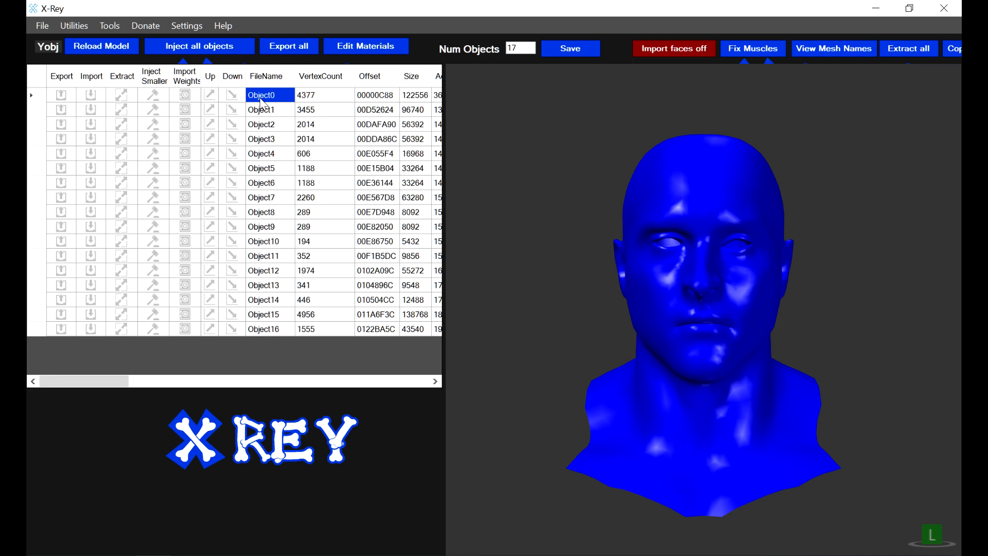
click(263, 113)
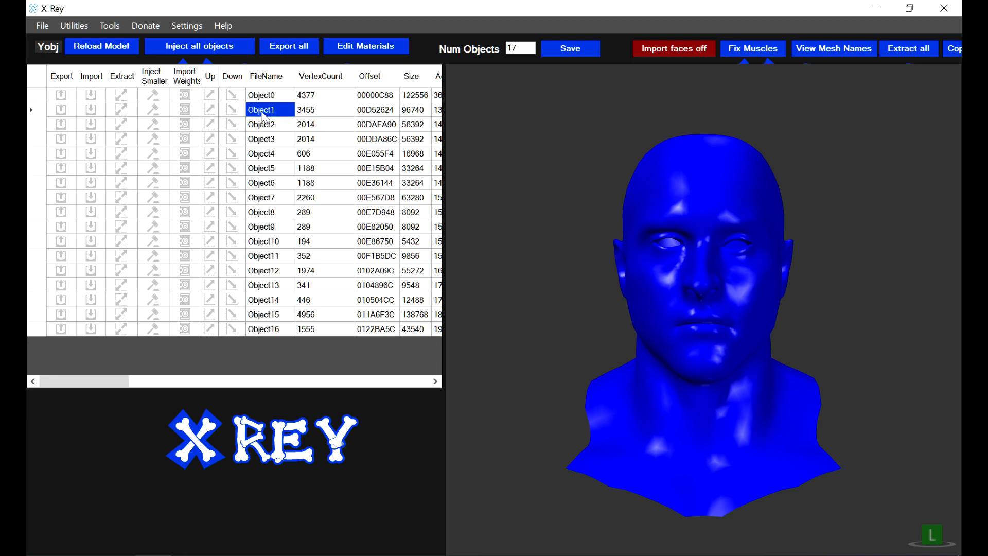
click(267, 127)
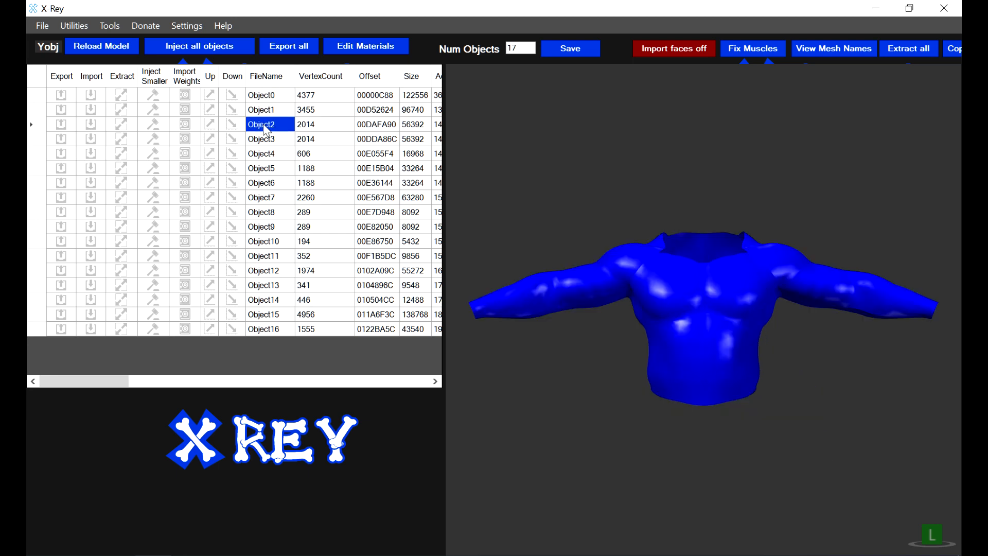
click(268, 113)
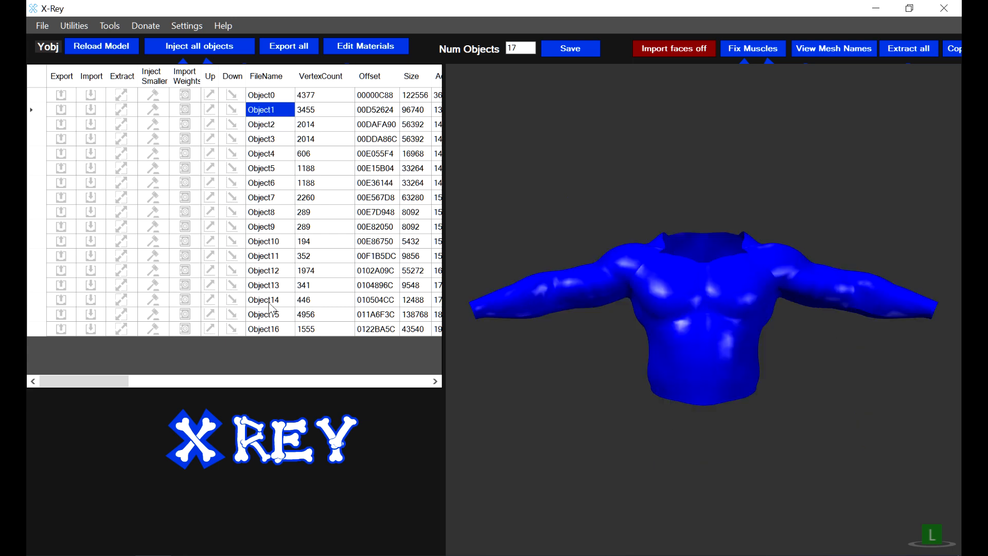
click(101, 47)
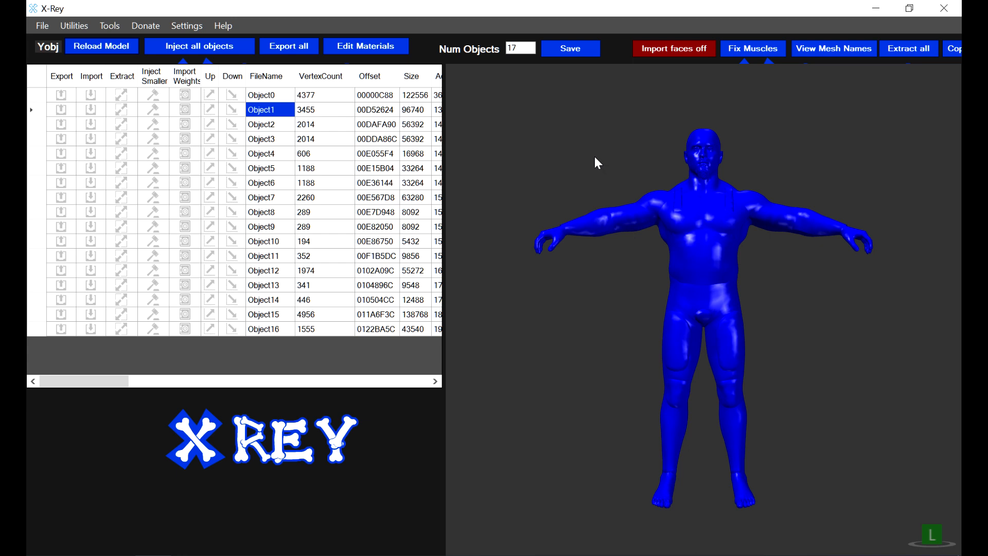
Review the shader parameters of Object0 and the model's materials list, closing both windows without changes
click(266, 98)
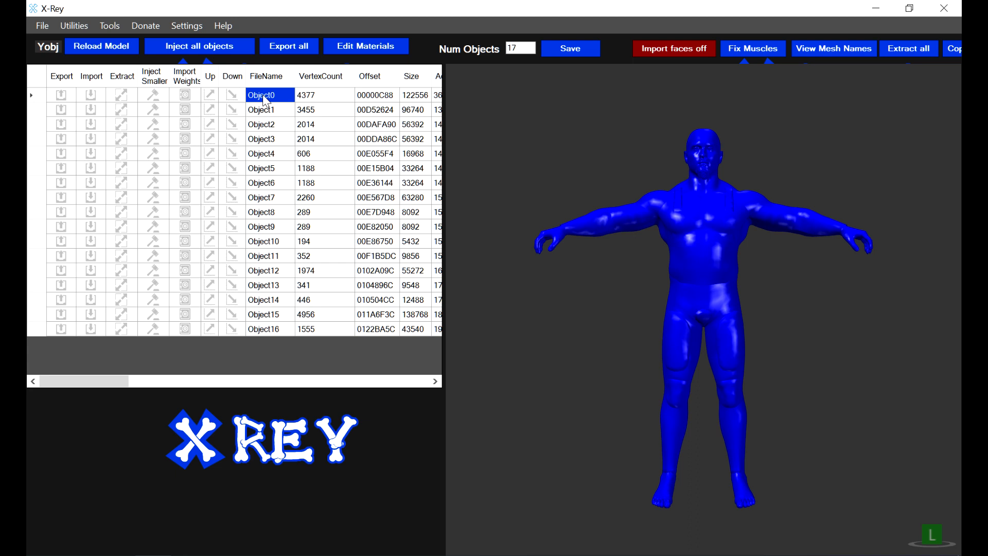
right_click(266, 101)
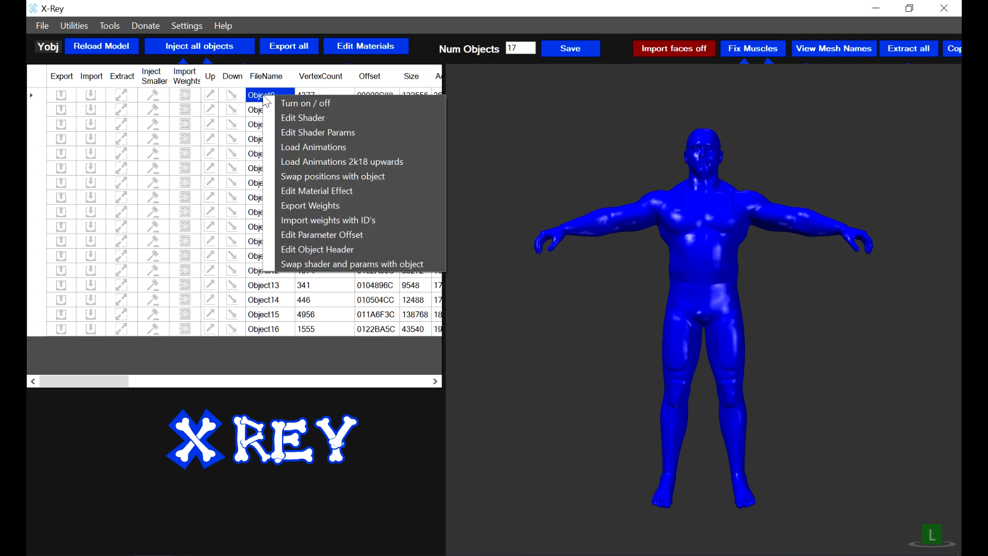
click(289, 132)
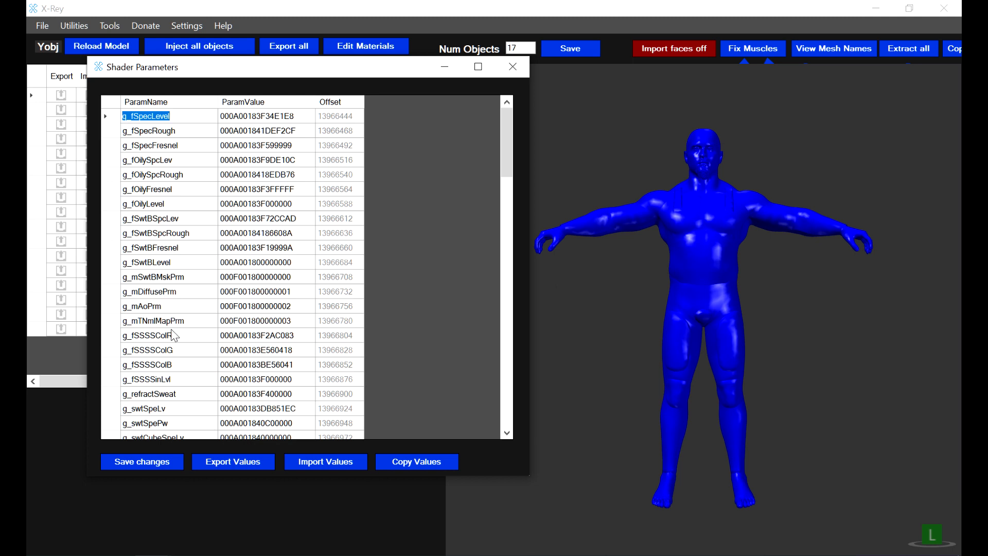
click(513, 68)
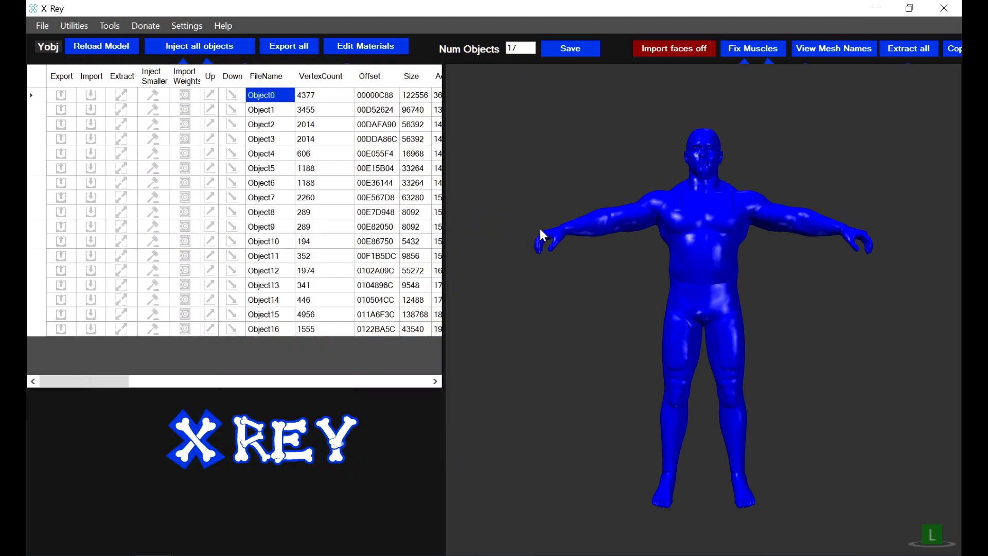
click(367, 47)
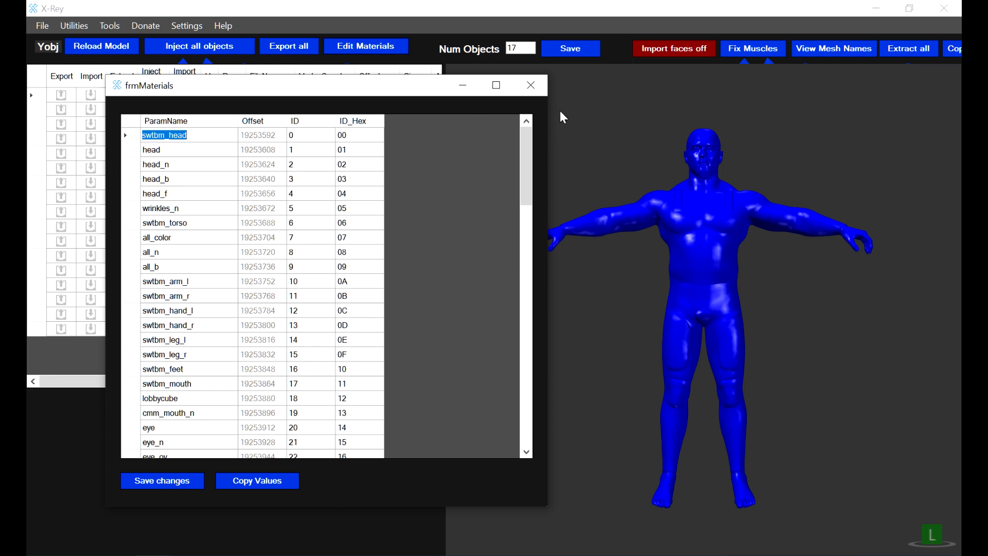
click(540, 85)
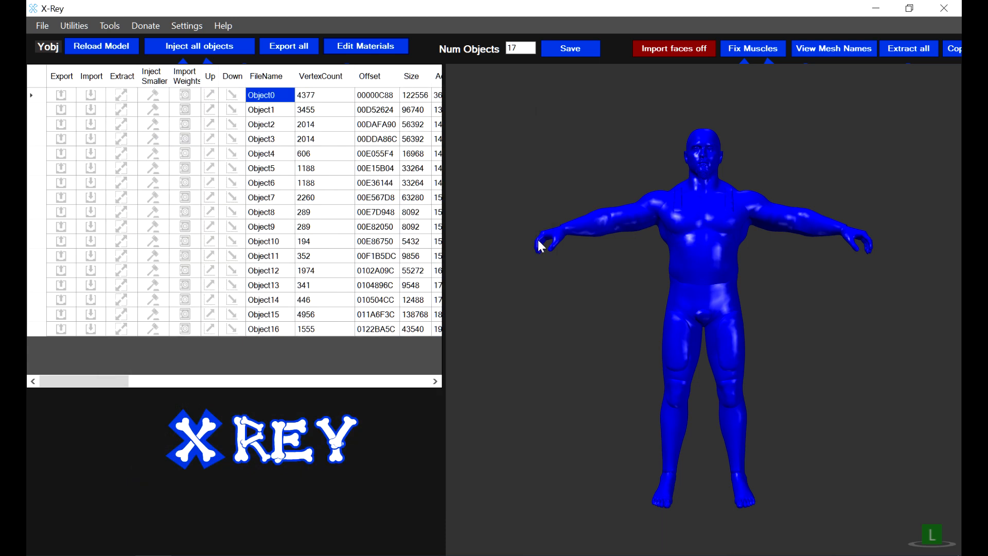
Load the original 0000.yobj from the brian adams folder
key(ctrl+o)
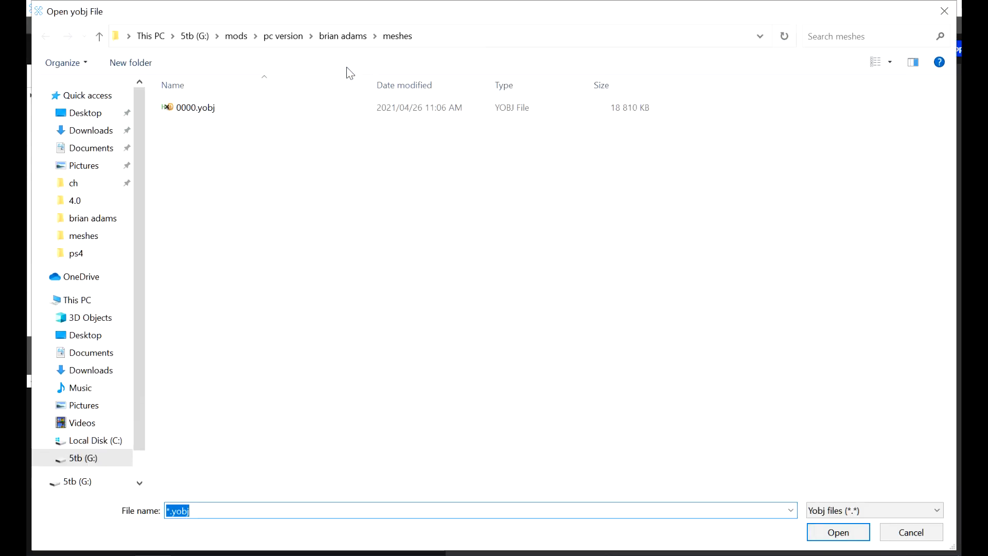
click(339, 37)
double_click(353, 119)
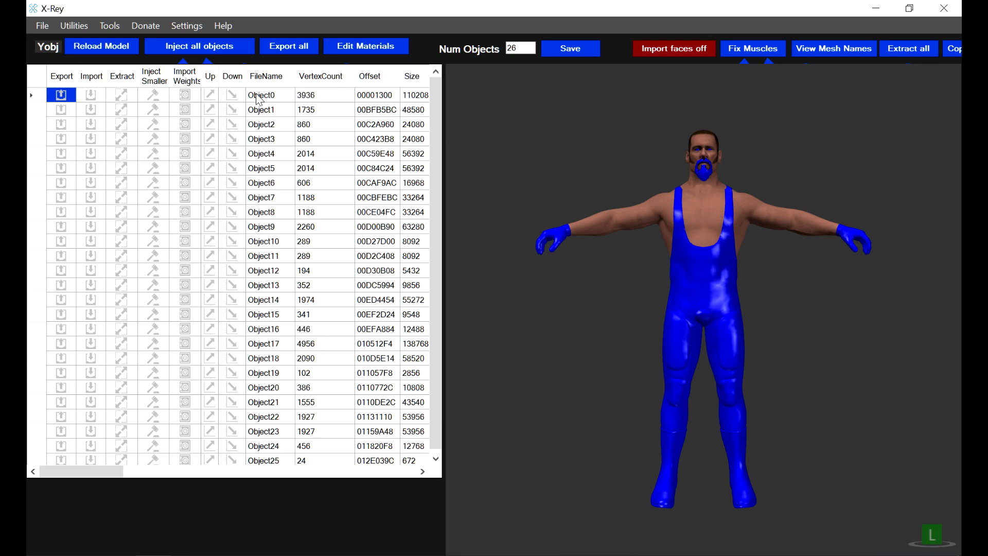
Export the shader parameter values of Object0 to shader_params.csv in the brian adams folder and close the parameters window
click(259, 99)
right_click(259, 99)
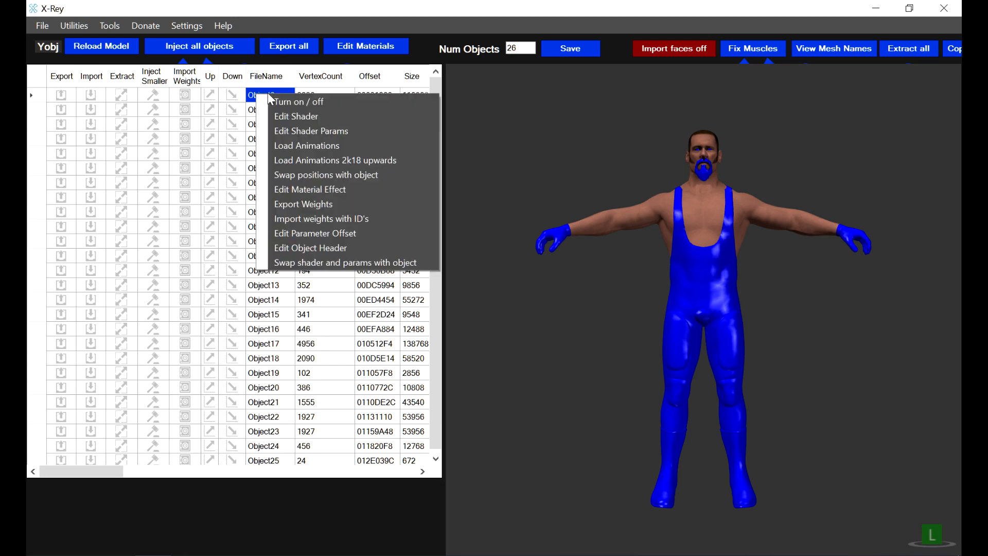
click(303, 131)
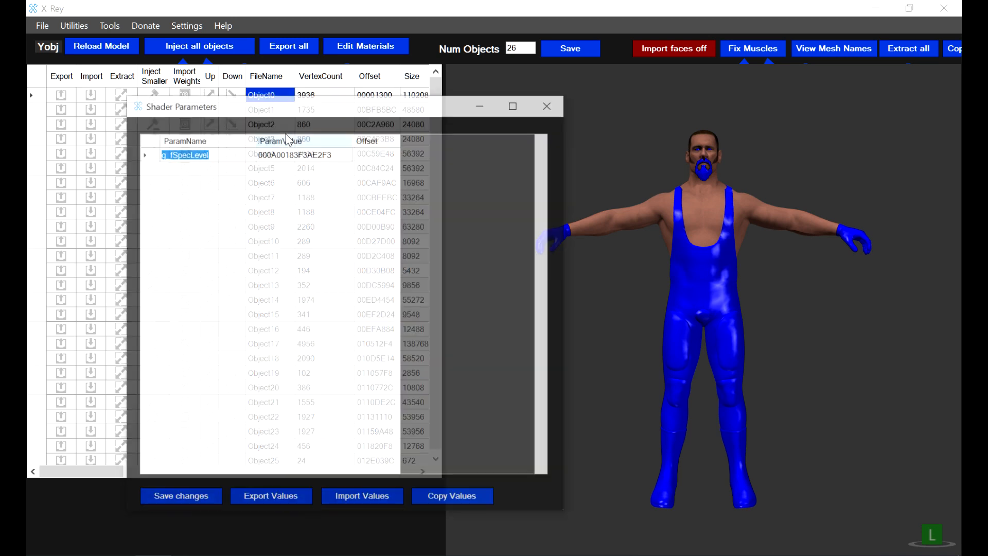
click(254, 497)
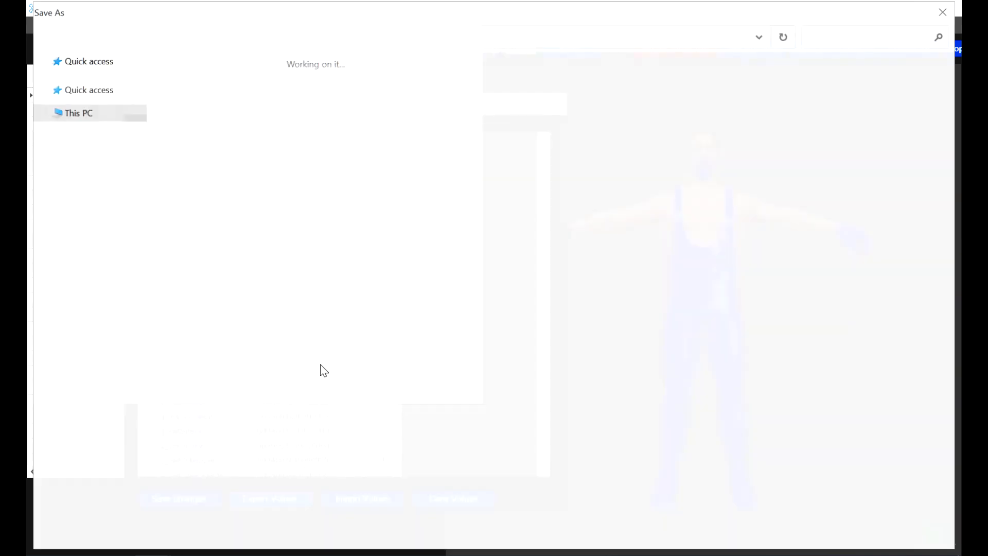
click(834, 532)
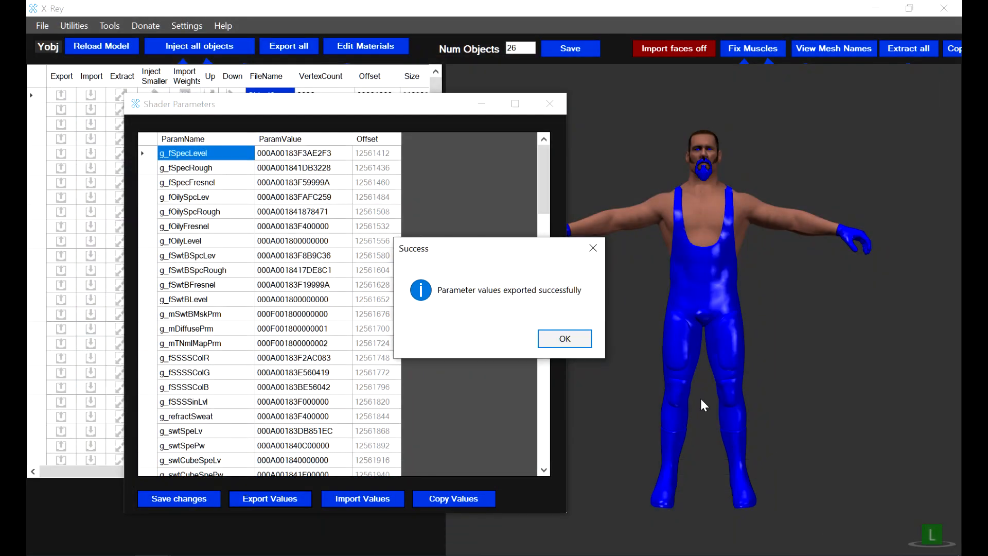
click(575, 341)
click(549, 104)
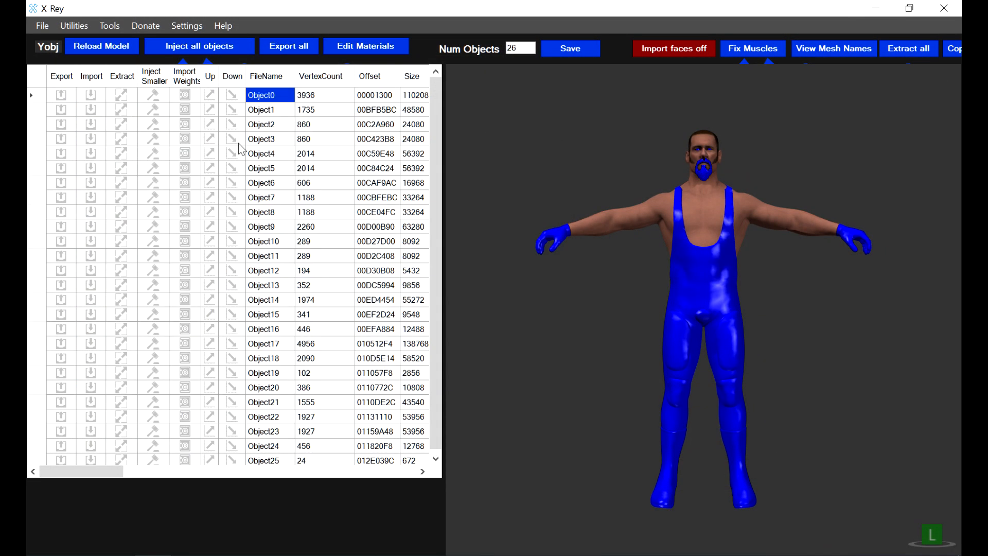
Export the shader parameter values of Object1 to shader_params_body.csv and close the parameters window
right_click(260, 110)
click(288, 145)
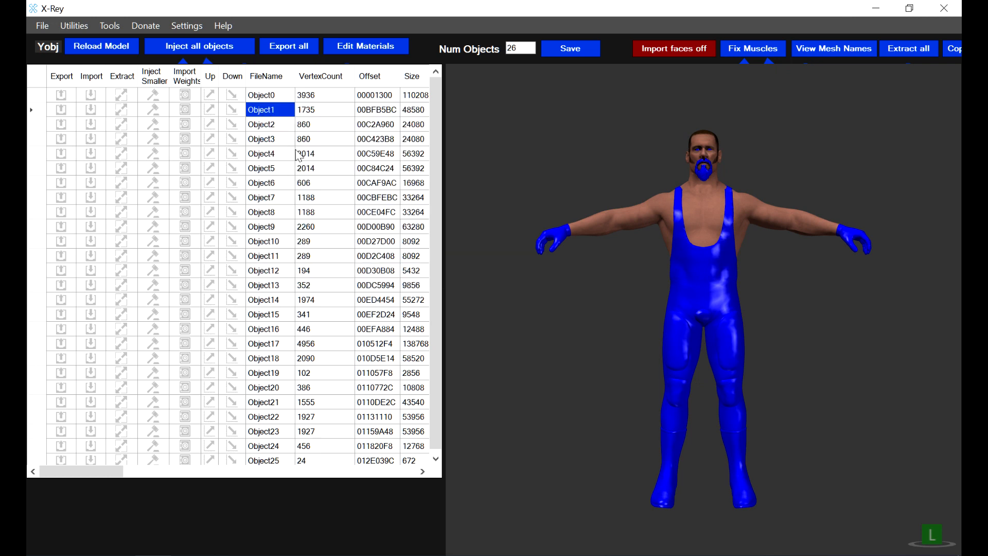
click(281, 518)
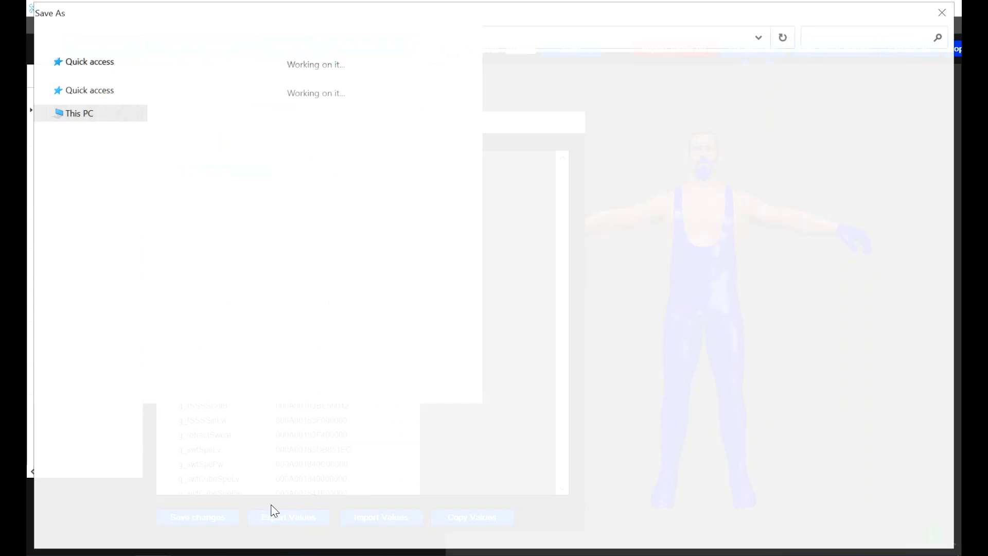
click(185, 475)
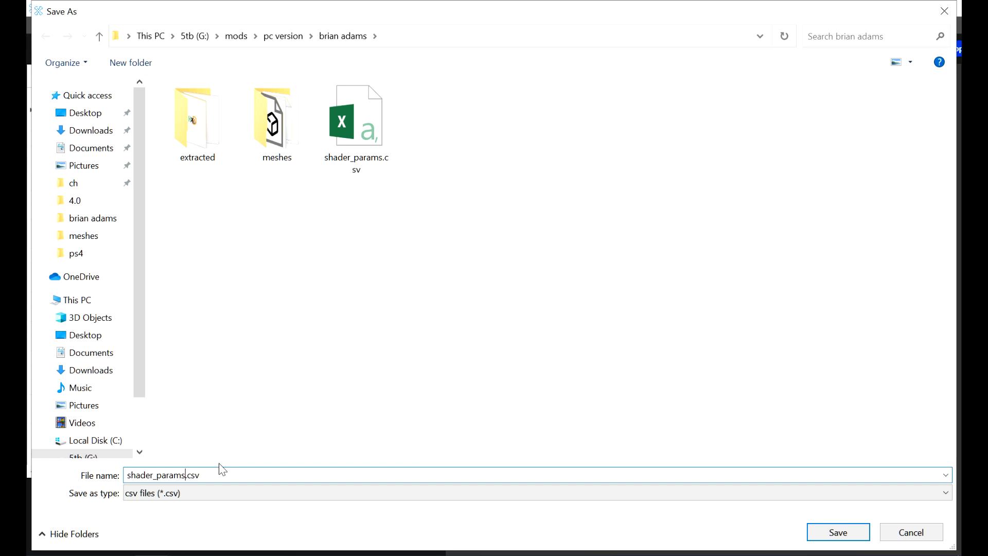
text(_body)
key(Return)
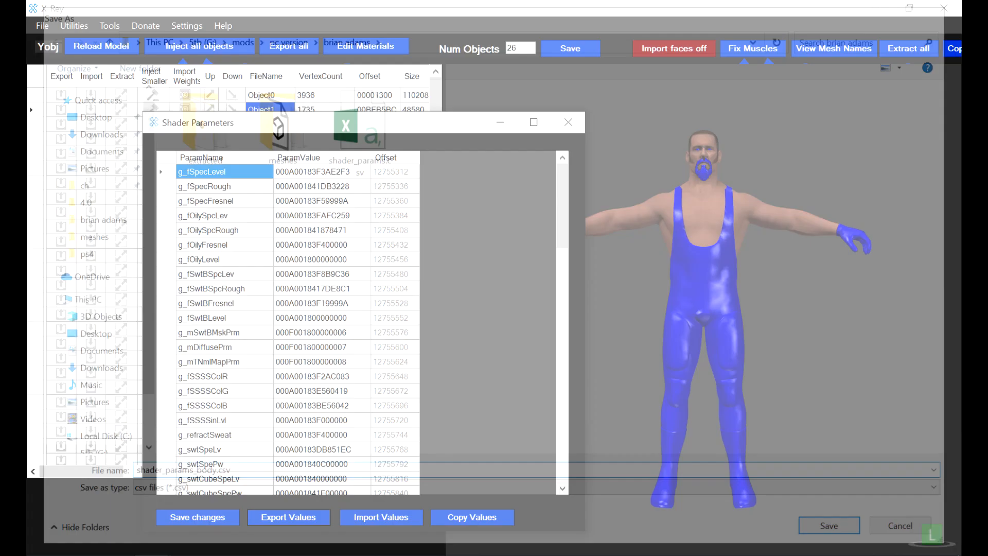
click(566, 337)
click(568, 121)
Load the newly built 0000.yobj from the meshes folder
key(ctrl+o)
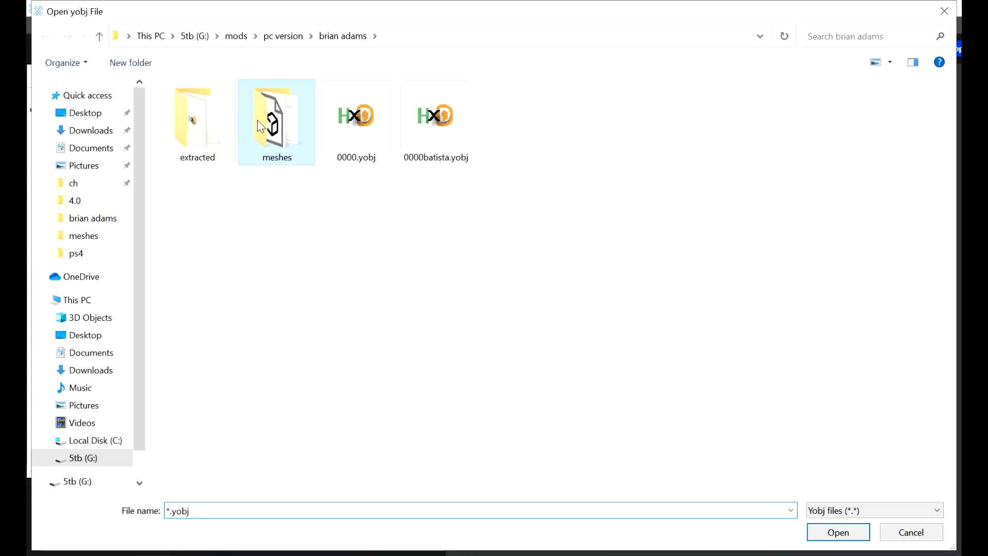
double_click(257, 119)
double_click(198, 105)
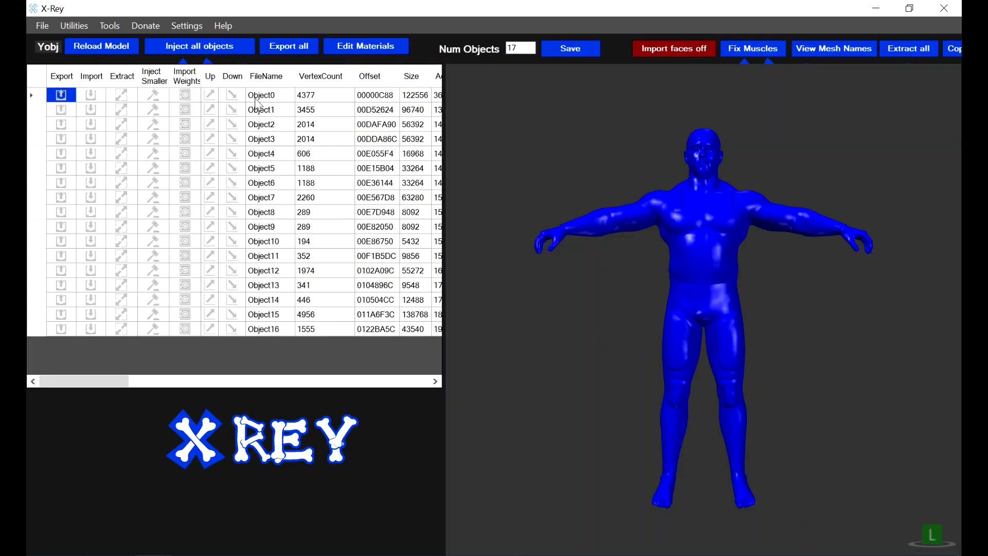
Import shader_params.csv from the brian adams folder into the shader parameters of Object0 and save the changes
right_click(257, 99)
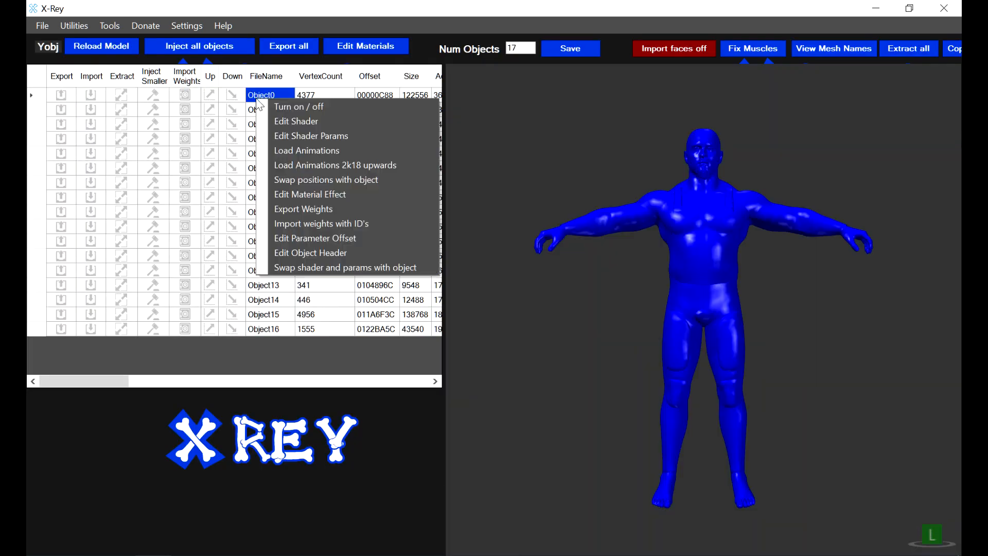
click(310, 136)
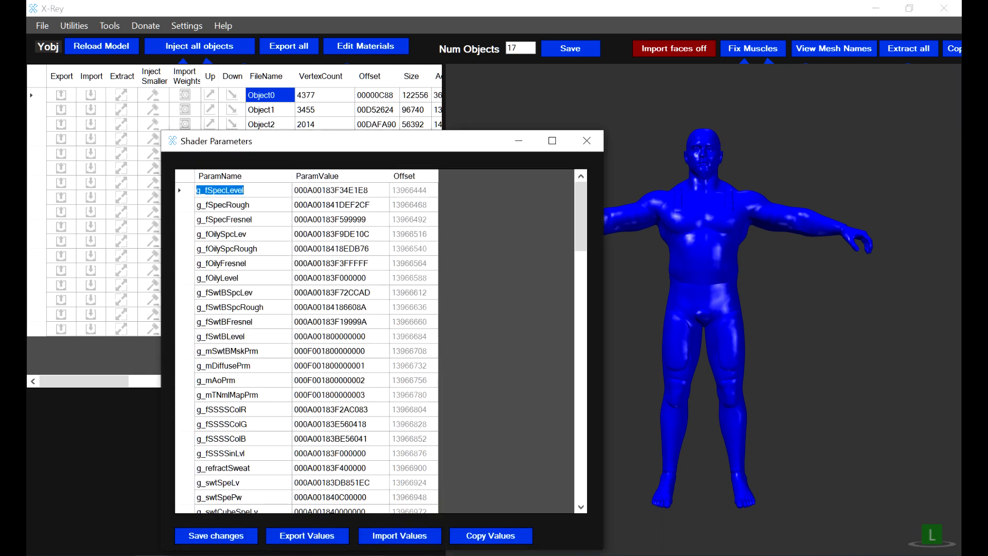
click(382, 535)
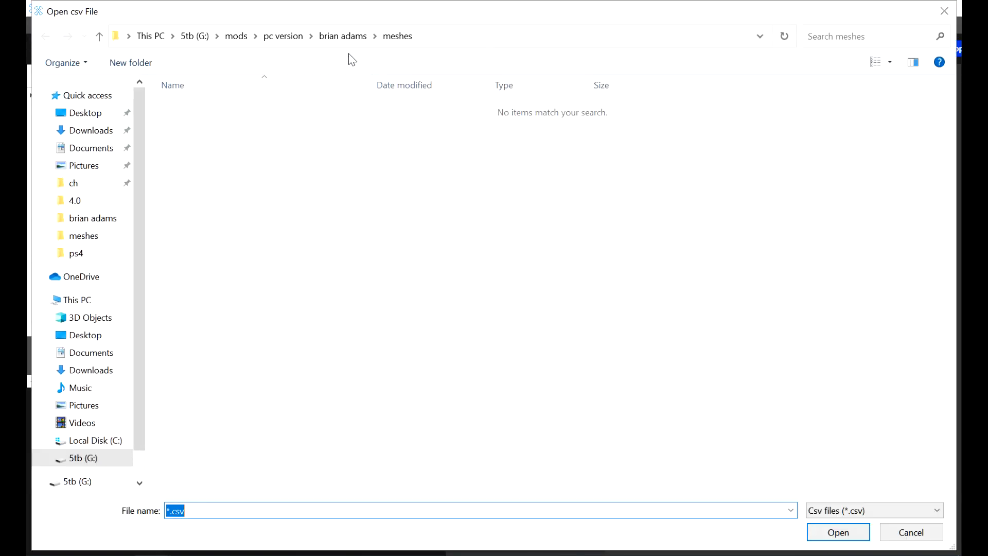
click(345, 36)
click(372, 141)
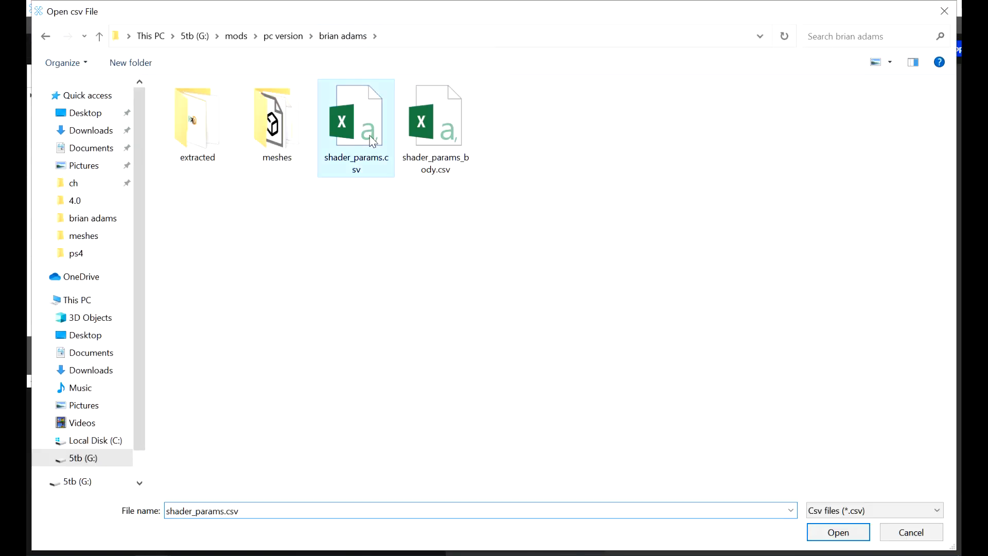
double_click(372, 141)
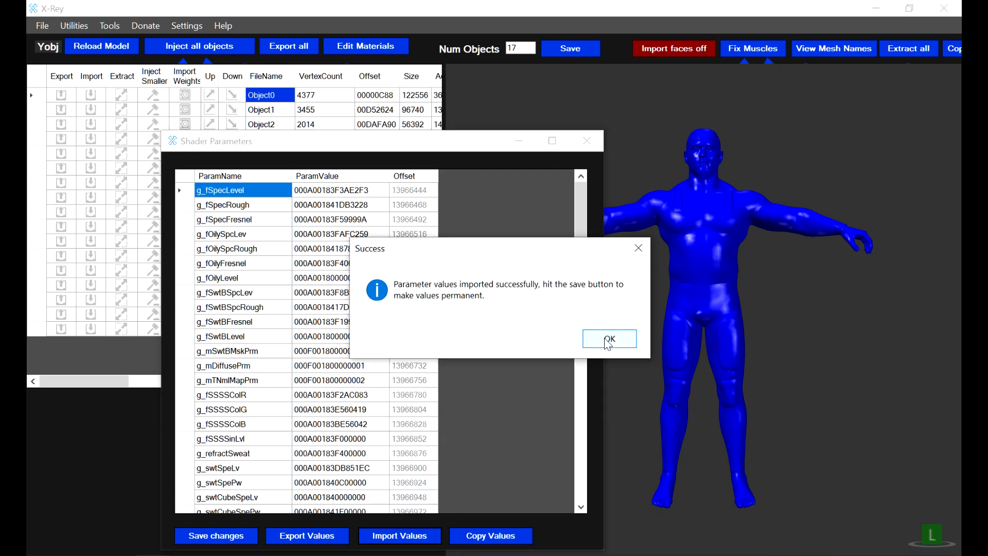
click(608, 338)
click(214, 535)
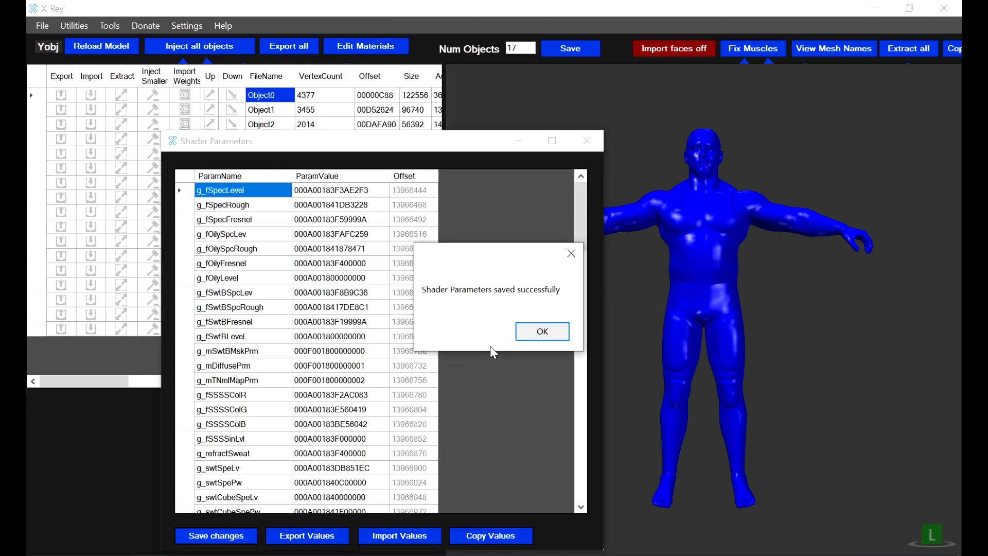
click(541, 331)
click(586, 140)
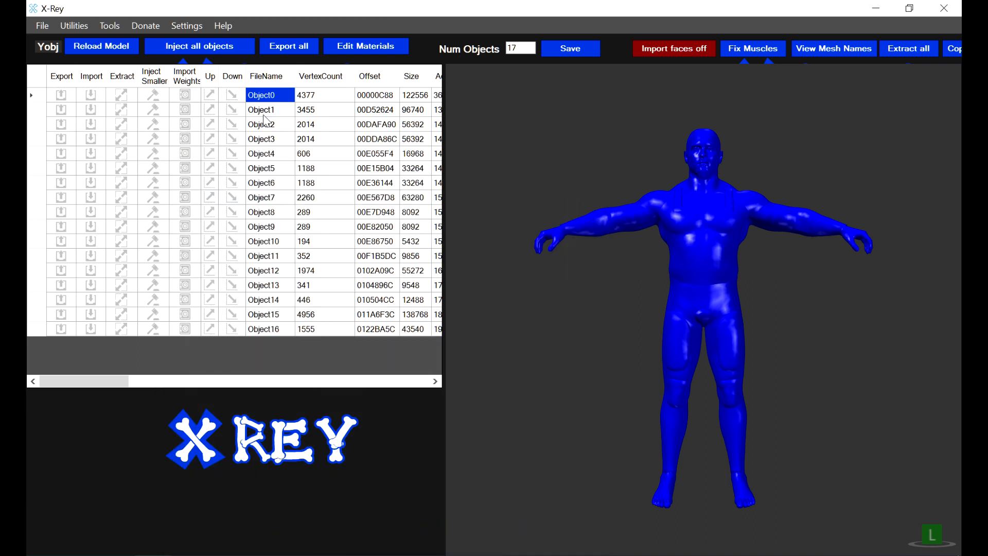
Import shader_params_body.csv into the shader parameters of Object1, save the changes and close the parameters window
right_click(264, 116)
click(281, 134)
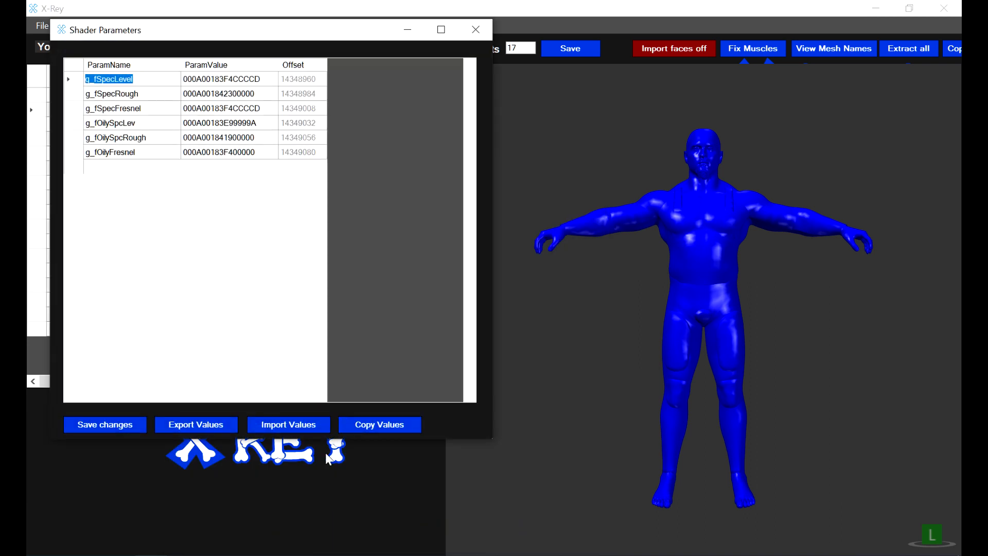
click(259, 425)
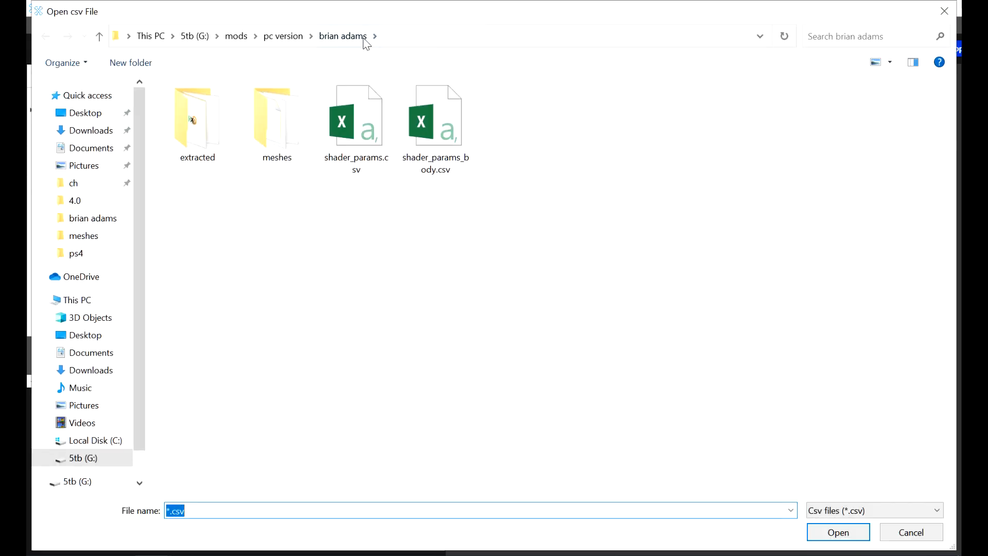
double_click(422, 117)
click(584, 339)
click(130, 427)
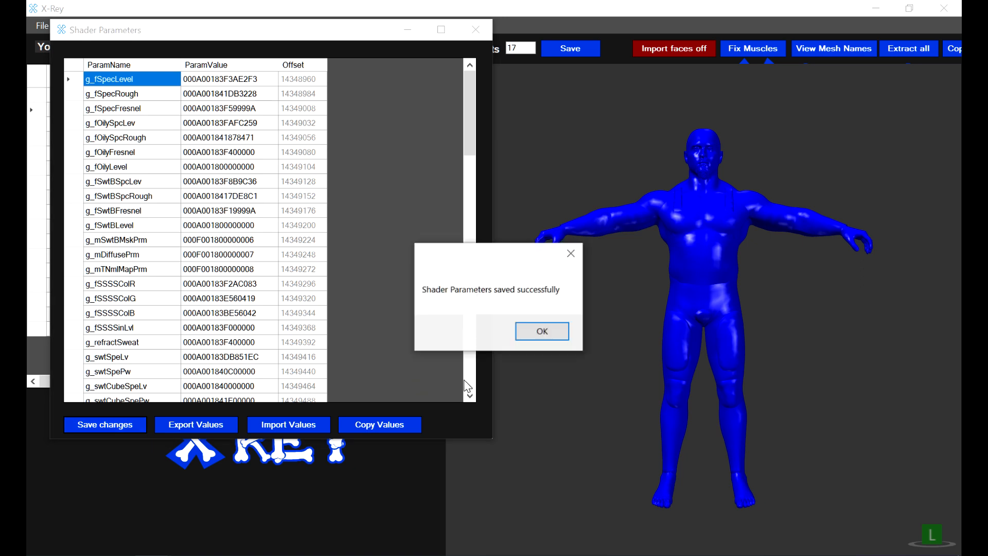
click(540, 331)
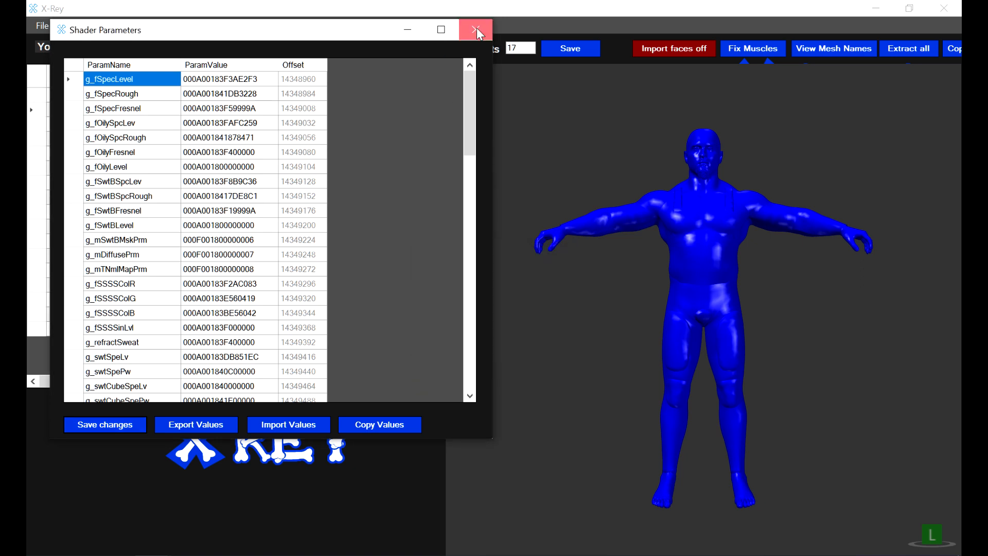
click(476, 31)
mouse_move(659, 210)
mouse_down()
mouse_move(631, 198)
mouse_move(659, 208)
mouse_up()
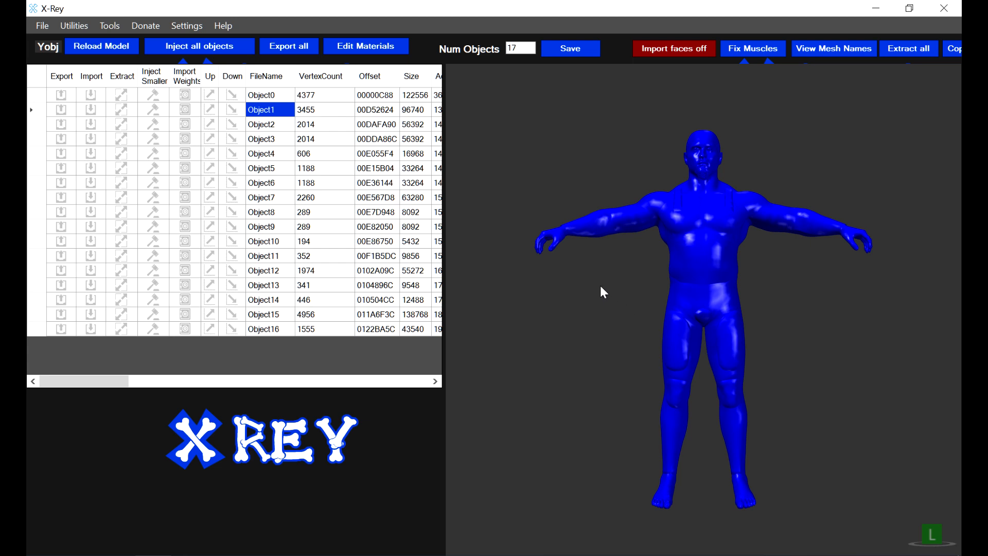
mouse_move(600, 286)
right_down()
mouse_move(624, 291)
mouse_move(608, 289)
right_up()
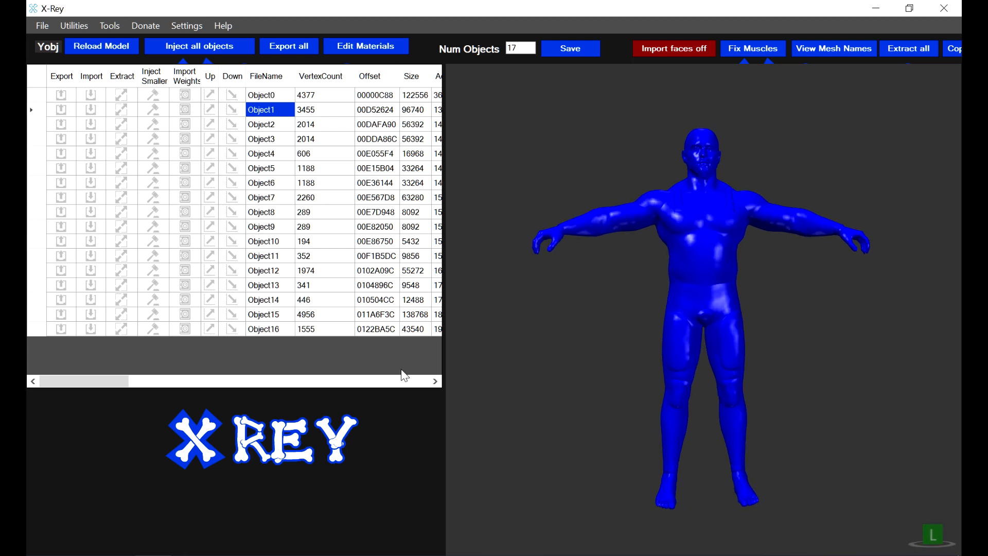
mouse_move(552, 306)
right_down()
mouse_move(520, 302)
mouse_move(540, 313)
right_up()
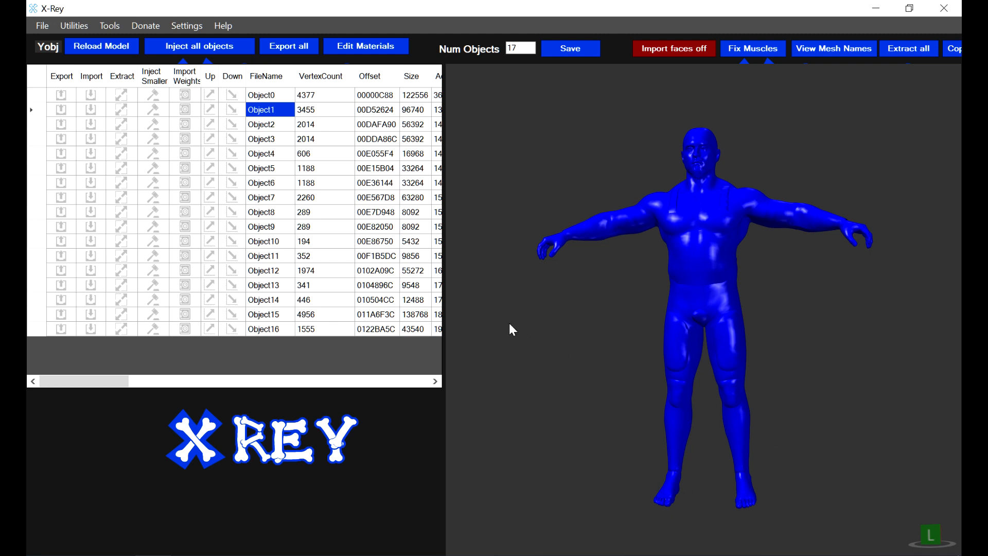
Load 0000batista.yobj from the brian adams folder and check Object21 and Object22 individually in the model view
key(ctrl+o)
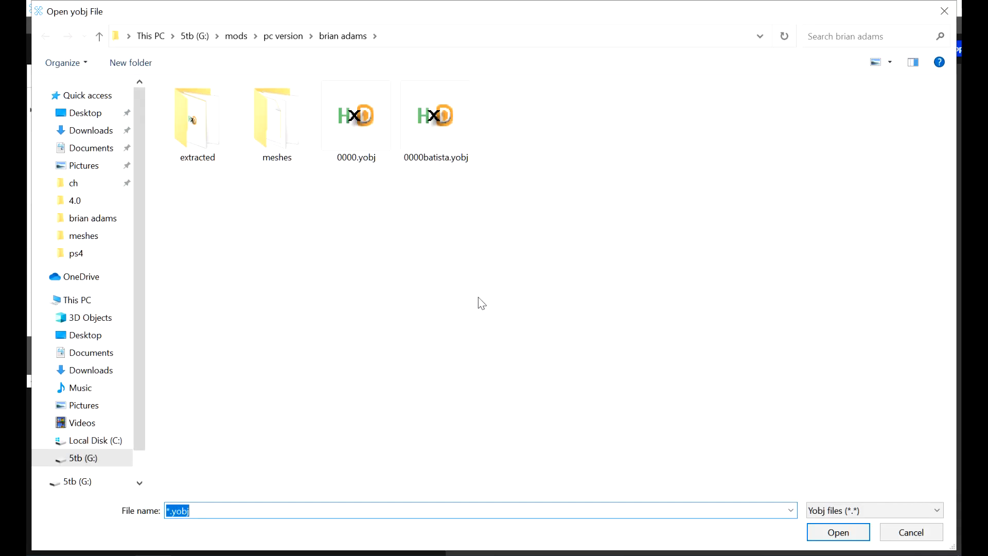
double_click(420, 147)
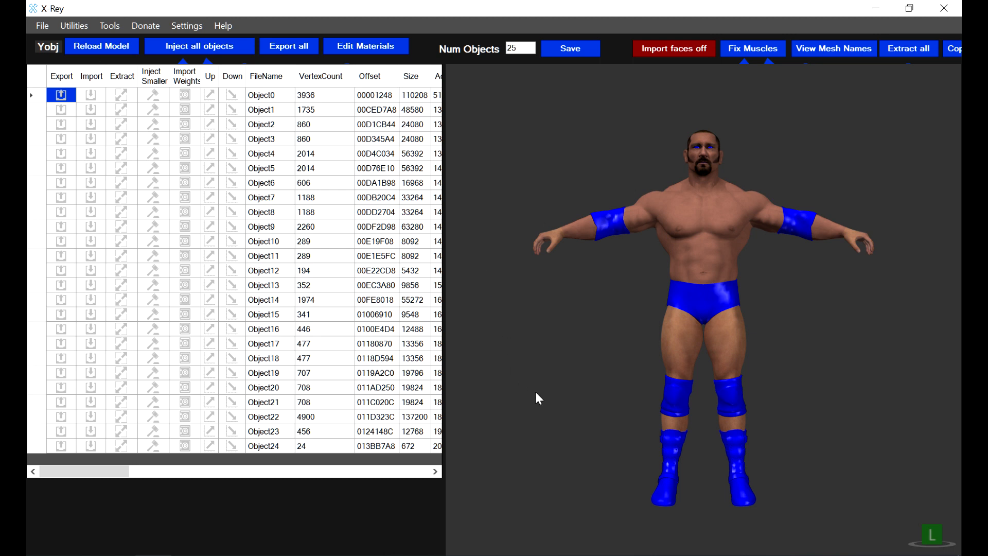
click(272, 419)
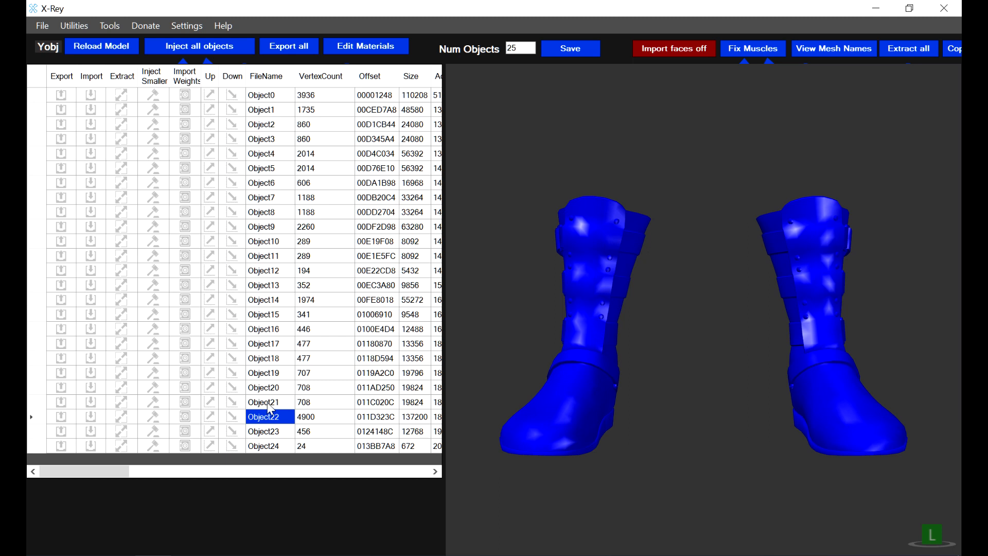
click(270, 412)
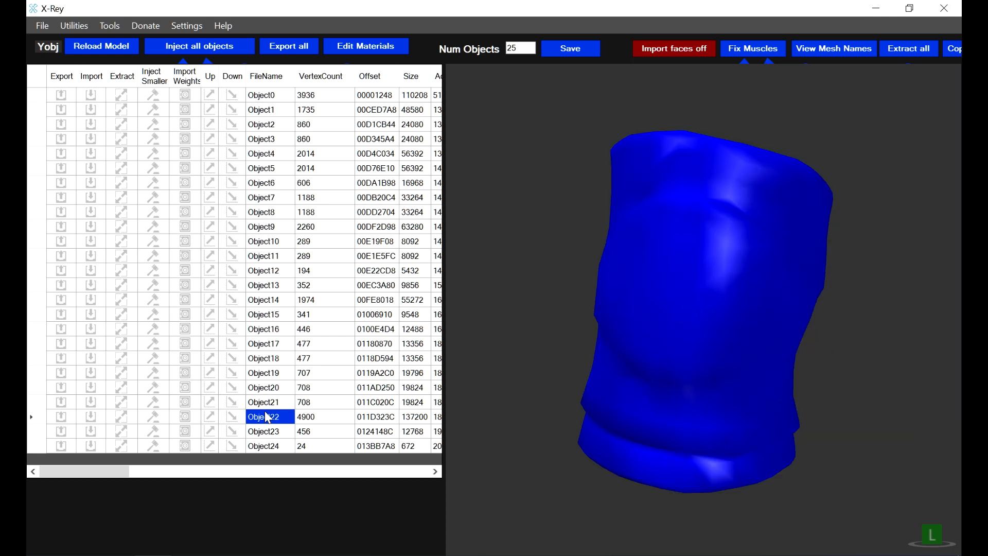
click(264, 411)
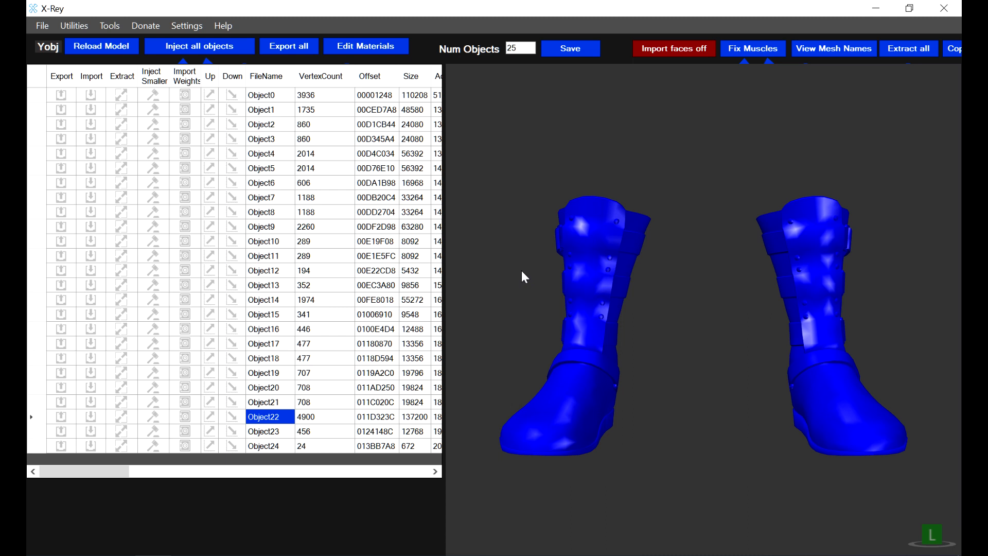
click(121, 416)
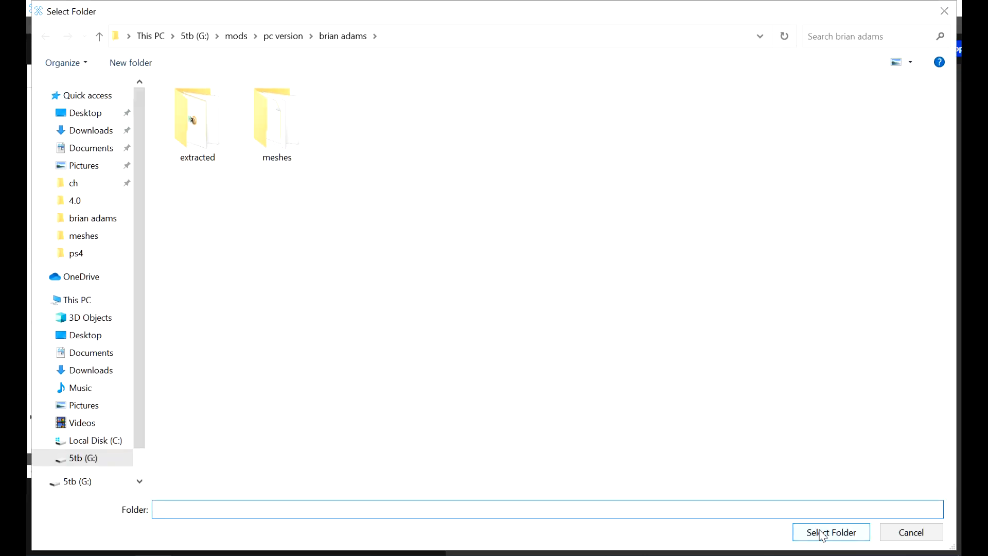
click(828, 531)
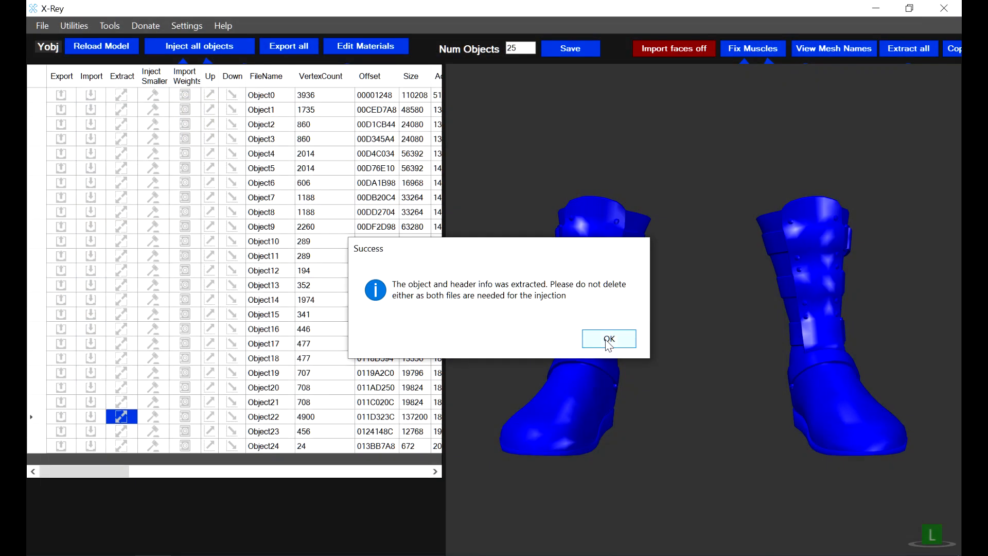
click(607, 339)
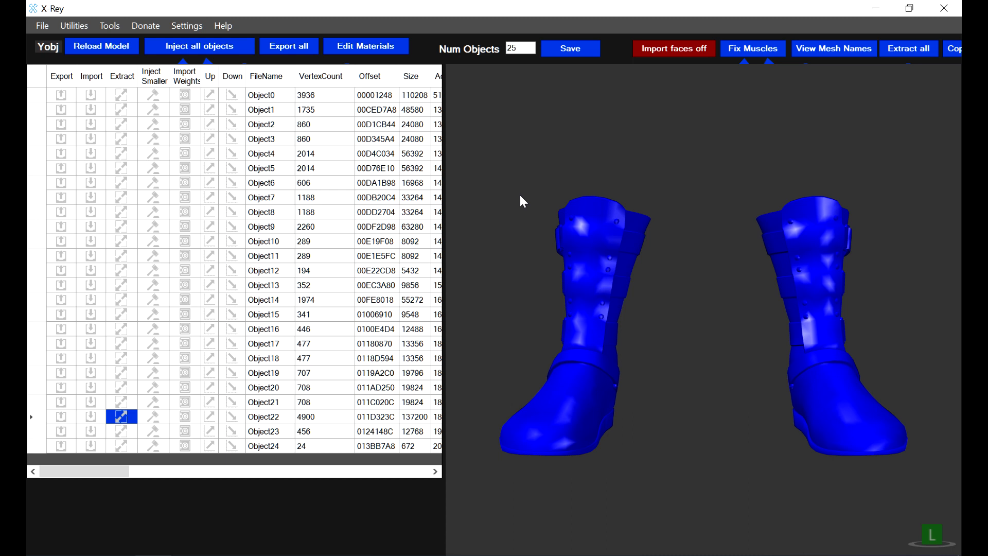
Set up a new yobj with 0000batista.yobj as the template and Object22.headerInfo from the brian adams folder as its mesh
key(alt+Tab)
click(119, 98)
click(466, 145)
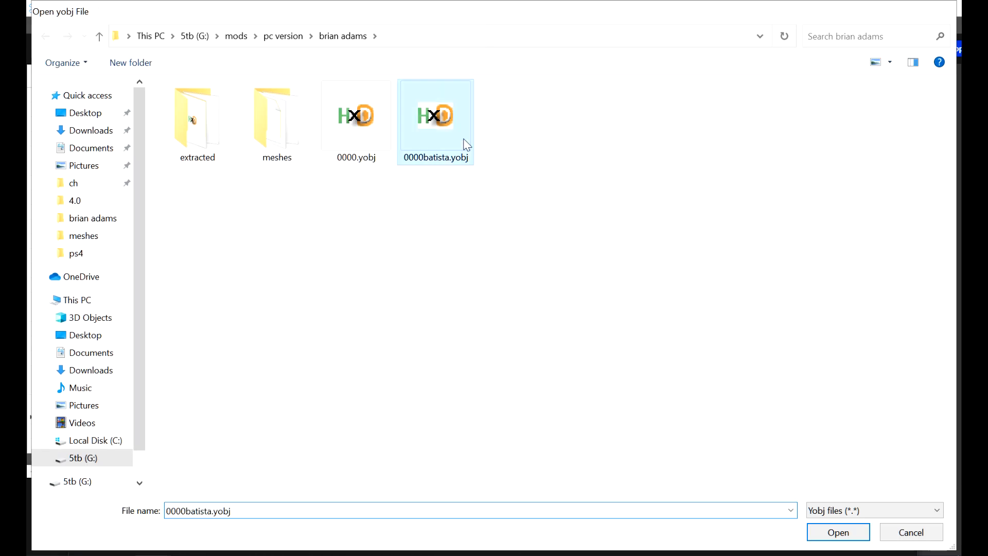
double_click(467, 144)
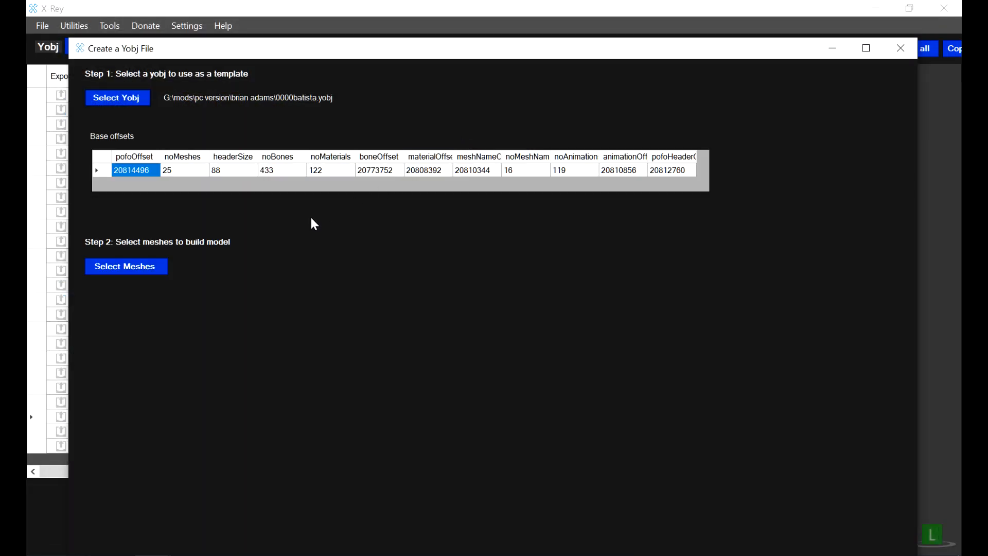
click(143, 271)
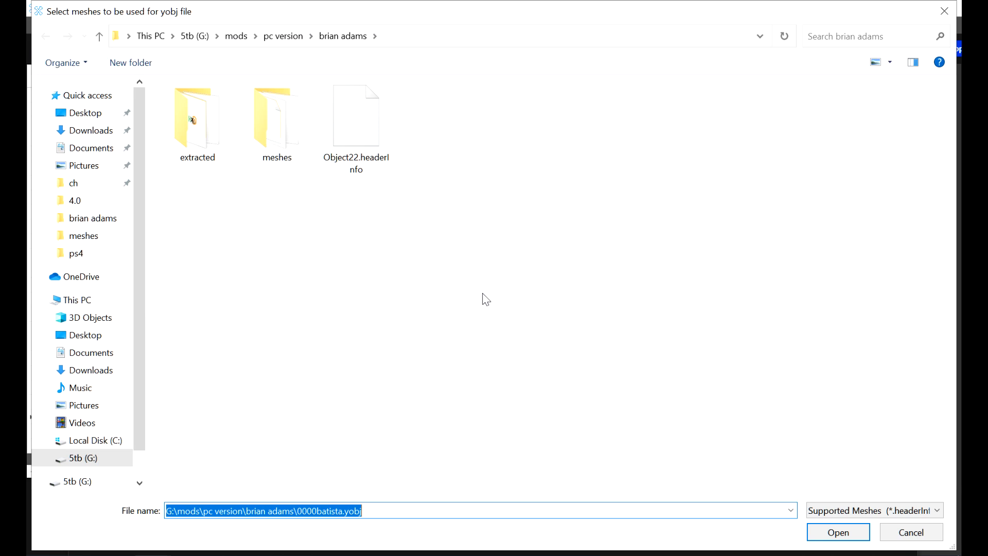
double_click(359, 146)
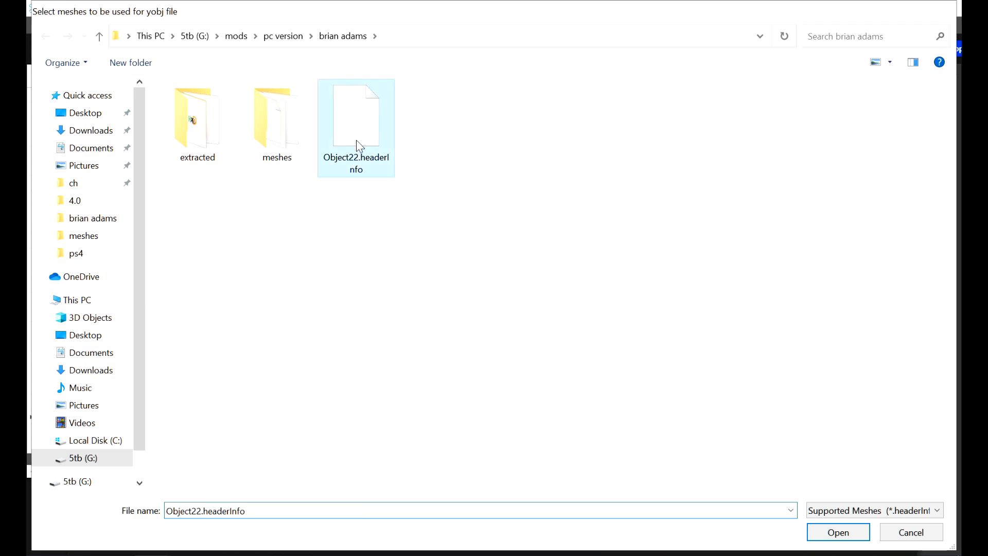
Create the yobj as 5607 in the brian adams folder and load 5607.yobj into the model view
click(114, 550)
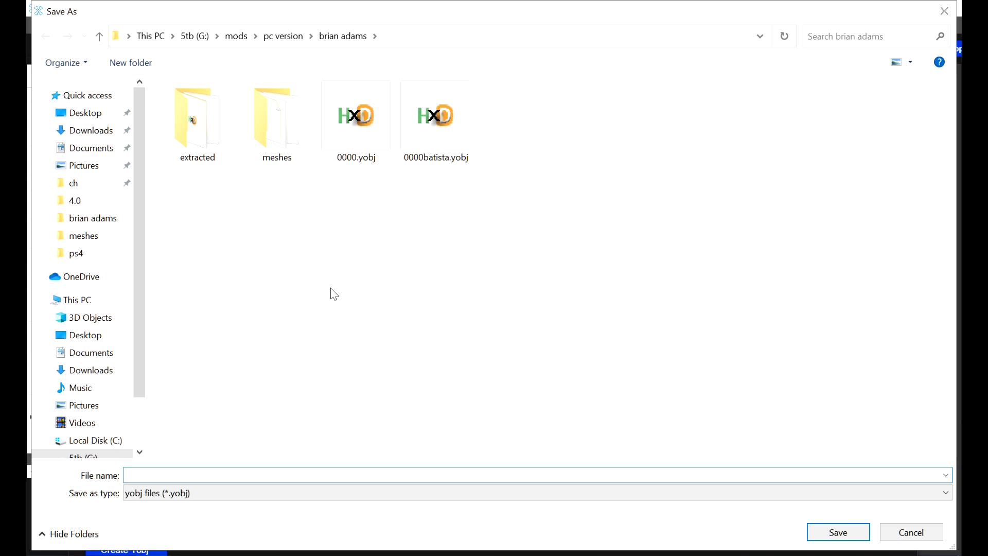
text(5607)
click(824, 532)
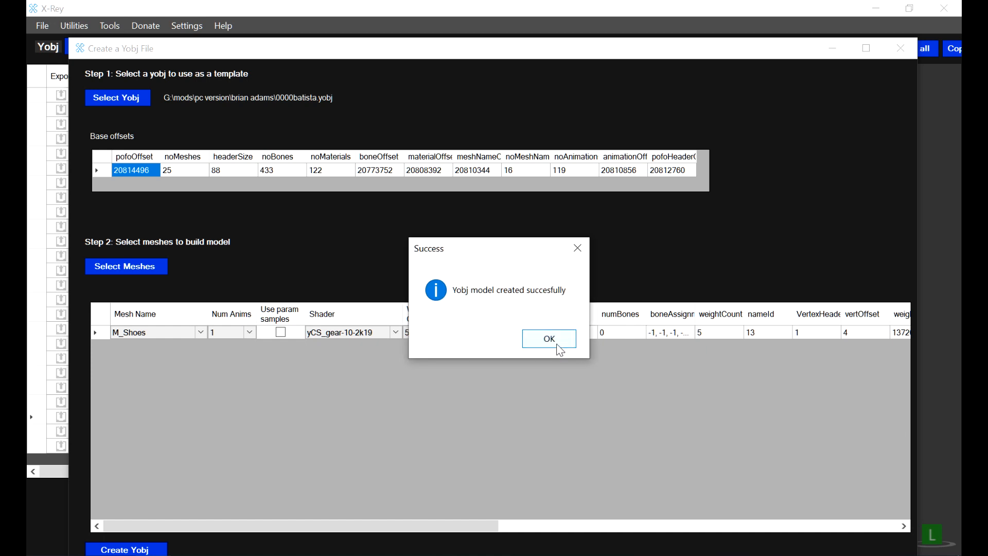
click(559, 345)
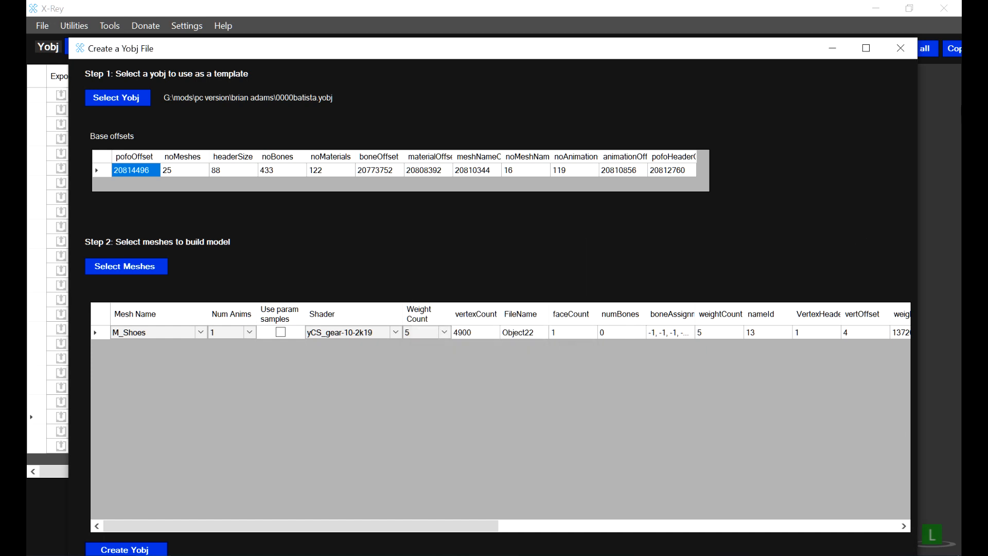
click(900, 48)
key(ctrl+o)
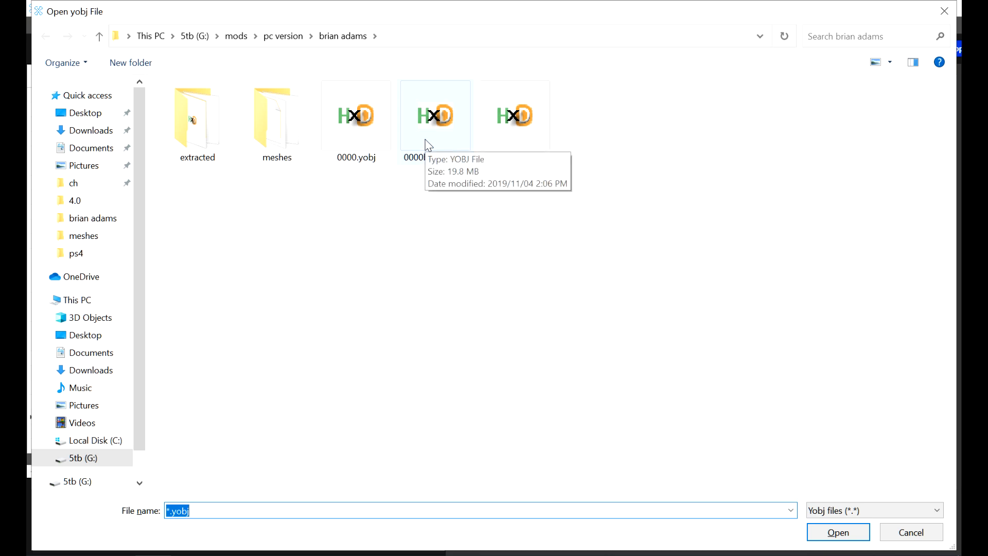
double_click(528, 114)
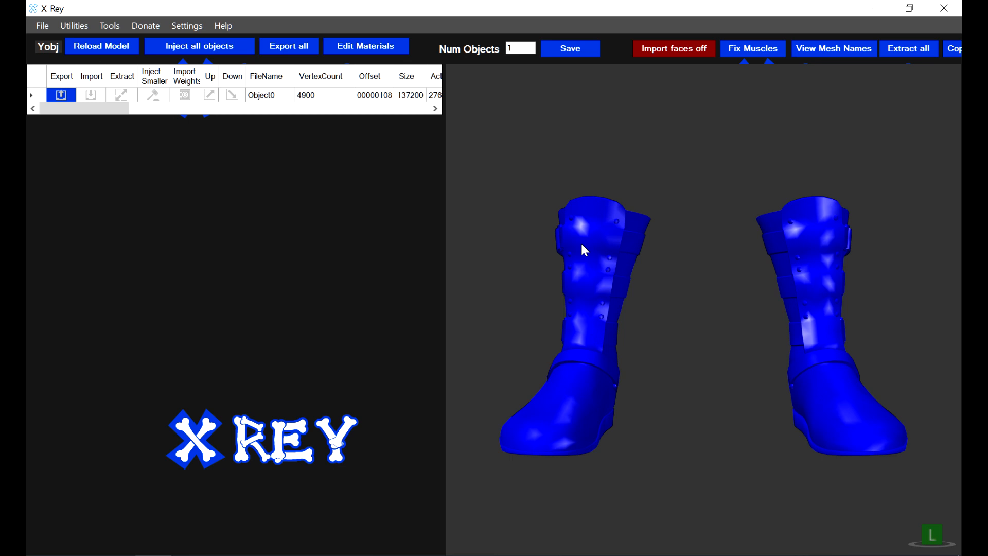
Switch to File Explorer and find 5607.yobj in the brian adams folder
mouse_move(101, 554)
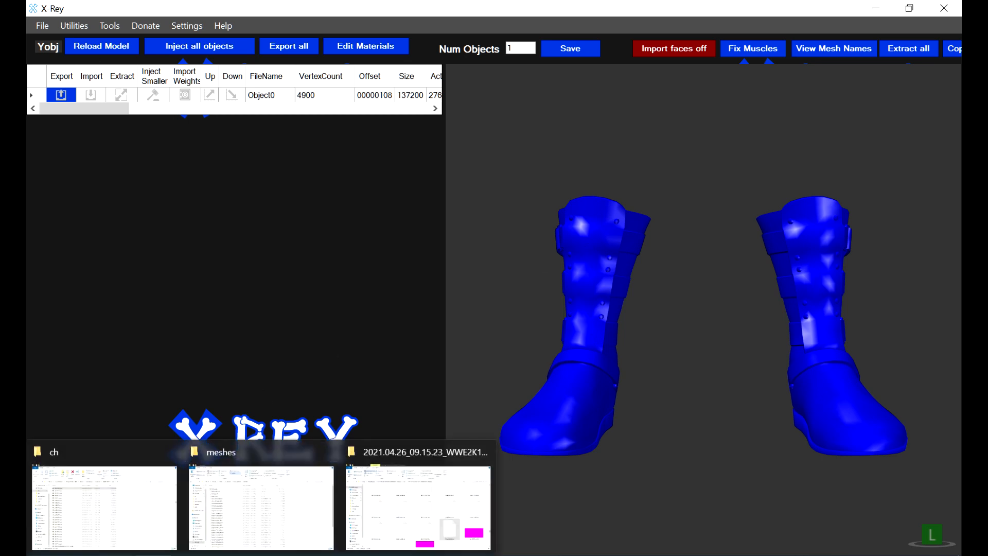
click(222, 503)
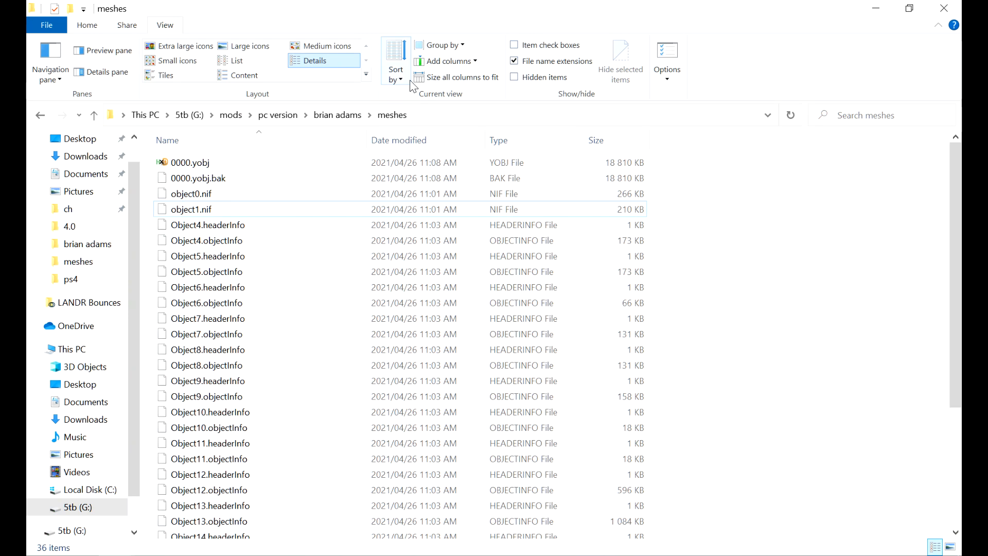
click(334, 122)
scroll(610, 286, down, 3)
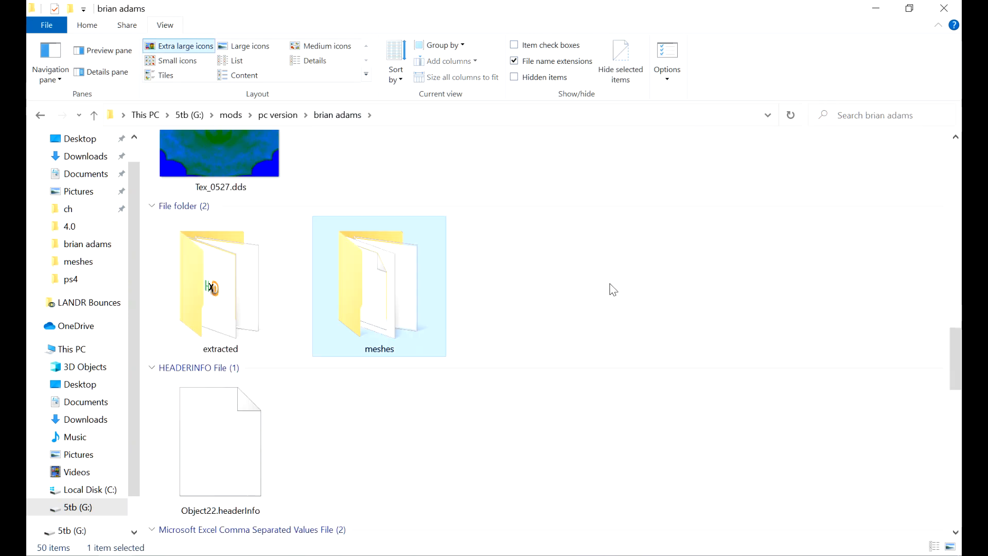
scroll(612, 290, down, 15)
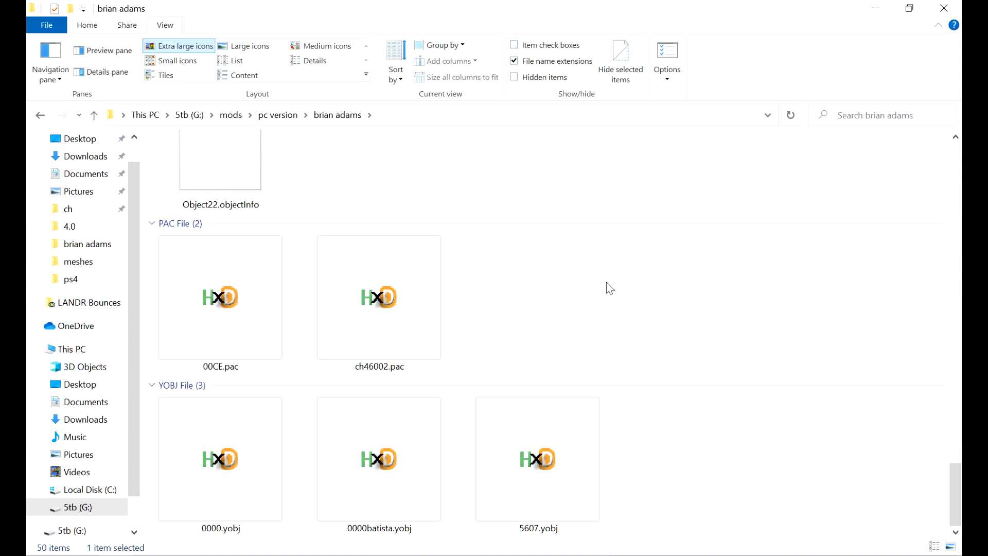
click(523, 480)
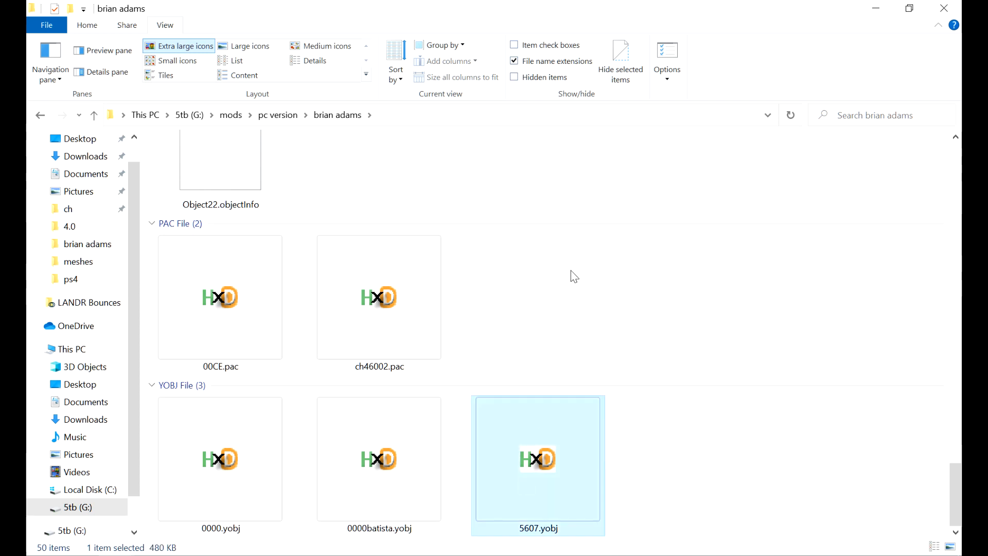
scroll(566, 257, up, 10)
double_click(158, 286)
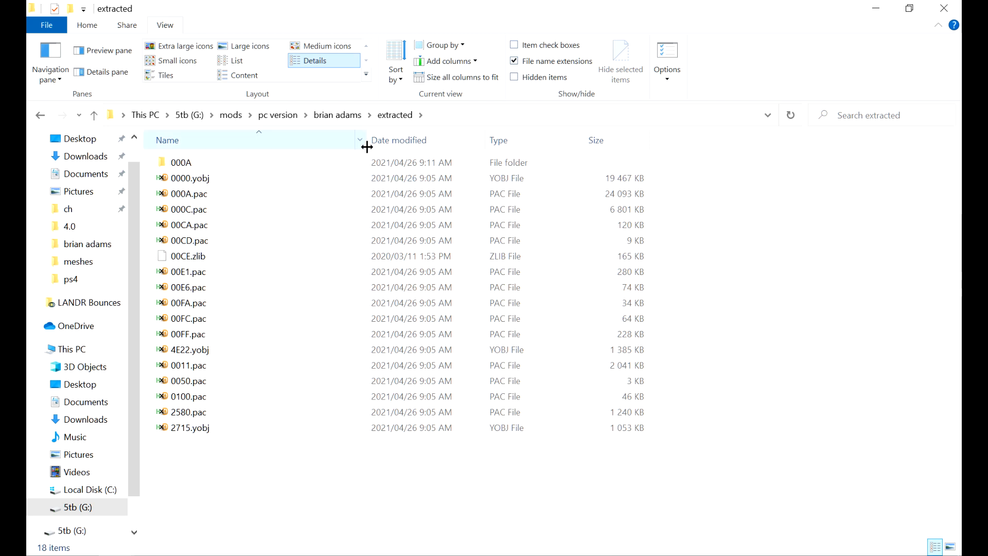
click(338, 115)
click(357, 416)
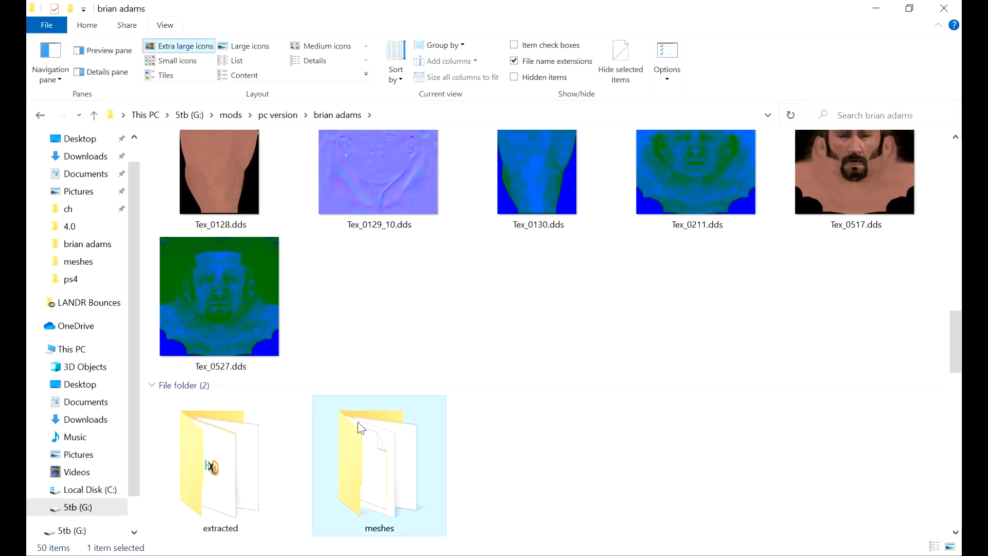
key(End)
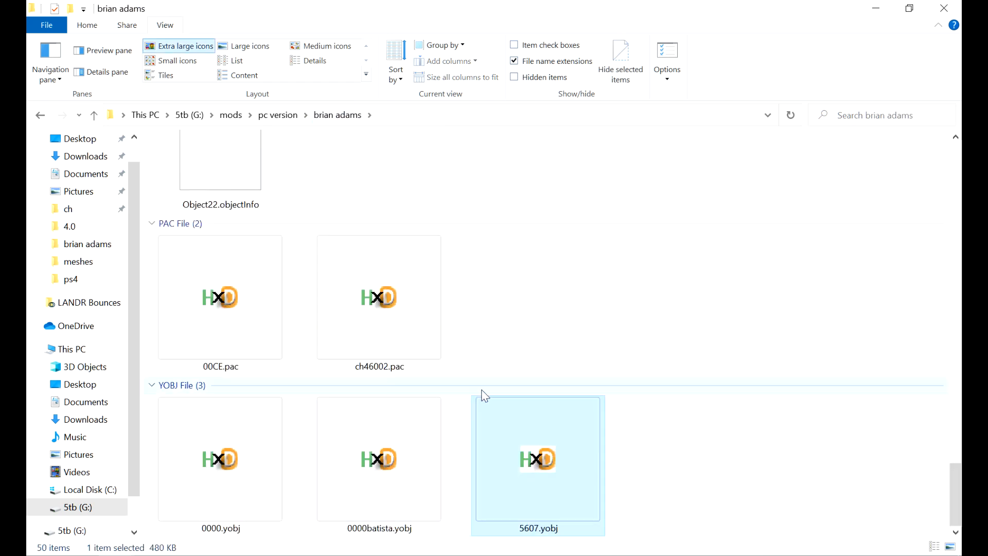
Copy 5607.yobj from the brian adams folder into its extracted subfolder
key(shift+F10)
click(479, 325)
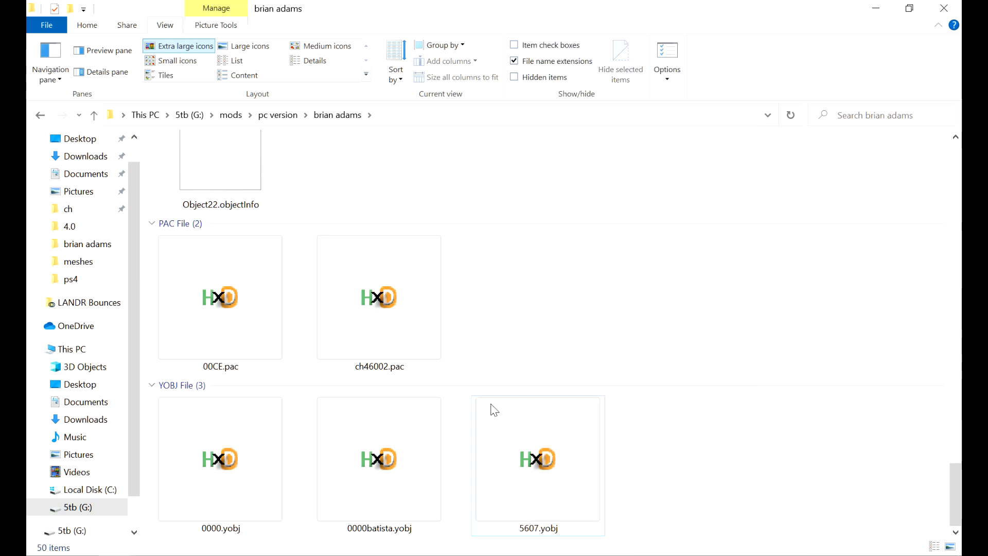
click(484, 441)
scroll(484, 446, up, 10)
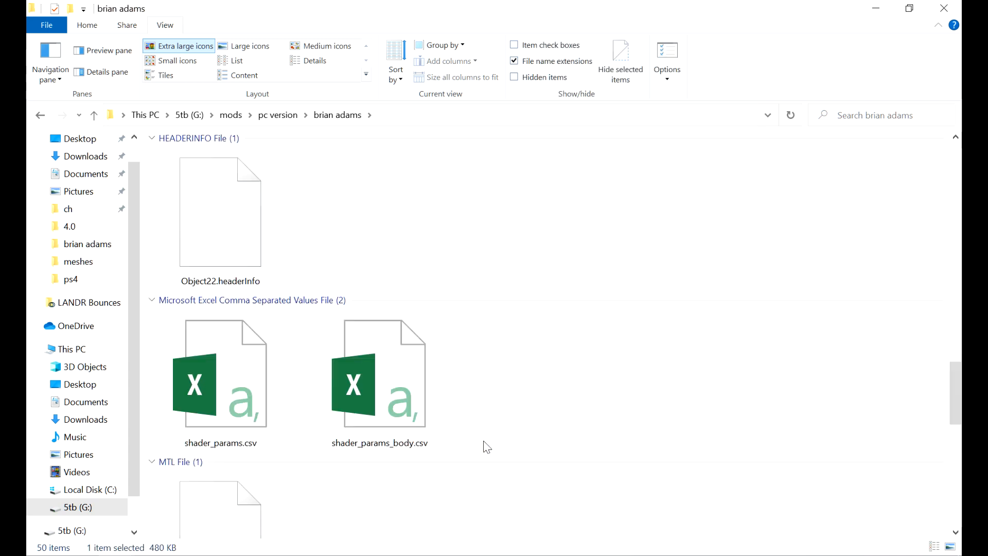
scroll(489, 473, down, 4)
scroll(467, 463, down, 5)
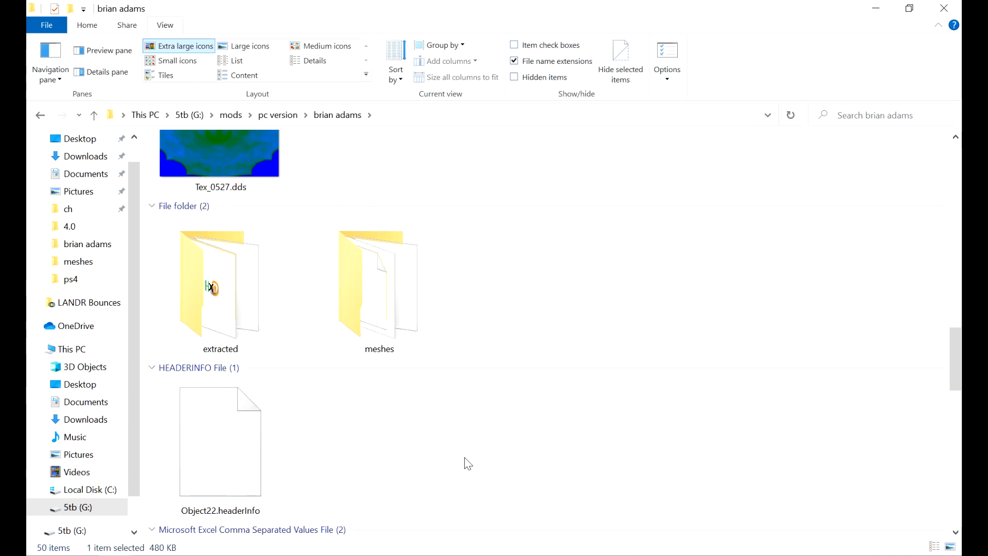
double_click(234, 313)
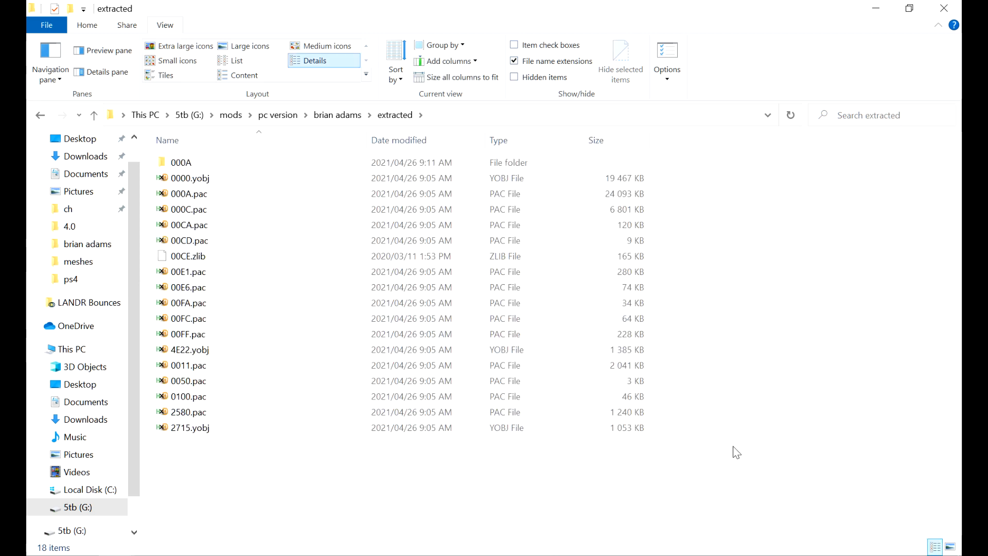
click(336, 115)
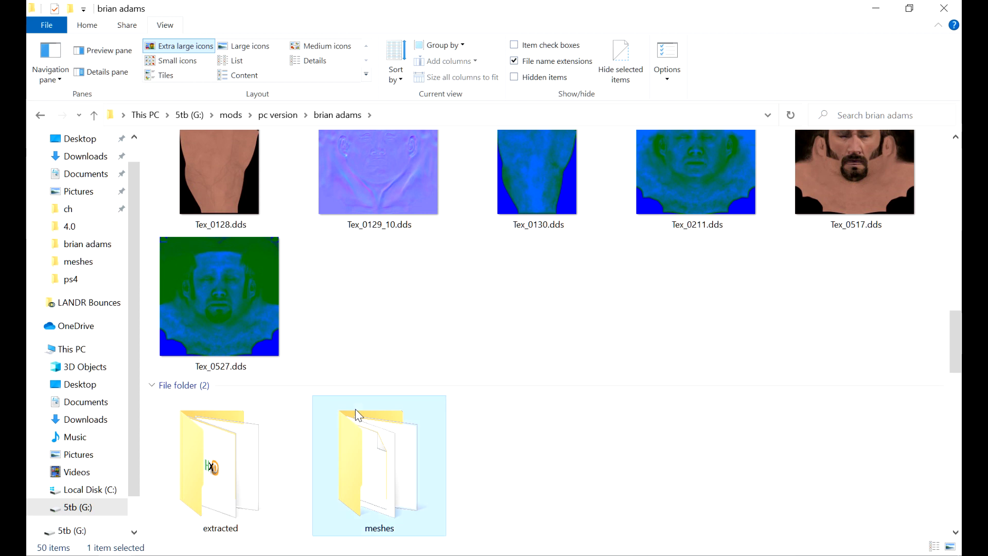
Copy 0000.yobj from the meshes folder into the extracted folder, replacing the existing file
double_click(350, 412)
click(189, 165)
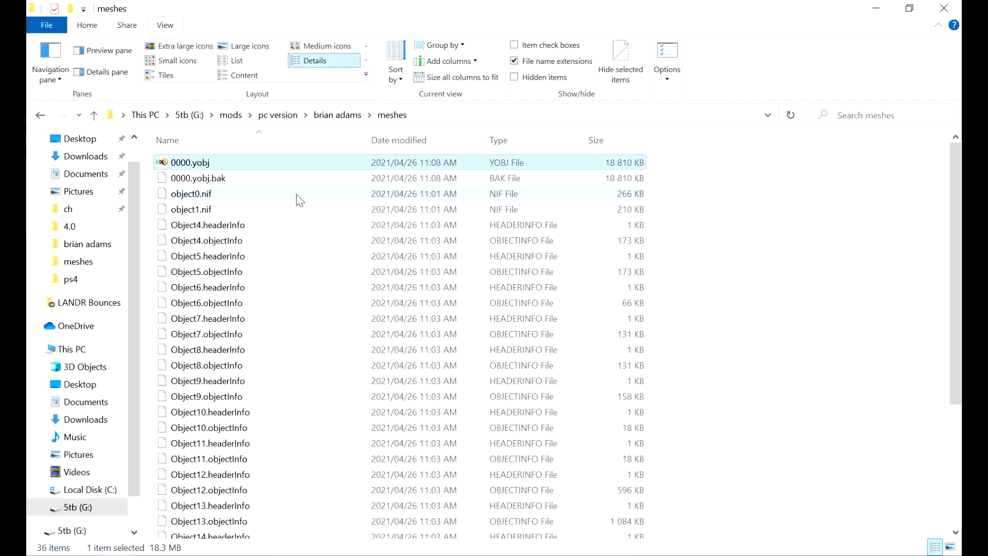
click(318, 115)
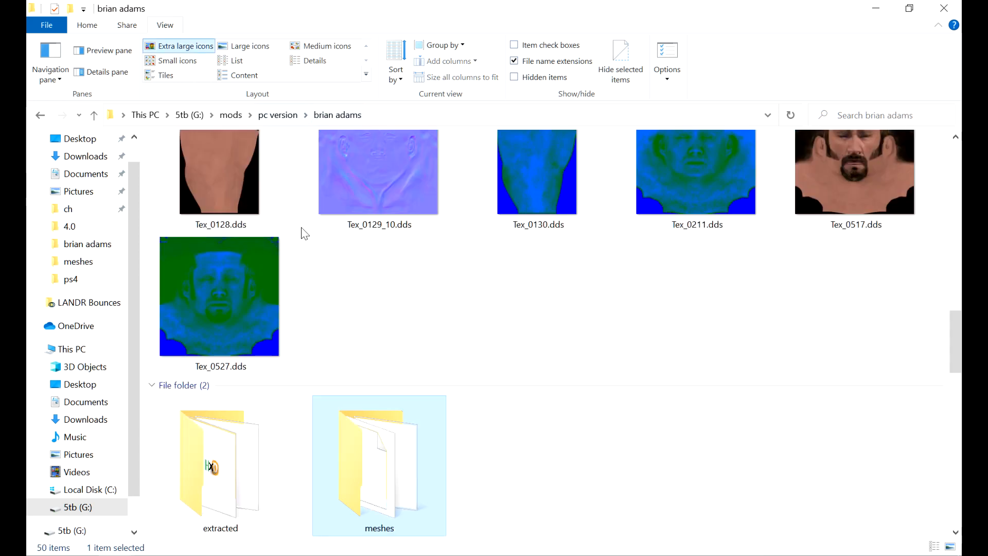
double_click(235, 453)
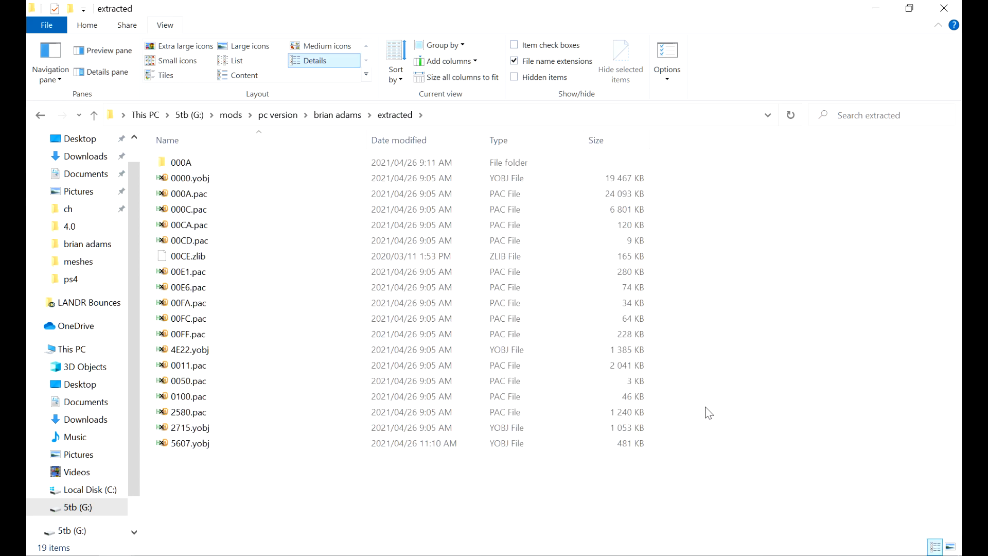
key(ctrl+v)
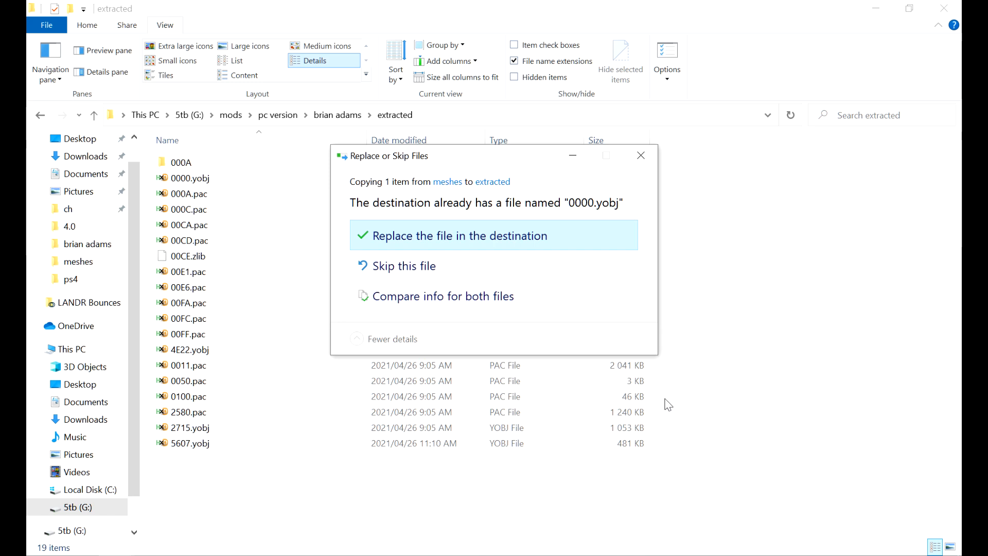
click(431, 243)
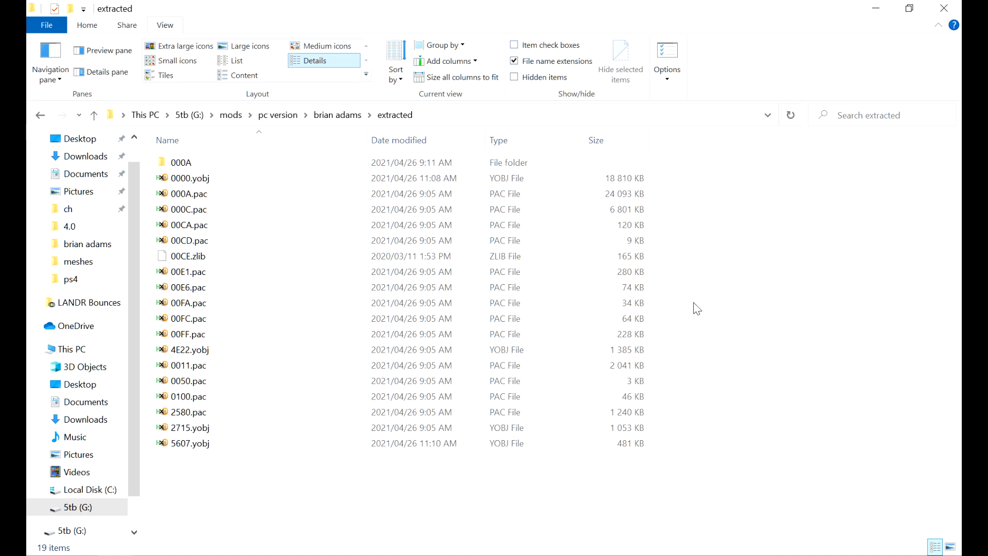
Open the 000A folder inside extracted and review its DDS textures
double_click(175, 162)
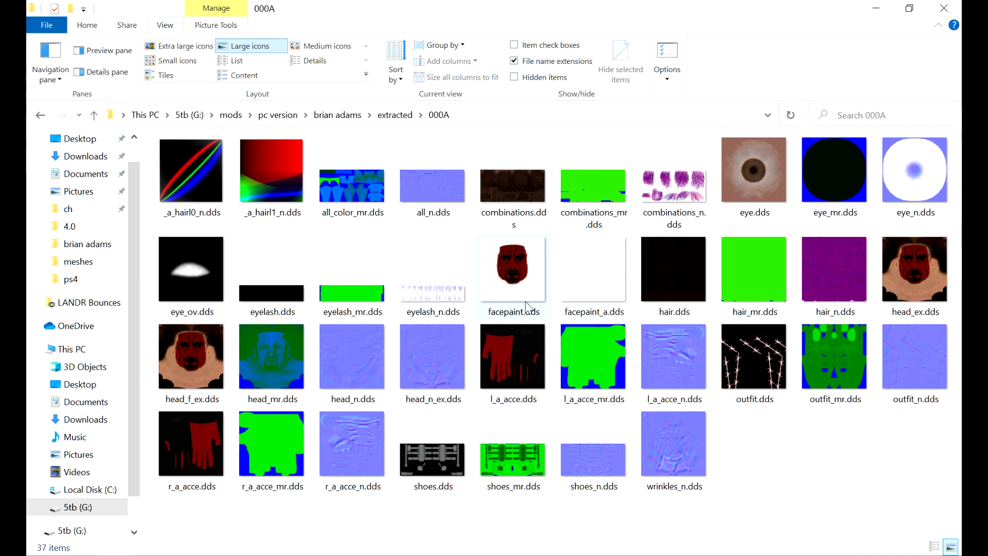
mouse_move(525, 304)
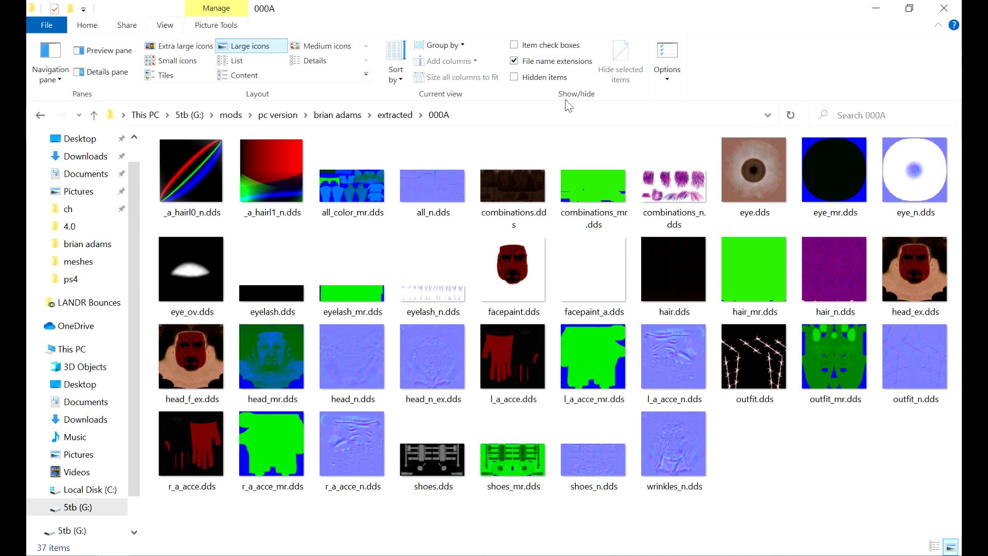
click(547, 115)
Switch to X-Packer and choose all the DDS textures in extracted\000A for a new texture archive
key(alt+Tab)
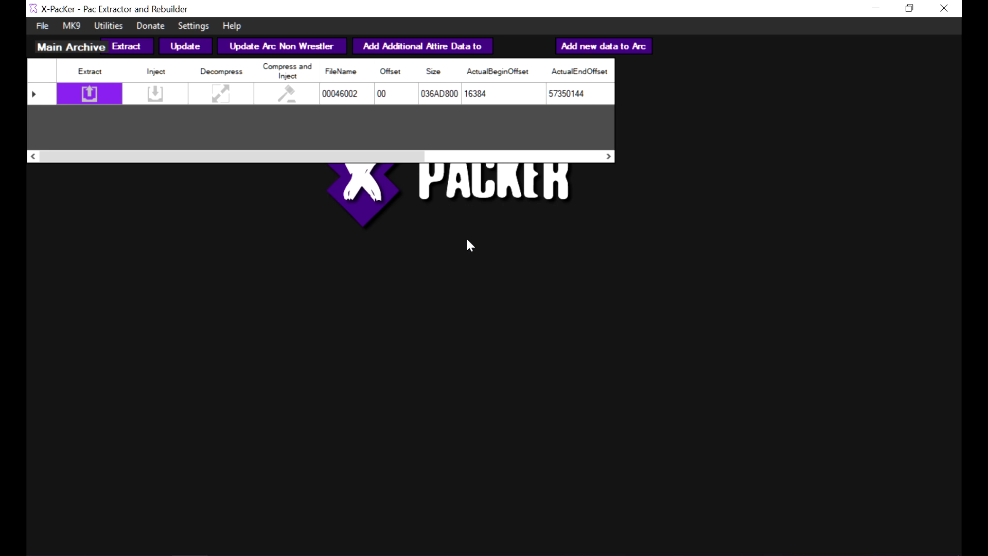
key(alt+Tab)
click(155, 147)
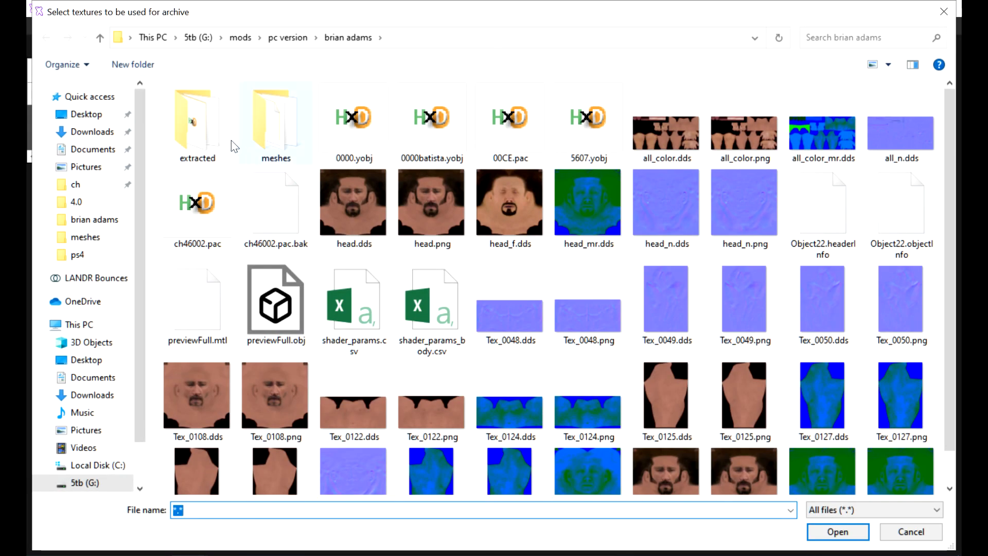
double_click(194, 125)
double_click(187, 108)
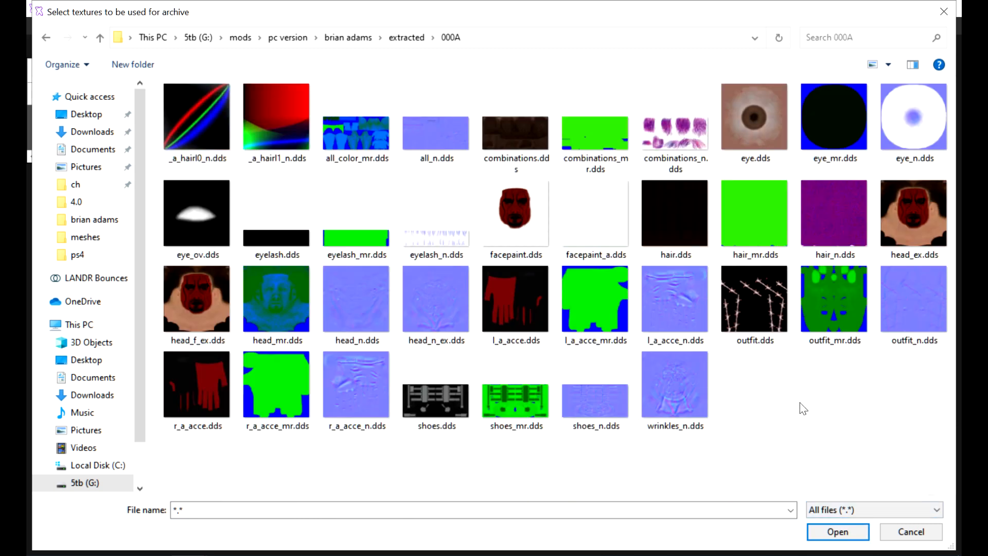
key(ctrl+a)
click(836, 532)
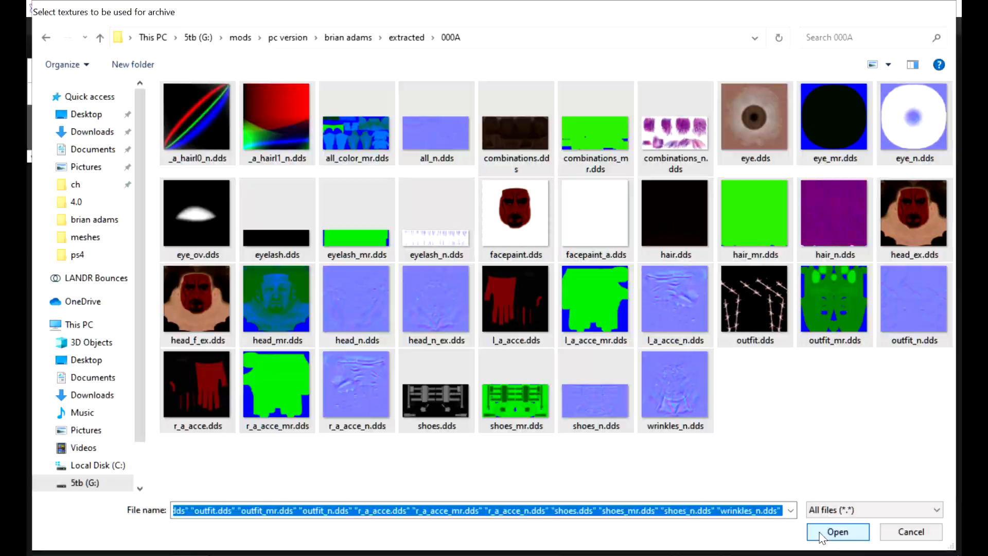
Build the texture archive and save it as 000A in pac format inside the 000A folder
click(490, 148)
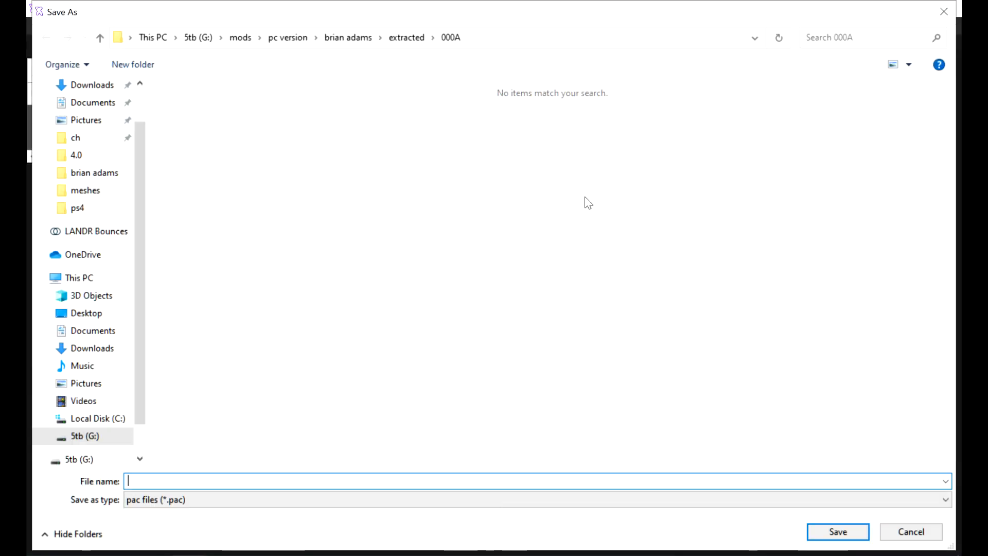
text(0000A)
key(BackSpace)
key(BackSpace)
text(A)
key(Return)
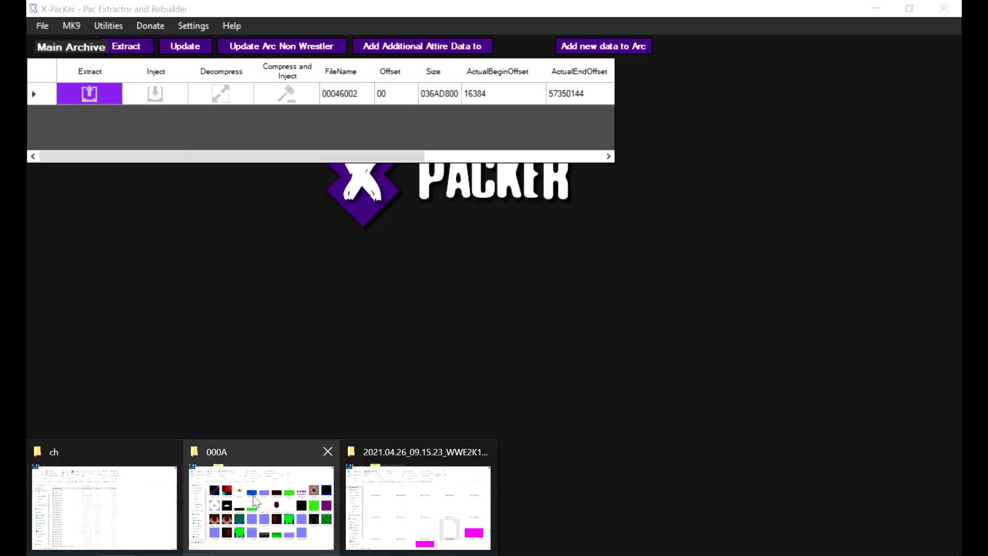
Copy 000A.pac from the 000A folder into the extracted folder, replacing the existing file
click(261, 511)
click(379, 185)
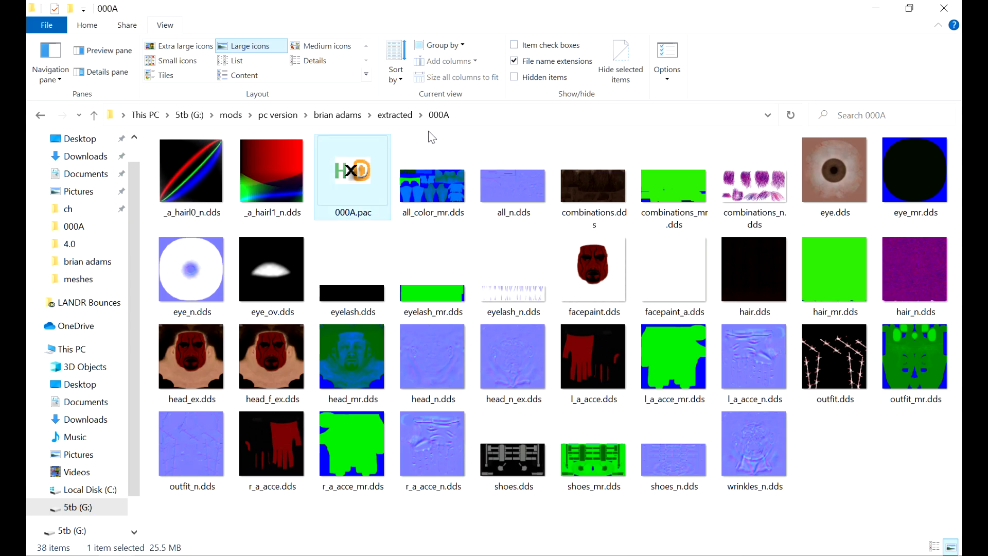
click(398, 115)
click(853, 325)
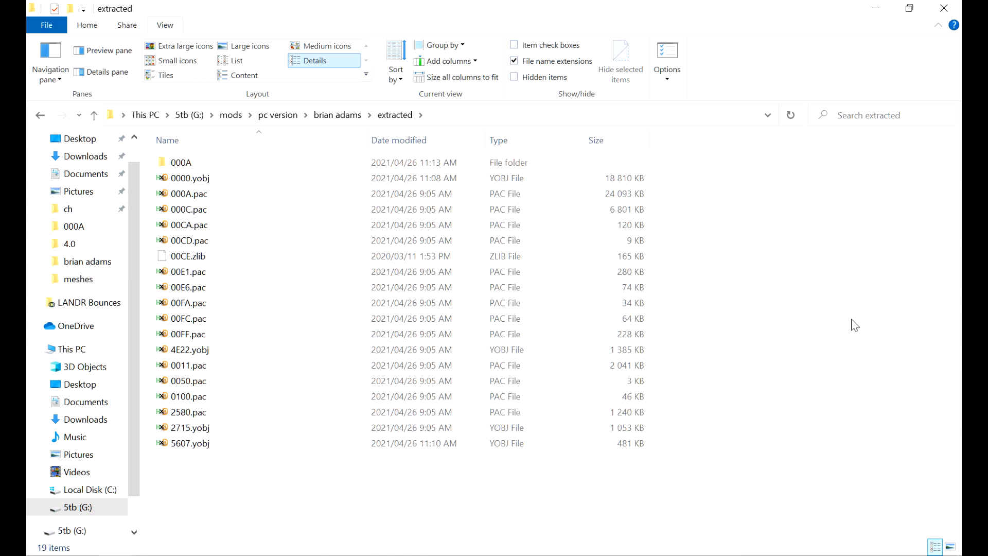
key(ctrl+v)
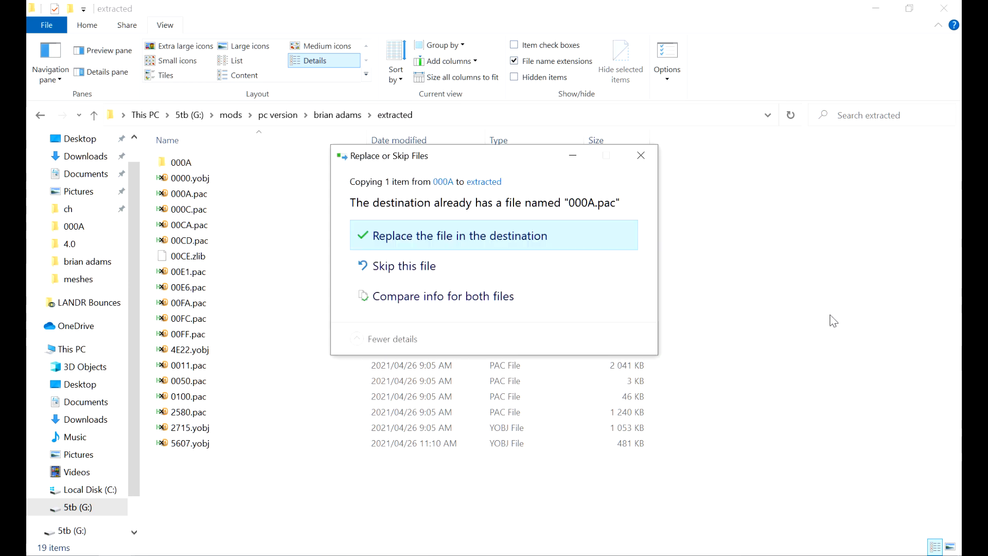
click(442, 239)
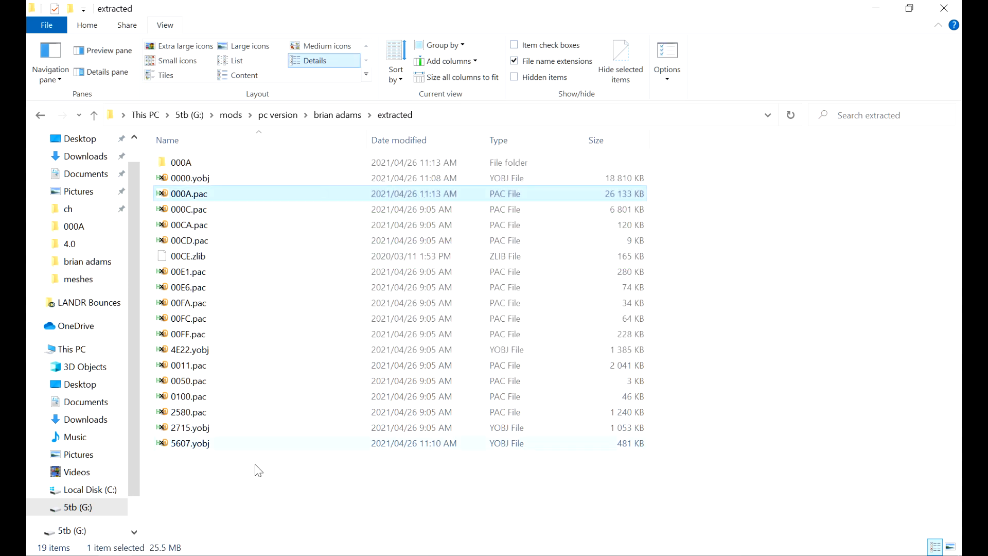
Permanently delete 00CD.pac, 00E1.pac, 00E6.pac, 00FA.pac, 00FC.pac, 00FF.pac, 0011.pac and 0100.pac from the extracted folder
click(247, 555)
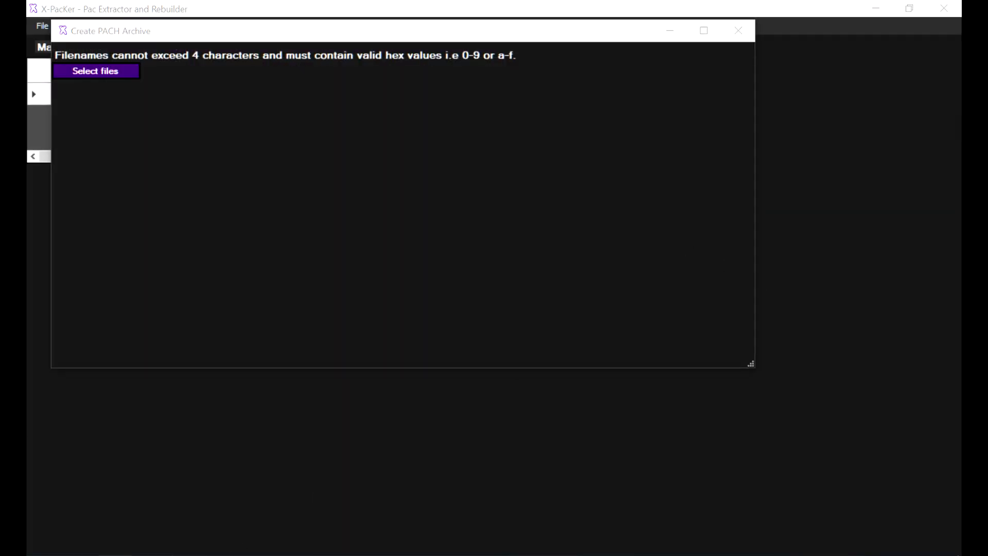
click(243, 529)
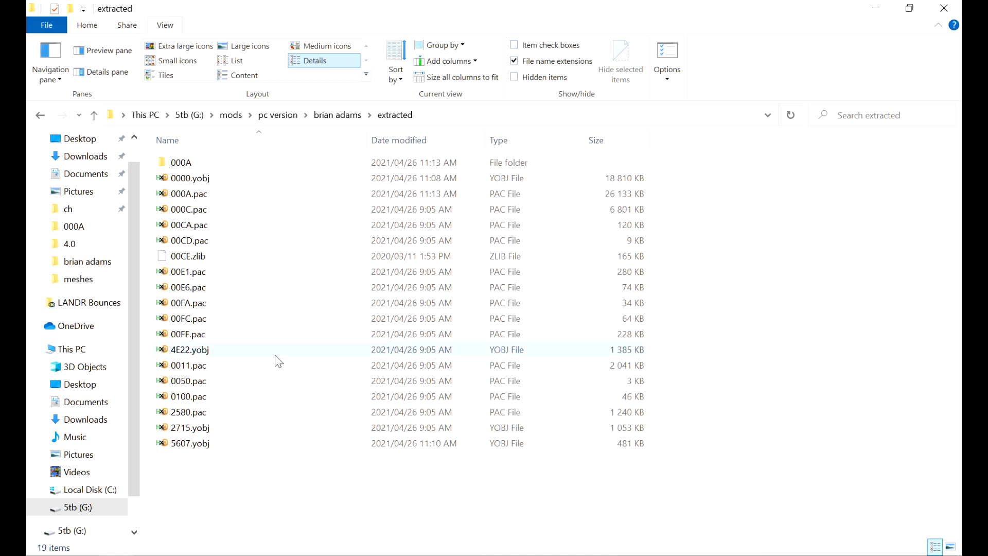
click(184, 245)
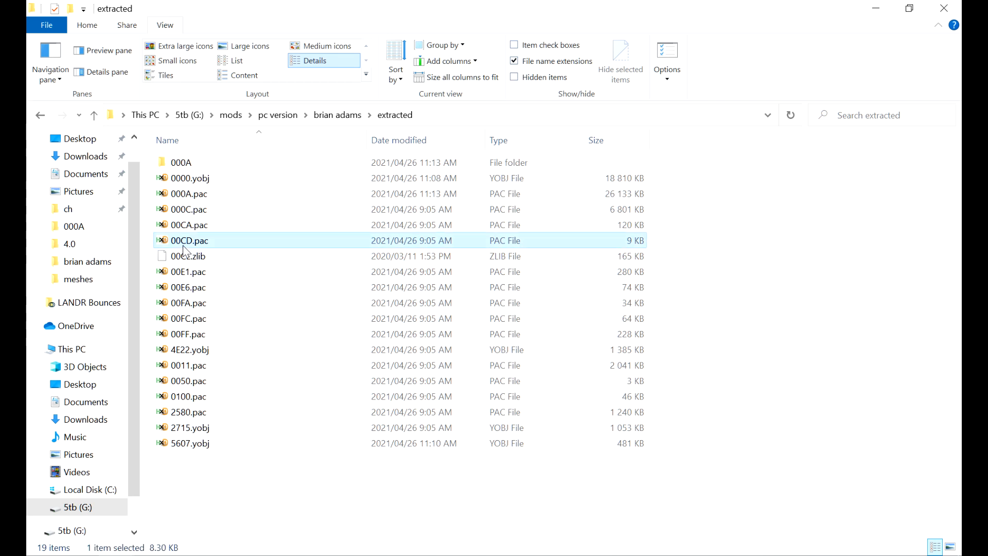
ctrl+click(202, 275)
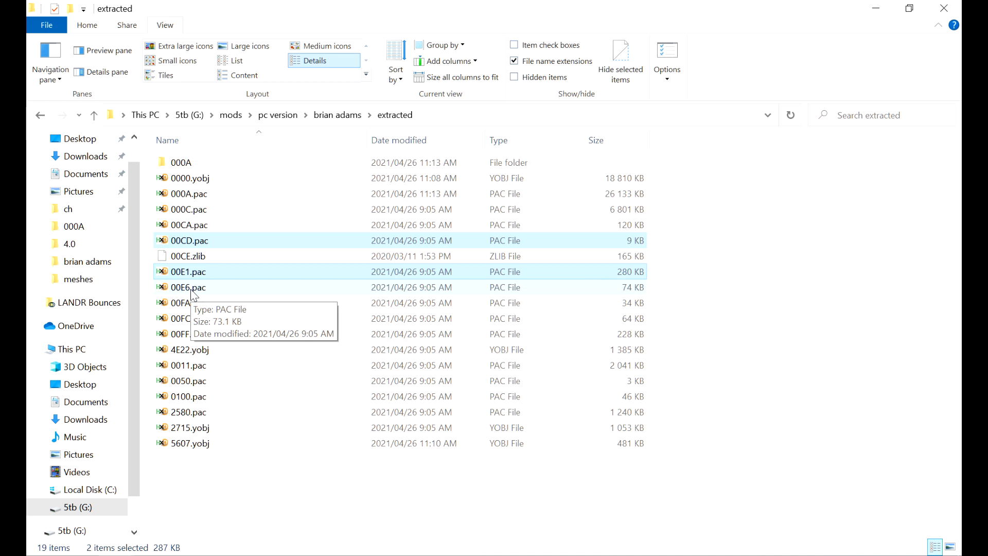
ctrl+click(192, 291)
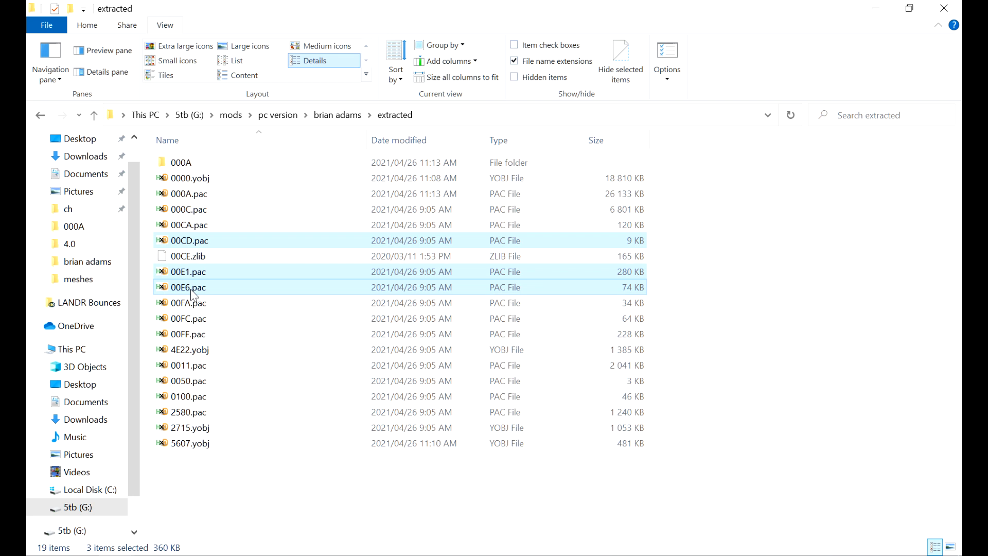
ctrl+click(193, 304)
ctrl+click(191, 319)
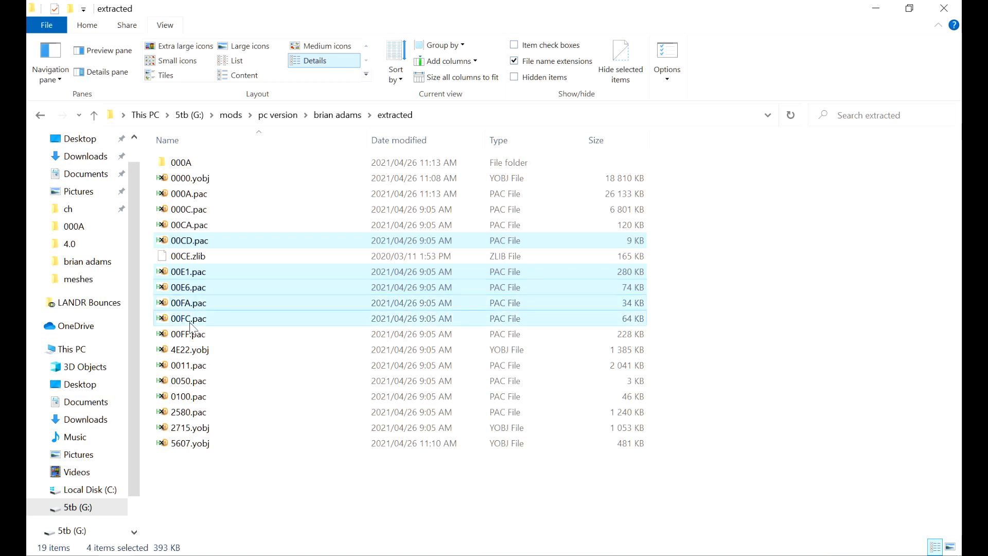
ctrl+click(190, 336)
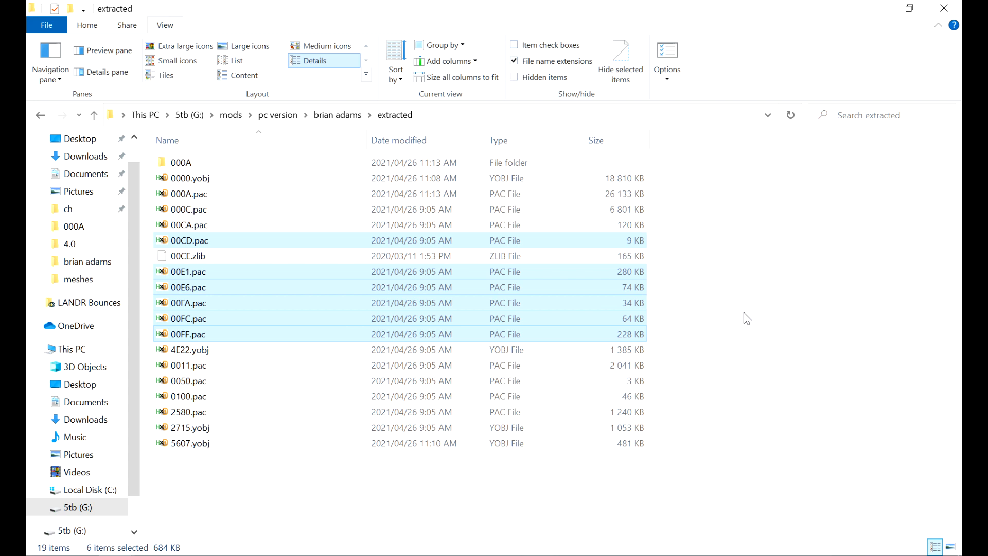
ctrl+click(191, 370)
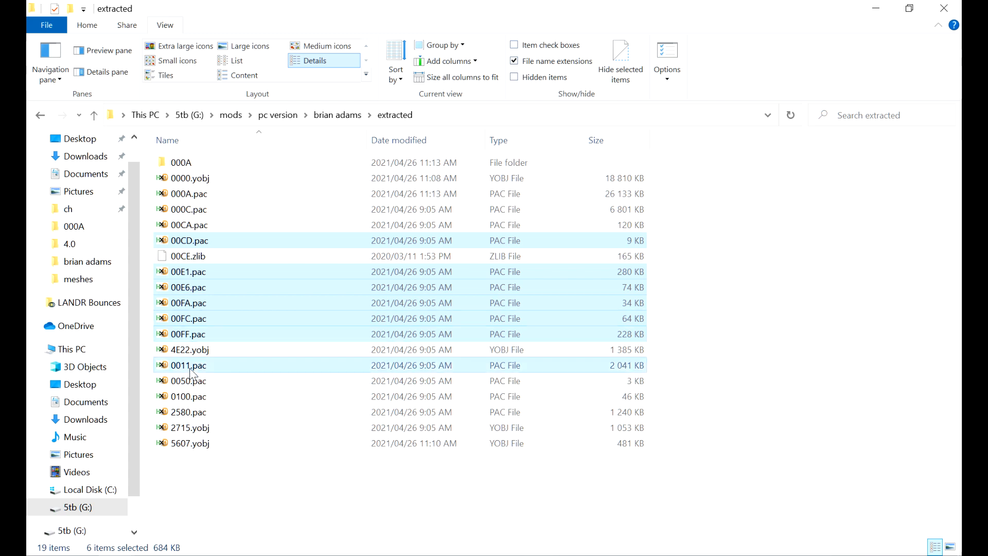
ctrl+click(189, 397)
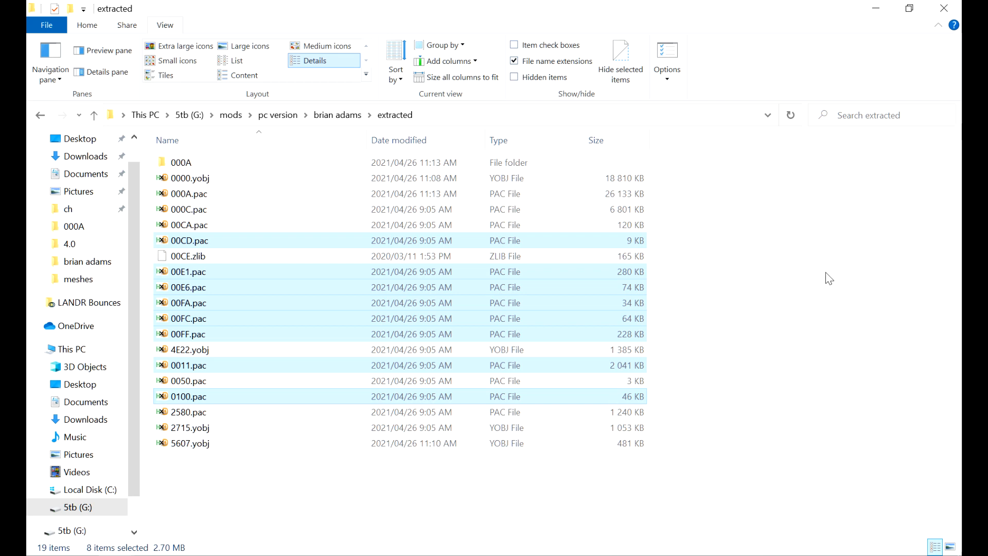
key(shift+Delete)
key(Return)
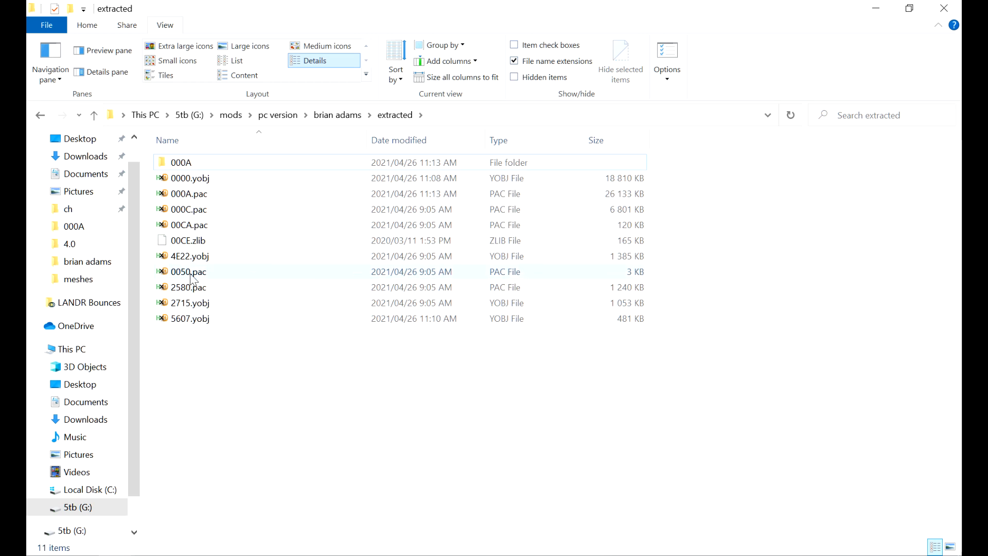
double_click(191, 241)
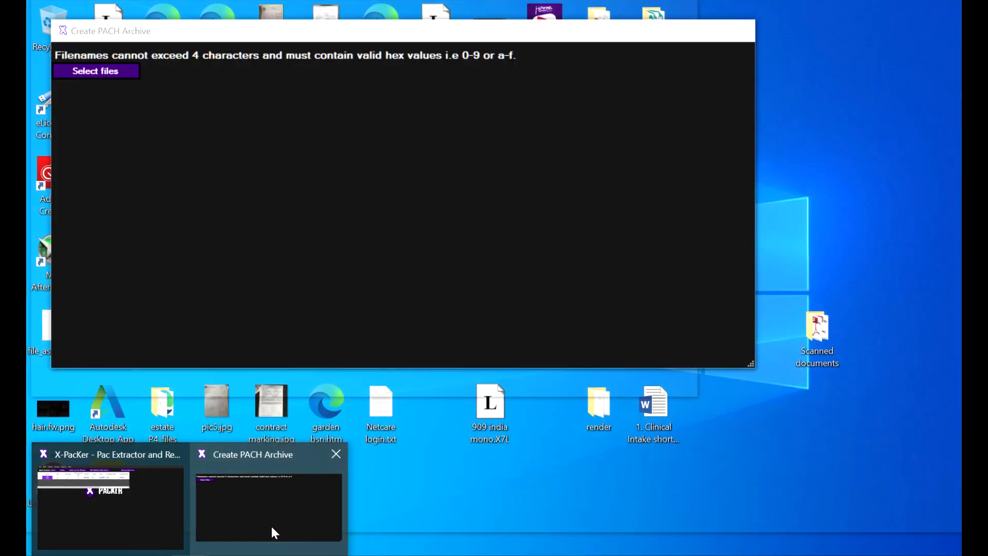
Load all the files from the extracted folder into a new PACH archive and sort the list by file name
click(270, 525)
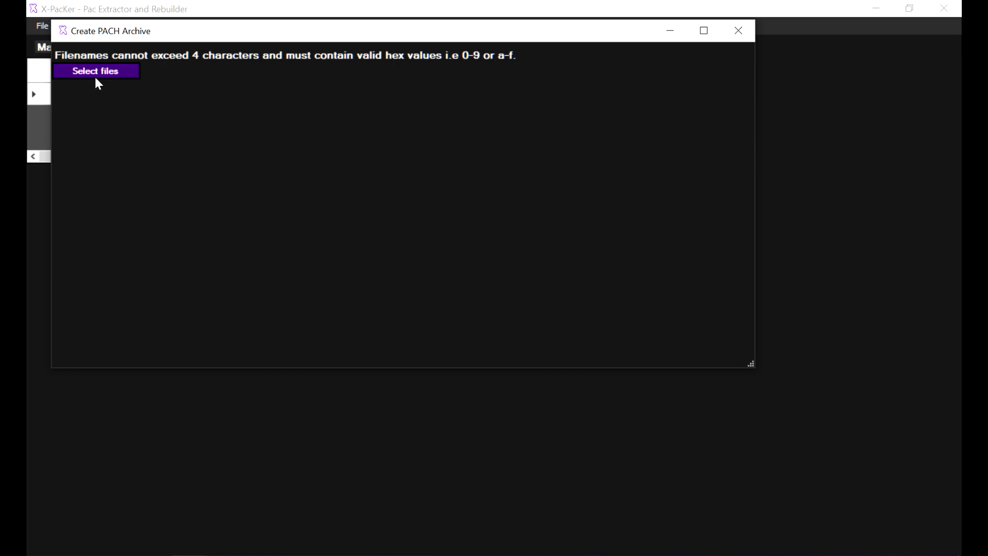
click(746, 31)
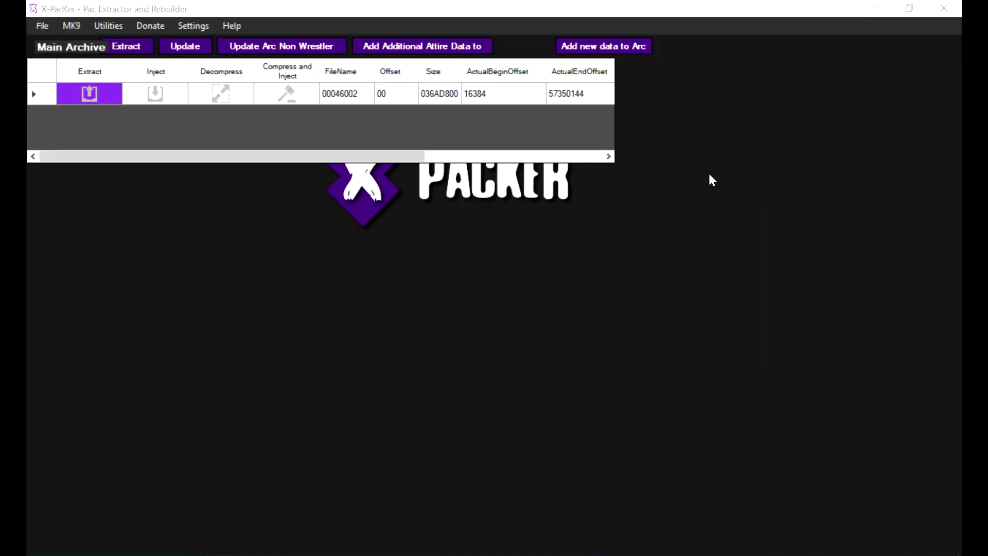
click(98, 87)
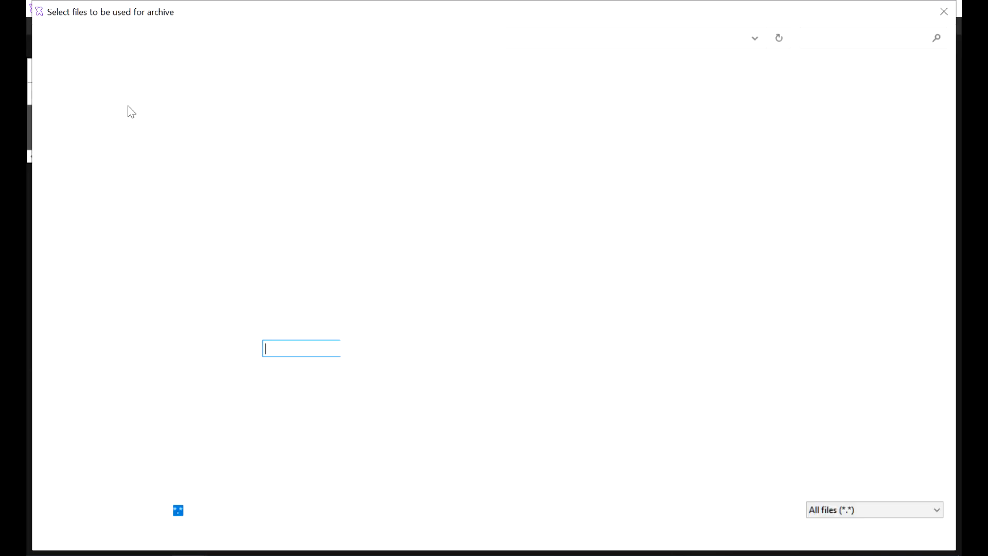
click(402, 44)
drag(774, 318, 246, 129)
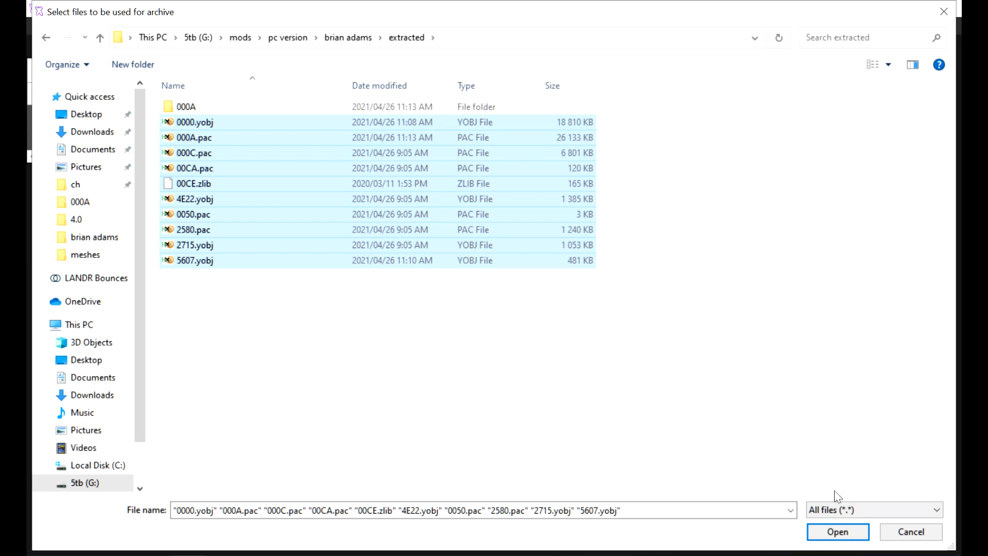
click(837, 531)
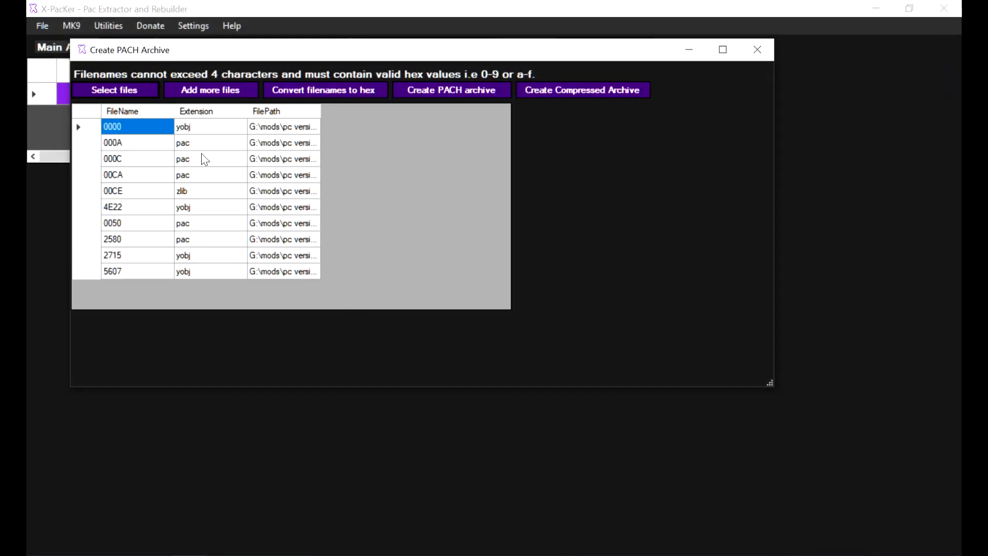
click(137, 112)
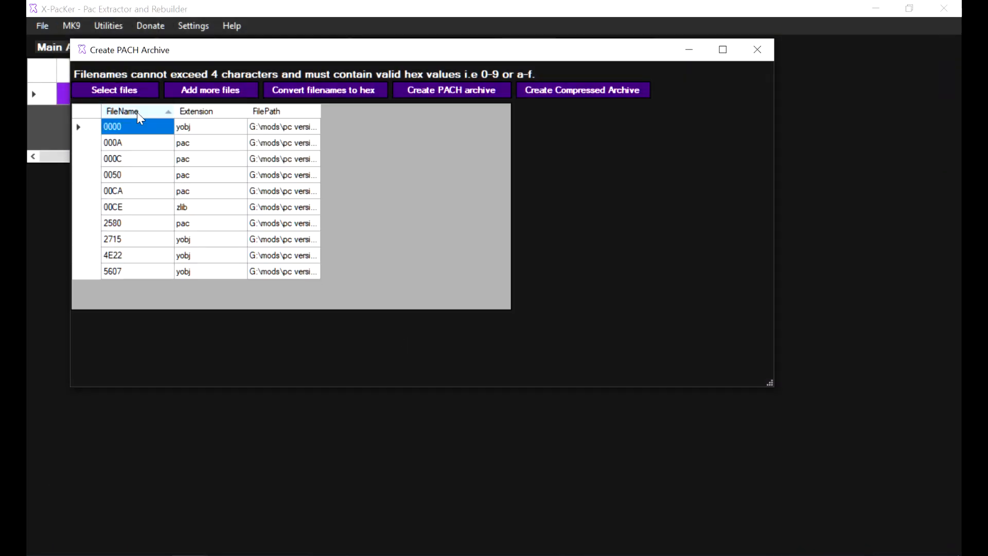
Create the PACH archive as brian.pac in the extracted folder and close the archive creation window
click(425, 90)
text(brian)
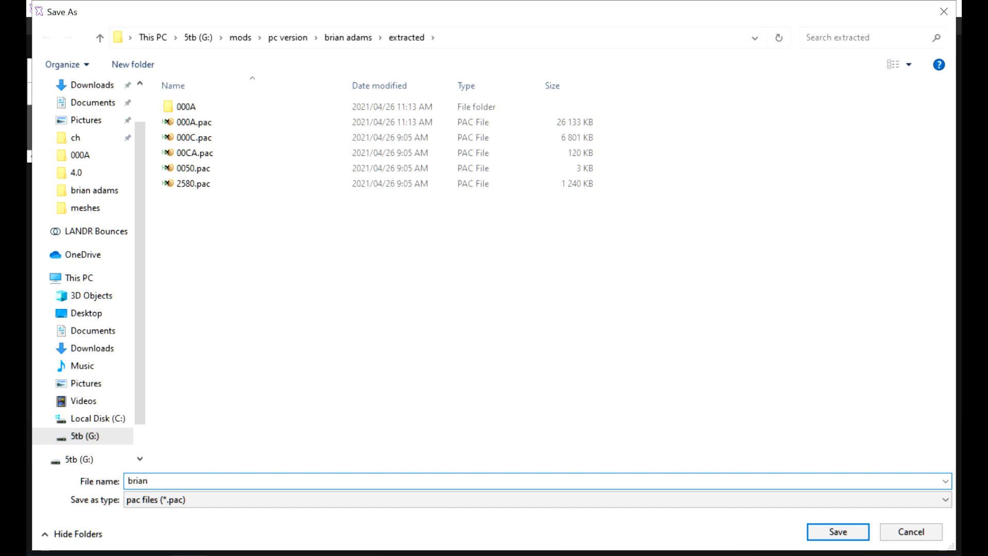
key(Return)
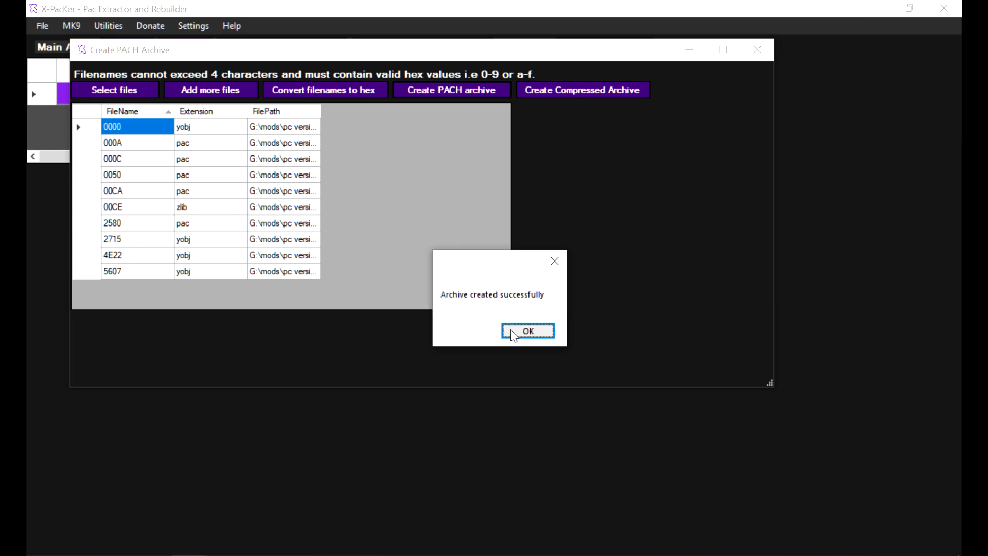
click(515, 331)
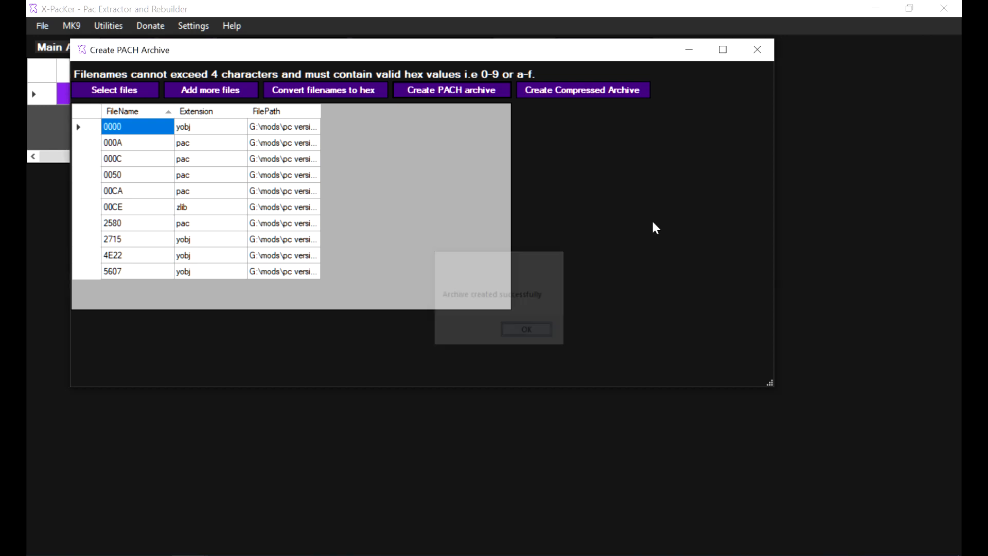
click(759, 54)
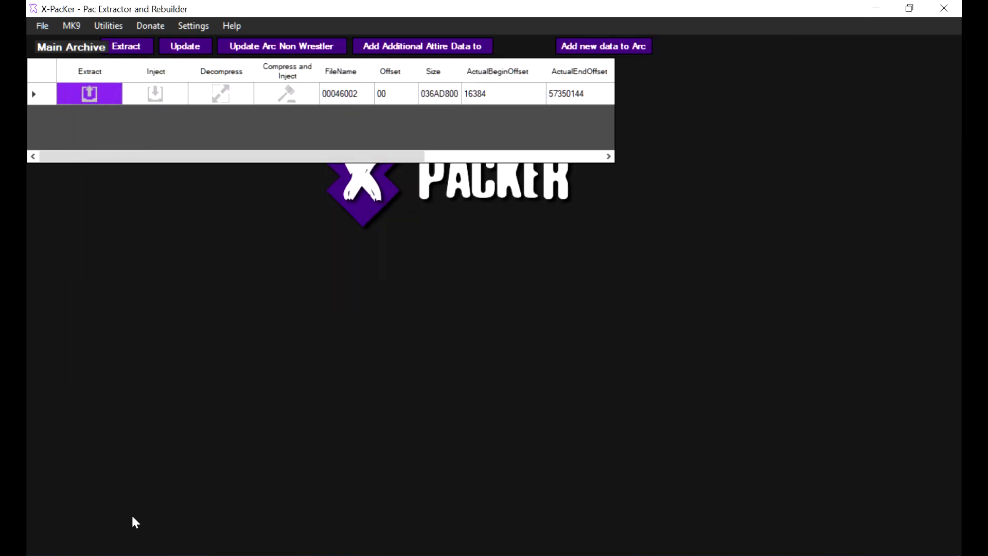
click(259, 522)
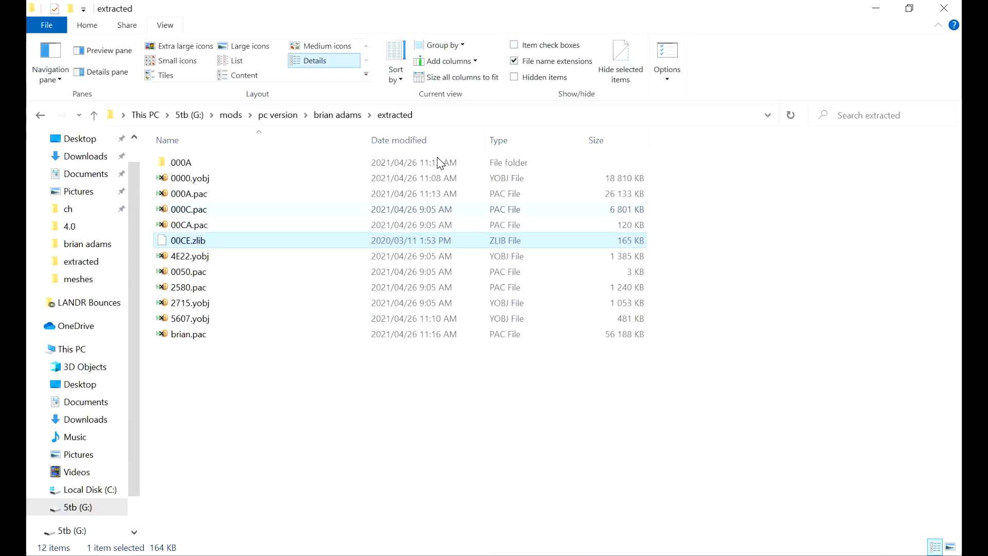
click(344, 116)
drag(958, 347, 959, 500)
click(386, 335)
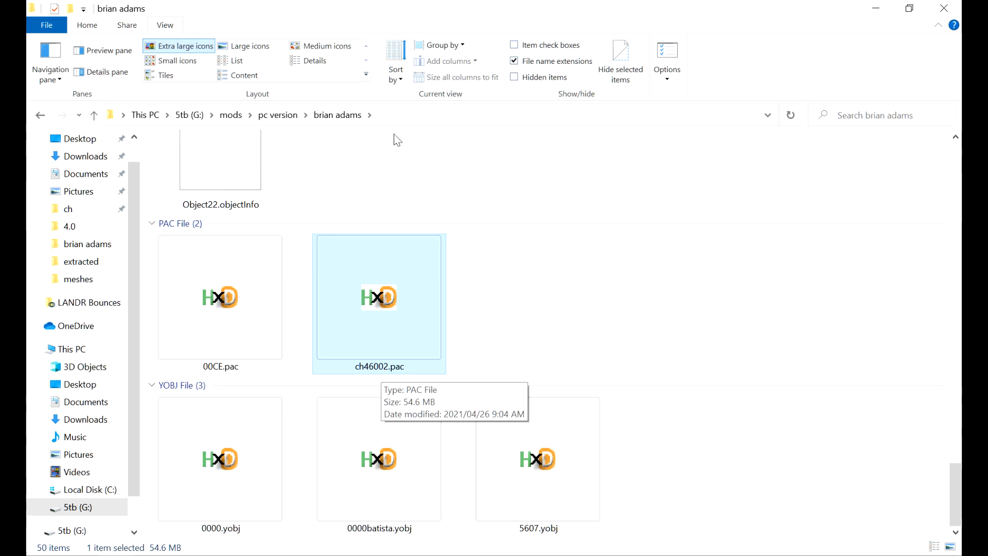
click(405, 114)
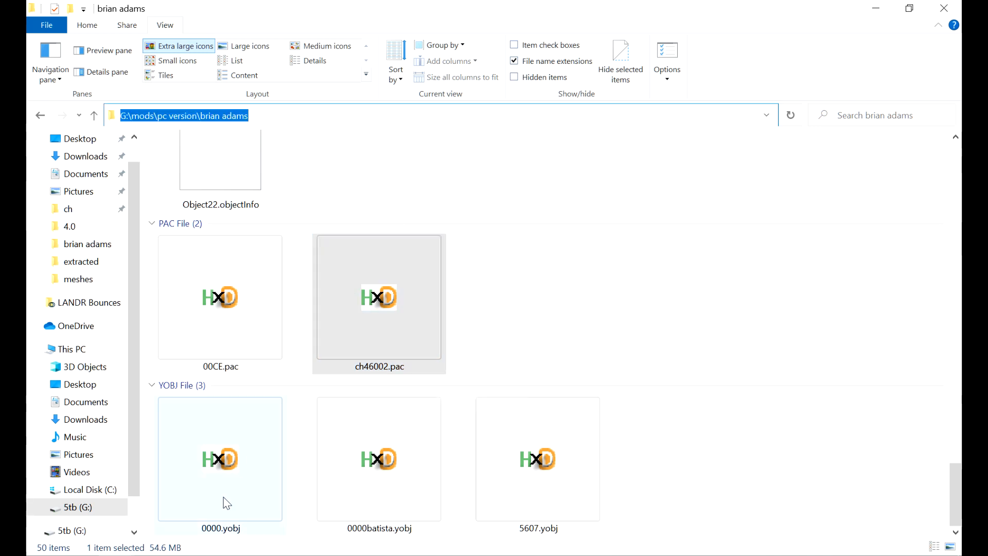
Switch to X-Packer and open ch46002.pac from the brian adams folder
click(219, 554)
key(ctrl+o)
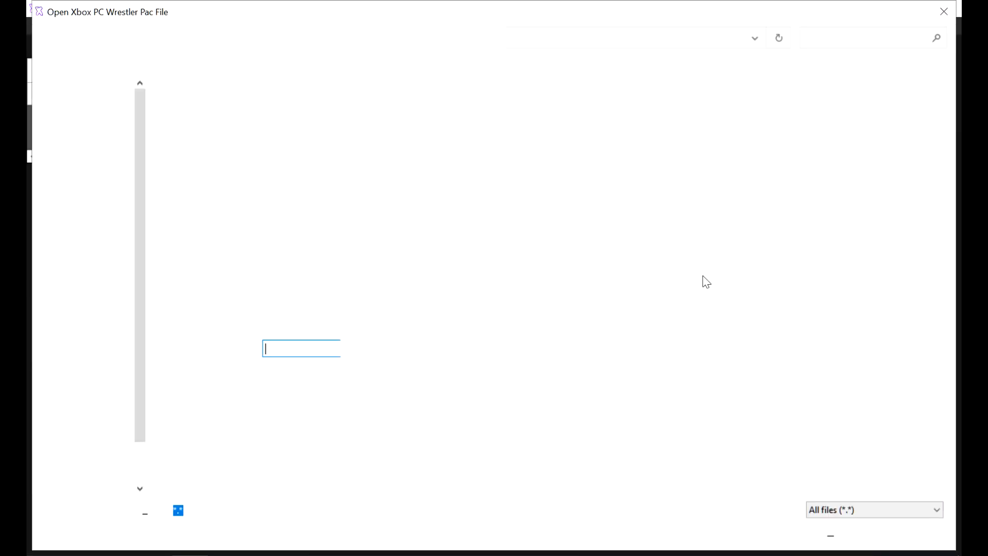
click(353, 42)
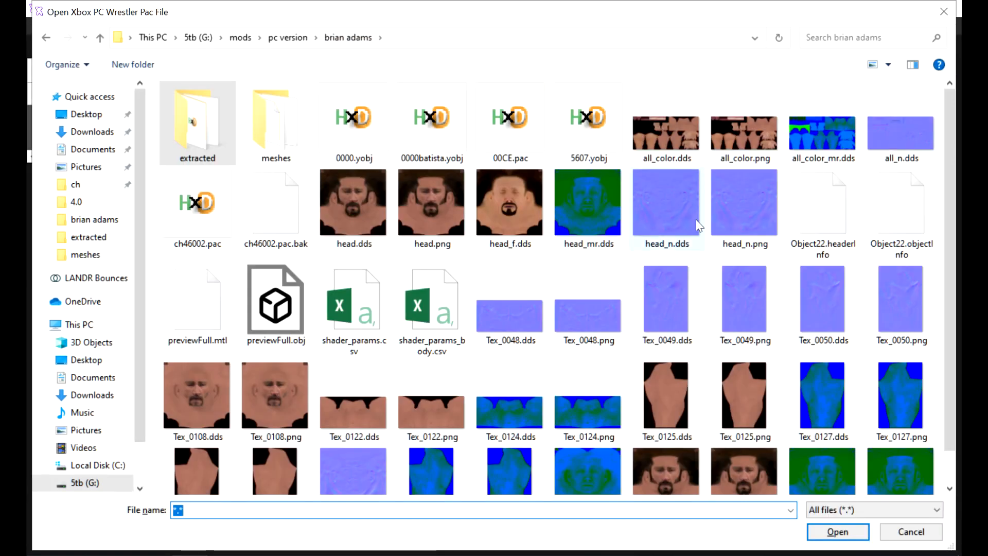
double_click(203, 212)
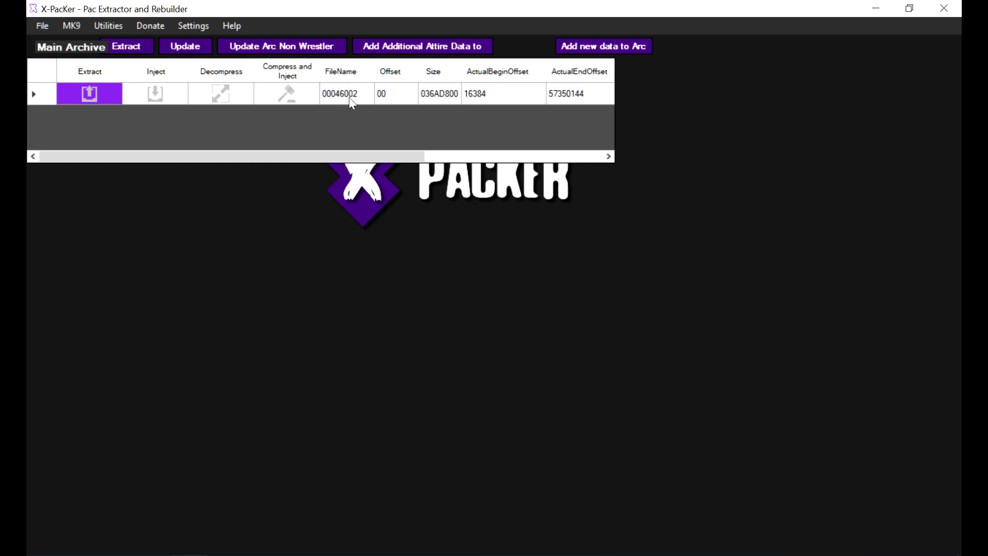
Inject brian.pac from the extracted folder into the 00046002 entry
click(158, 93)
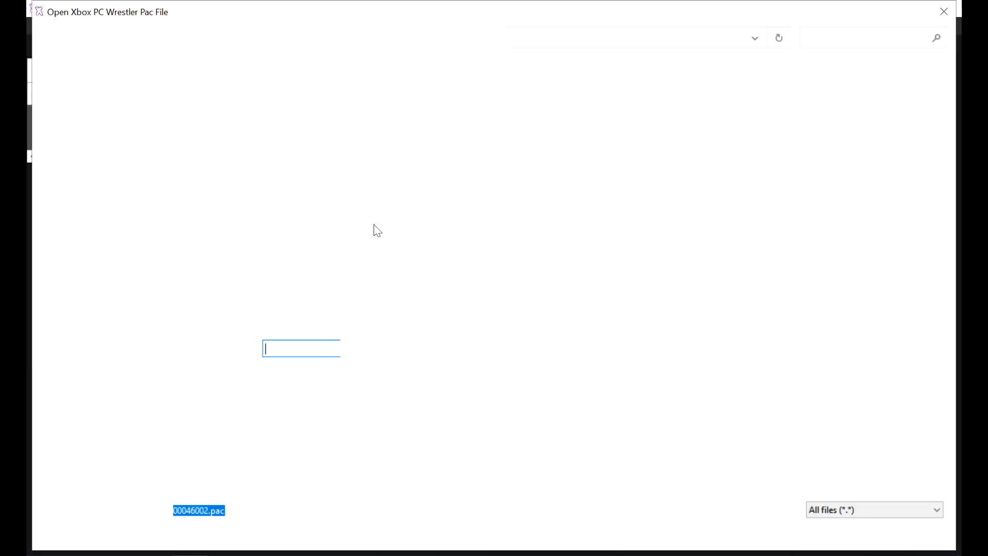
double_click(195, 143)
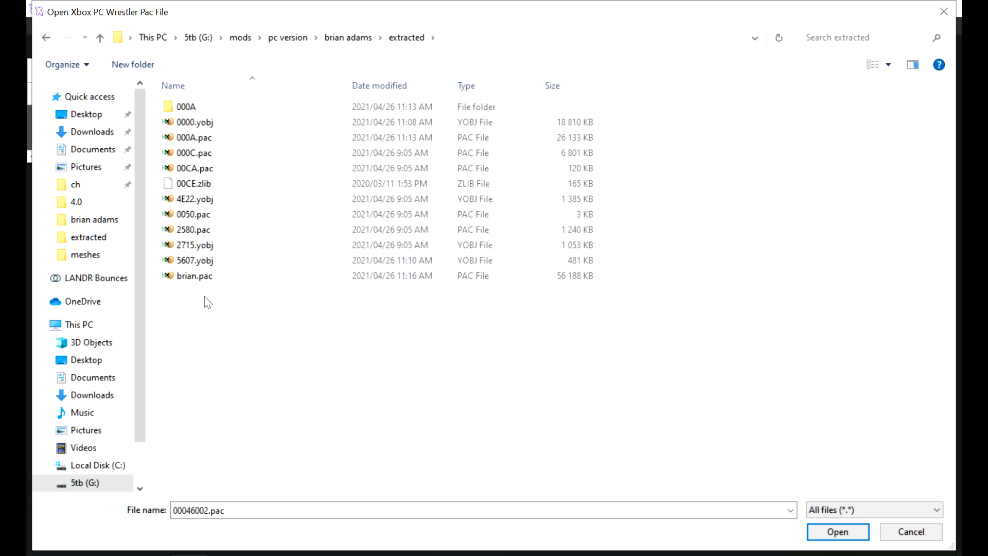
double_click(196, 277)
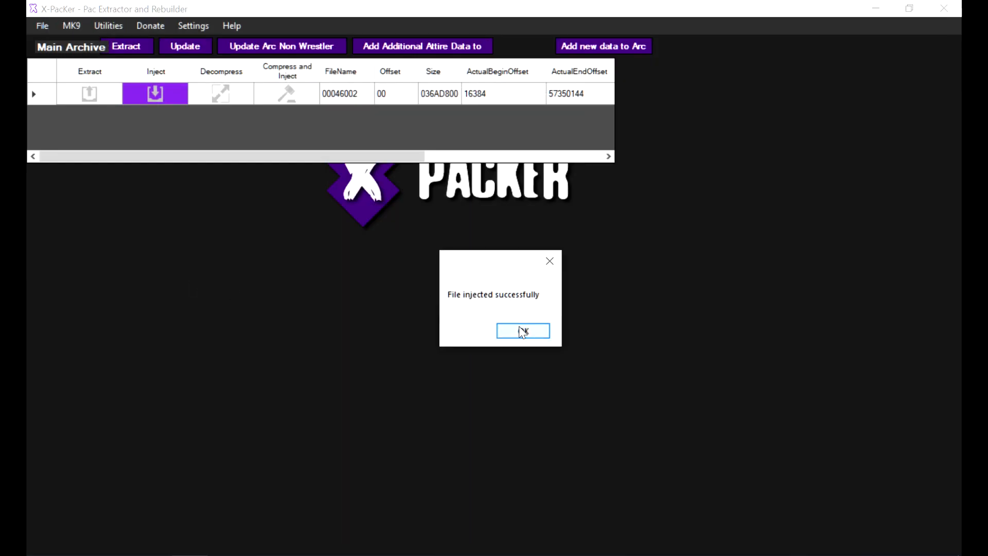
click(520, 330)
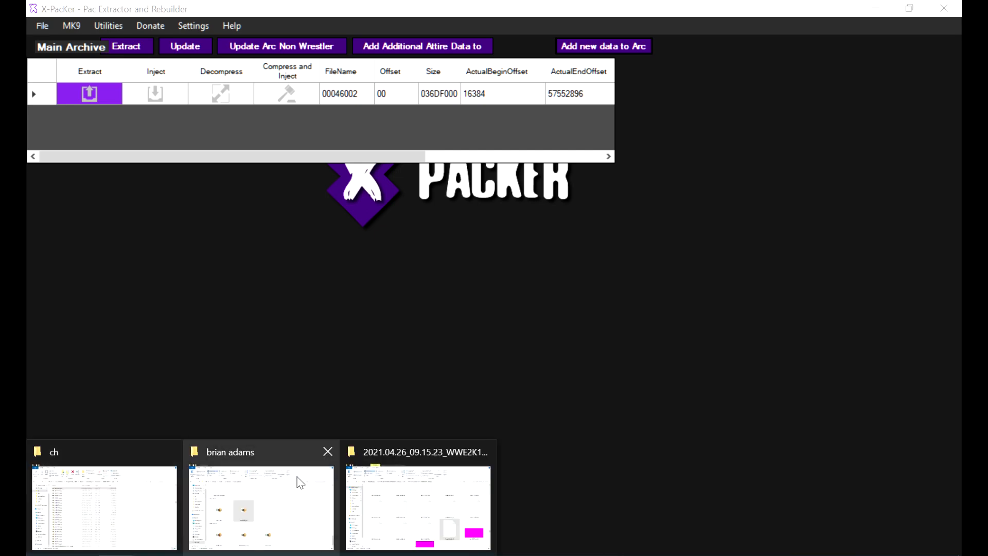
Copy the updated ch46002.pac from the brian adams folder into the WWE 2K19 ch folder, replacing the existing file
click(298, 481)
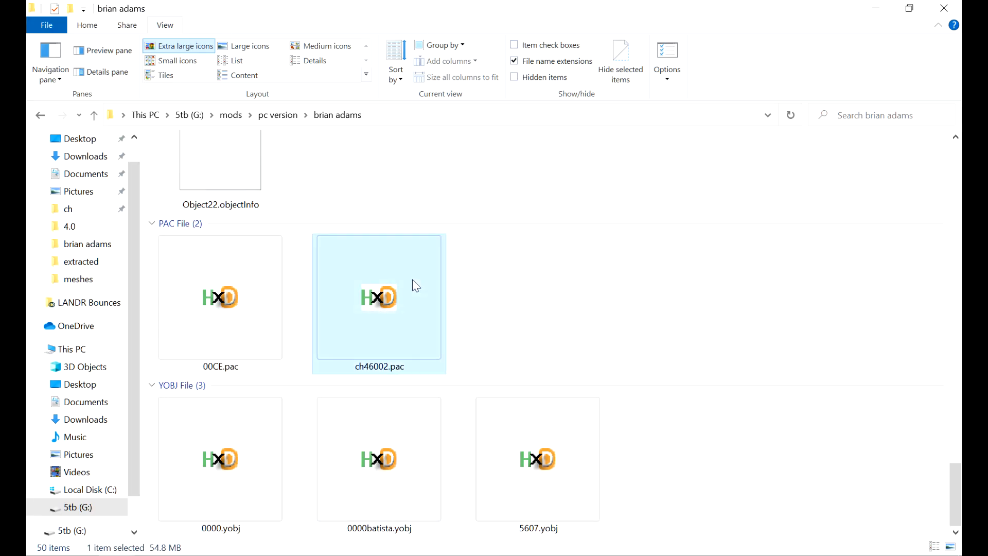
click(95, 537)
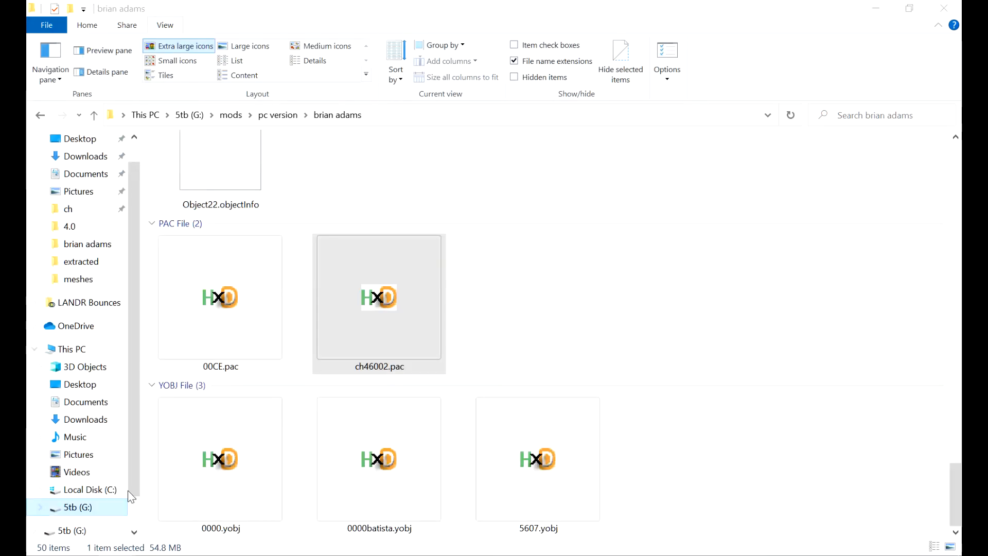
key(ctrl+v)
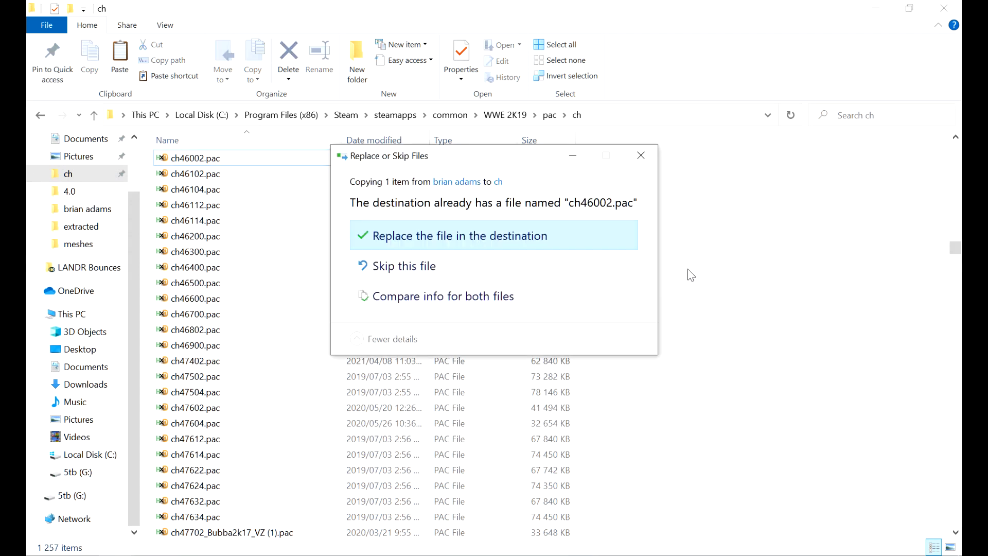
click(488, 238)
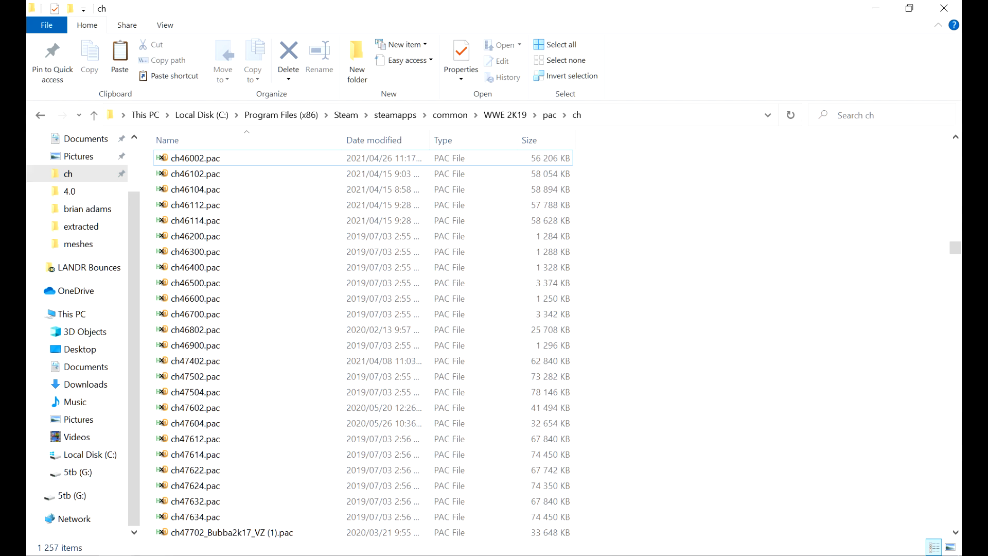
Switch back to X-Packer, open the 00046002 archive and list the textures in its 000C file
mouse_move(196, 545)
click(241, 517)
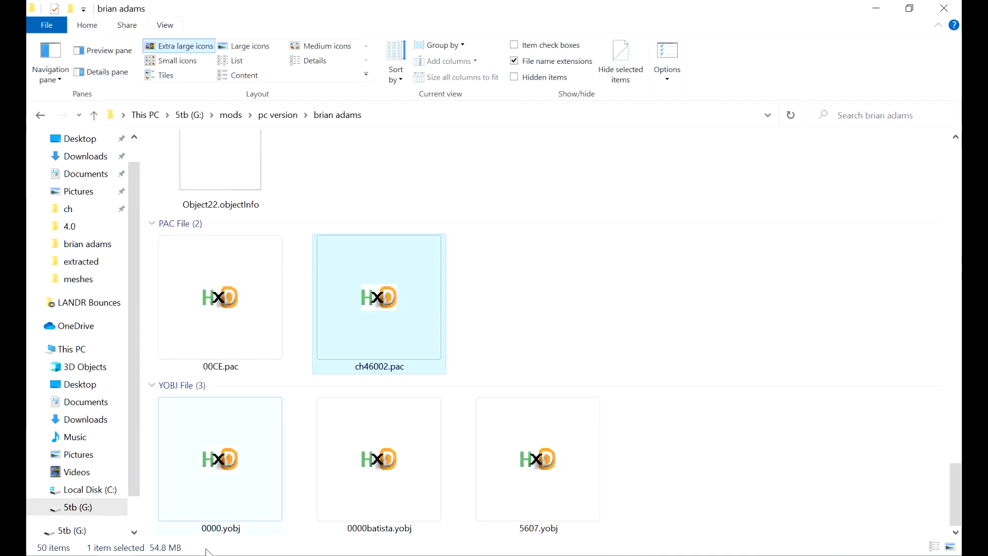
click(209, 553)
double_click(341, 97)
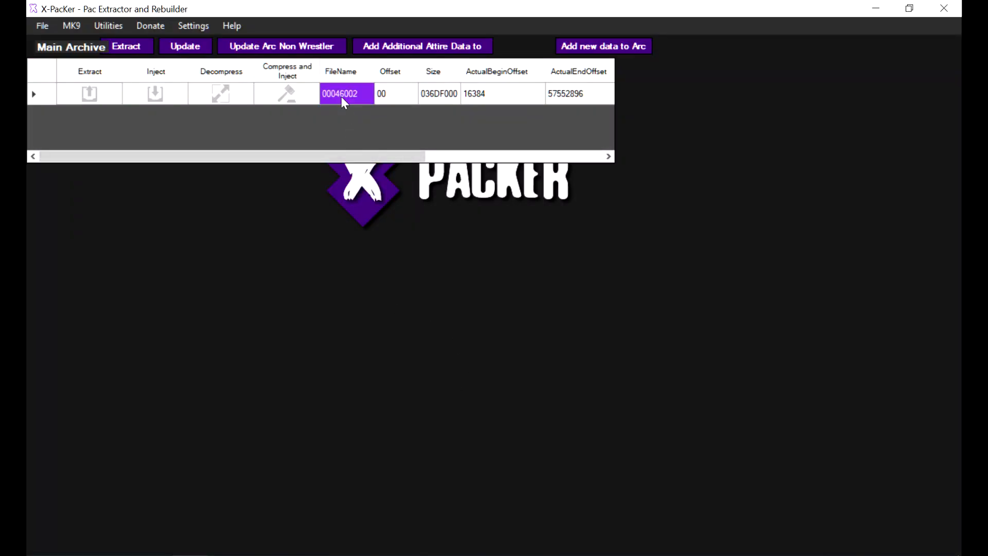
double_click(367, 128)
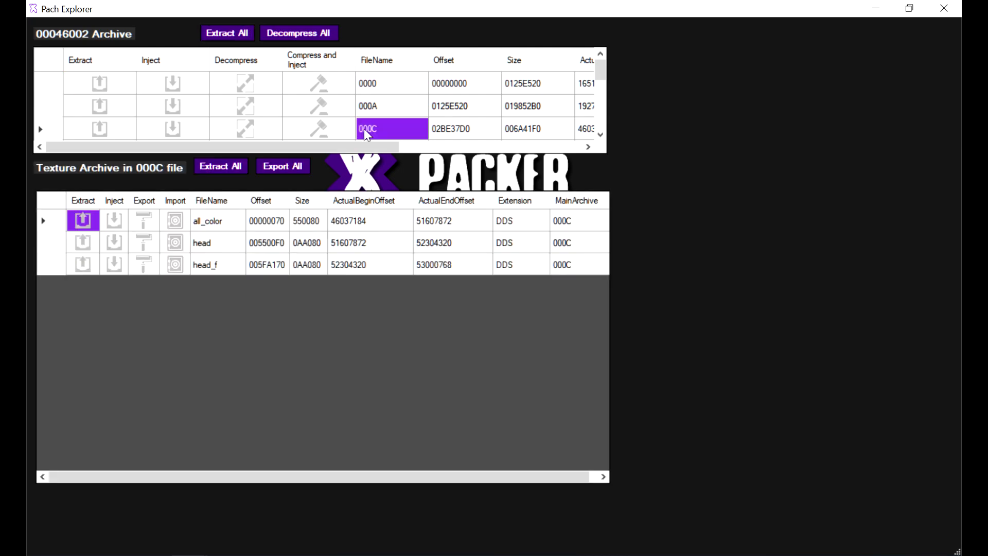
Inject head.dds from the brian adams folder into the head texture of the 000C file
click(115, 249)
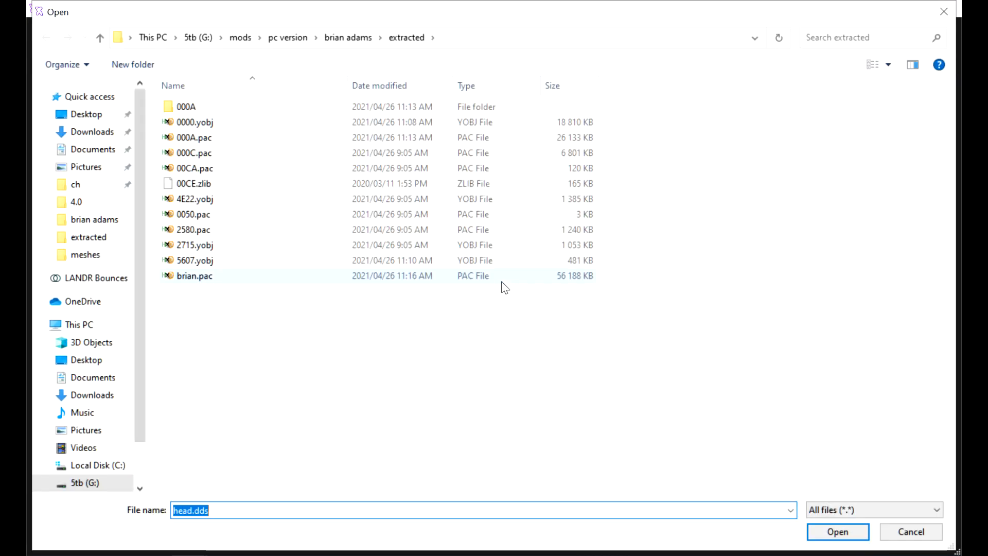
click(348, 37)
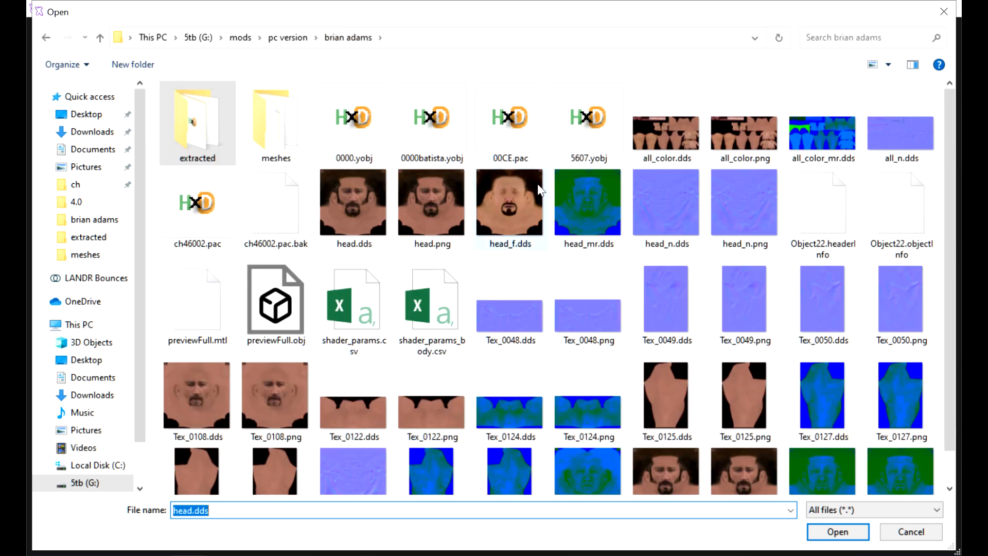
double_click(349, 196)
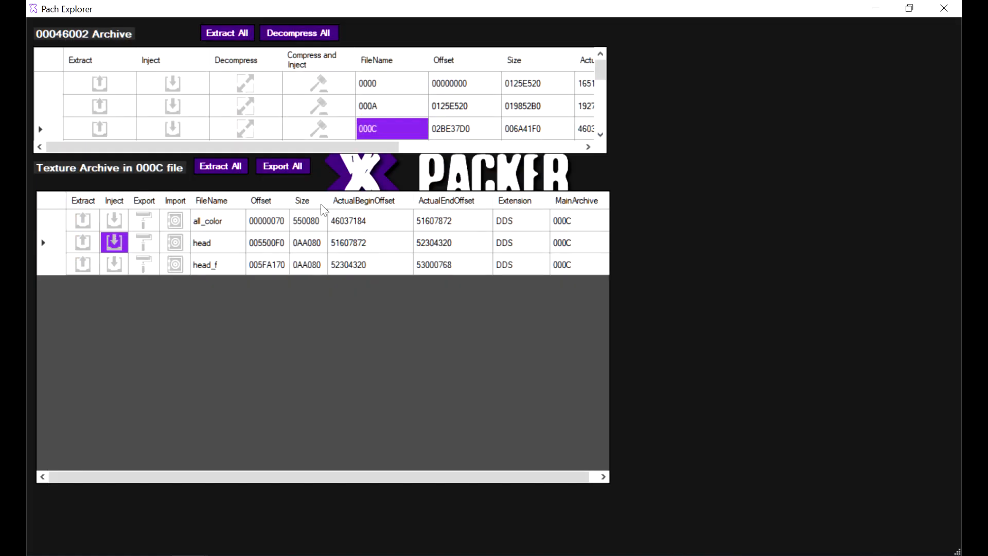
key(Return)
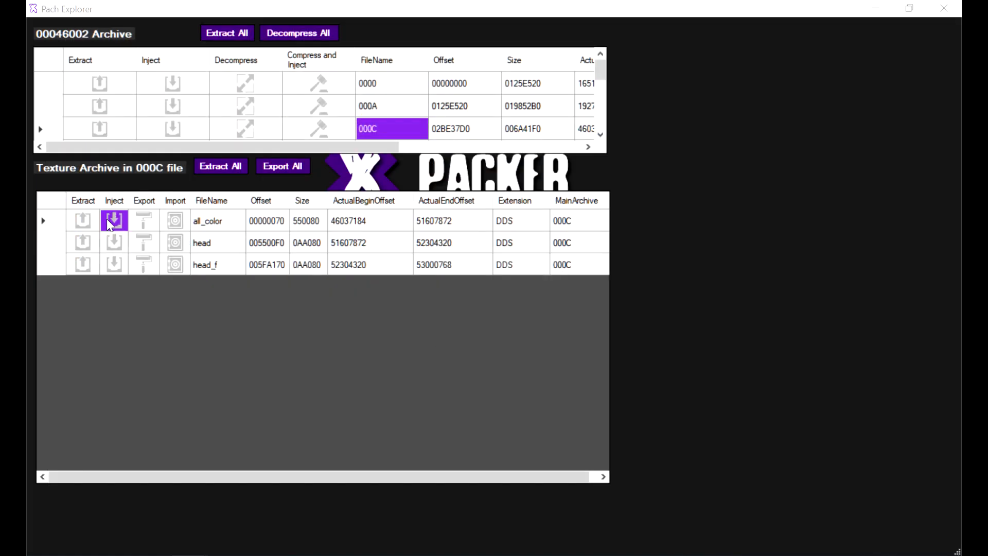
Inject all_color.dds from the brian adams folder into the all_color texture of the 000C file
click(107, 219)
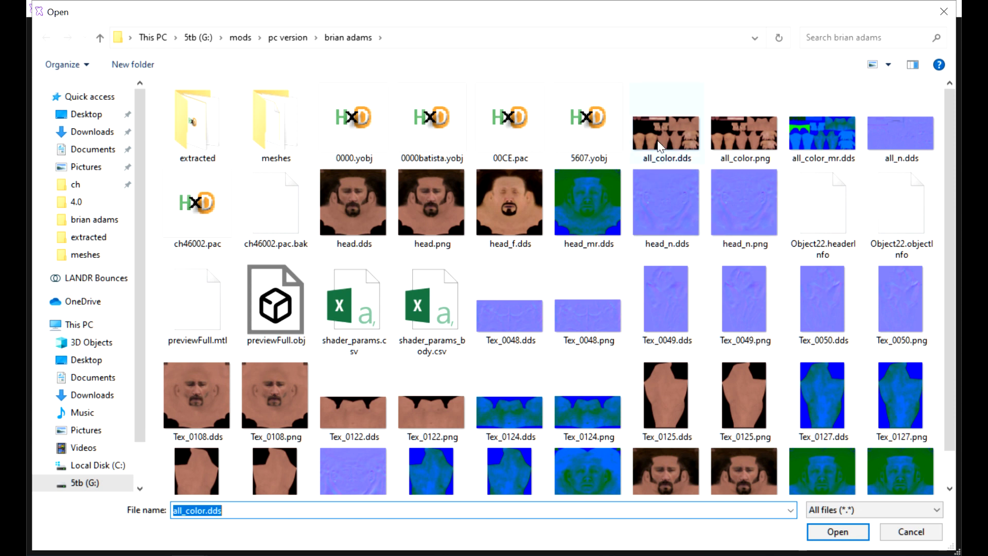
double_click(660, 146)
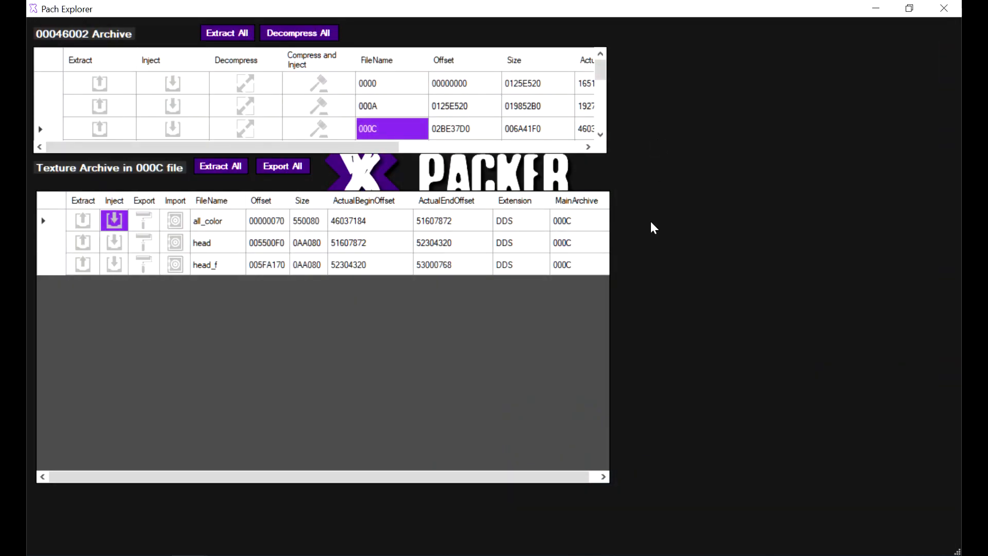
key(Return)
Switch to X-Rey and open 0000.yobj from the meshes folder inside brian adams
key(alt+Tab)
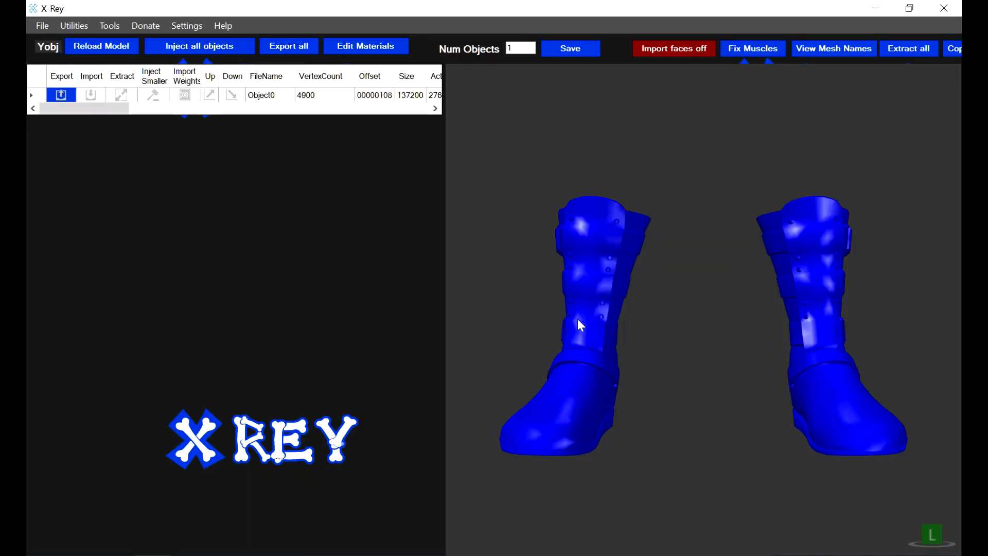
key(ctrl+o)
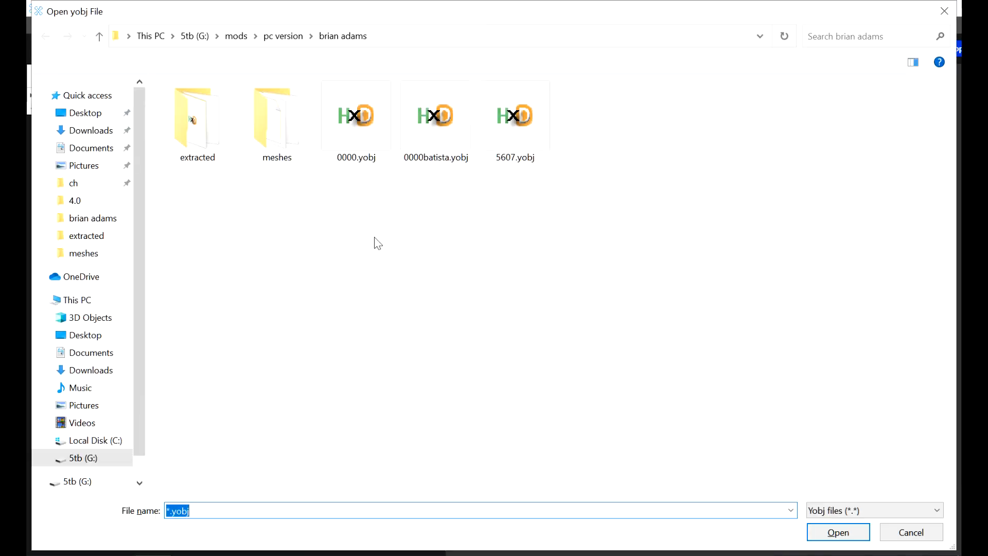
double_click(273, 130)
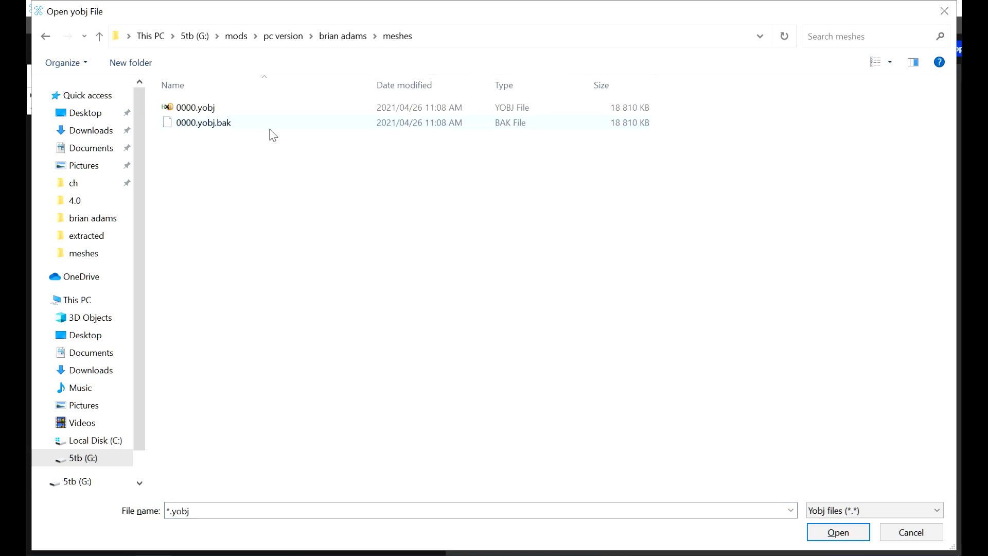
click(197, 108)
double_click(198, 108)
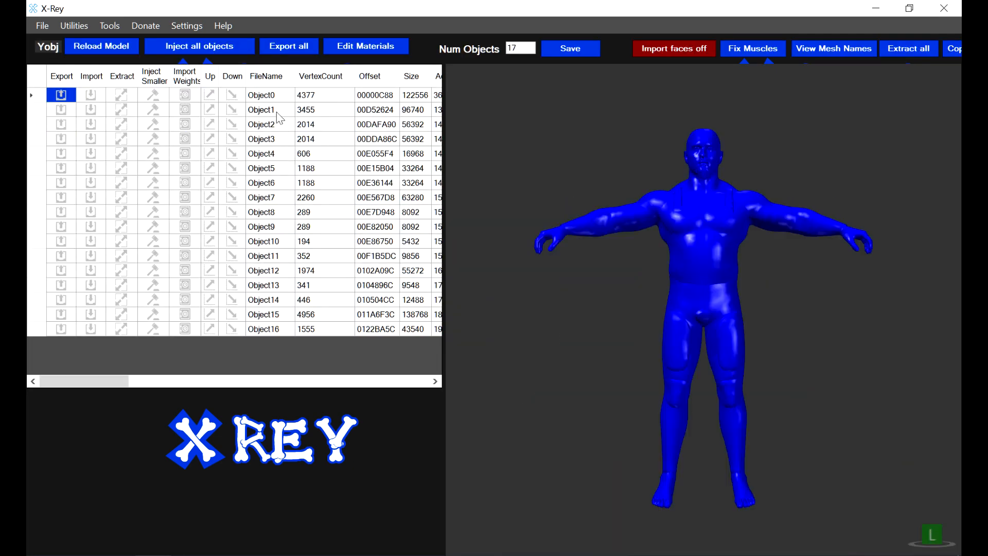
Export Object0 and Object1 as Object0.obj and Object1.obj into the meshes folder
click(265, 99)
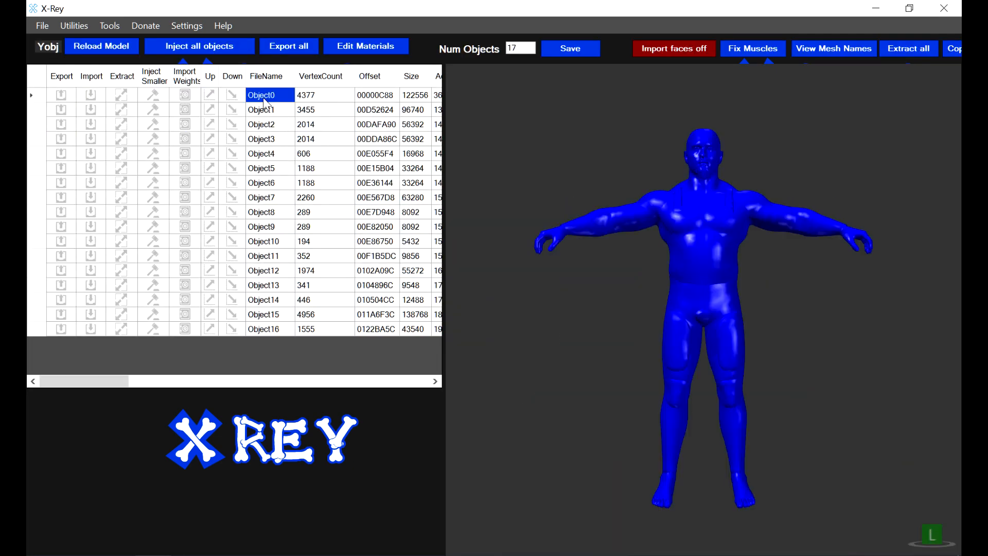
click(60, 101)
click(61, 105)
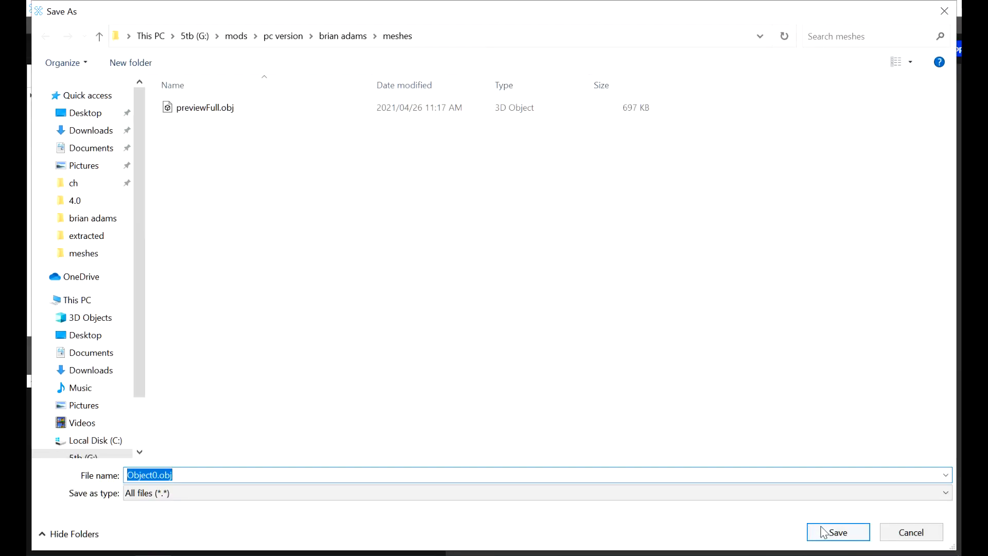
click(823, 532)
click(61, 110)
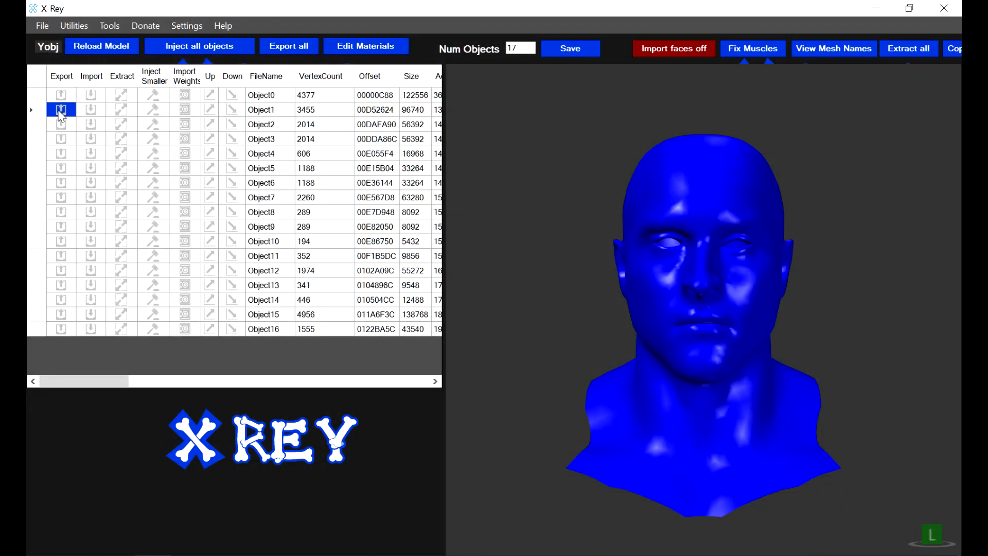
click(61, 114)
click(825, 537)
Copy the path of the meshes folder in File Explorer and switch to the sting wolfpac 2k19.max scene in 3ds Max 2020
mouse_move(144, 553)
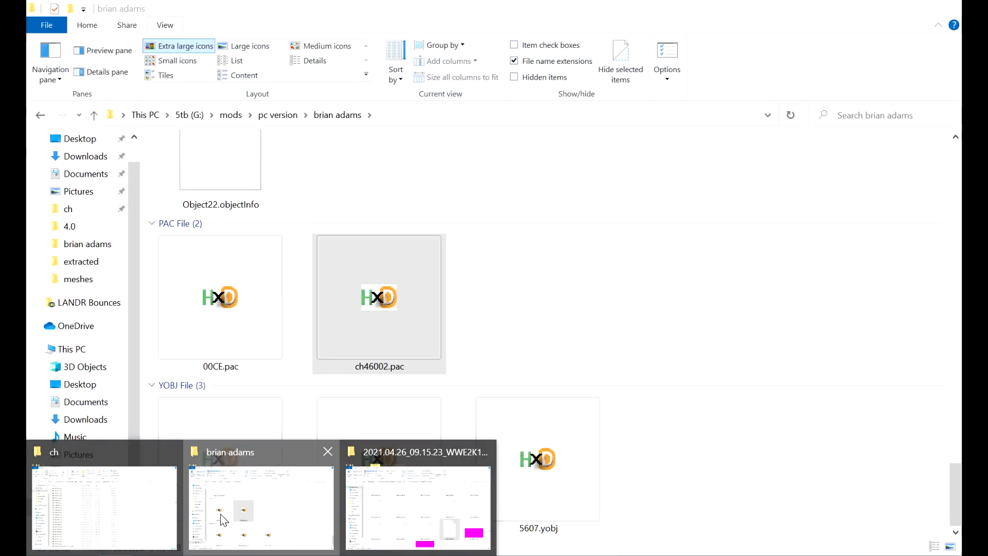
click(219, 522)
scroll(571, 190, up, 15)
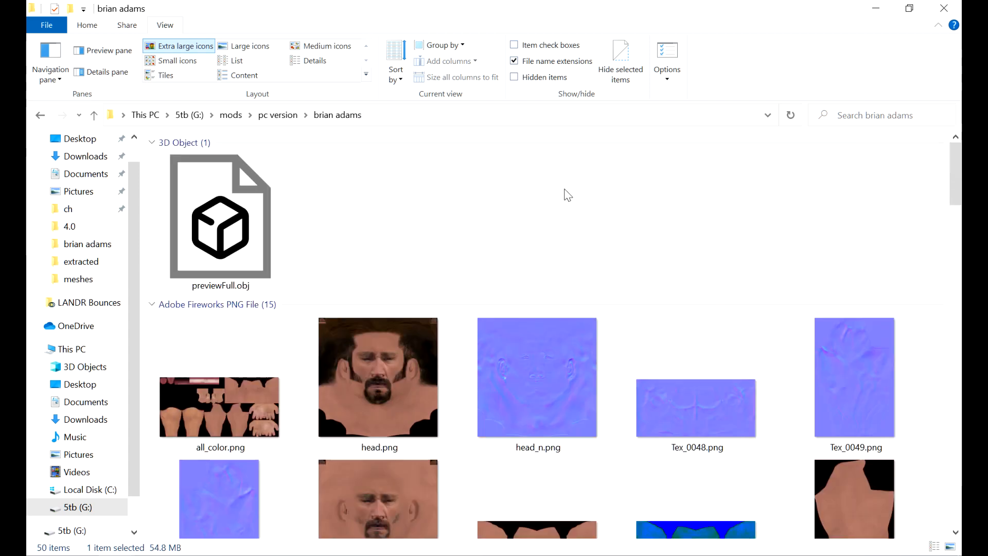
scroll(956, 184, down, 15)
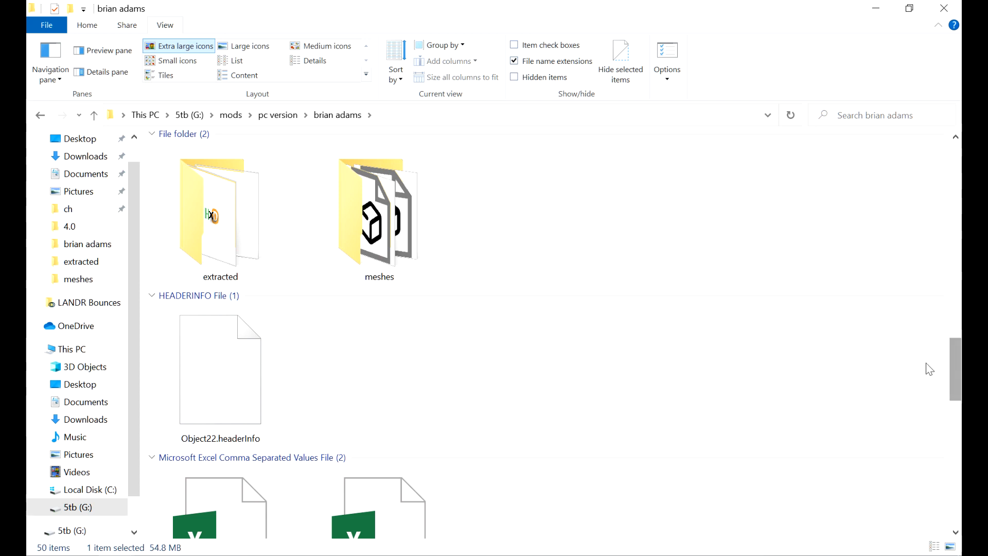
double_click(412, 194)
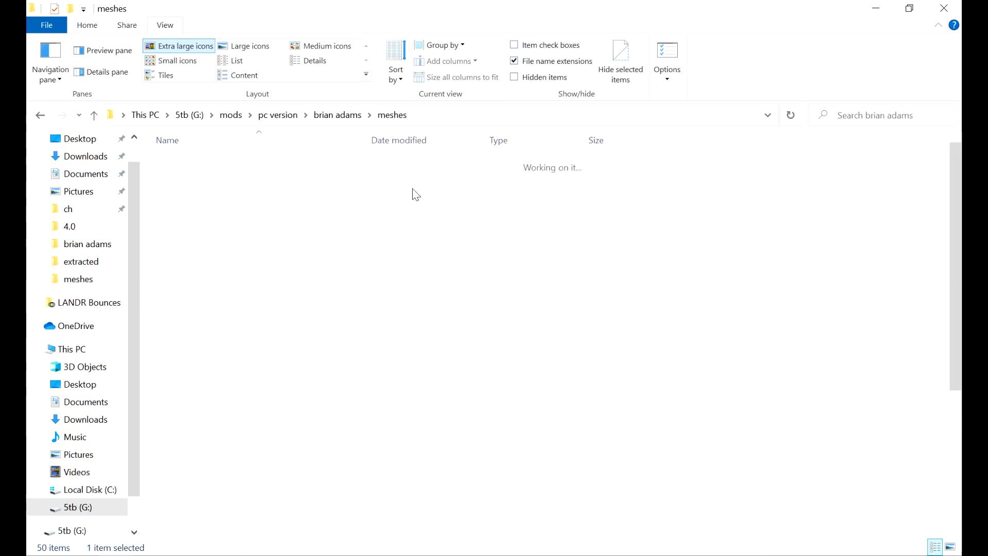
click(449, 114)
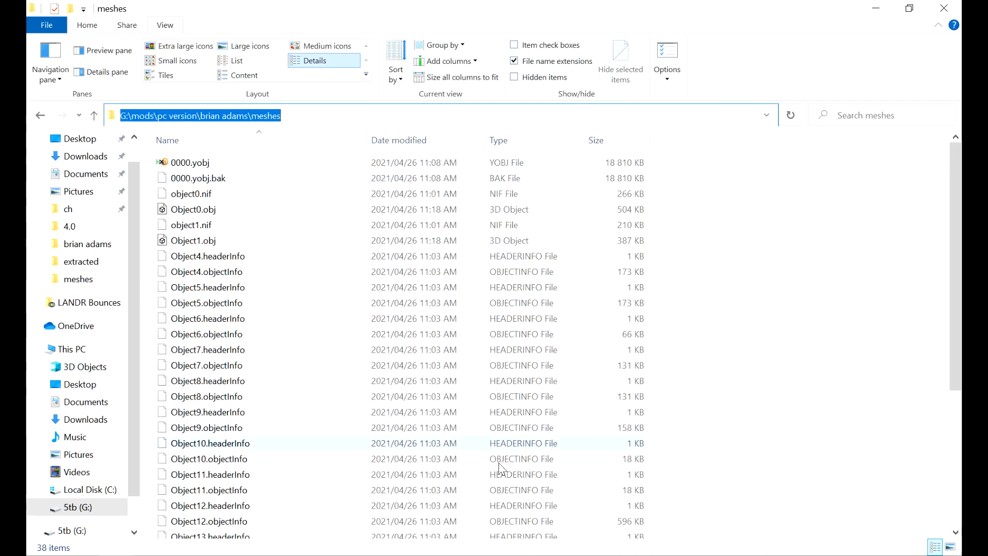
key(alt+Tab)
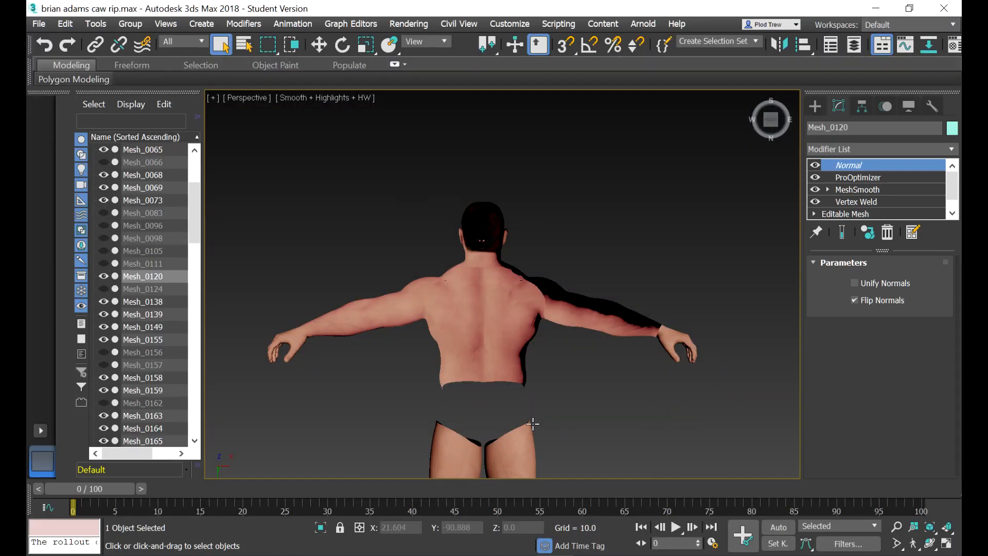
click(416, 490)
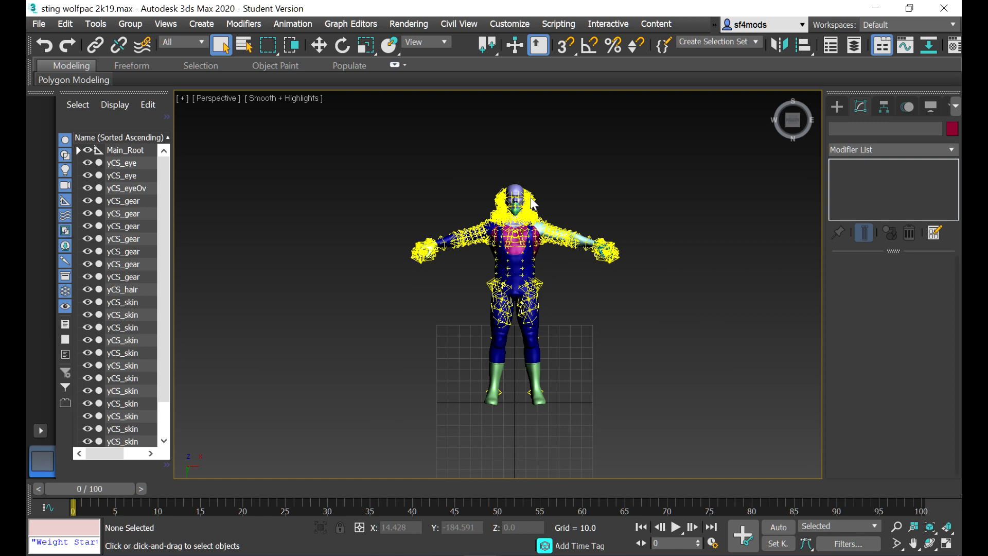
click(553, 24)
click(562, 197)
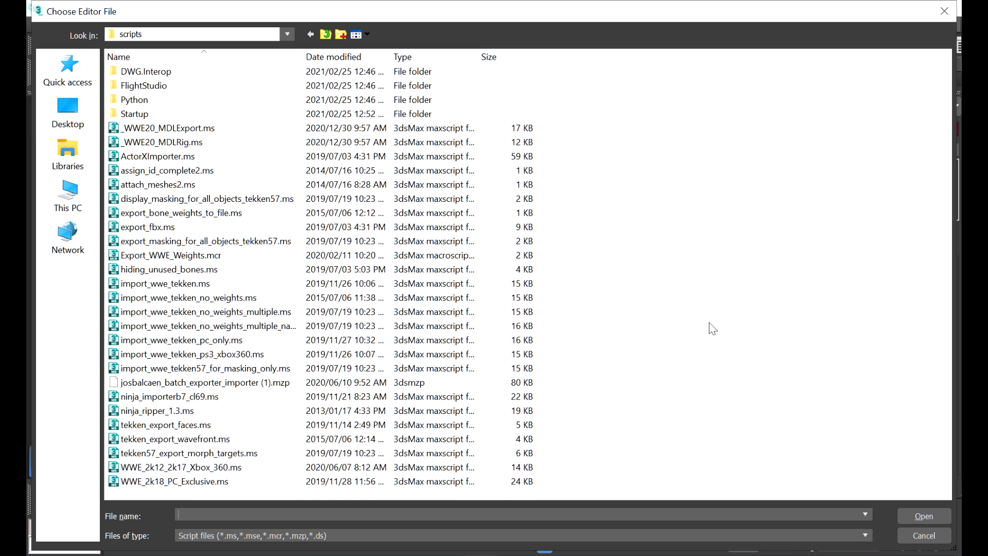
click(922, 535)
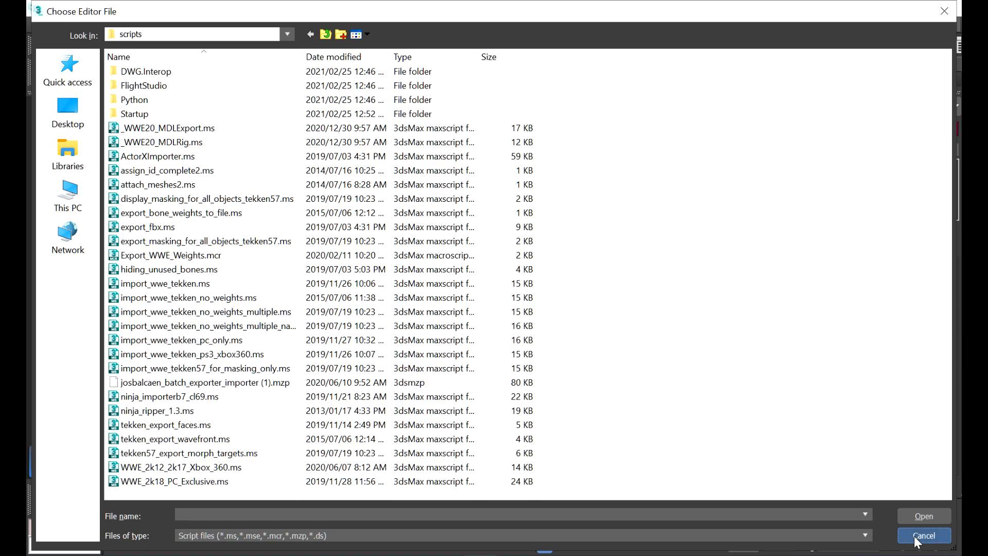
scroll(500, 167, up, 5)
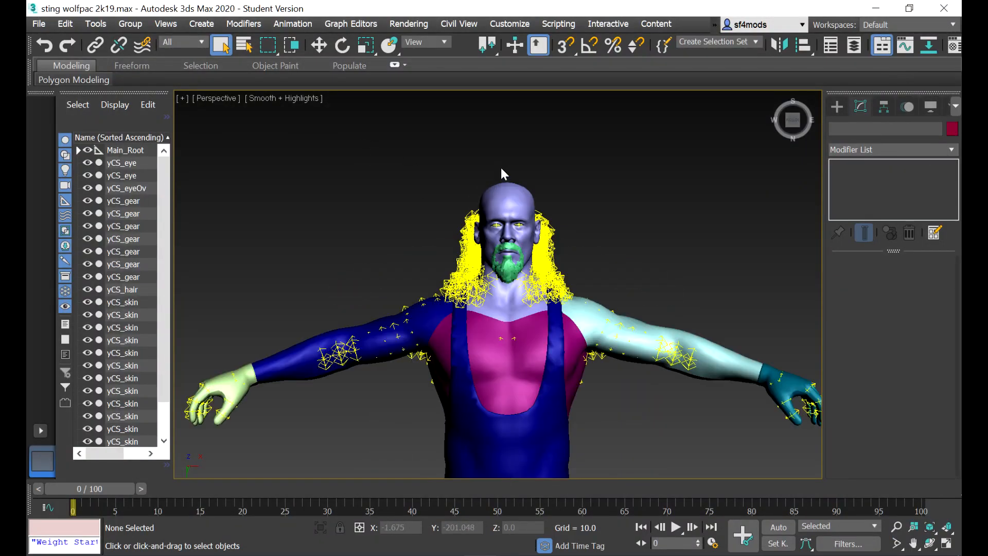
scroll(502, 175, down, 5)
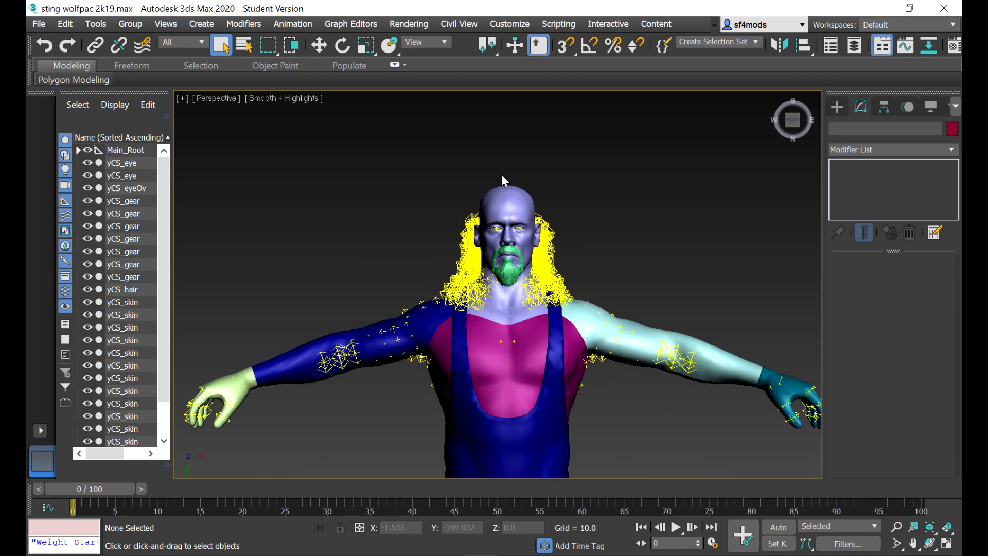
Clear the Batch Export/Import file list and add Object0.obj and Object1.obj from the brian adams meshes folder
click(459, 47)
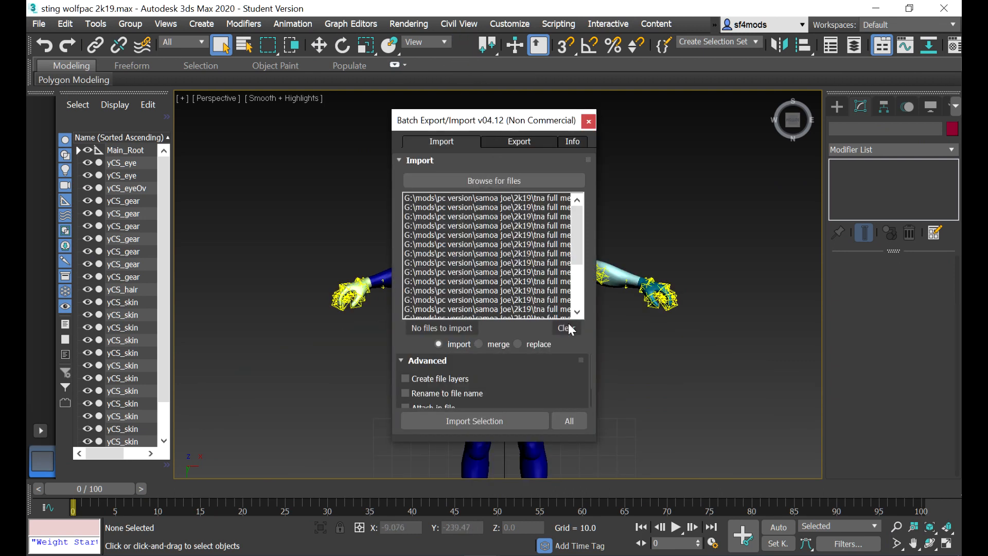
click(569, 327)
click(461, 181)
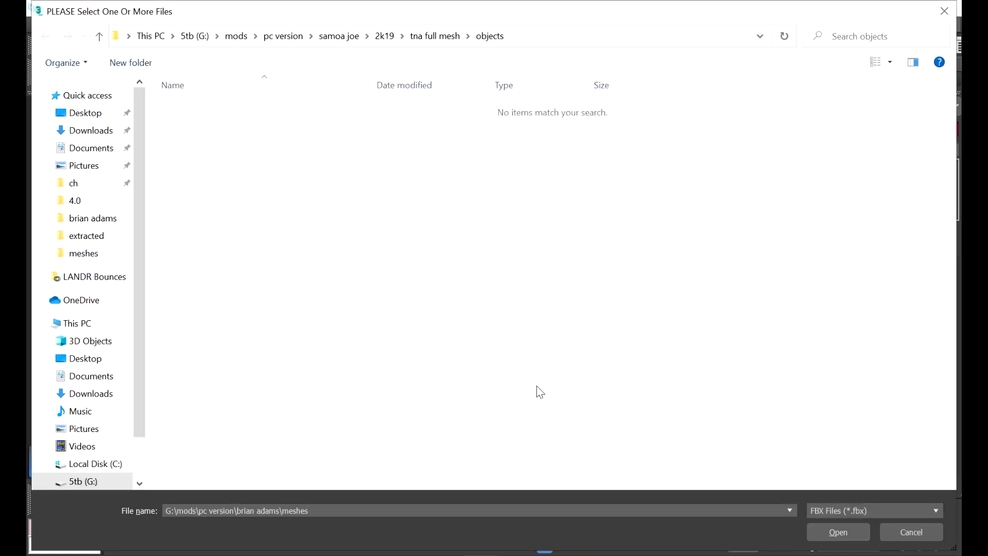
key(Return)
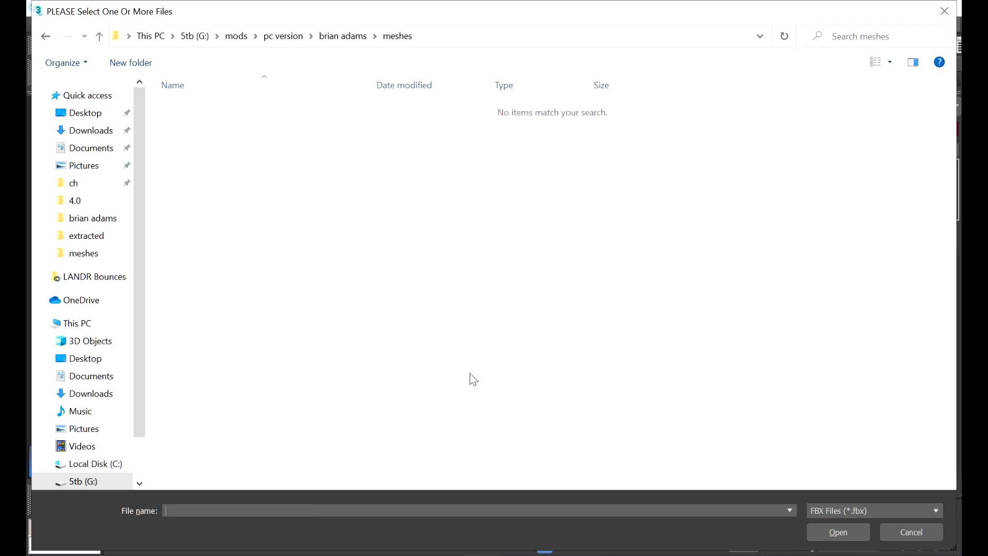
click(838, 511)
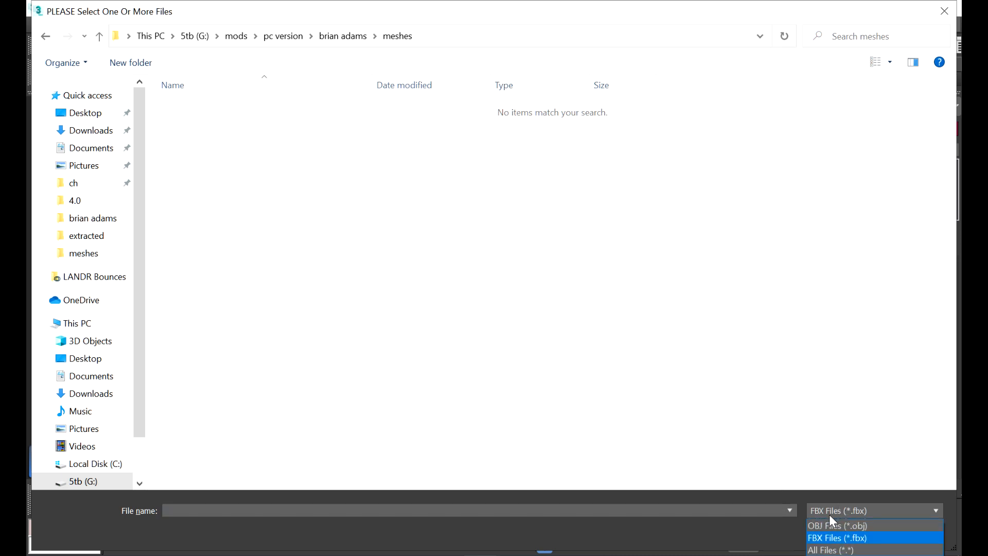
click(825, 526)
click(213, 108)
ctrl+click(226, 125)
click(826, 532)
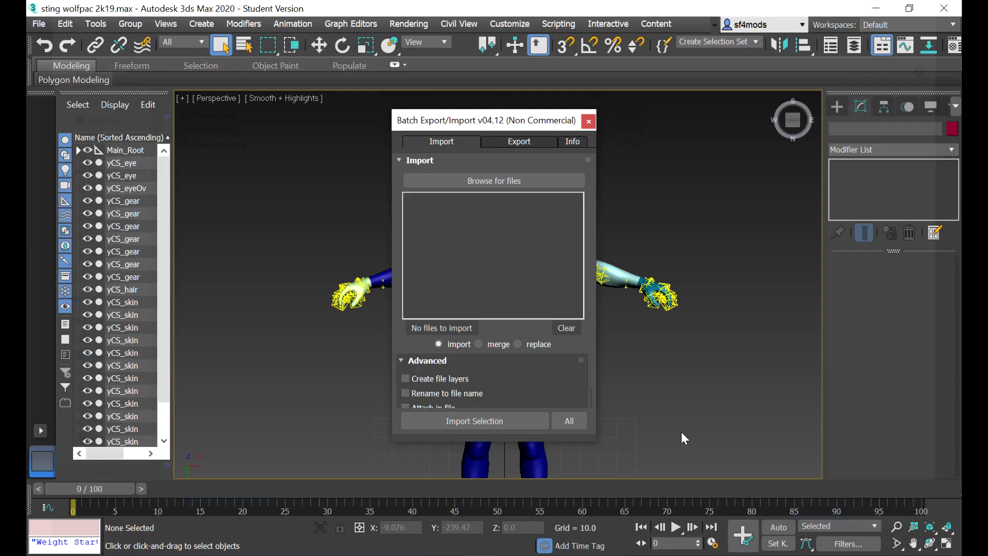
Import all listed OBJ files with the current OBJ import options and close the batch import tool
click(568, 421)
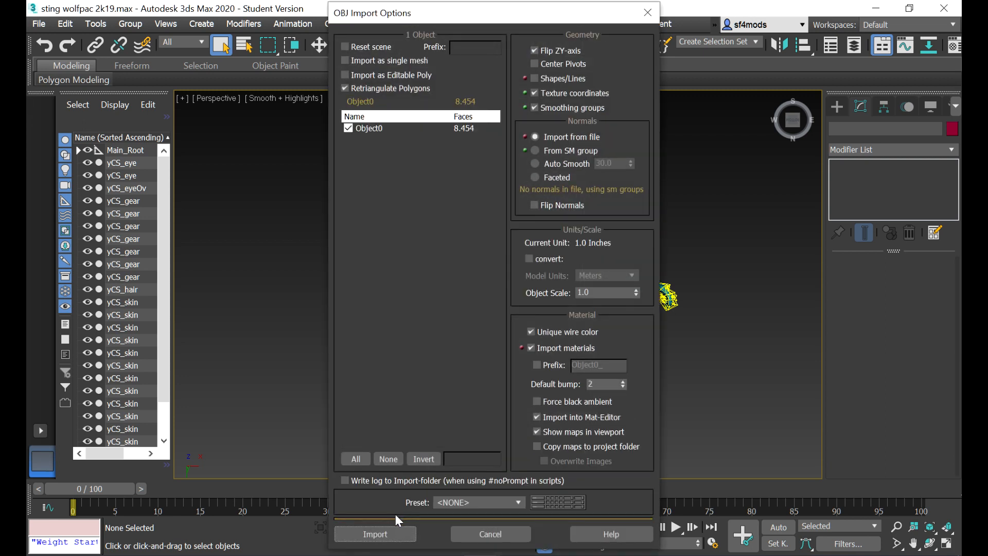
click(388, 530)
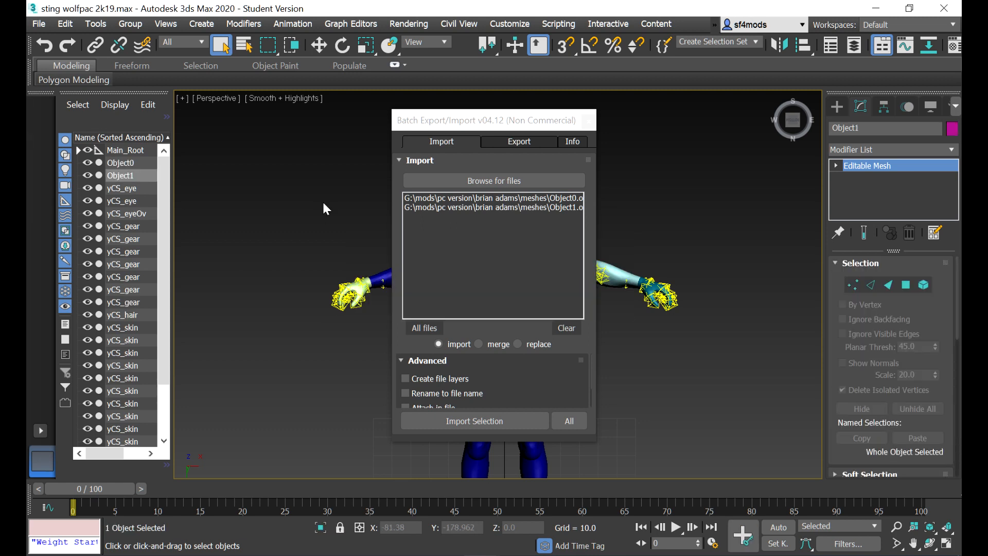
click(589, 121)
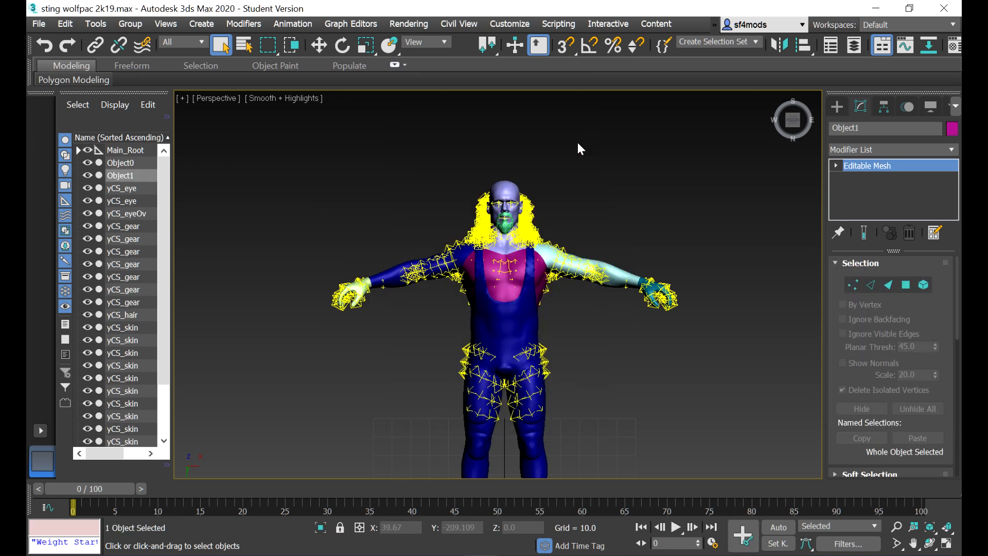
Select the imported body mesh Object0 and add a Skin Wrap modifier to it
scroll(546, 188, up, 5)
scroll(544, 194, up, 2)
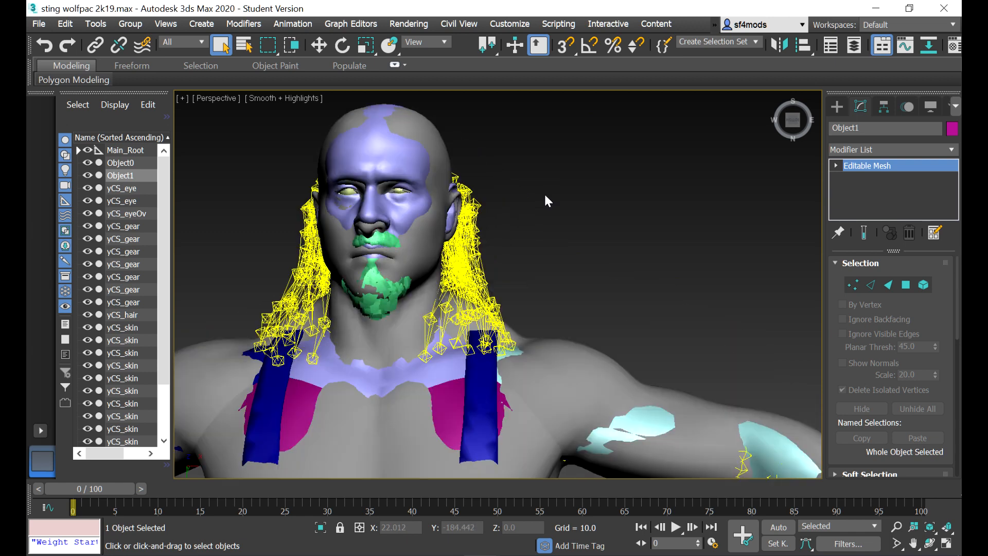
scroll(545, 196, down, 6)
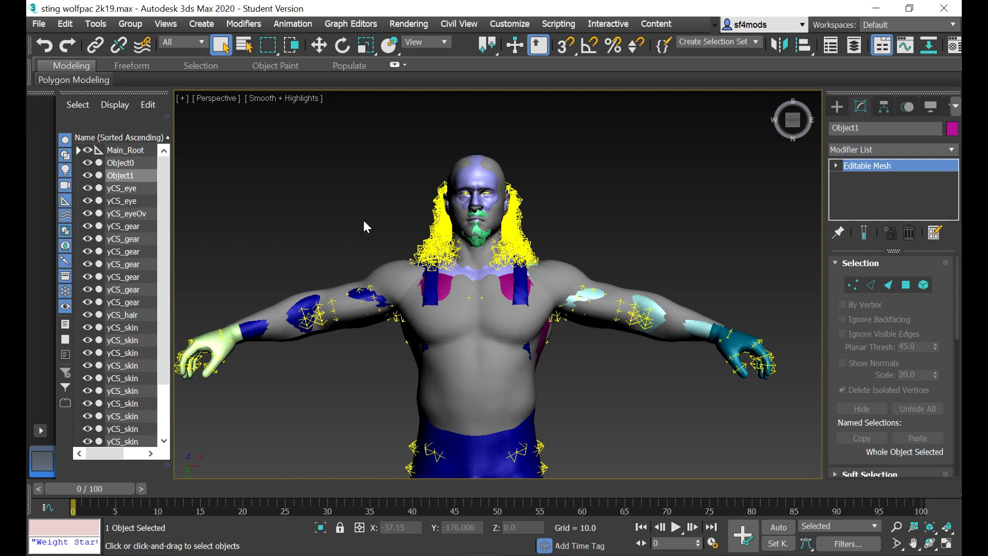
scroll(364, 222, down, 2)
scroll(358, 242, up, 4)
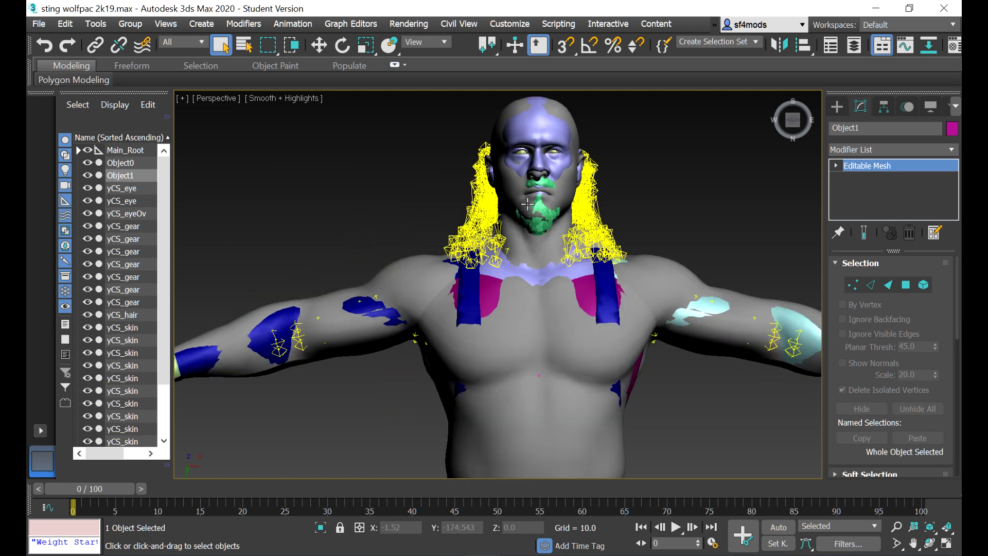
key(ctrl+z)
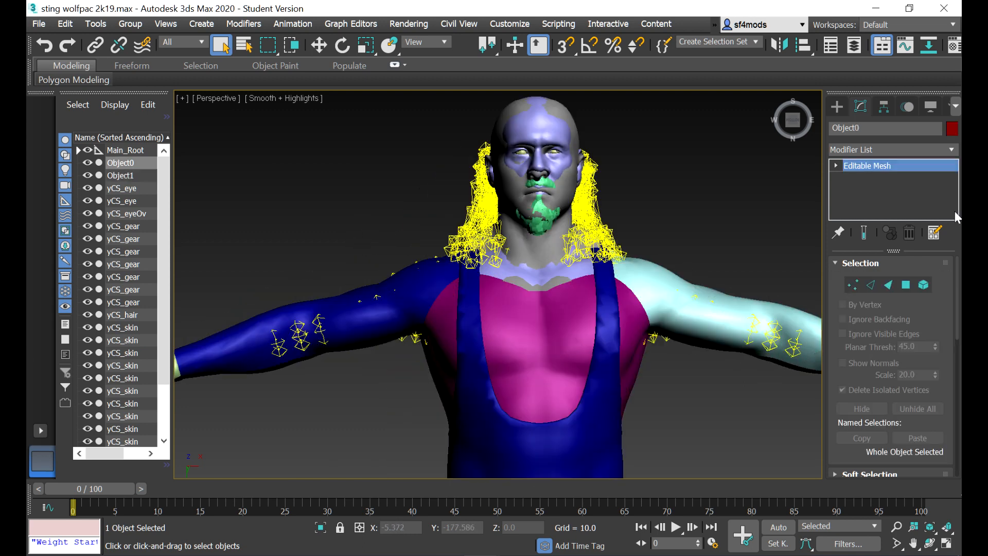
click(952, 149)
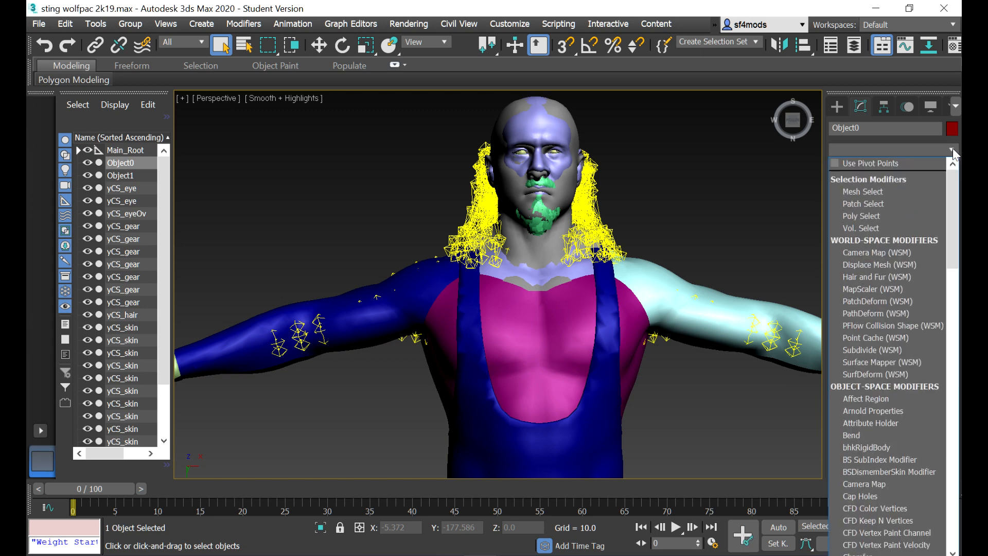
drag(949, 183, 949, 384)
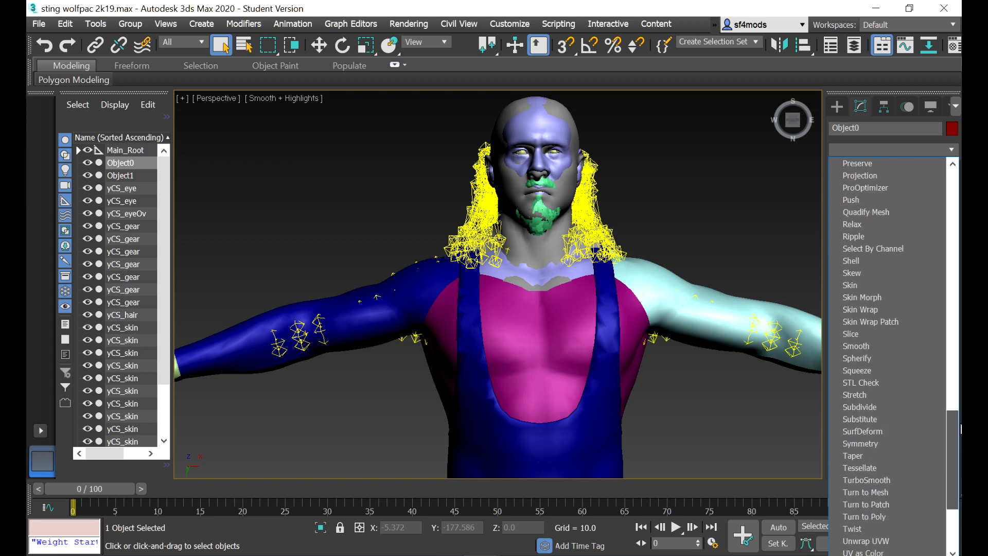
click(868, 312)
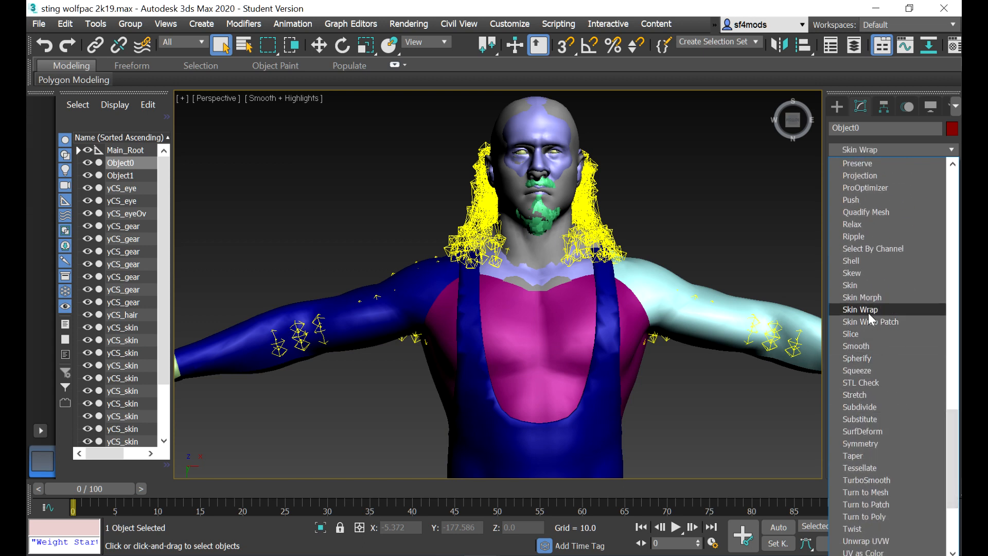
click(868, 312)
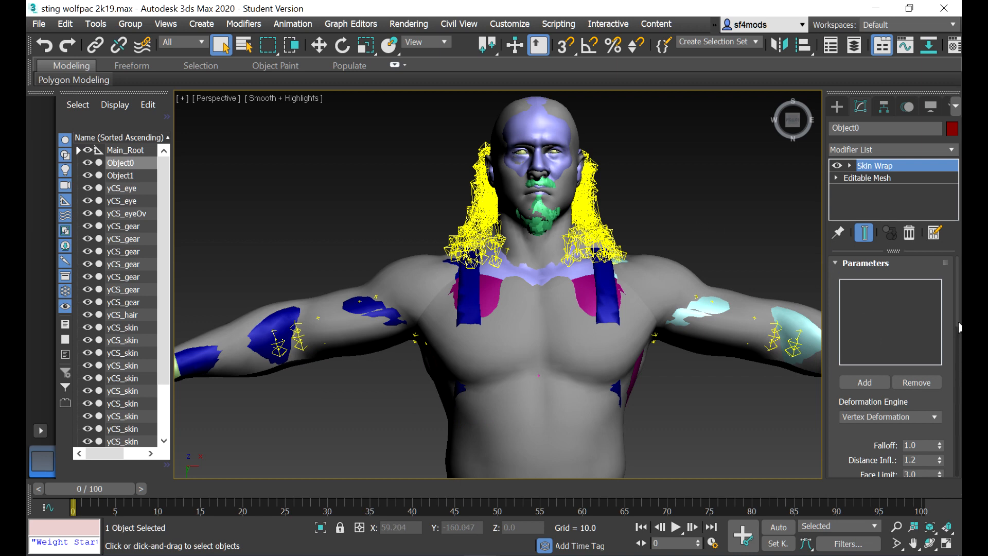
Set the falloff of Object0's Skin Wrap modifier to 0.001
drag(958, 325, 936, 429)
mouse_move(957, 323)
mouse_down()
mouse_move(958, 371)
mouse_move(955, 314)
mouse_up()
click(866, 411)
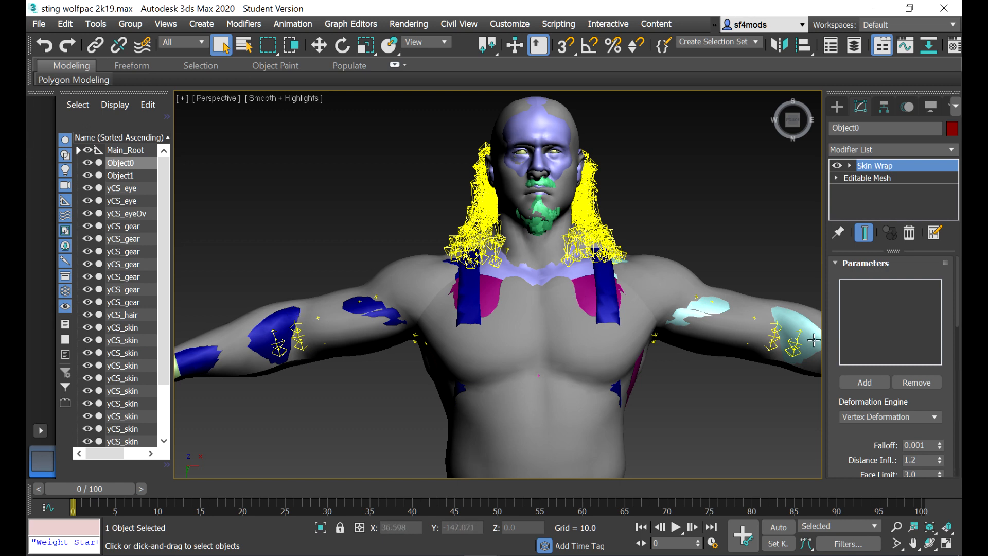
Add the head, chest and both arm yCS_skin meshes to Object0's Skin Wrap and convert the wrap to a Skin modifier
click(864, 382)
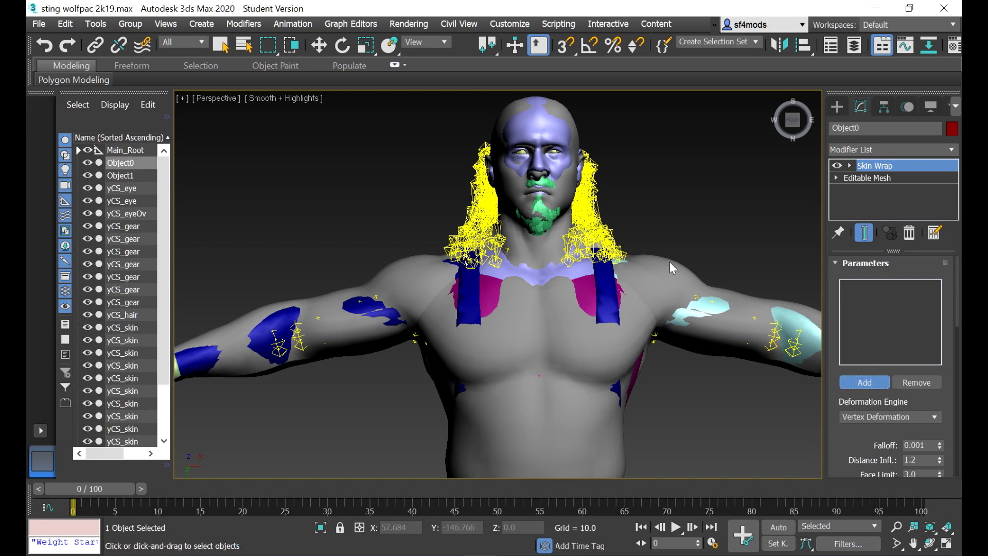
click(516, 132)
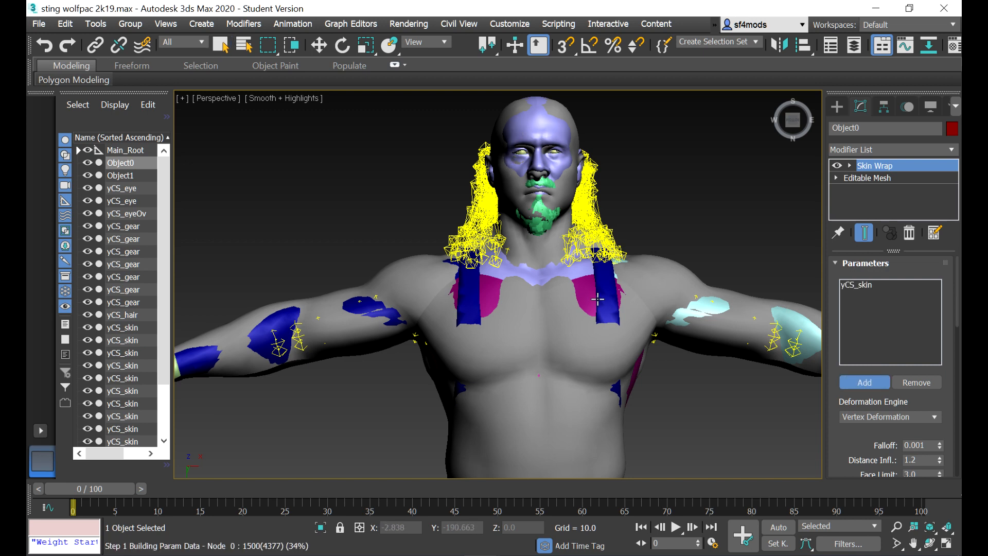
click(694, 318)
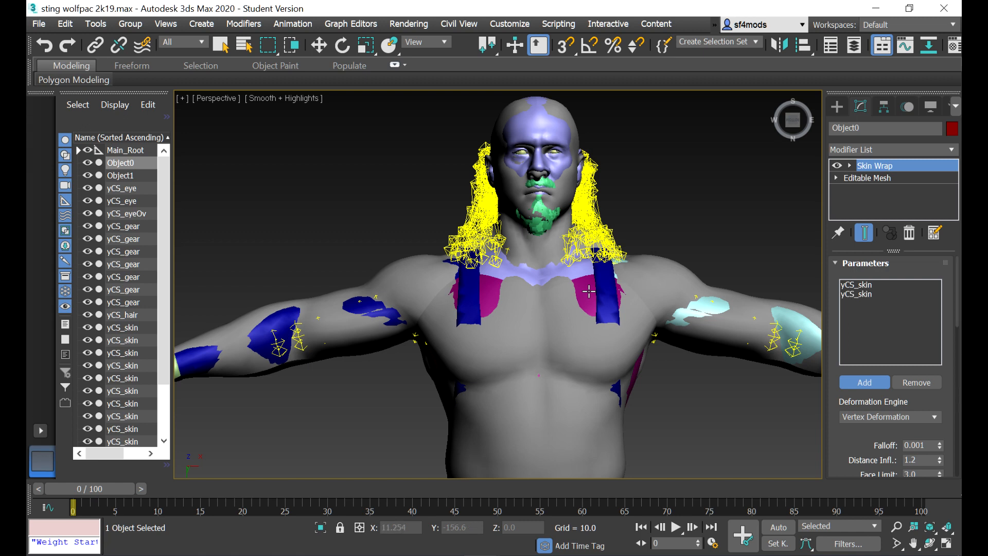
click(701, 308)
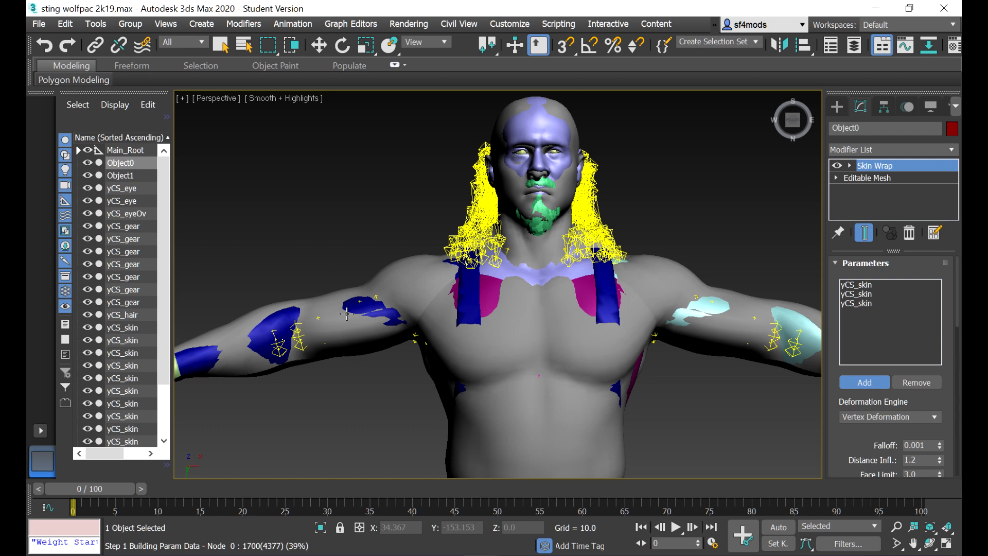
click(285, 315)
drag(960, 270, 951, 344)
click(893, 420)
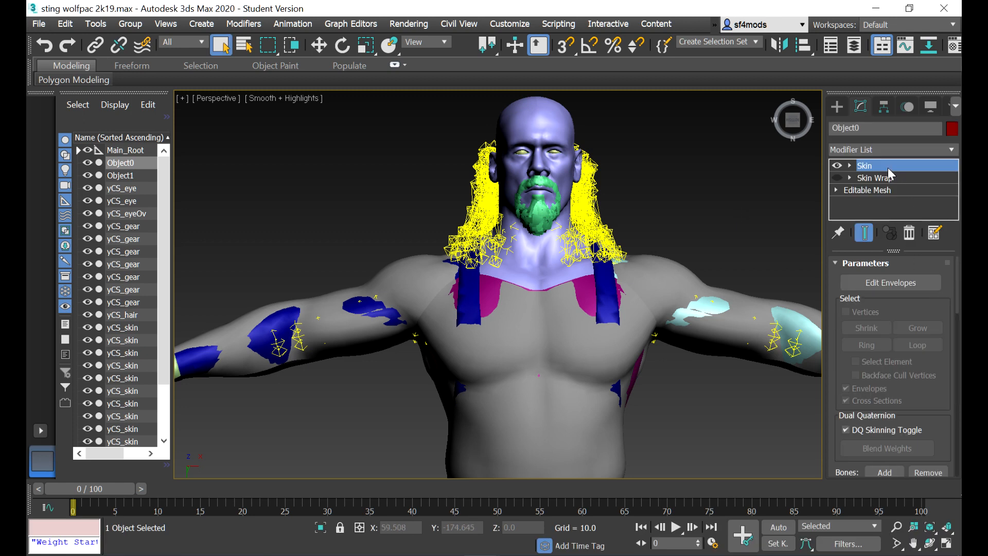
Set the bone affect limit of Object0's Skin modifier to 7 in its advanced parameters
click(838, 263)
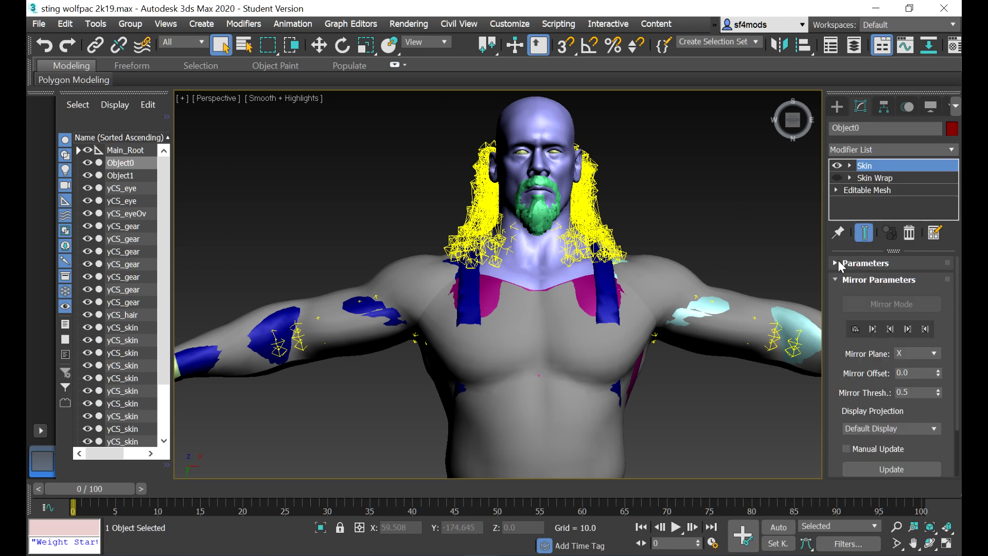
click(838, 279)
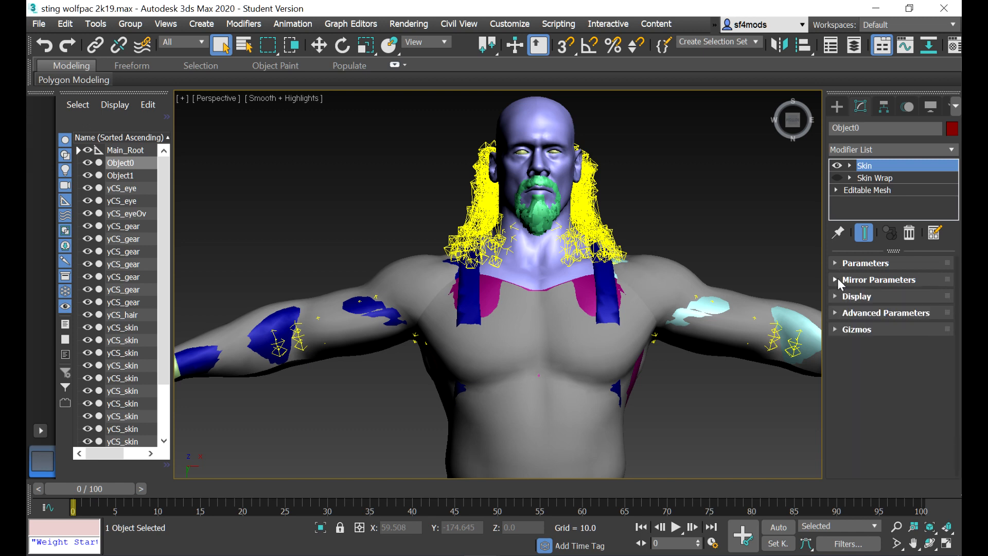
click(834, 310)
click(918, 307)
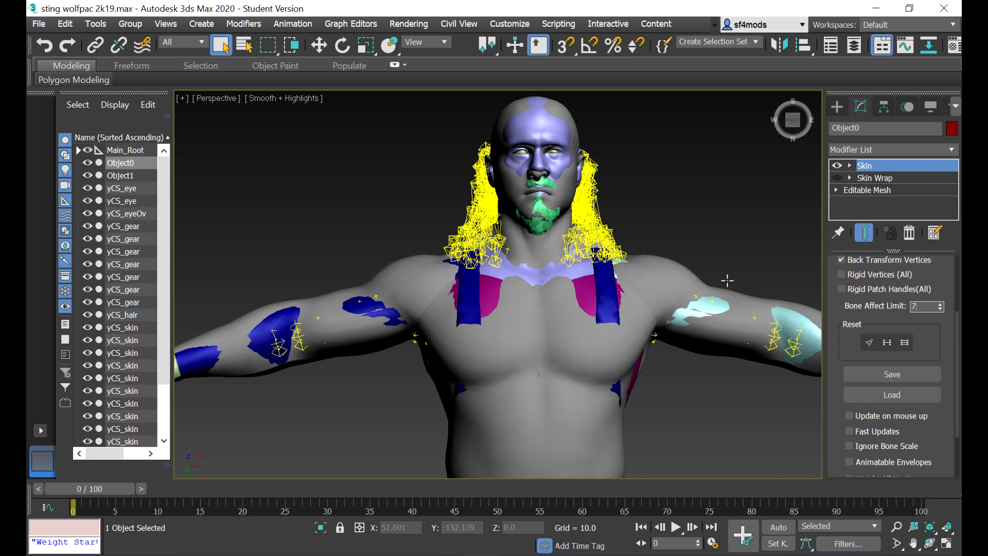
Run the export_bone_weights_to_file.ms script on Object0
click(559, 26)
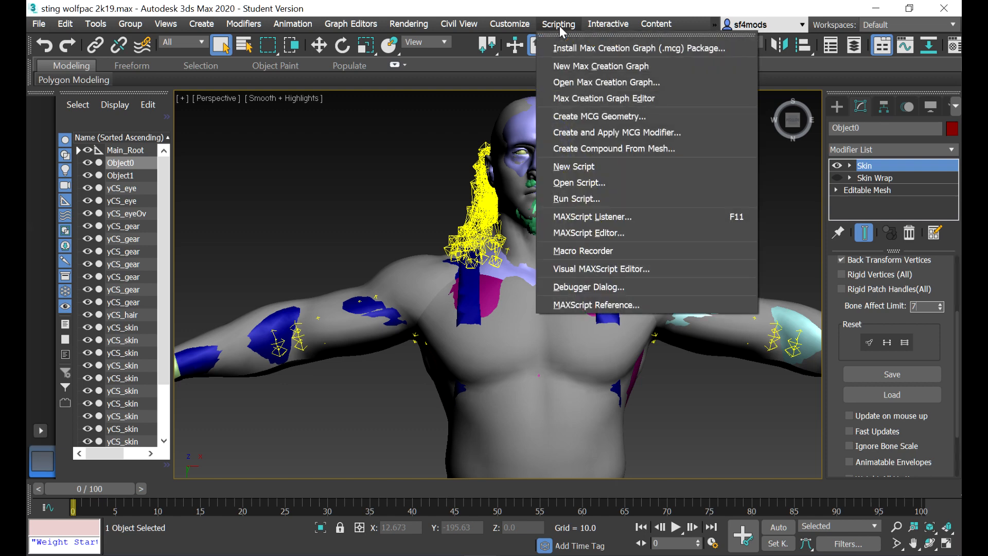
click(556, 194)
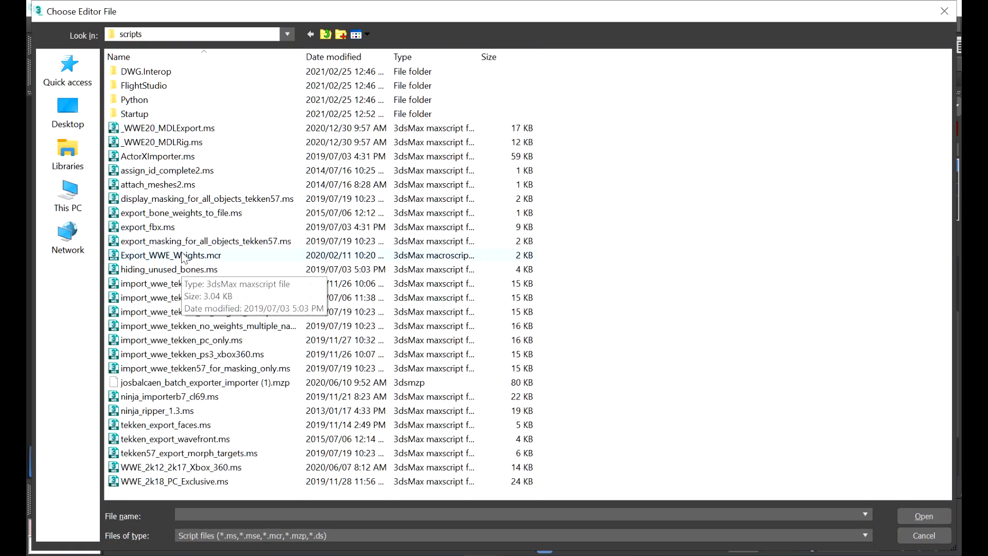
double_click(179, 215)
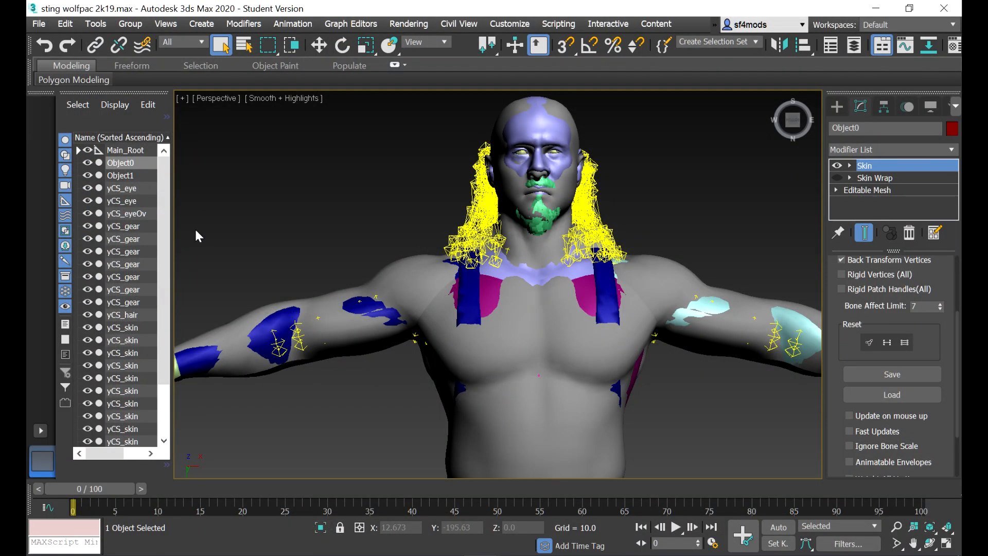
text(G:\mods\pc version\brian adams\meshes)
key(Return)
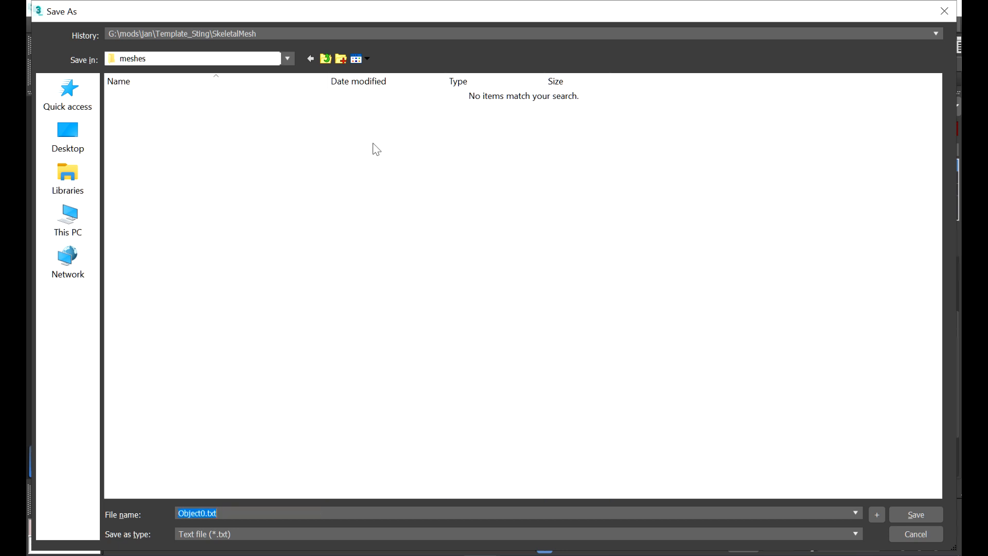
Copy the path of the brian adams folder in File Explorer and open that folder as the weight file's save location
click(331, 58)
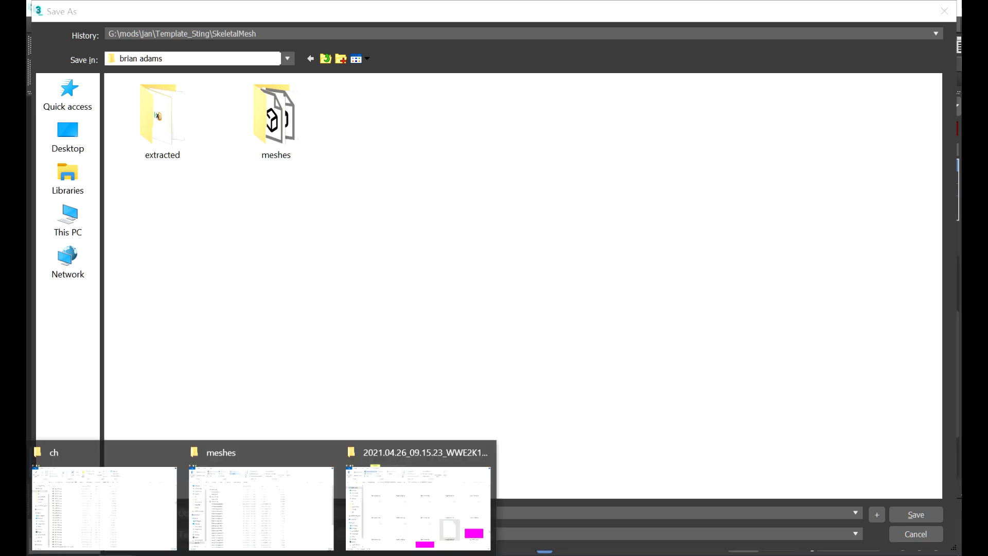
click(261, 502)
click(318, 115)
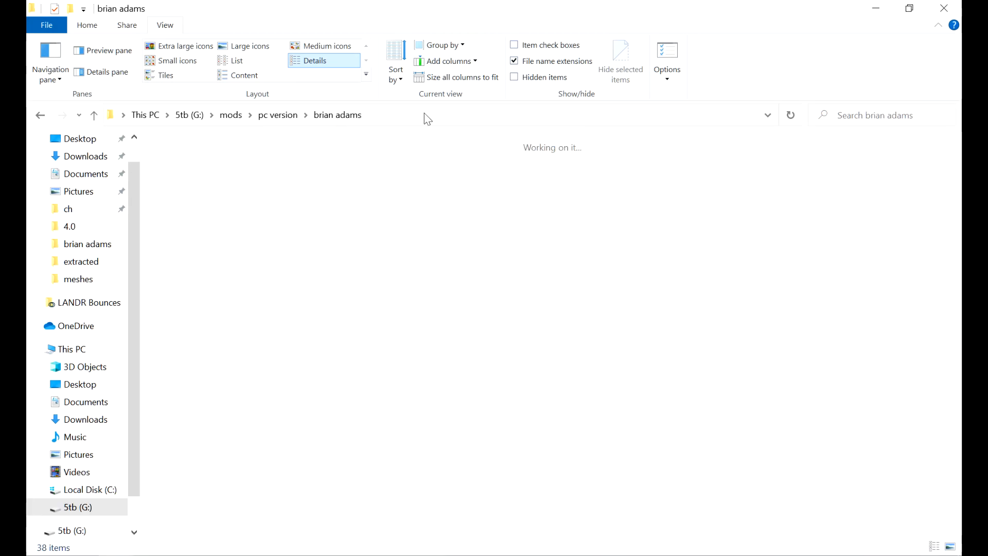
click(423, 116)
key(ctrl+c)
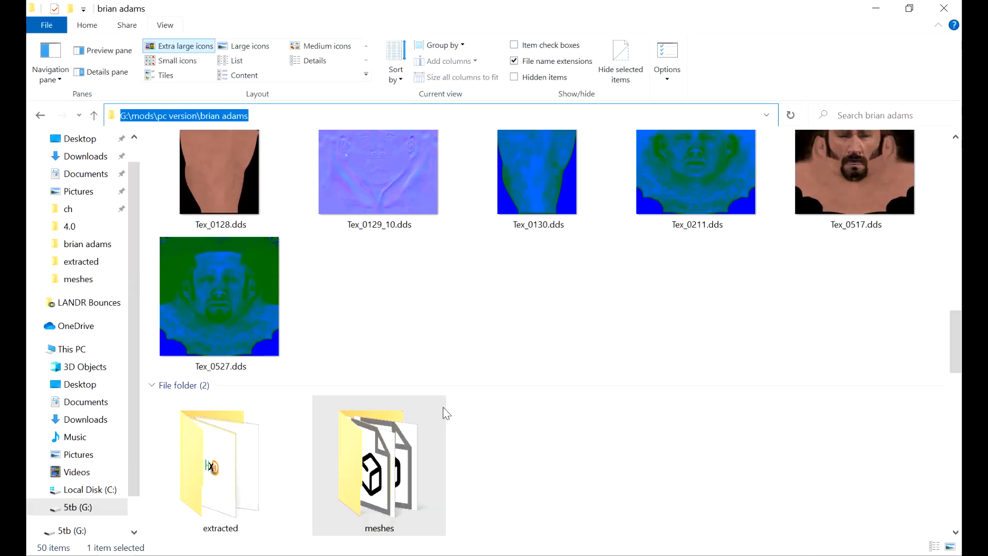
key(alt+Tab)
key(ctrl+v)
Save Object0's bone weights as object0.txt in the brian adams folder
double_click(286, 509)
text(obj)
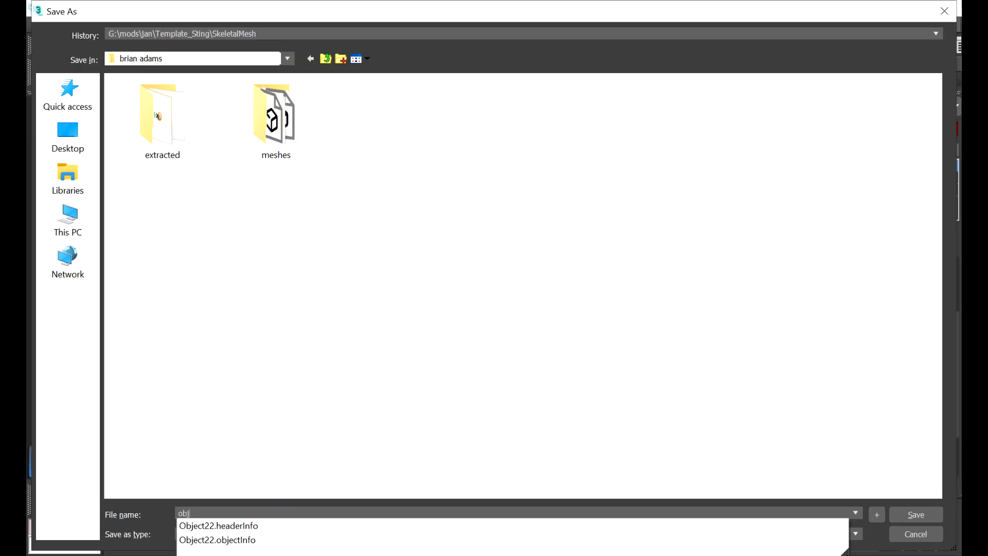
text(ect0.txt)
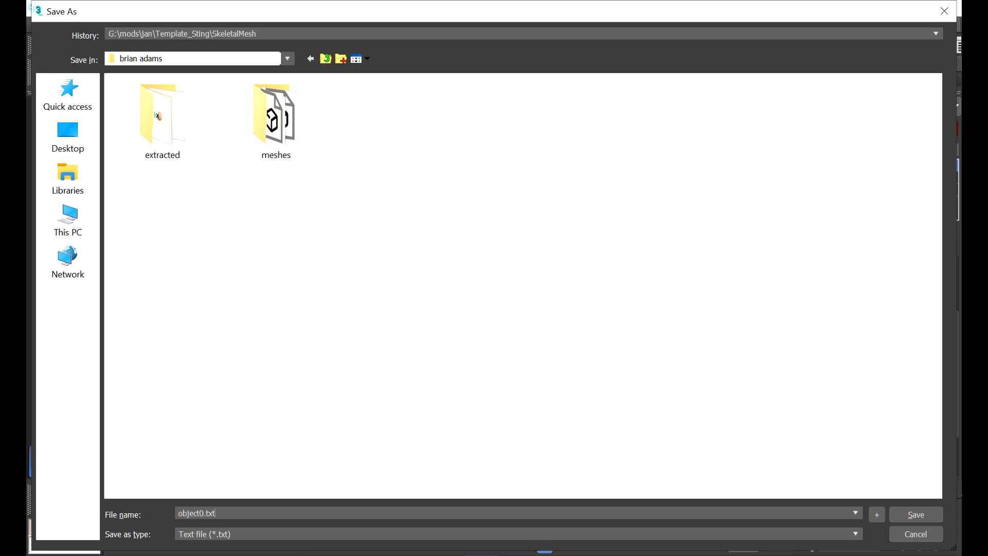
key(Return)
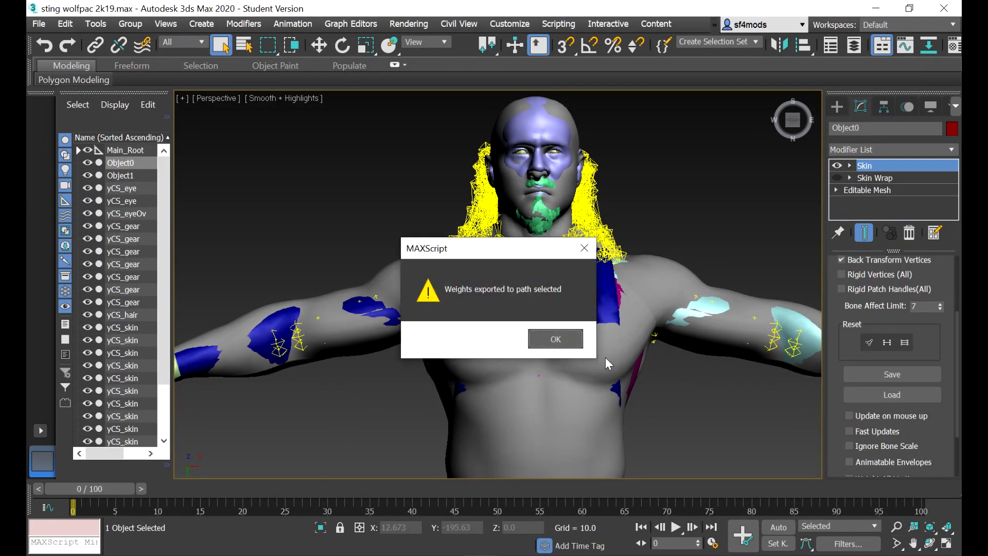
click(571, 341)
Select the imported mesh Object1 and add a Skin Wrap modifier with a falloff of 0.001
scroll(584, 300, down, 2)
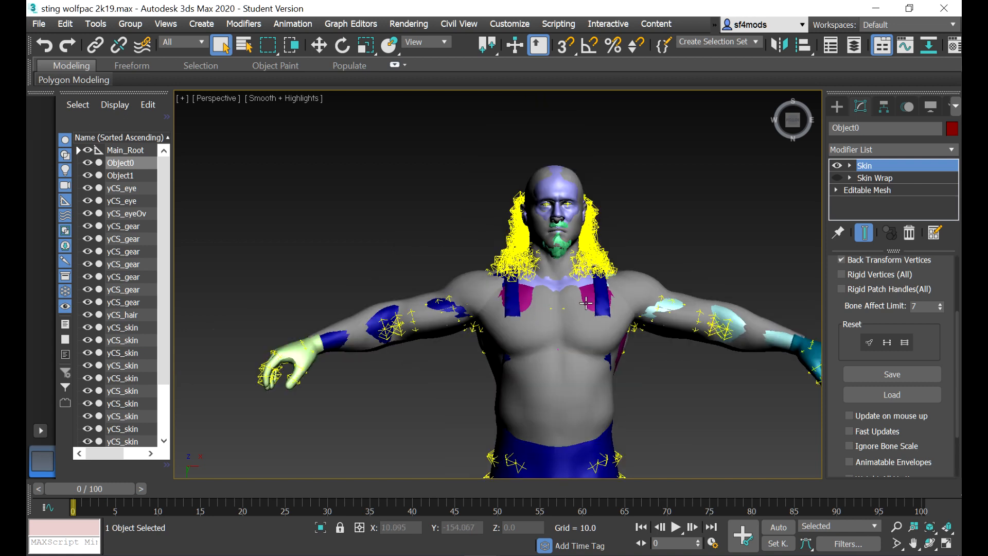
click(563, 322)
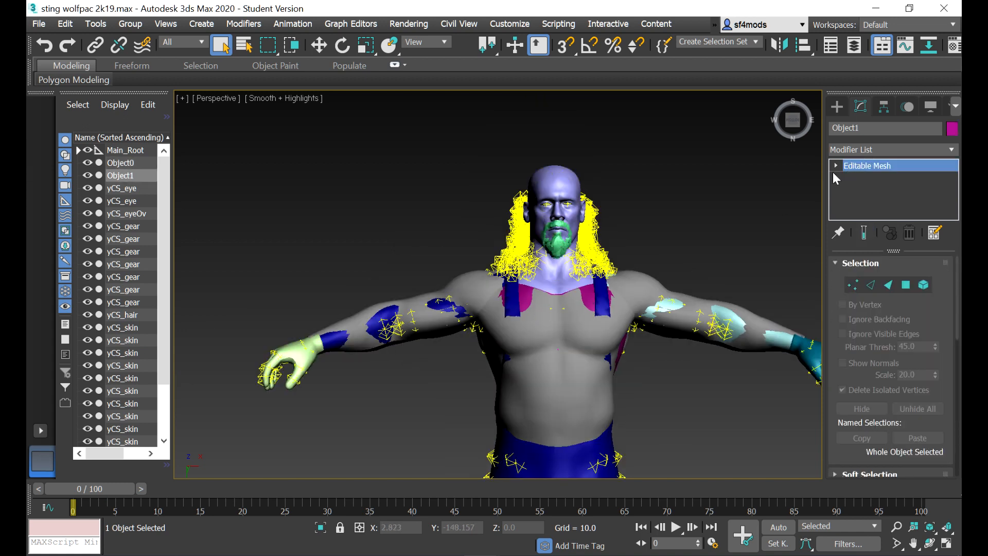
click(836, 165)
click(951, 150)
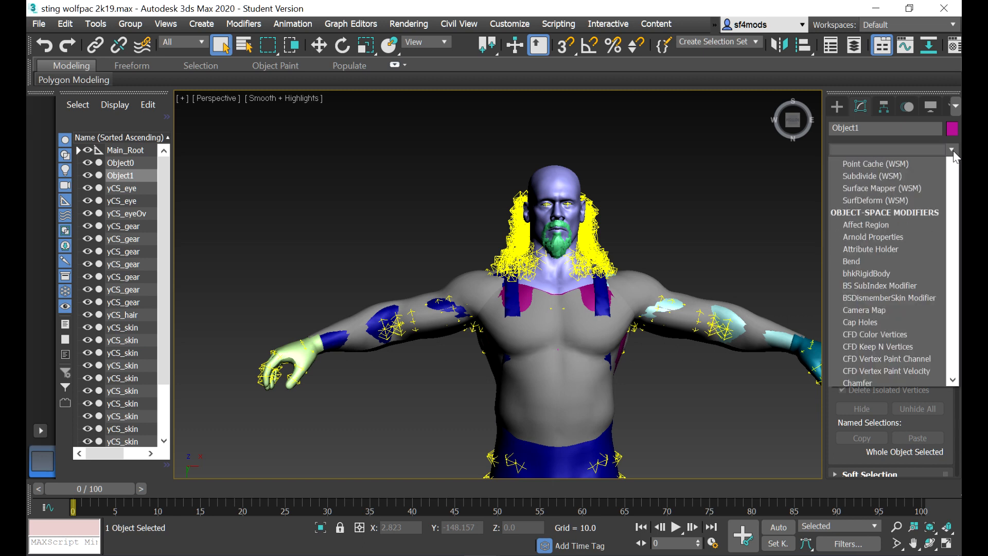
scroll(866, 395, down, 15)
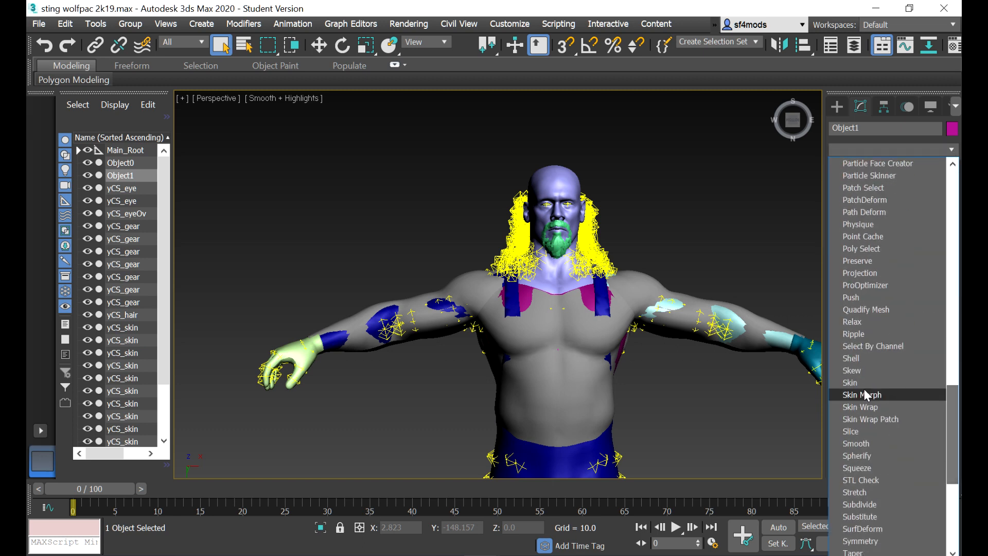
click(864, 406)
drag(959, 353, 958, 288)
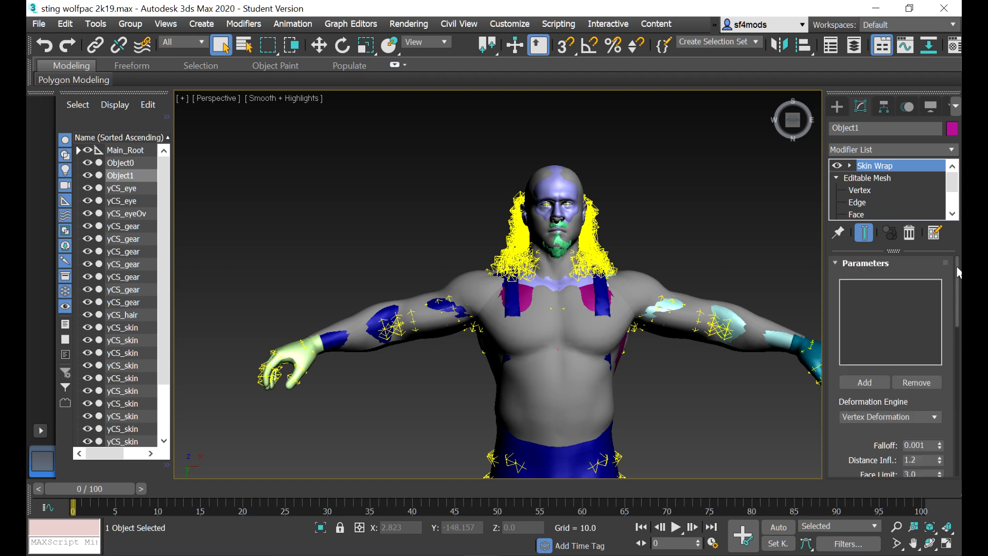
Hide the two yCS_gear meshes covering the model's hands
click(858, 384)
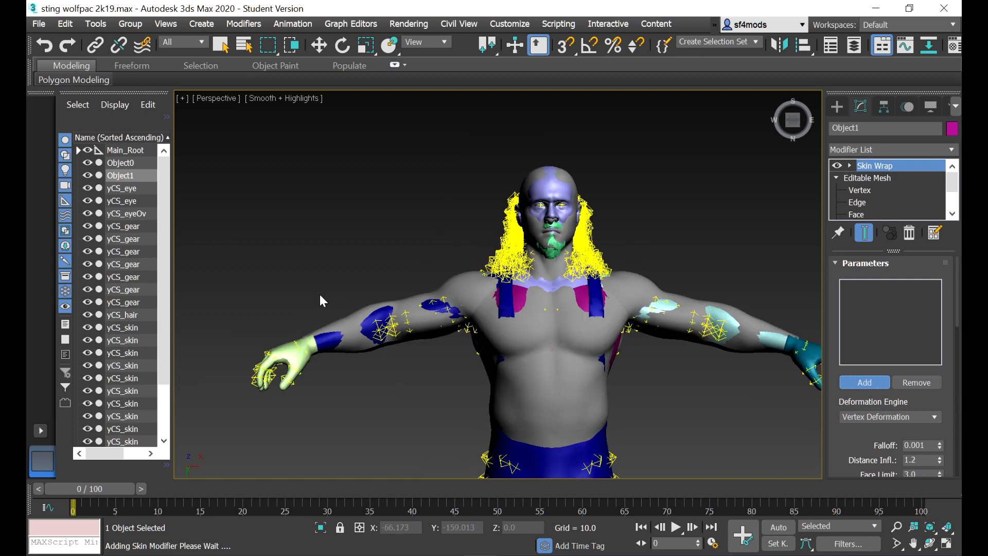
click(855, 381)
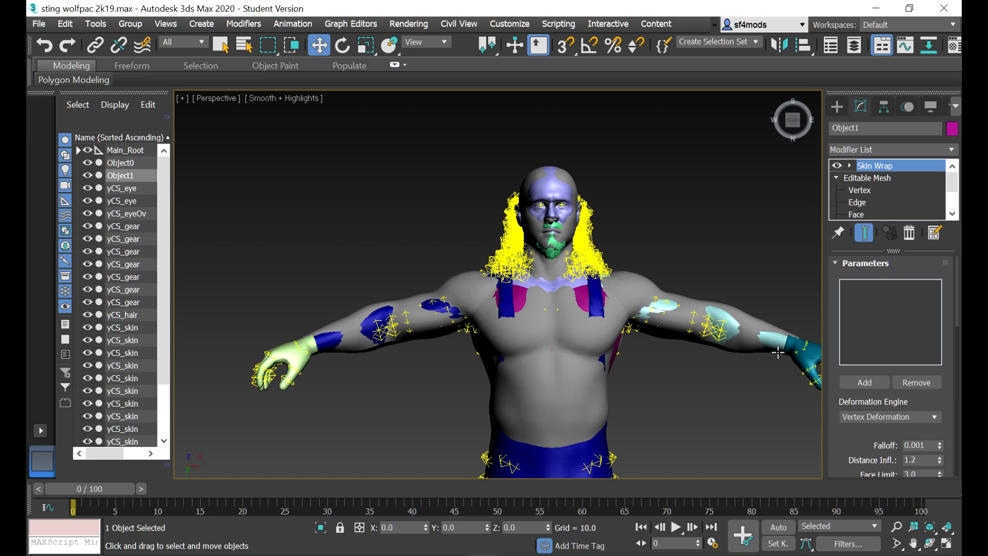
click(806, 359)
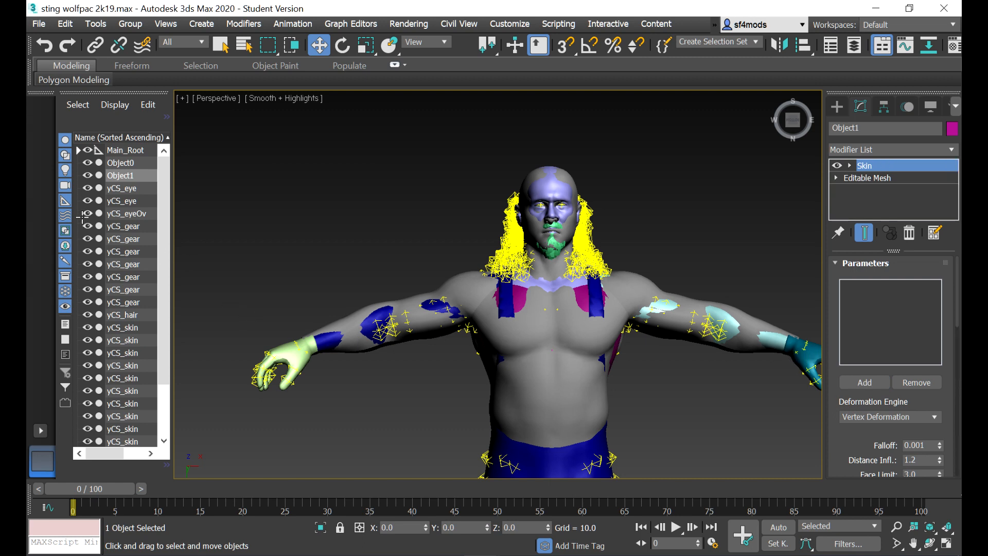
click(123, 289)
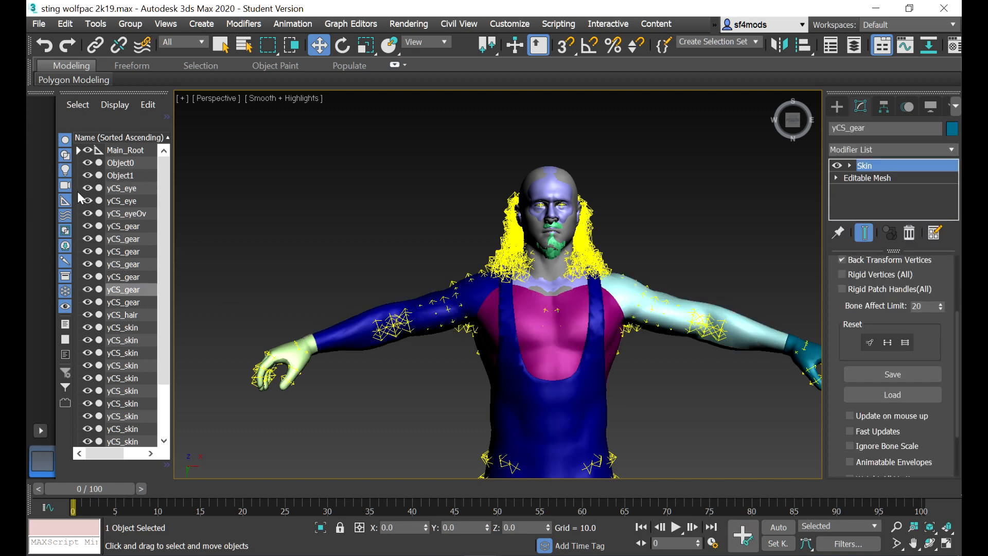
click(88, 289)
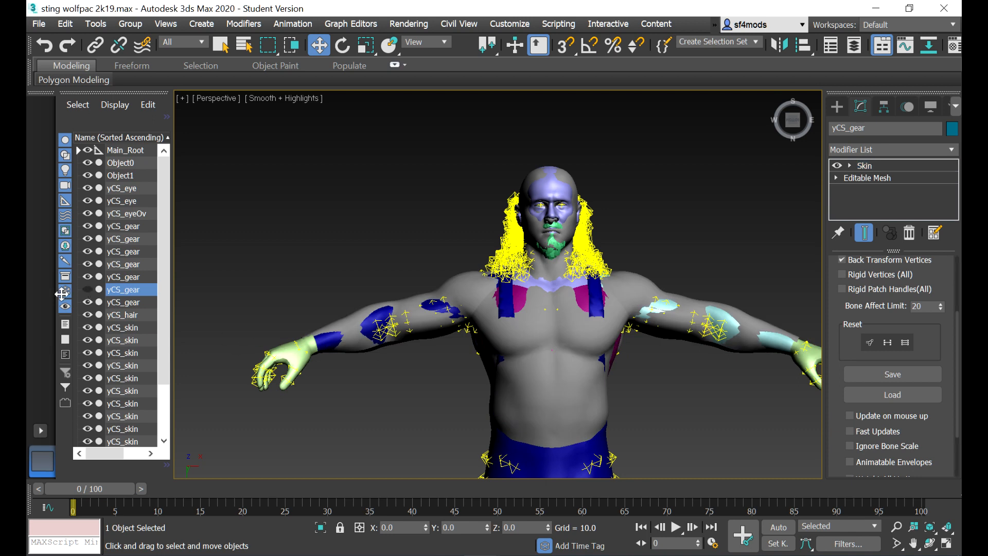
key(Up)
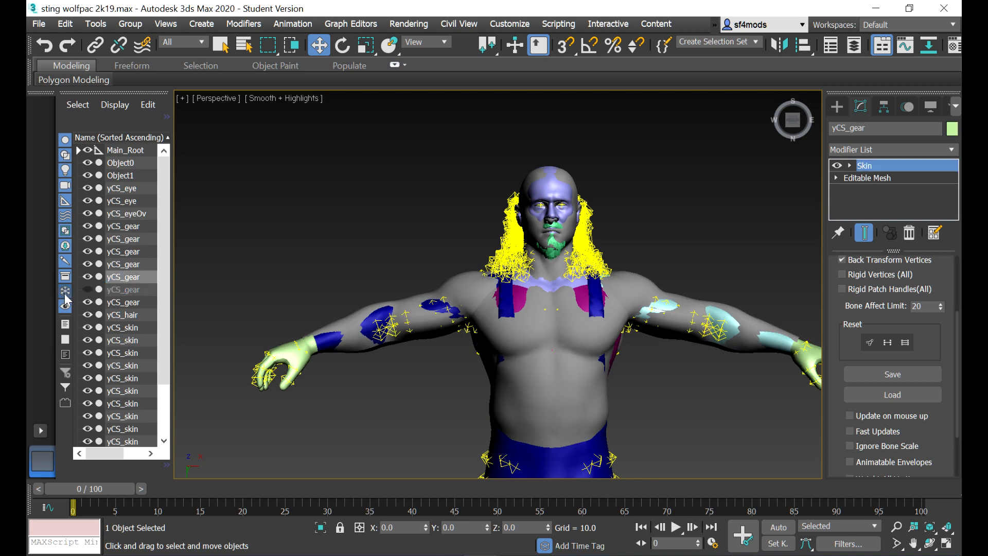
click(87, 277)
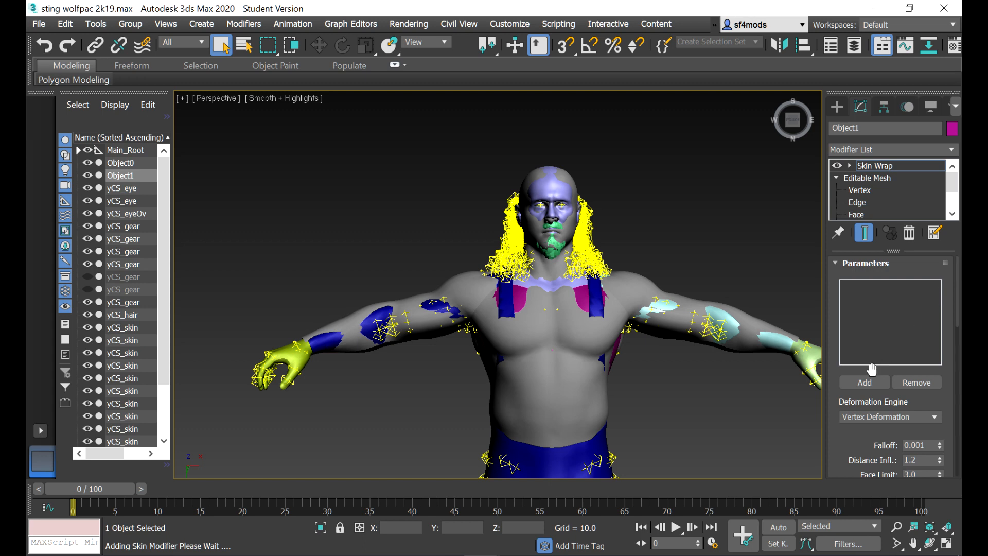
Add the head, chest, both arm and both hand yCS_skin meshes to Object1's Skin Wrap and convert the wrap to Skin
click(865, 382)
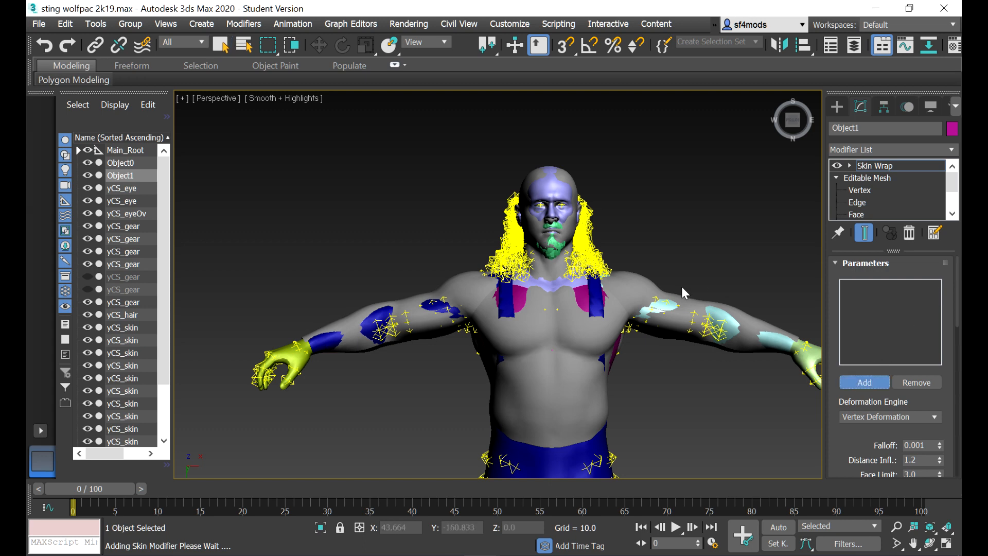
scroll(681, 286, up, 3)
scroll(682, 286, down, 3)
click(546, 192)
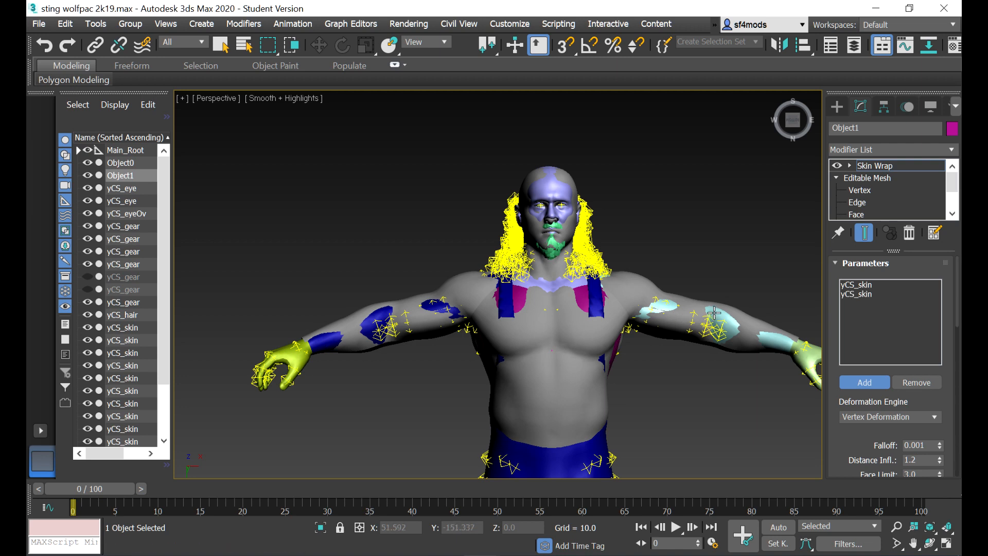
click(714, 312)
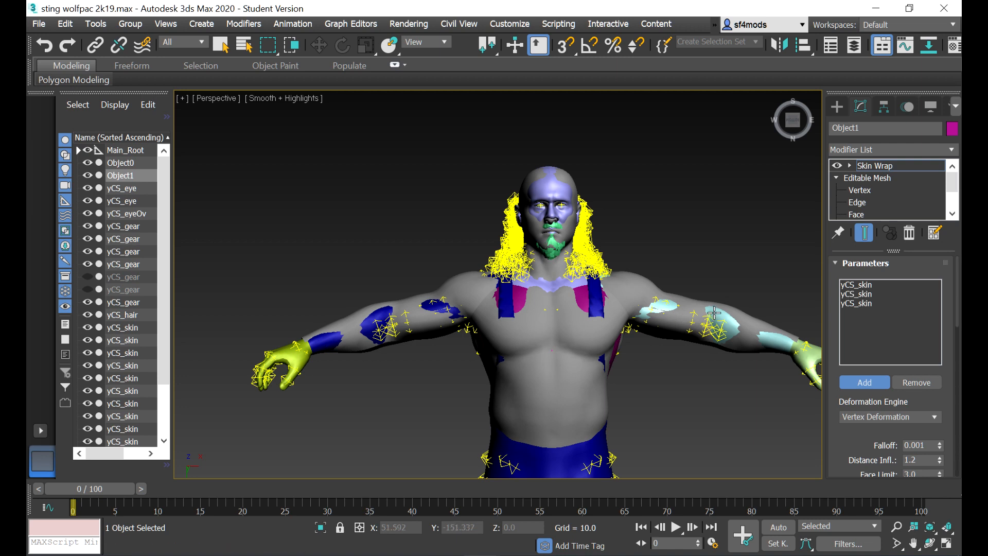
click(322, 342)
click(801, 362)
click(283, 355)
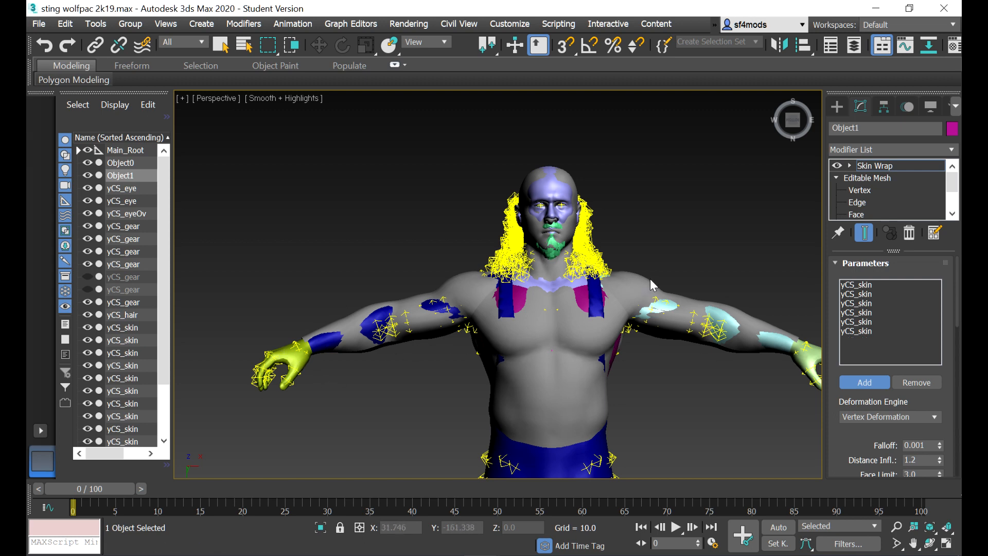
drag(959, 295, 960, 370)
click(920, 406)
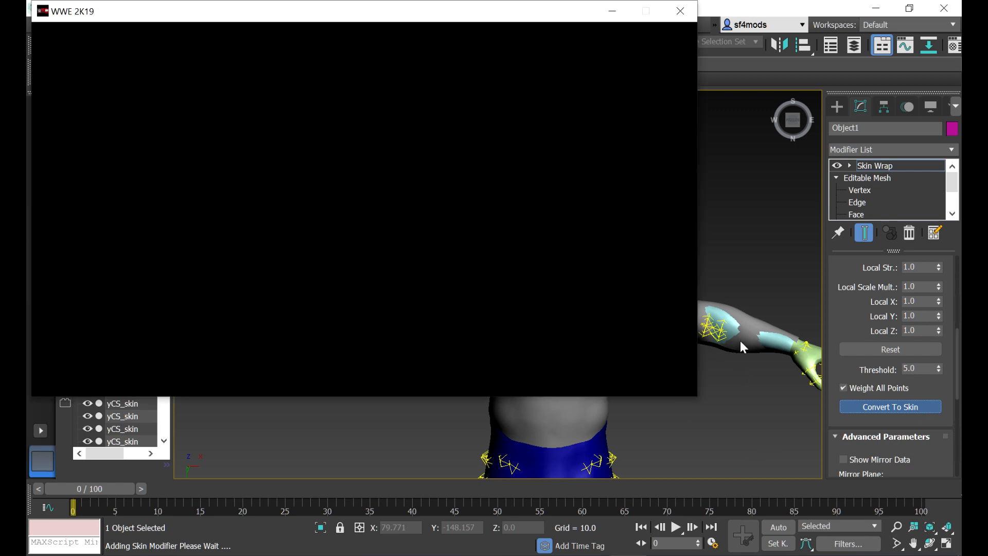
Return to 3ds Max and set the bone affect limit of Object1's Skin modifier to 7
click(781, 3)
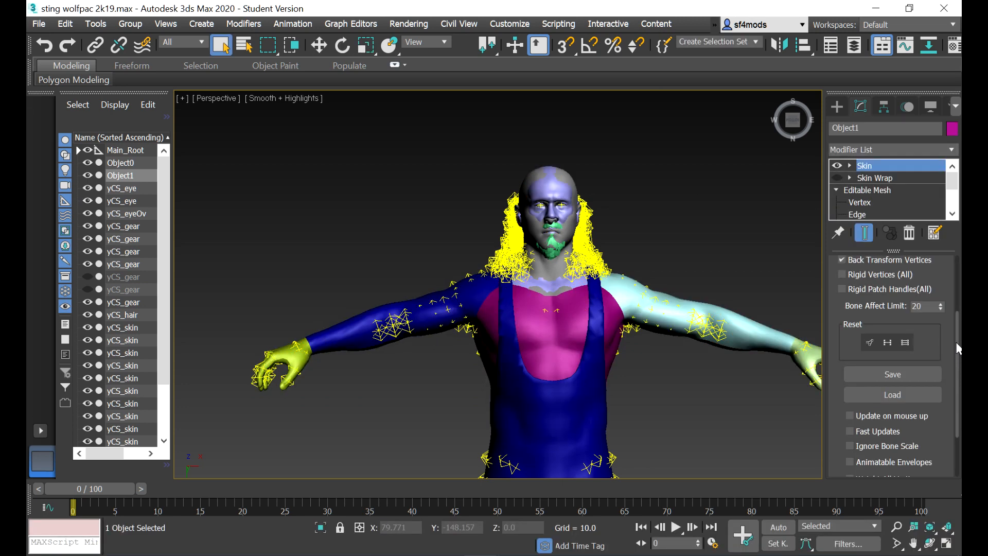
double_click(923, 307)
text(7)
Run the export_bone_weights_to_file.ms script and save Object1's bone weights as Object1.txt in the brian adams folder
click(559, 24)
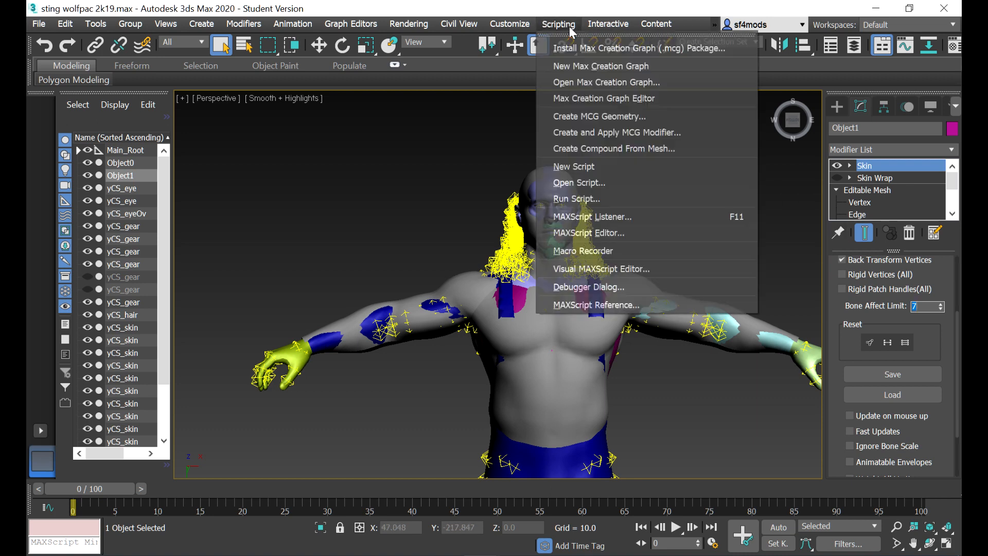
click(556, 198)
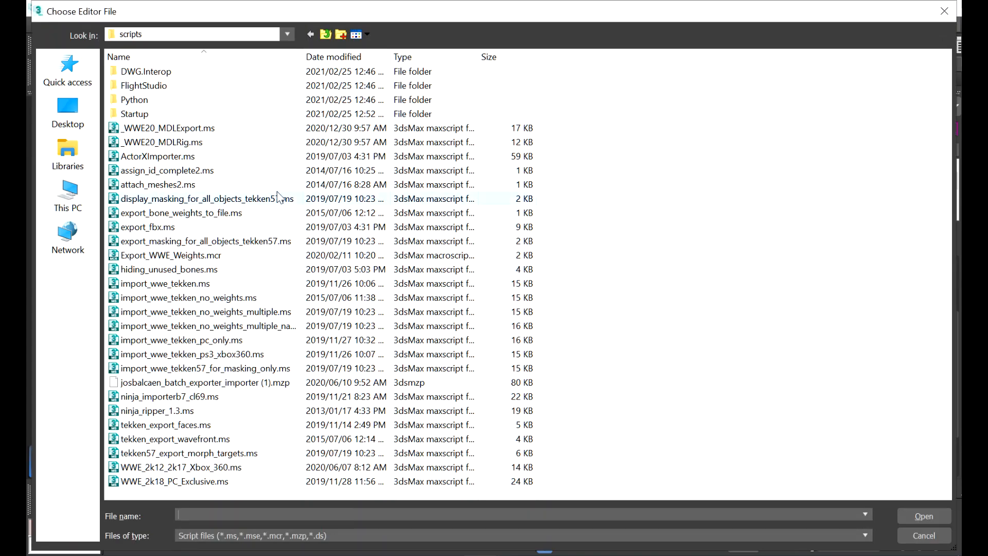
double_click(191, 213)
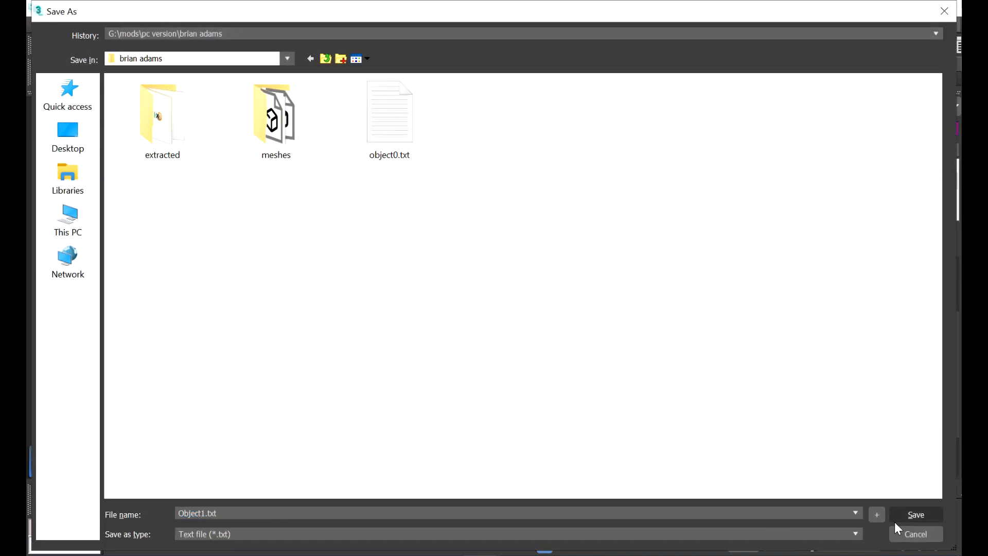
click(910, 516)
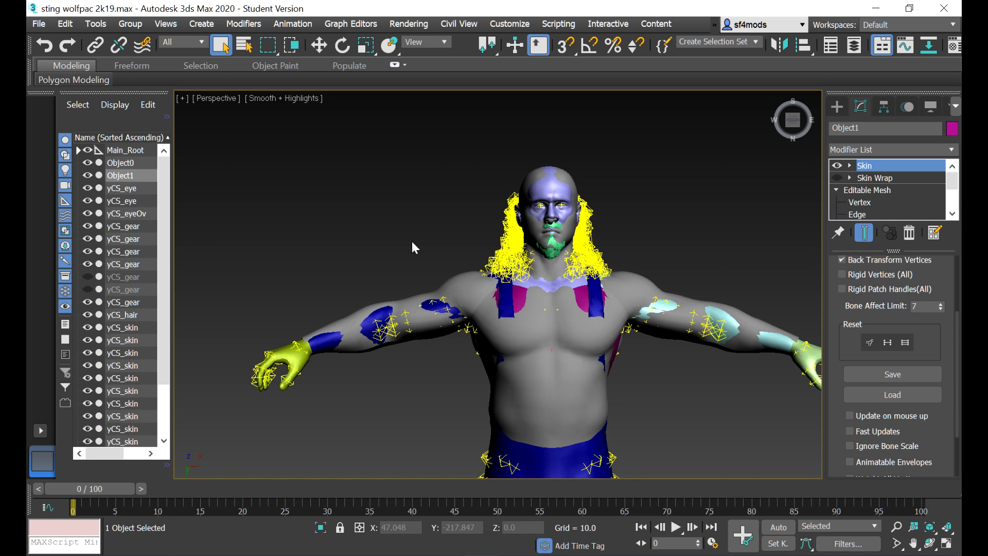
key(Return)
click(316, 238)
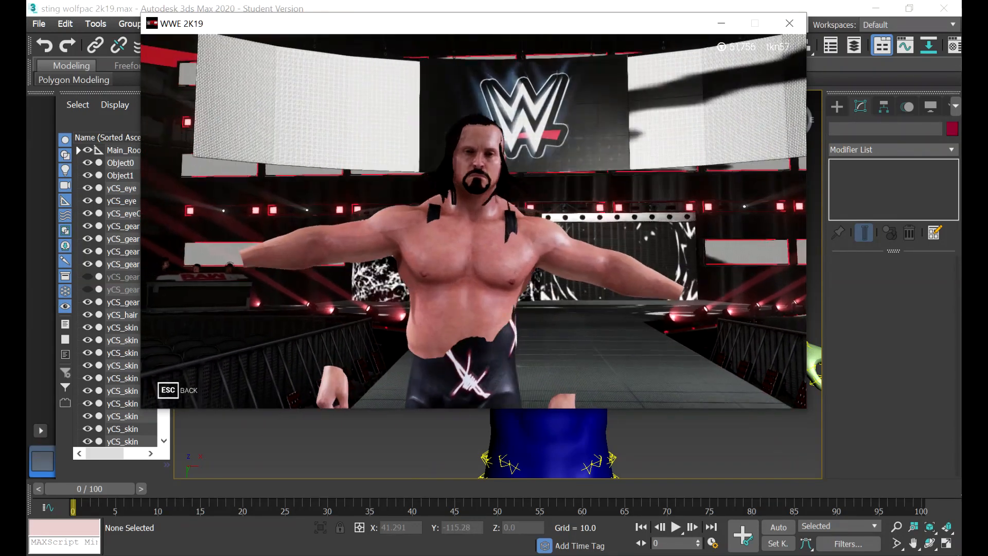
Leave the entrance preview in WWE 2K19, switch to X-Rey and import the weights from object0.txt into Object0
key(Escape)
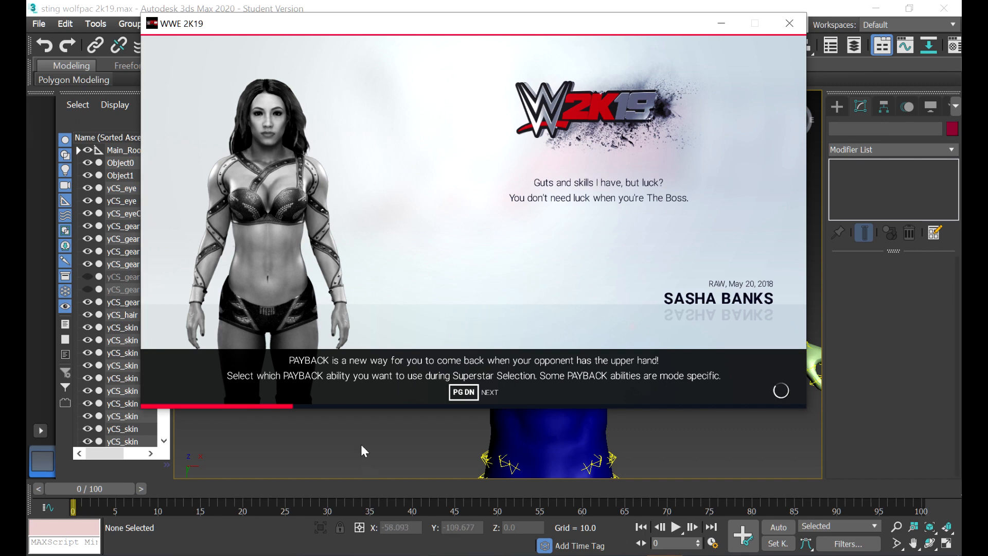
click(360, 443)
click(210, 554)
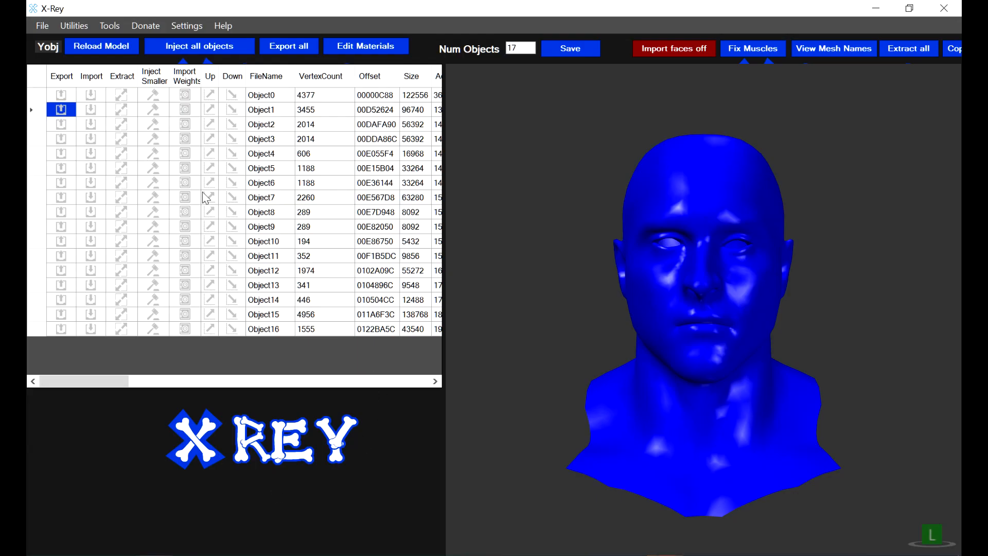
click(184, 95)
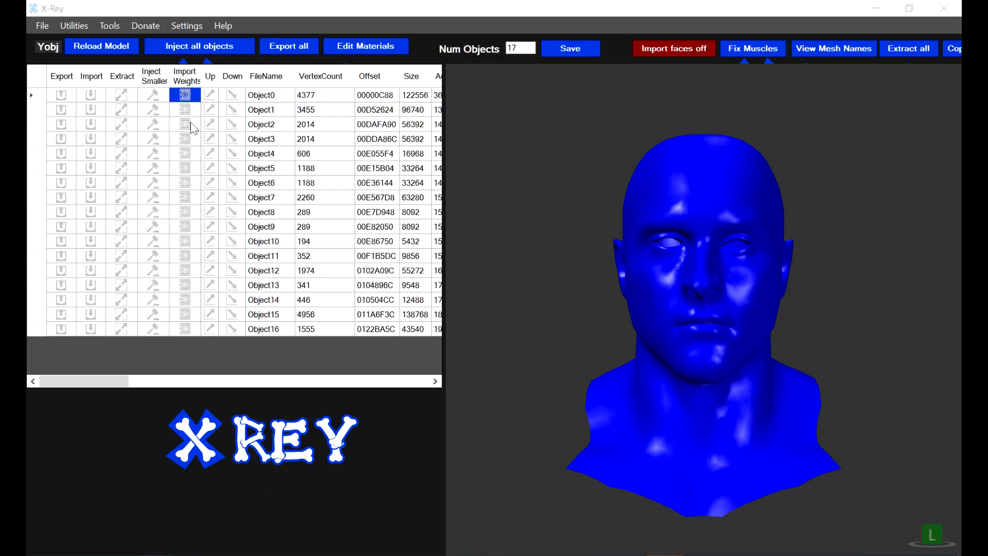
click(325, 44)
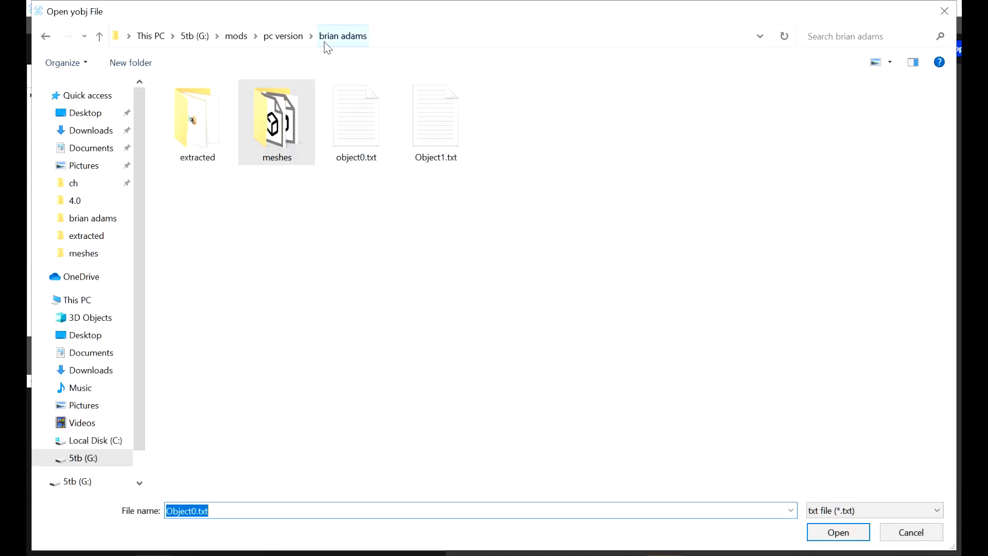
double_click(349, 130)
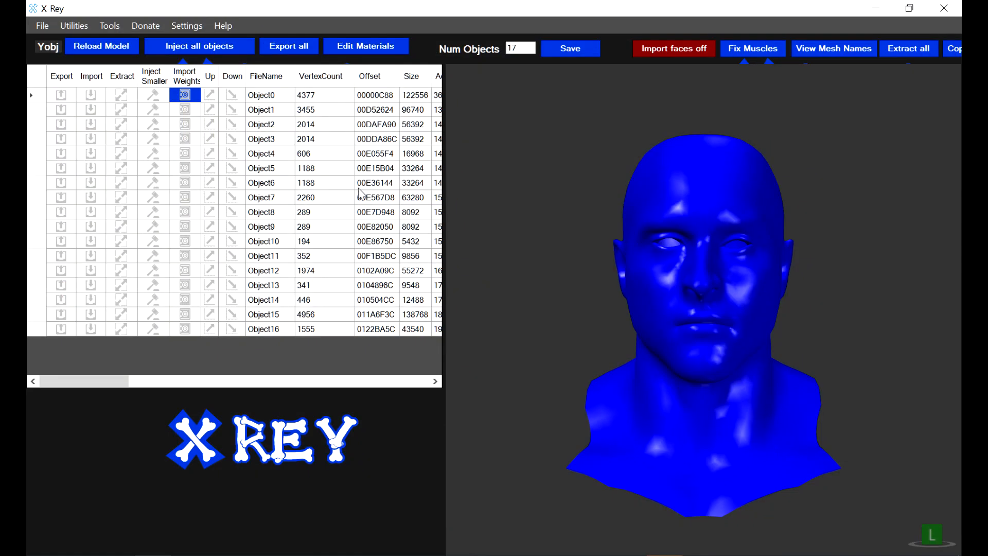
key(Return)
Import the weights from Object1.txt into Object1 of the model
click(185, 110)
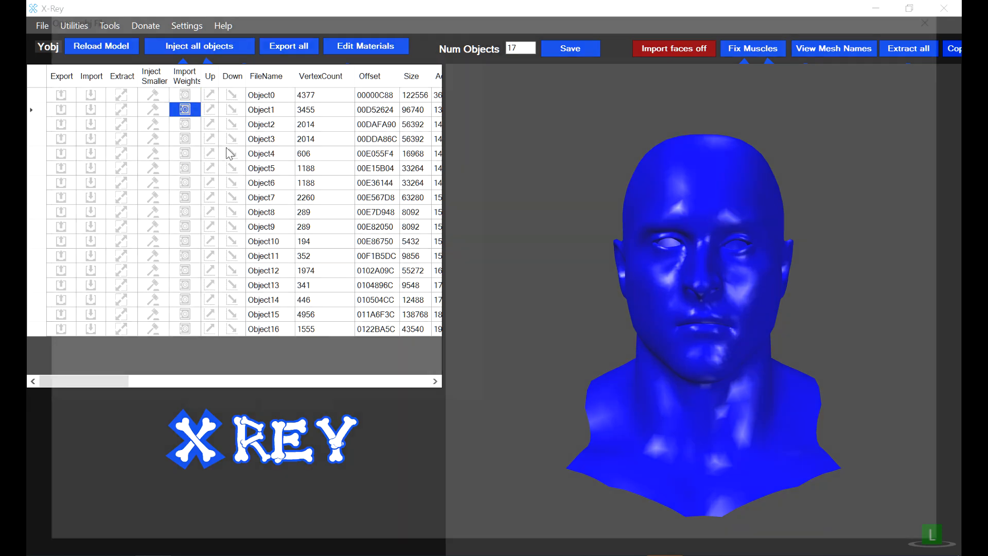
click(427, 146)
double_click(427, 146)
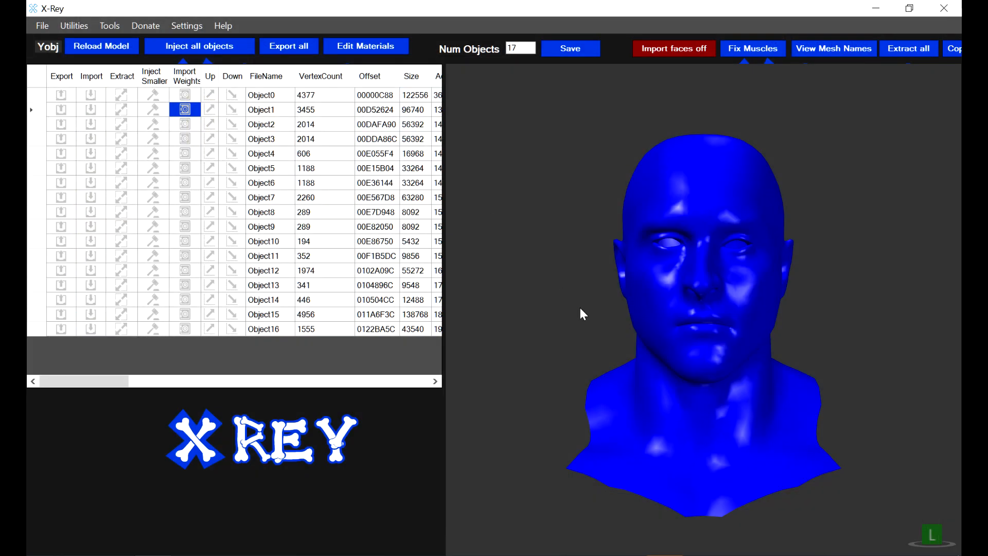
key(Return)
Switch to Pach Explorer and inject 0000.yobj from the meshes folder into the 0000 entry of the 00046002 archive
mouse_move(189, 555)
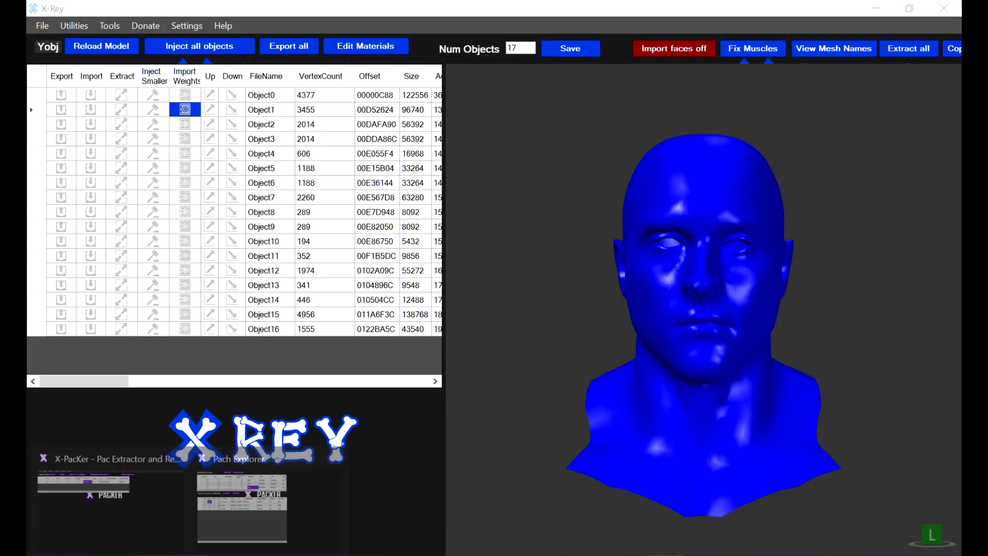
click(227, 522)
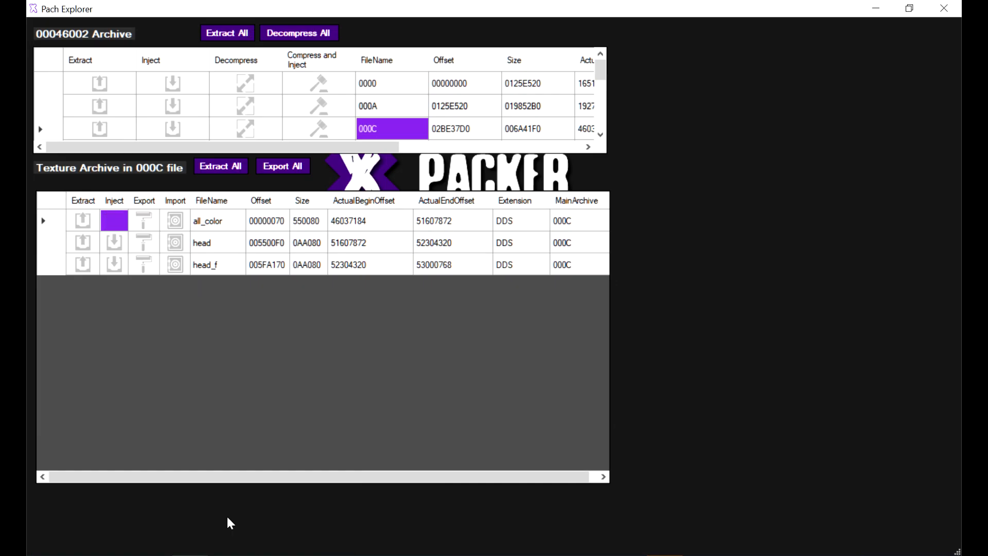
click(172, 84)
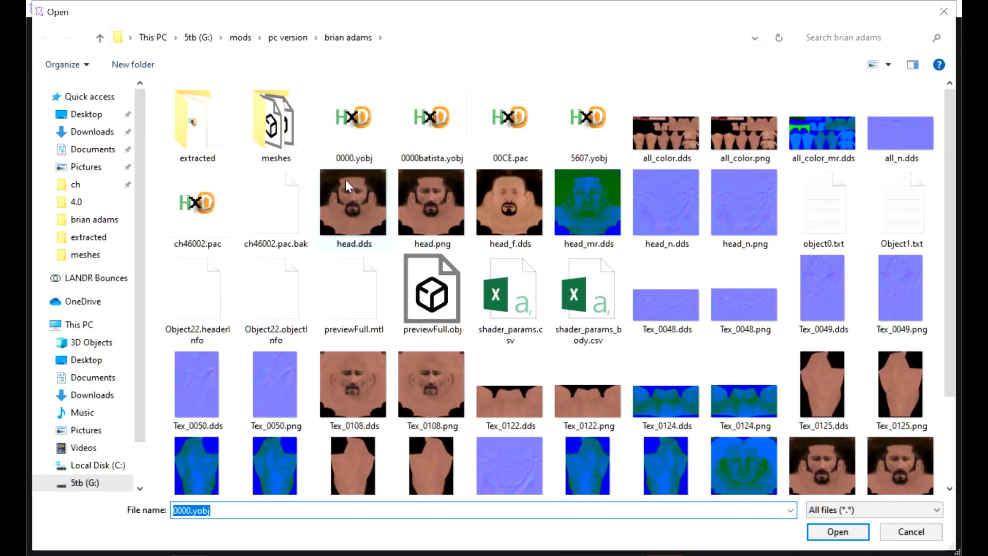
double_click(281, 124)
double_click(177, 109)
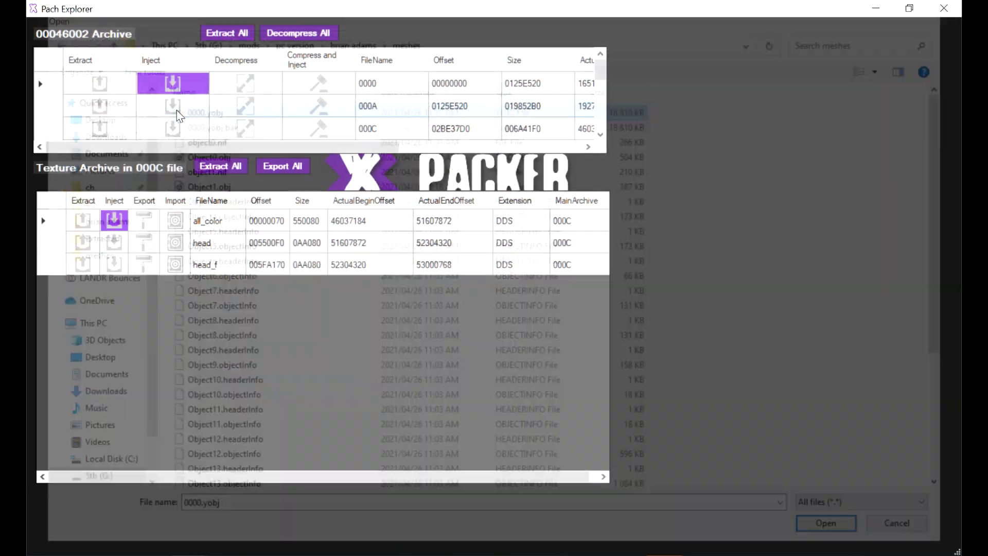
key(Return)
Copy ch46002.pac from the brian adams folder into the game's WWE 2K19\pac\ch folder, replacing the existing file
click(116, 555)
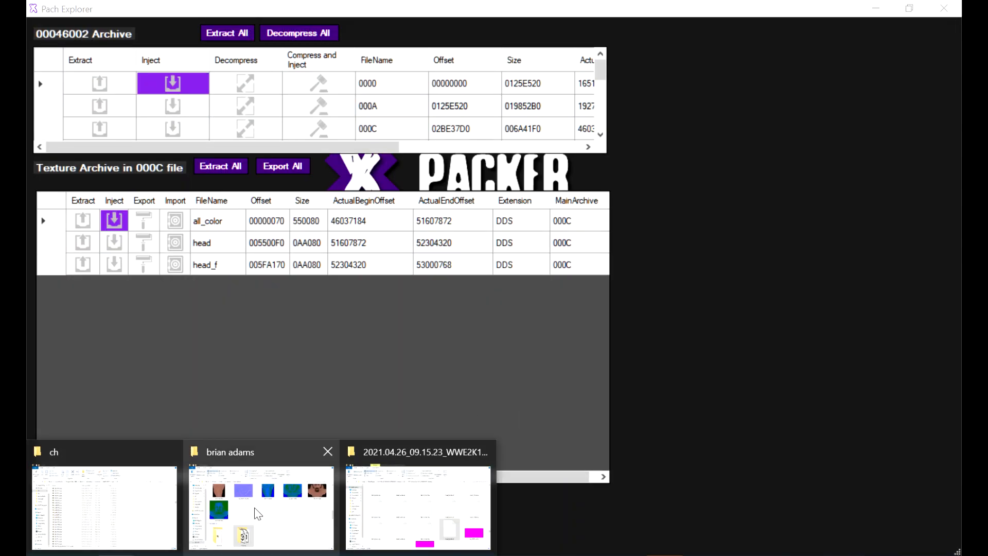
click(256, 512)
click(245, 331)
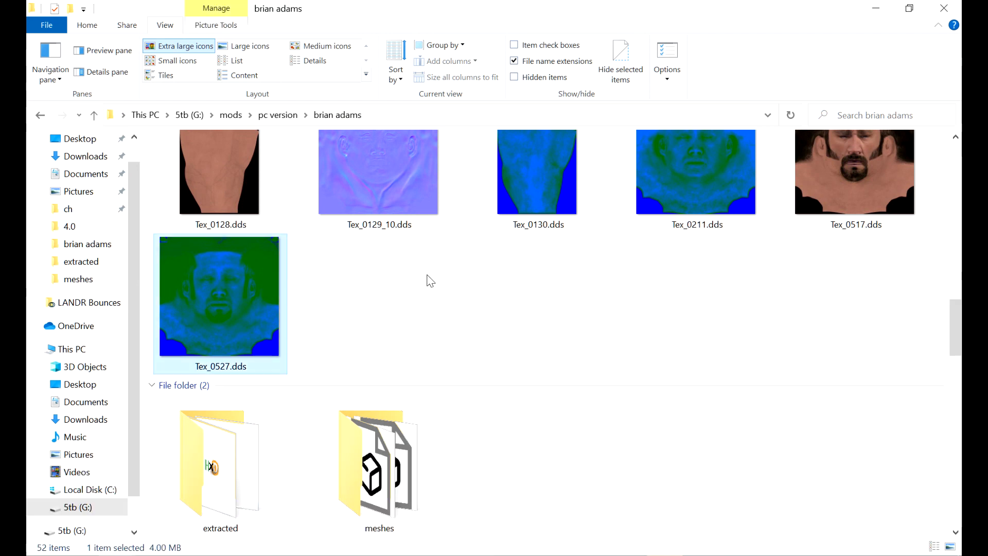
key(c)
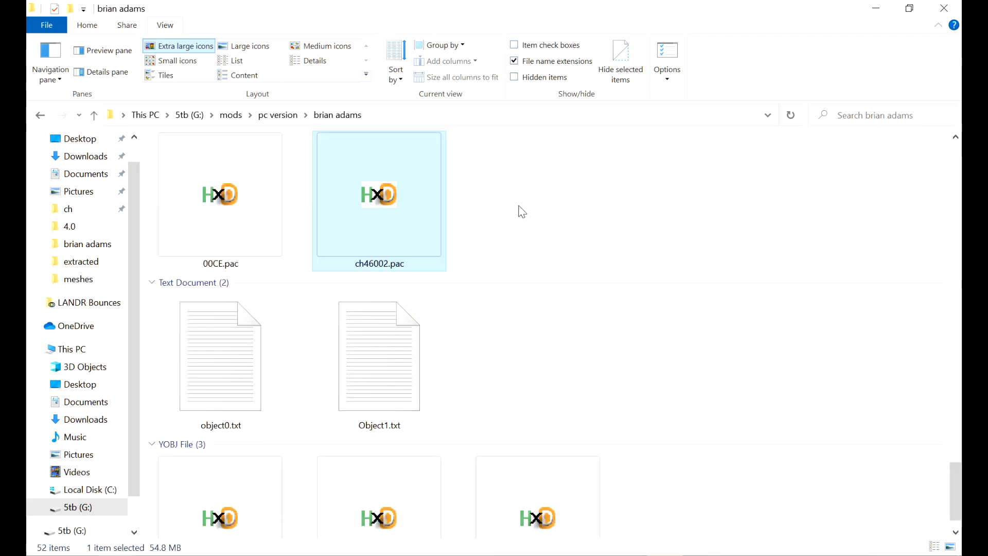
click(117, 555)
click(365, 502)
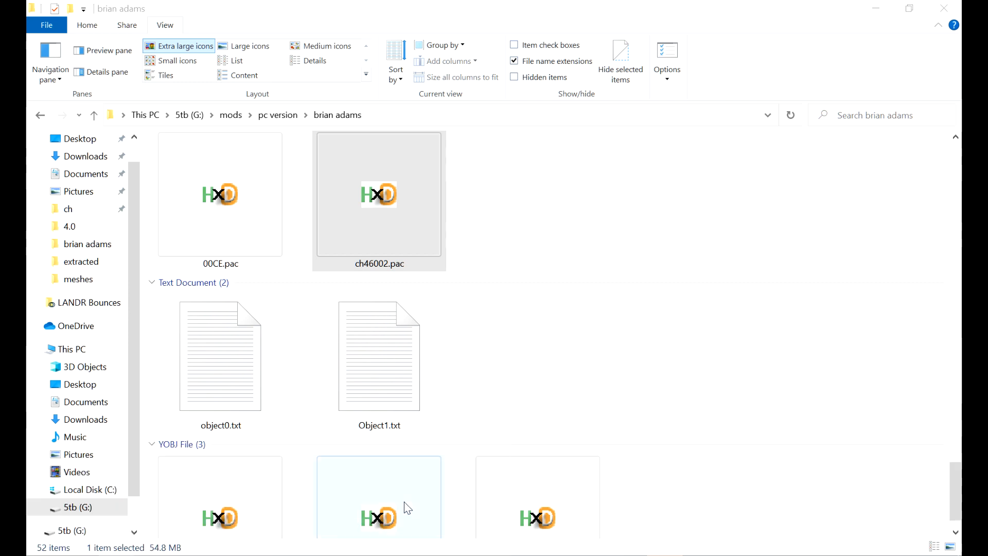
click(116, 555)
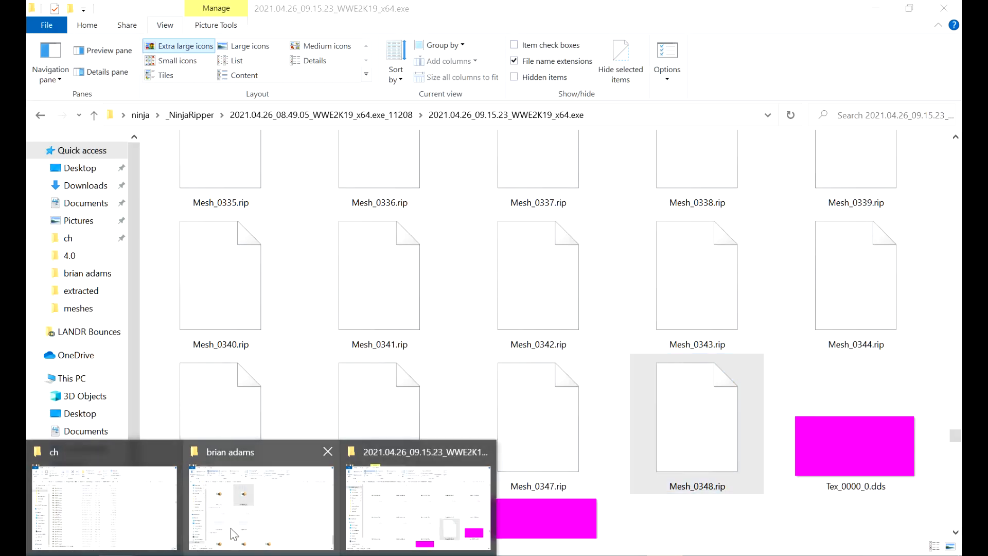
click(252, 494)
click(116, 555)
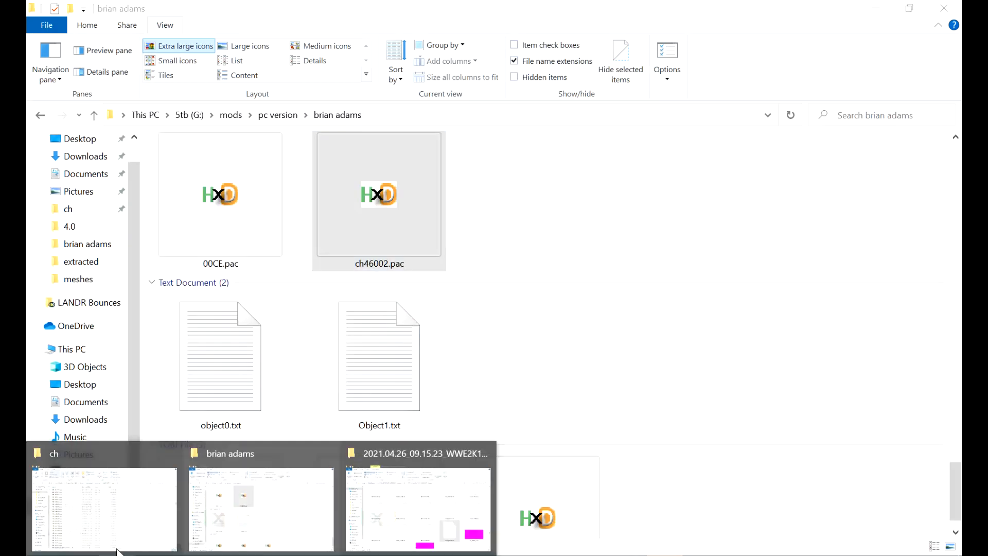
click(98, 494)
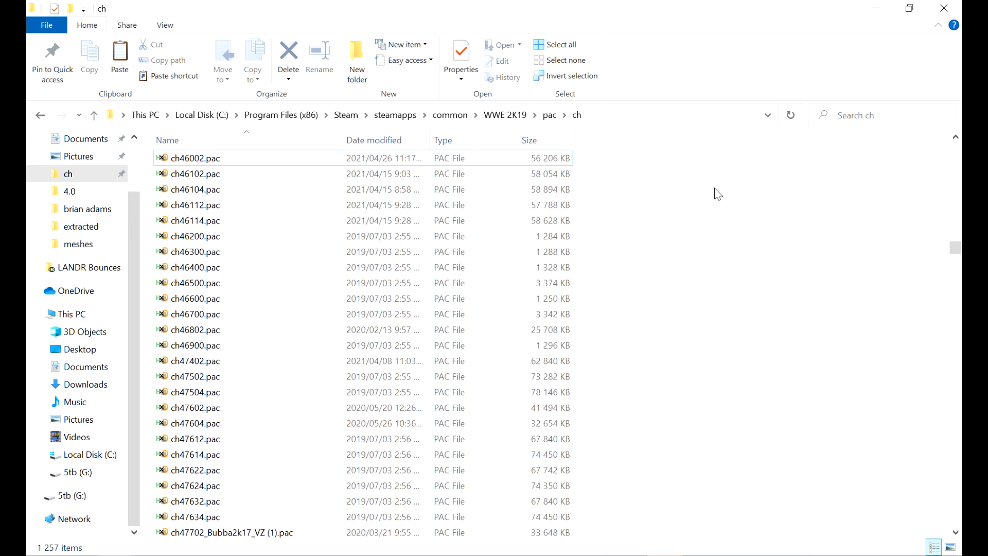
key(ctrl+v)
click(503, 240)
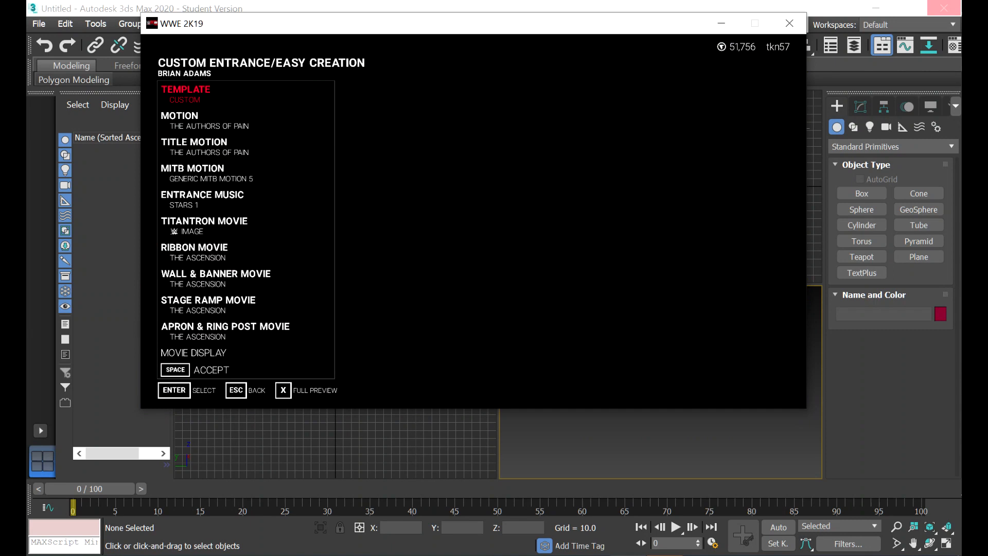
Accept Brian Adams's custom entrance in WWE 2K19, then switch to the sting wolfpac 2k19.max scene in 3ds Max
key(space)
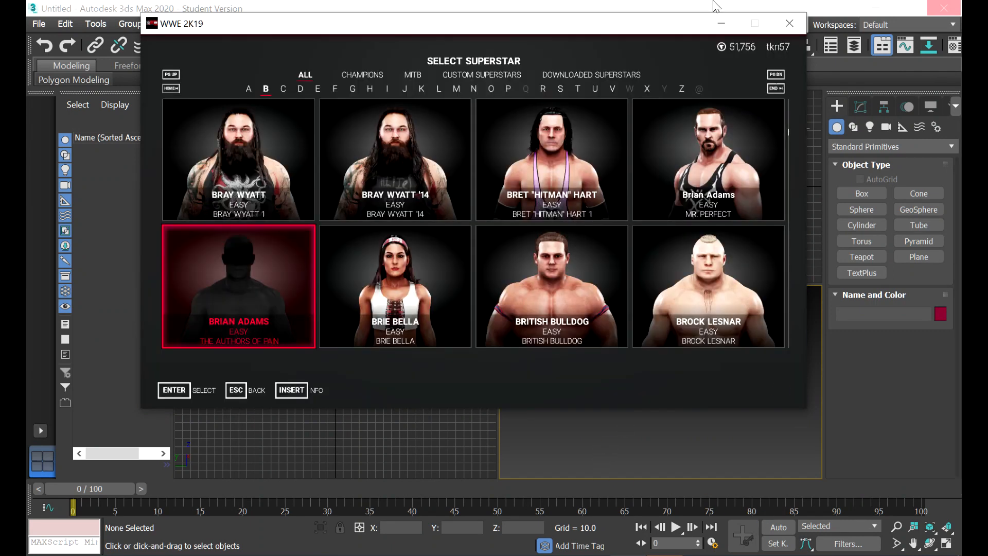
click(713, 2)
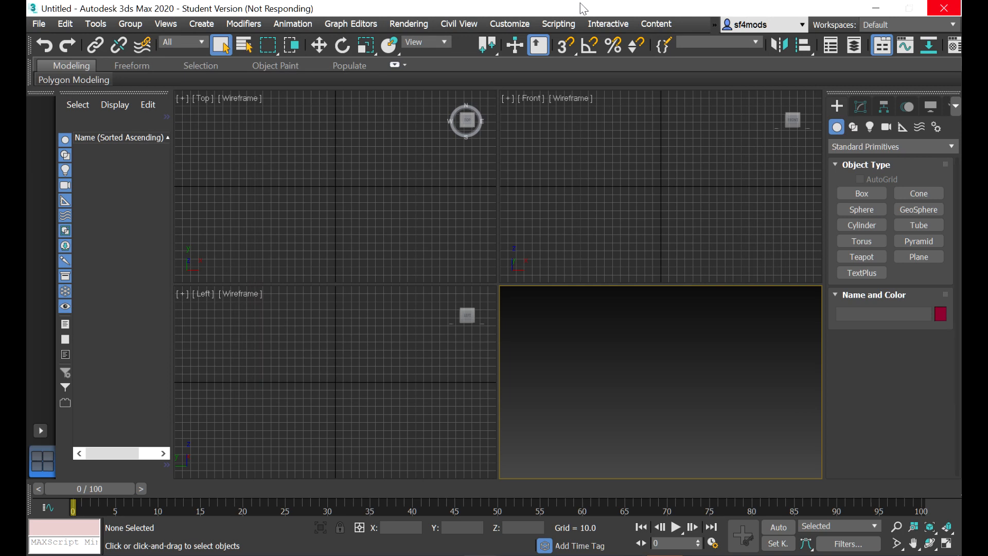
mouse_move(484, 553)
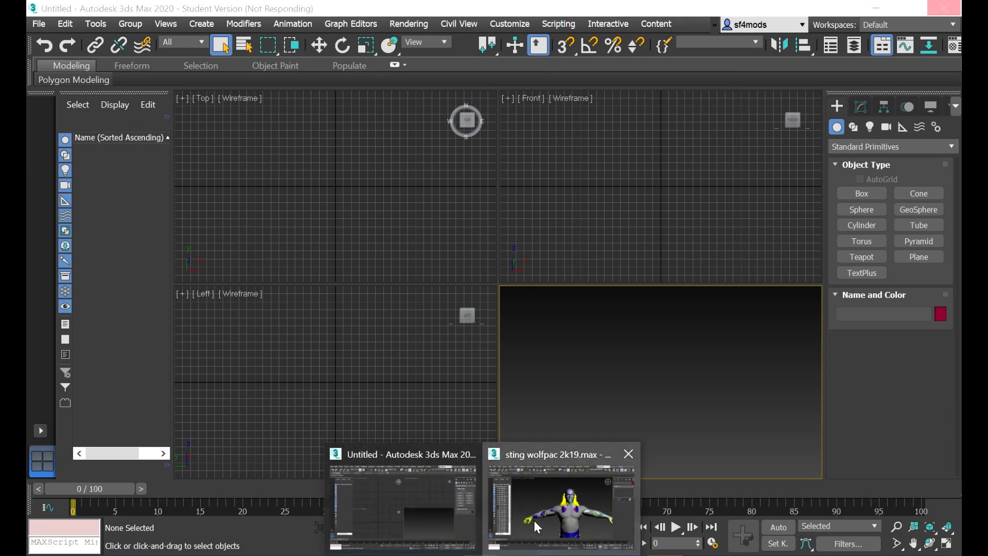
click(560, 507)
click(543, 24)
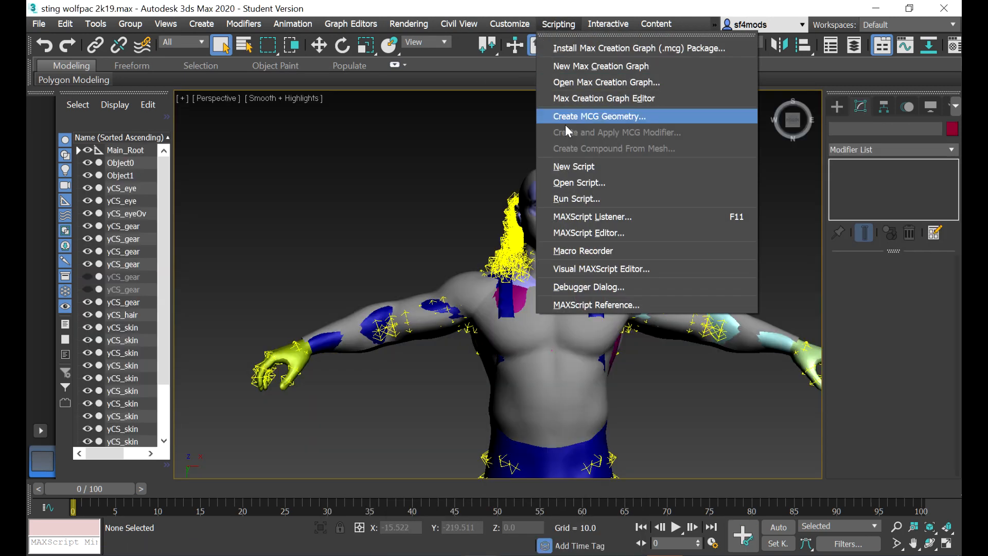
click(574, 201)
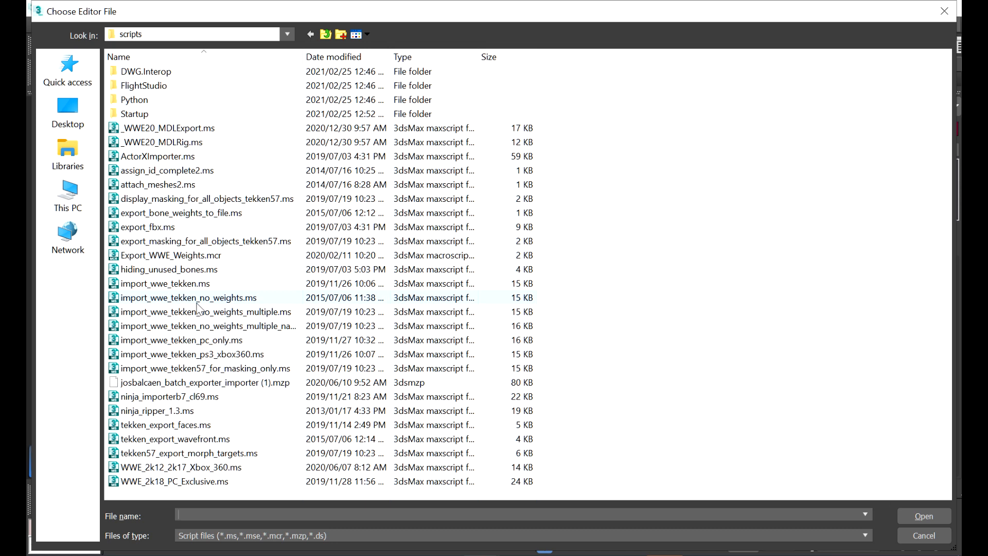
click(909, 535)
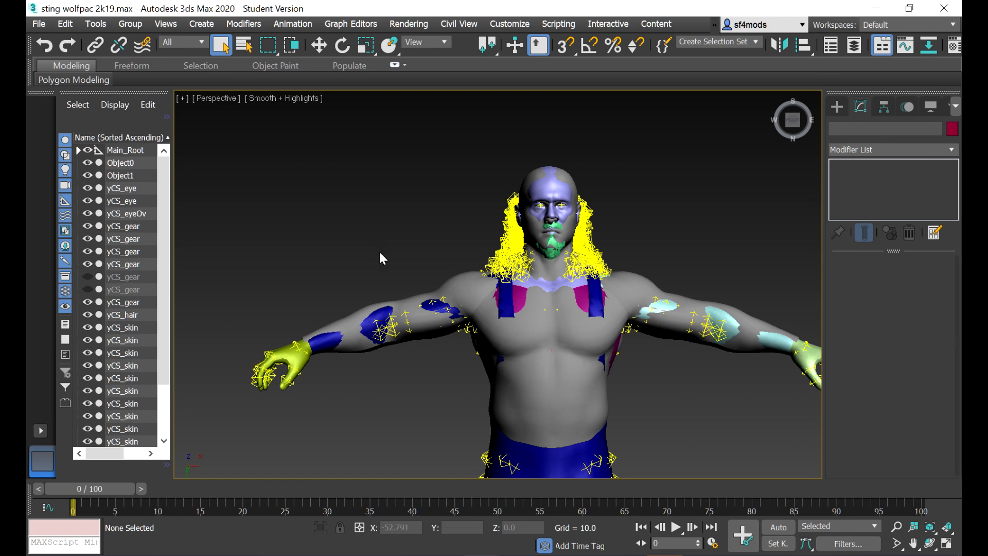
Switch to X-Rey and select Object0, the head mesh of the 17-object model
click(441, 498)
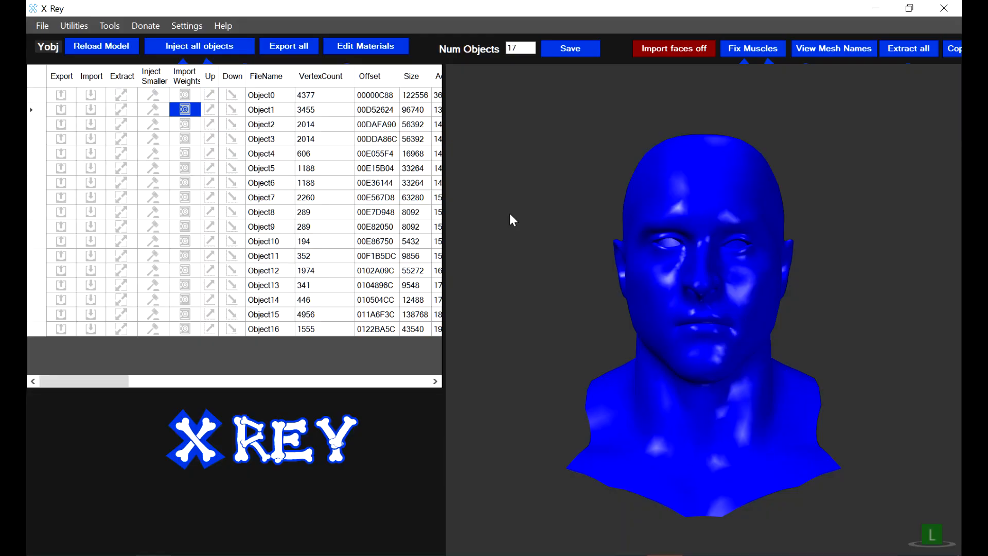
click(256, 98)
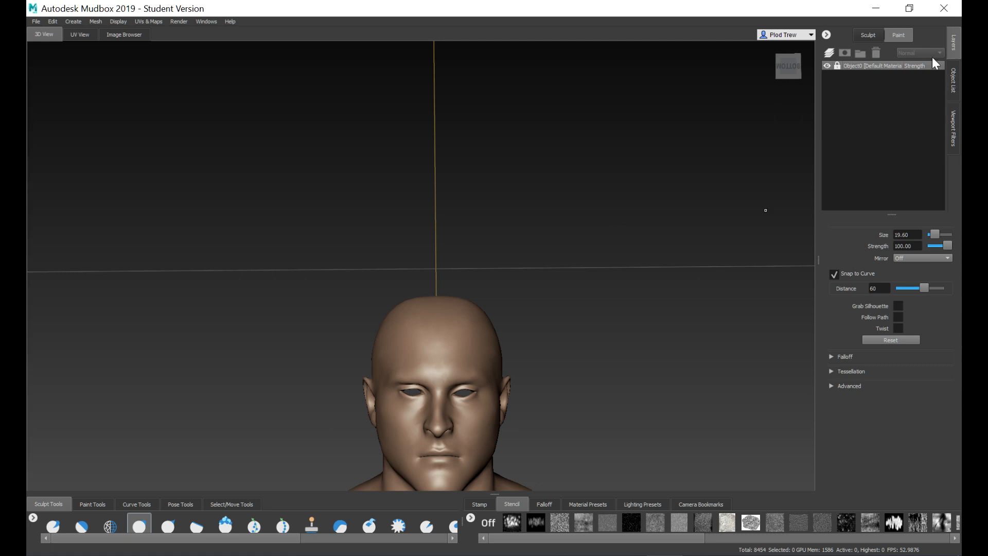
In Mudbox, add a new sculpt layer named anim_01 to the Object0 head mesh
click(867, 36)
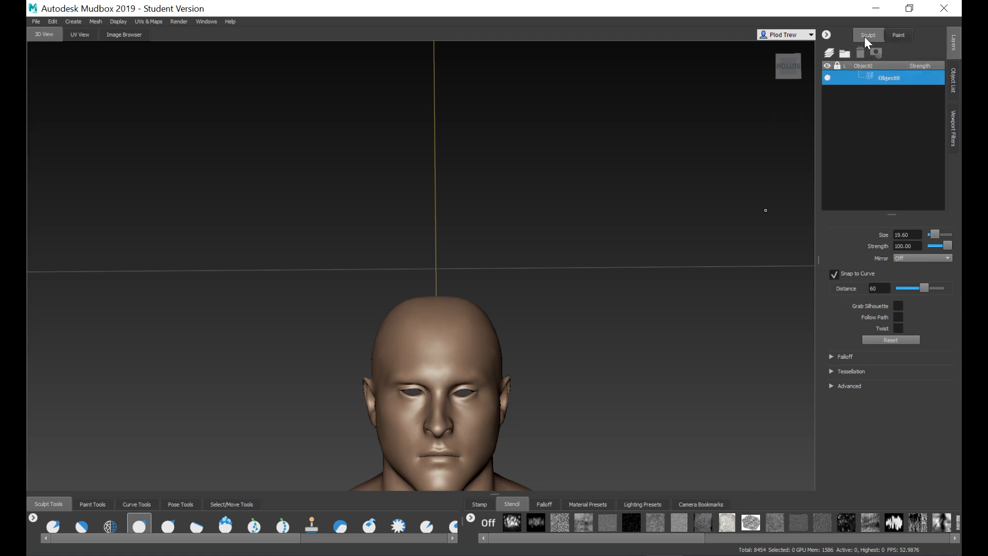
right_click(870, 107)
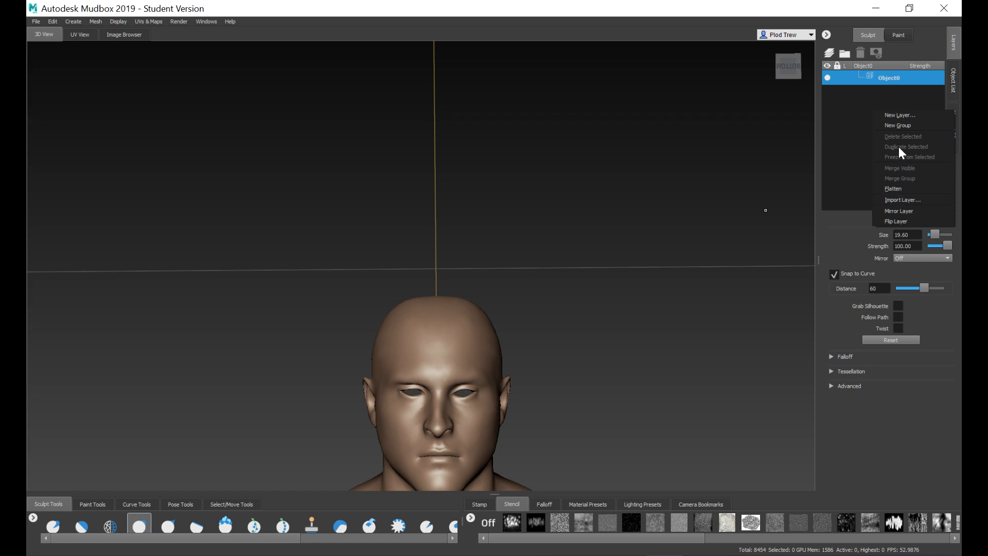
click(896, 115)
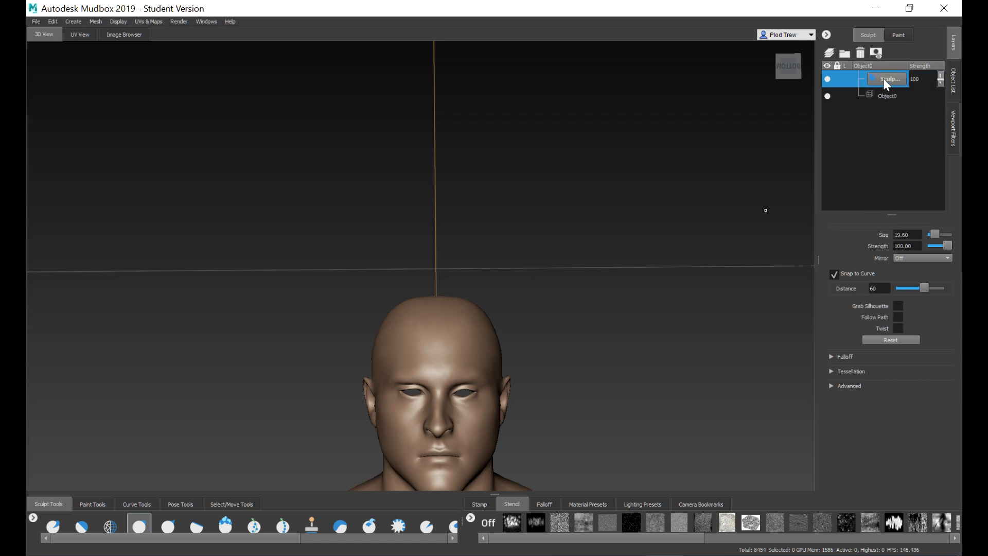
text(anim)
text(_01)
key(Return)
Switch to X-Rey, open another yobj model and load the 2k18-upwards animations of its Object0
key(alt+Tab)
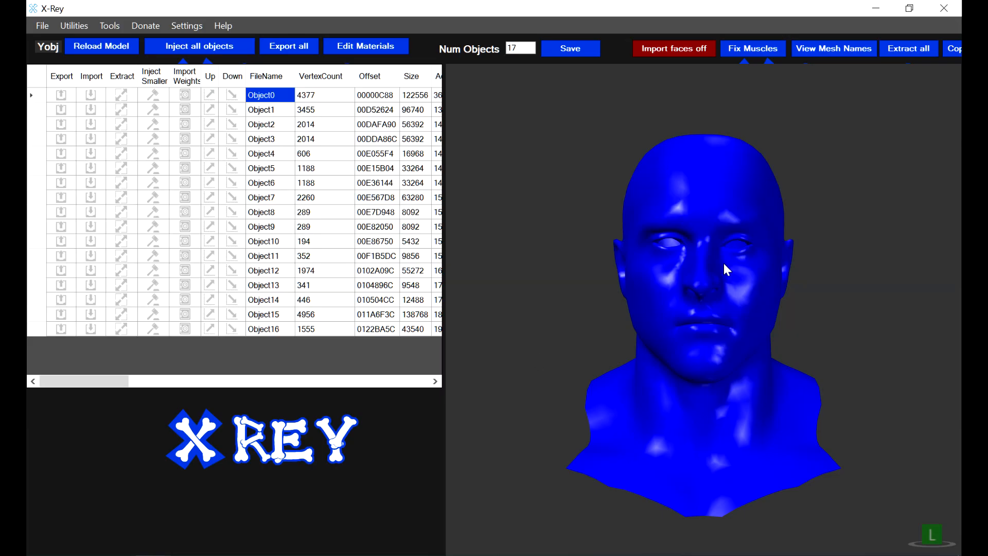
key(ctrl+o)
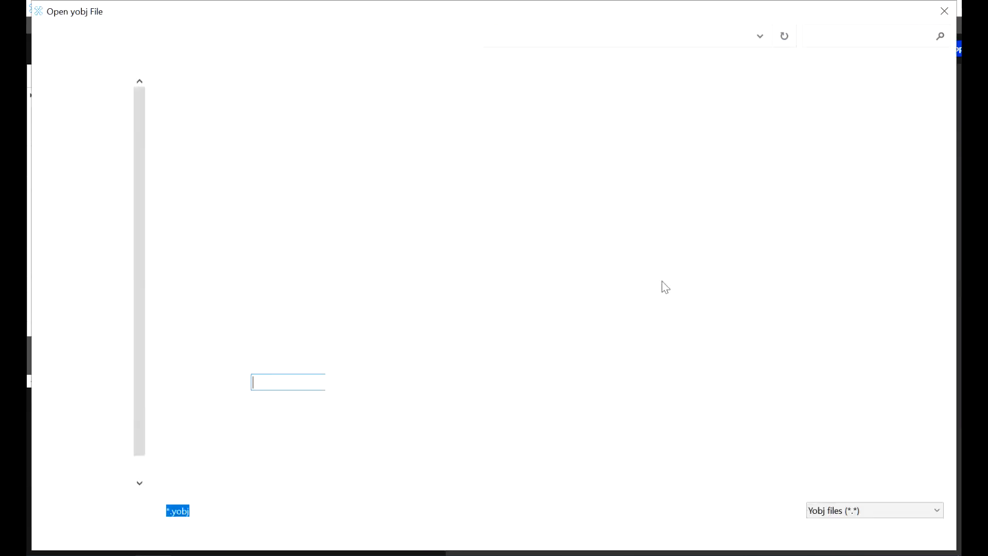
double_click(364, 127)
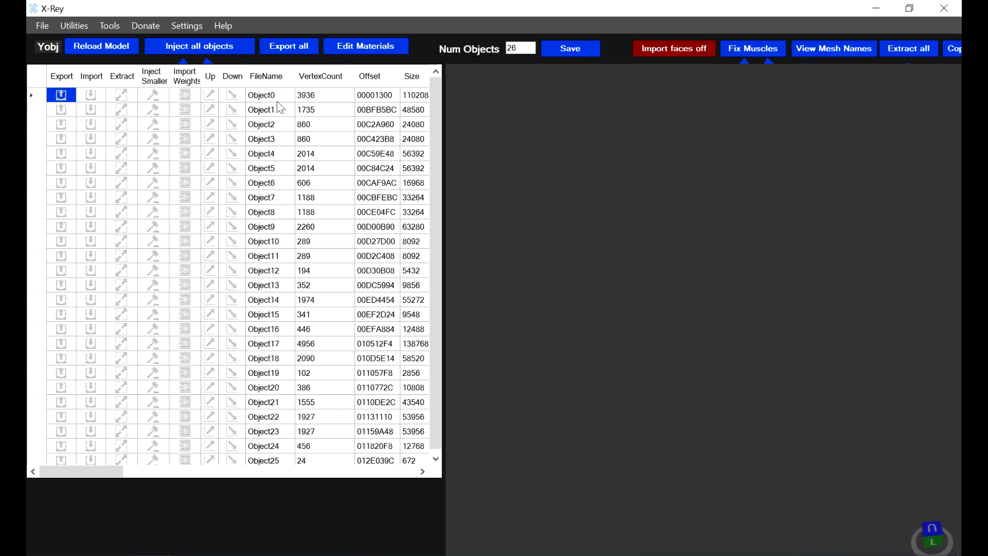
right_click(276, 104)
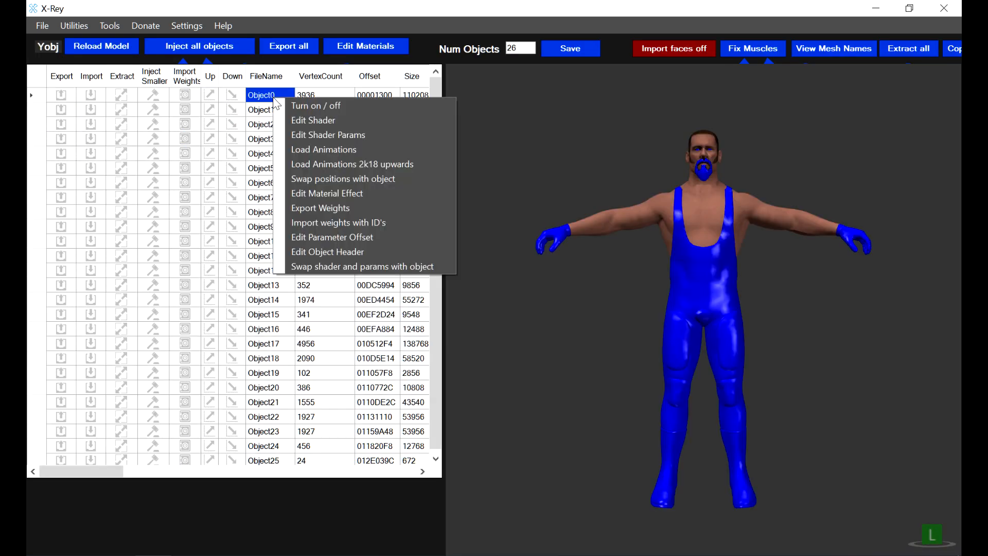
click(295, 161)
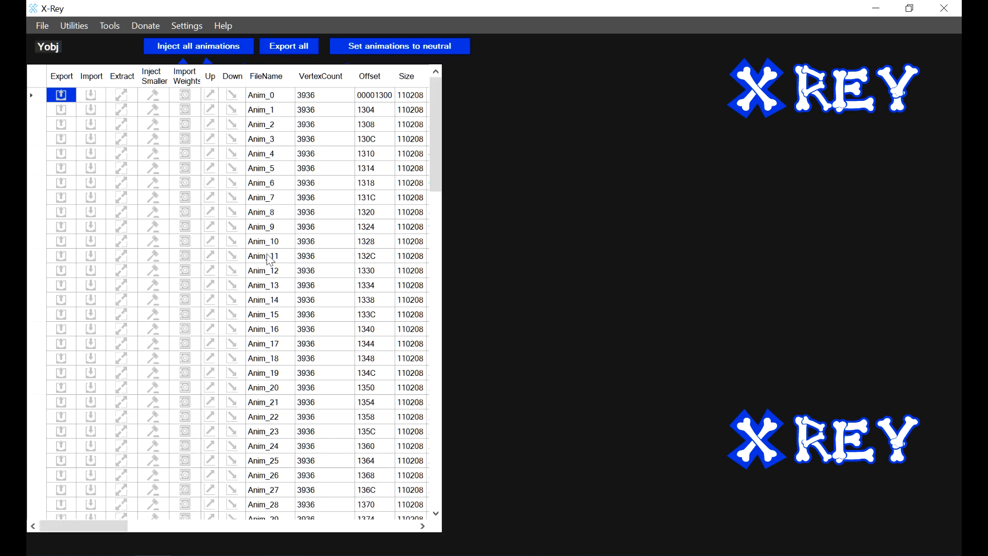
Preview the head's facial animations one after another from Anim_9 to Anim_27, examining how each deforms the brows and eyelids
click(262, 232)
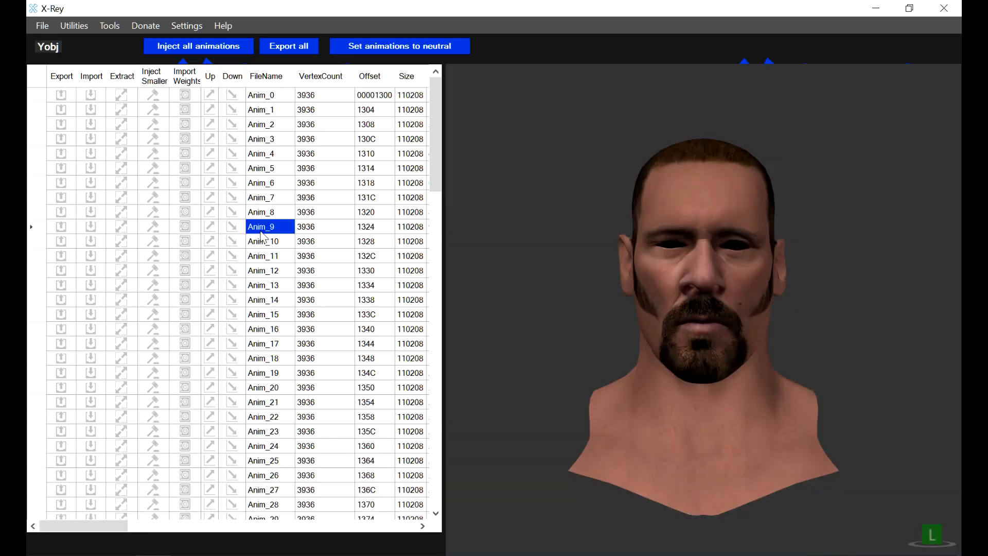
click(261, 243)
click(263, 255)
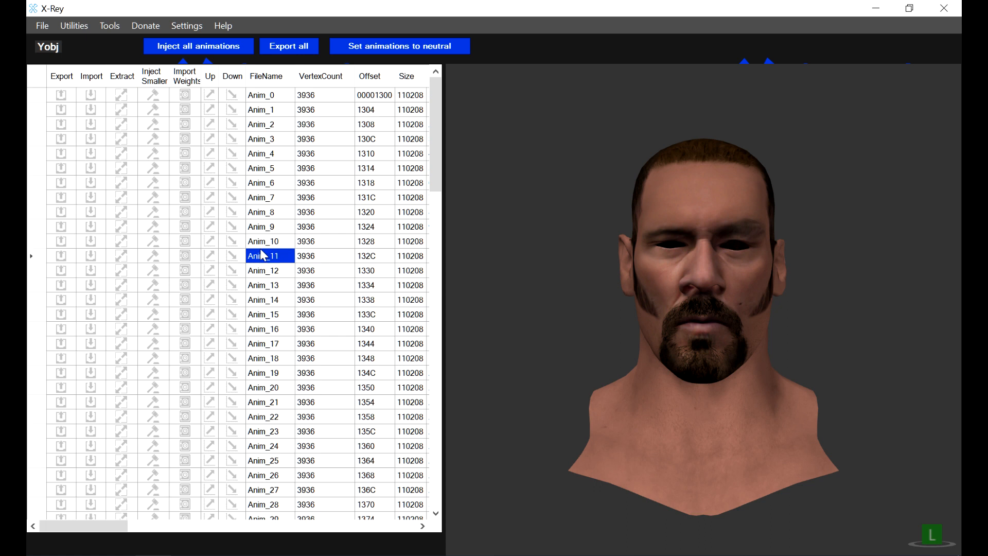
click(271, 274)
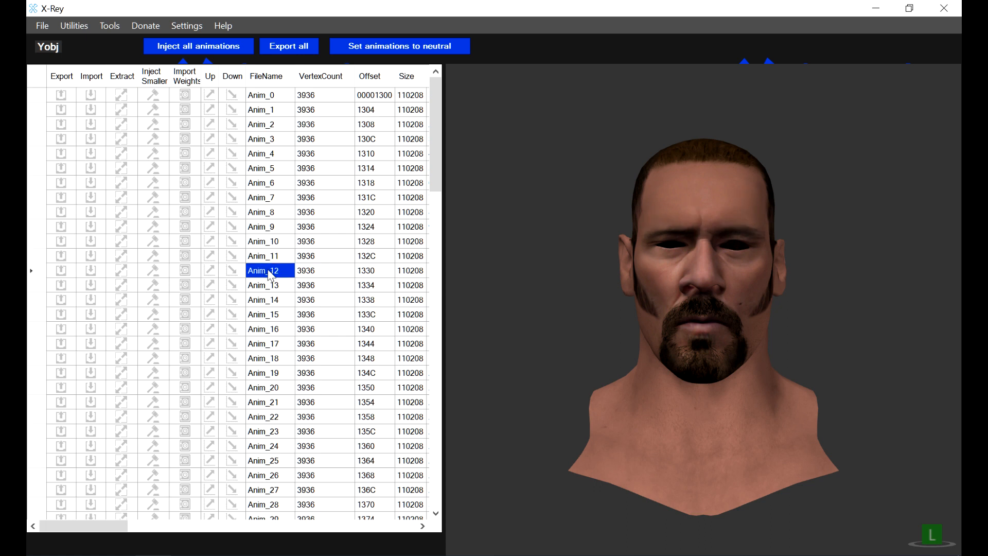
click(270, 286)
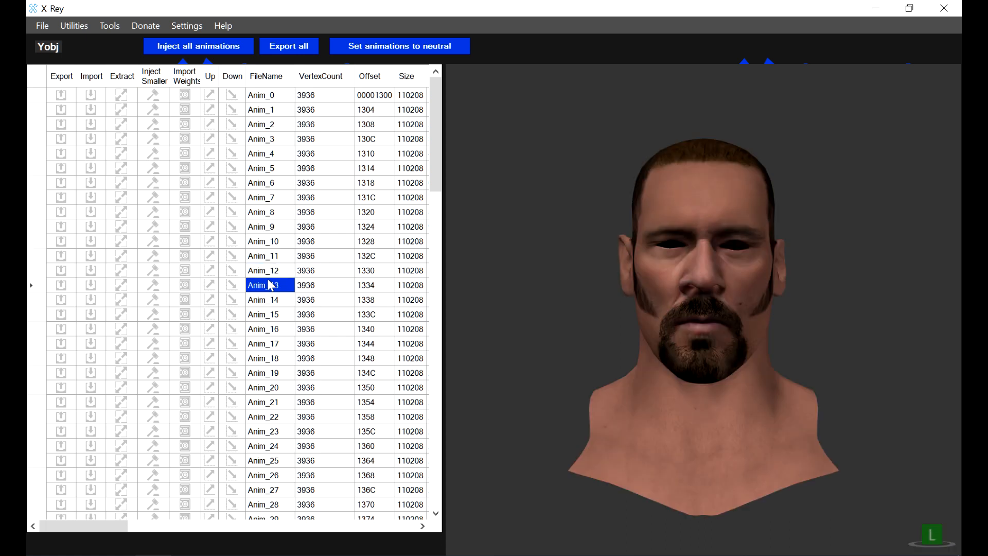
click(273, 307)
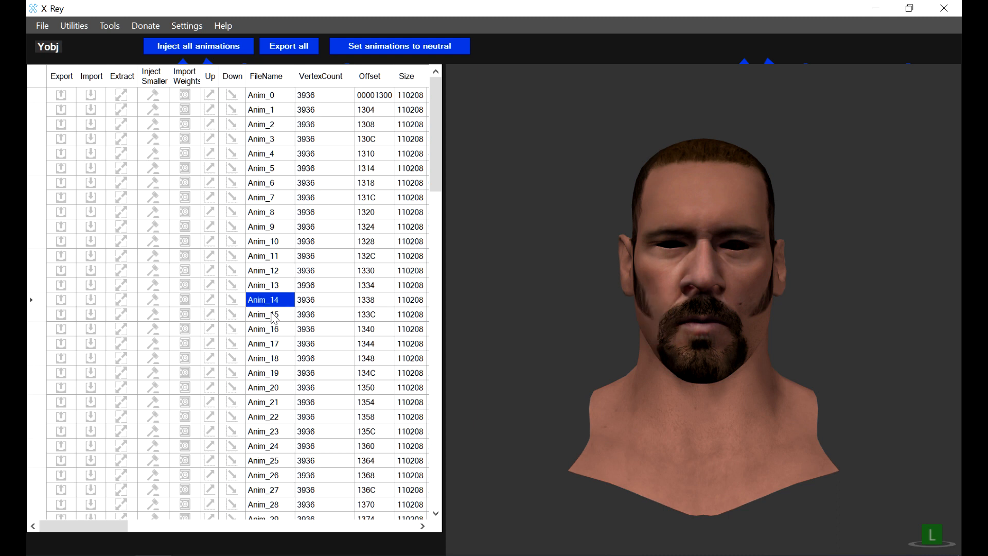
click(274, 316)
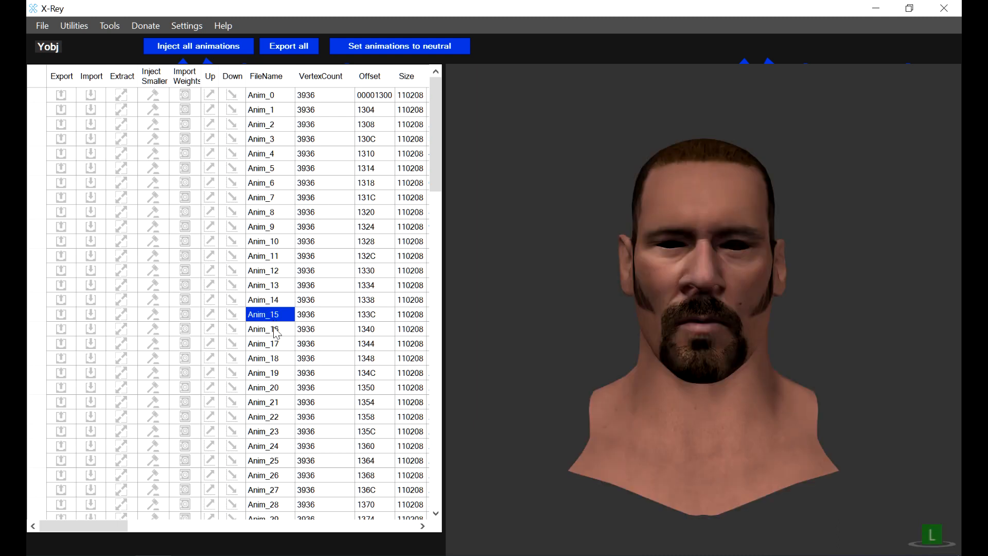
click(276, 331)
click(276, 344)
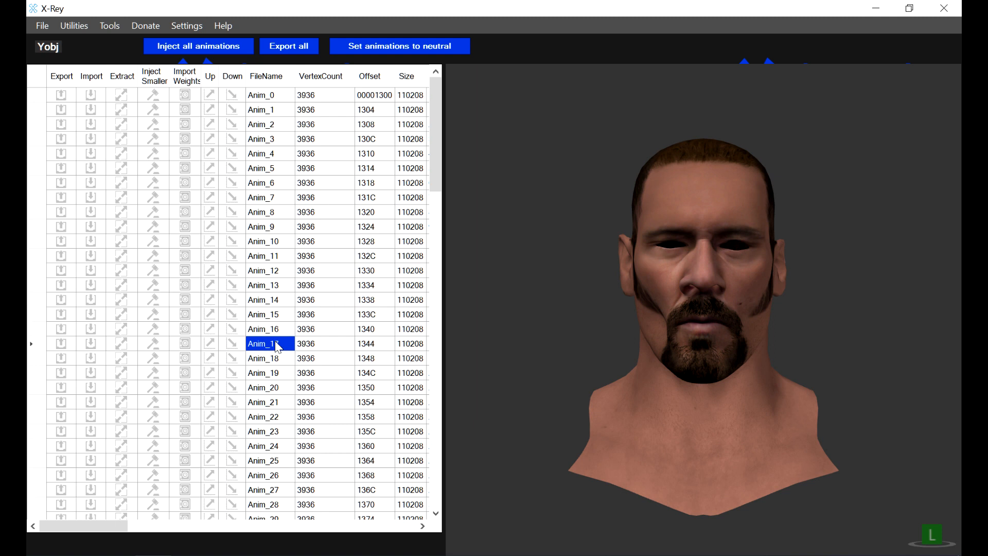
click(275, 360)
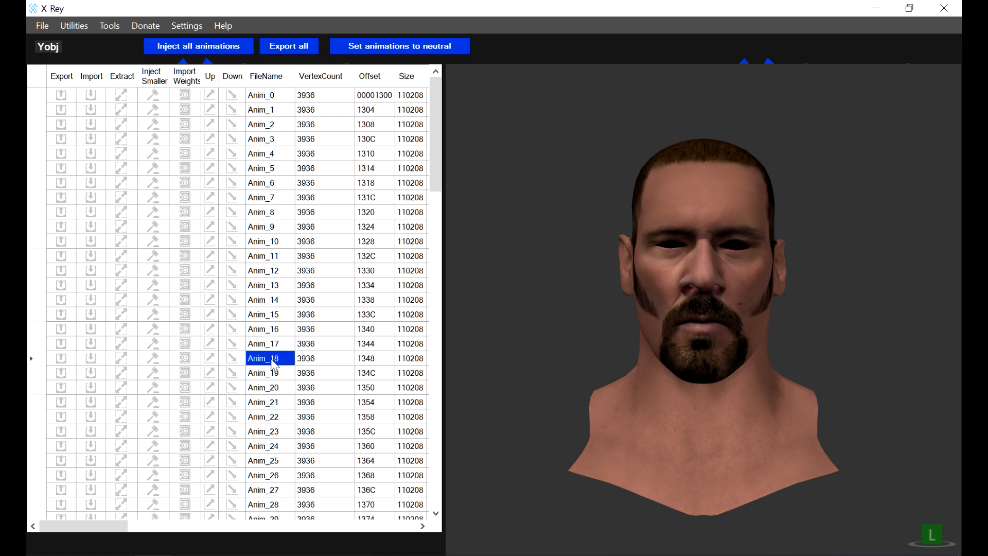
click(275, 373)
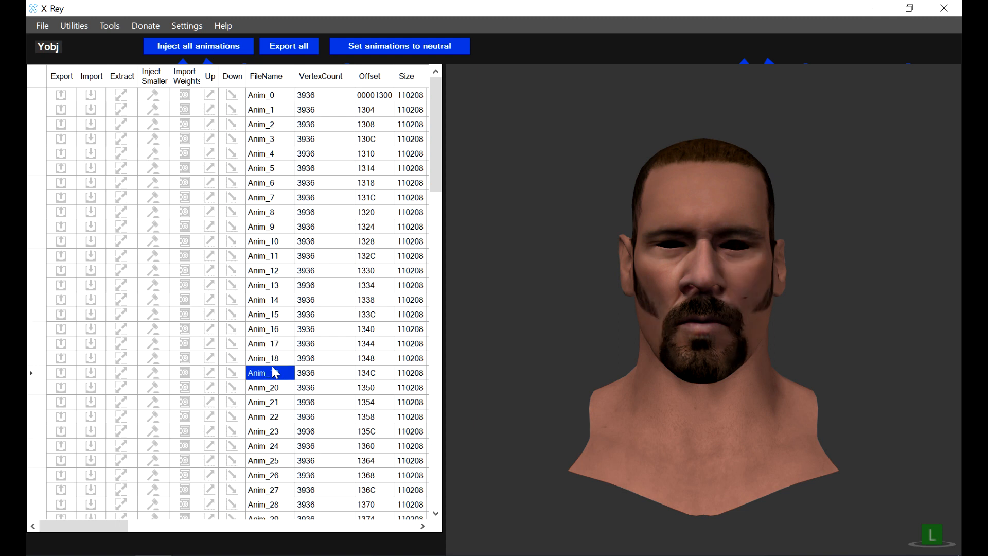
click(277, 387)
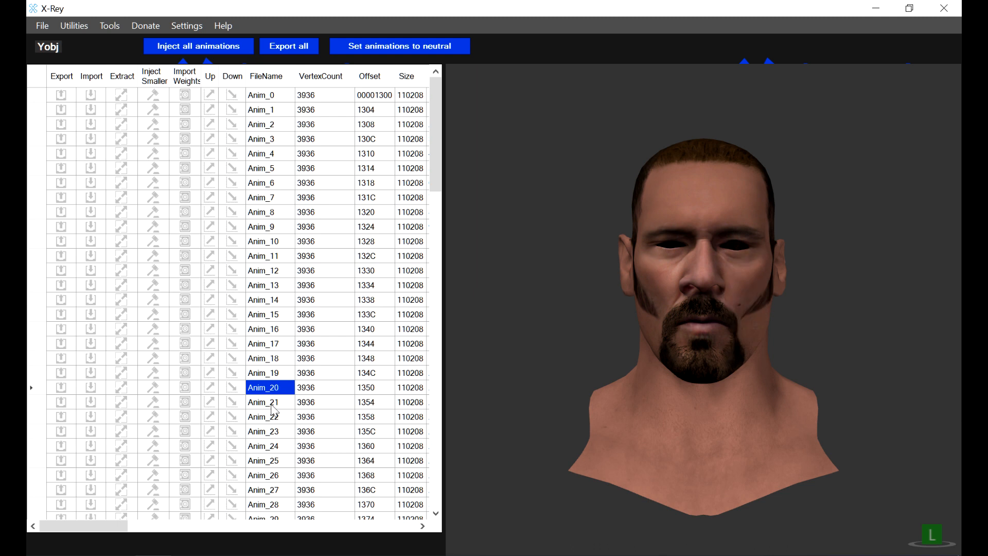
click(273, 404)
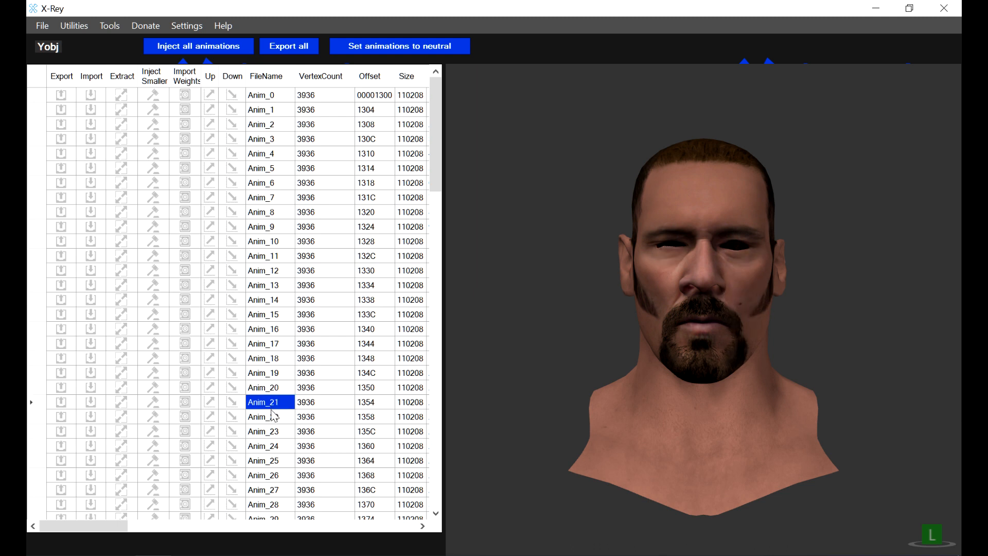
click(270, 419)
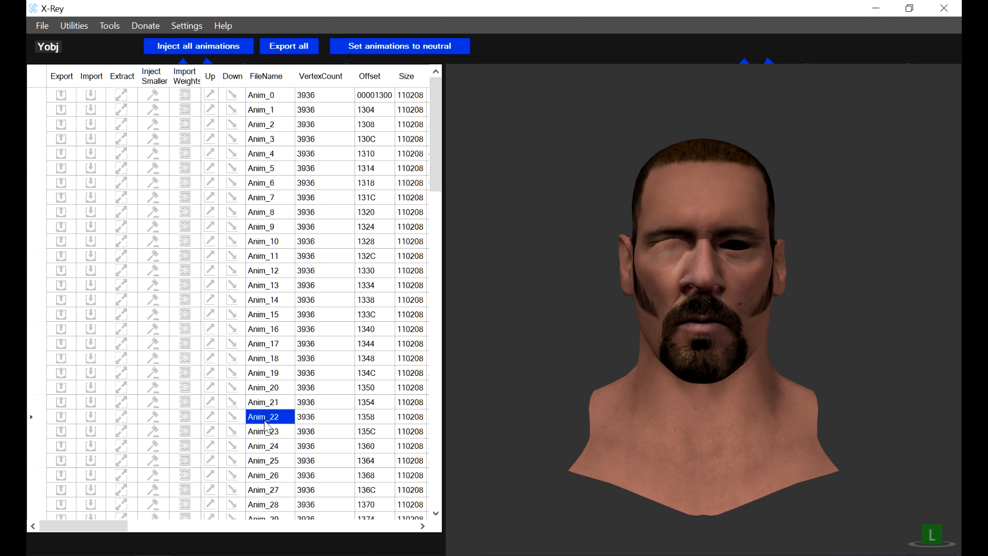
click(267, 461)
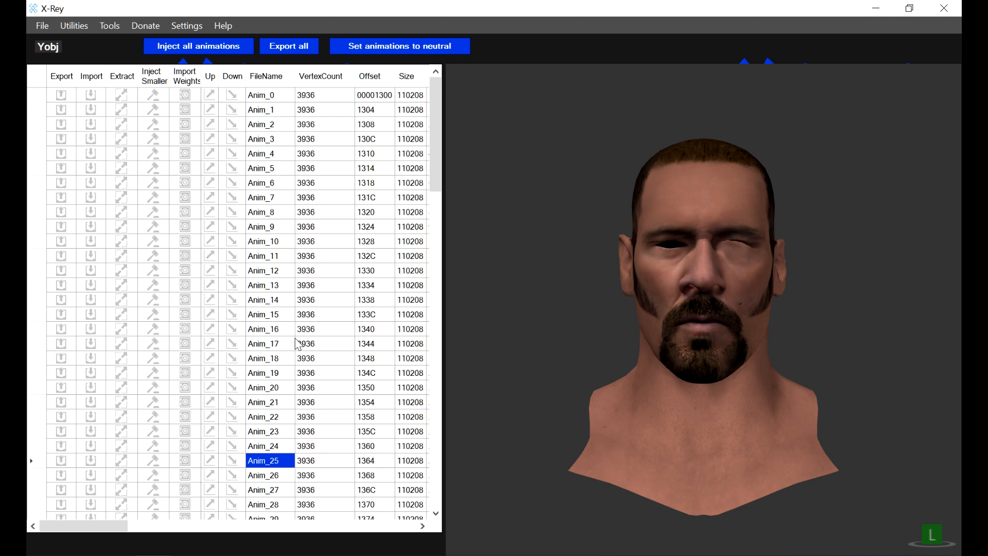
click(276, 477)
click(278, 489)
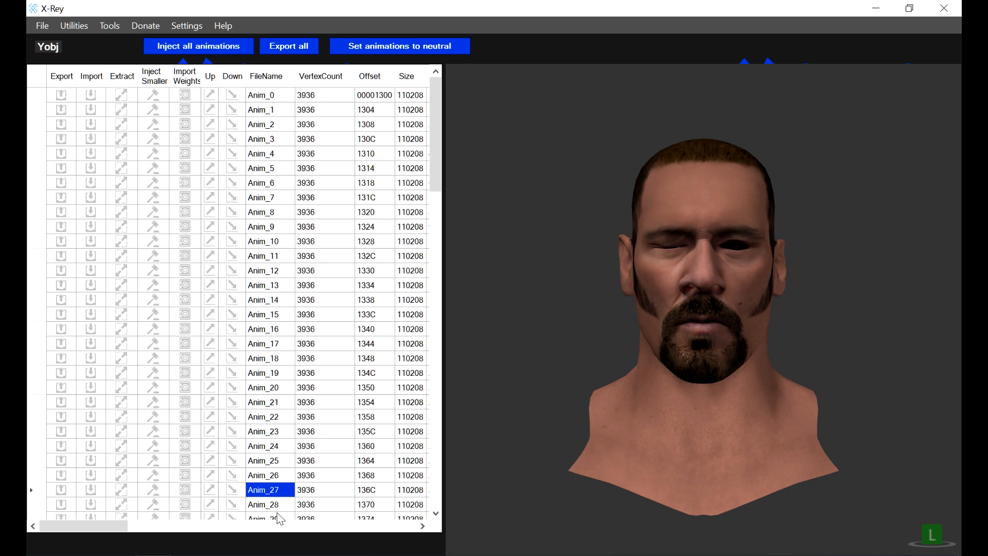
Preview the head's facial animations between Anim_45 and Anim_57, examining how each deforms the mouth and jaw
scroll(294, 437, down, 10)
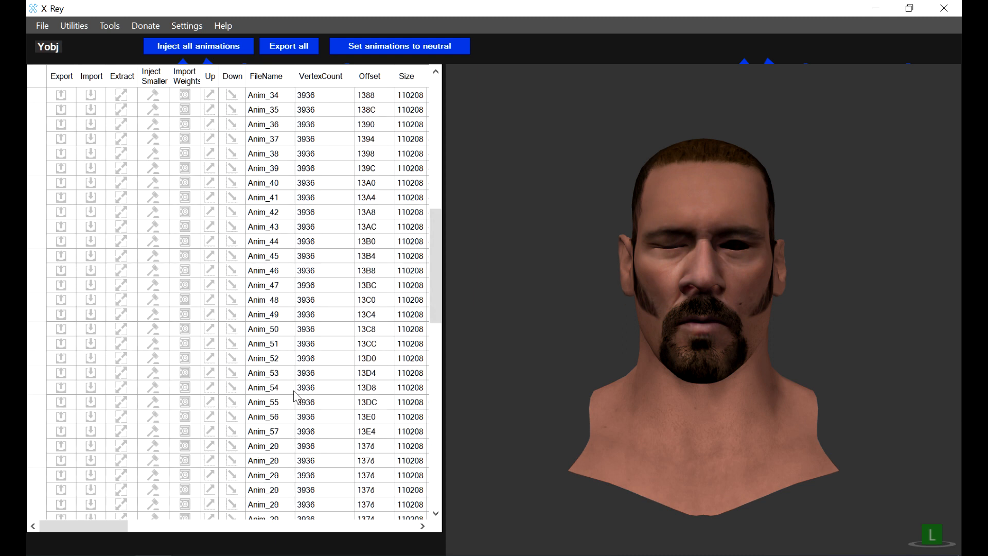
click(272, 257)
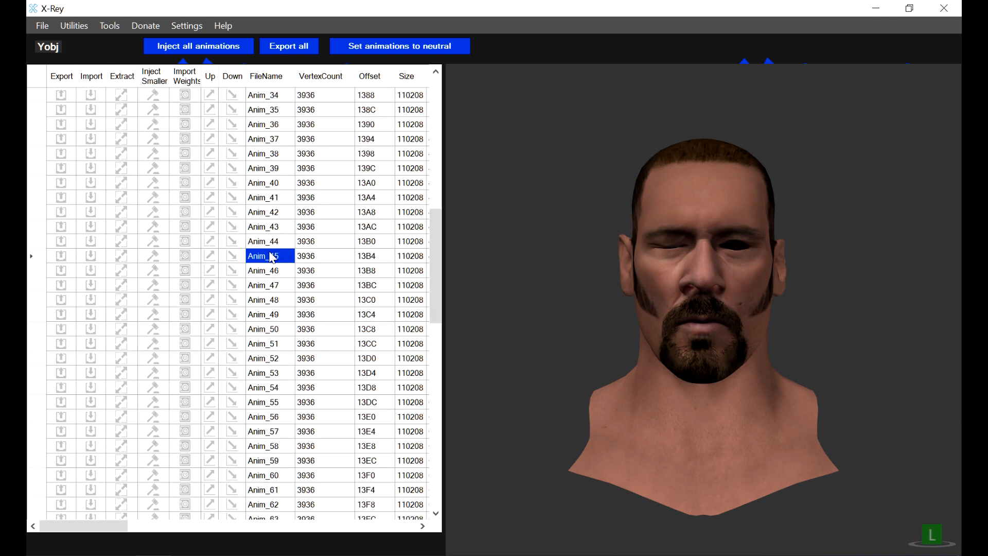
click(266, 256)
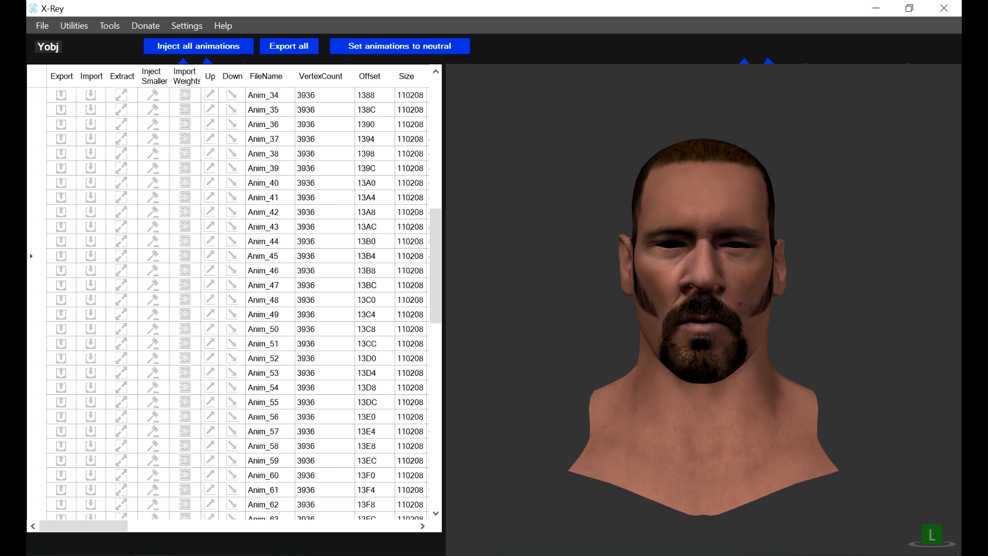
click(258, 276)
click(258, 276)
click(263, 291)
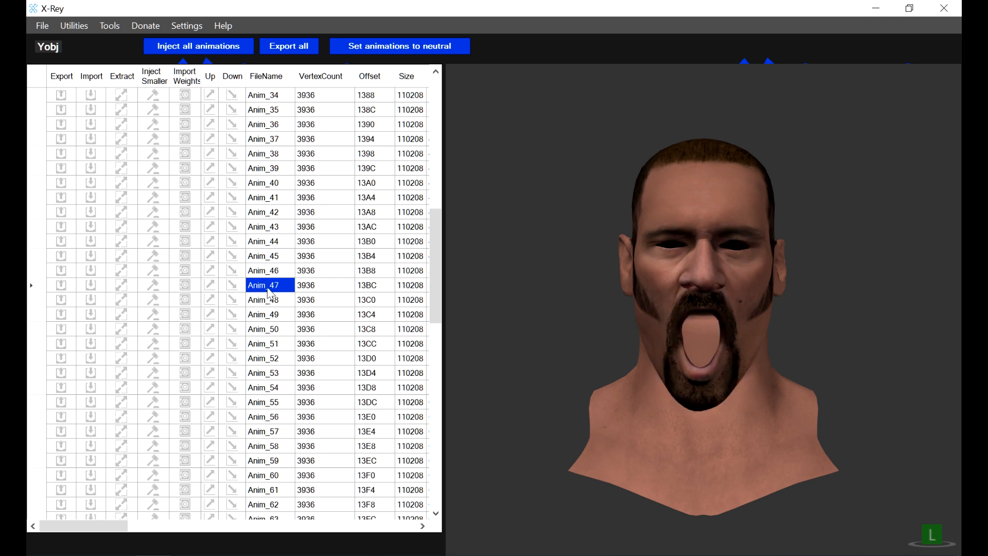
click(258, 329)
click(265, 343)
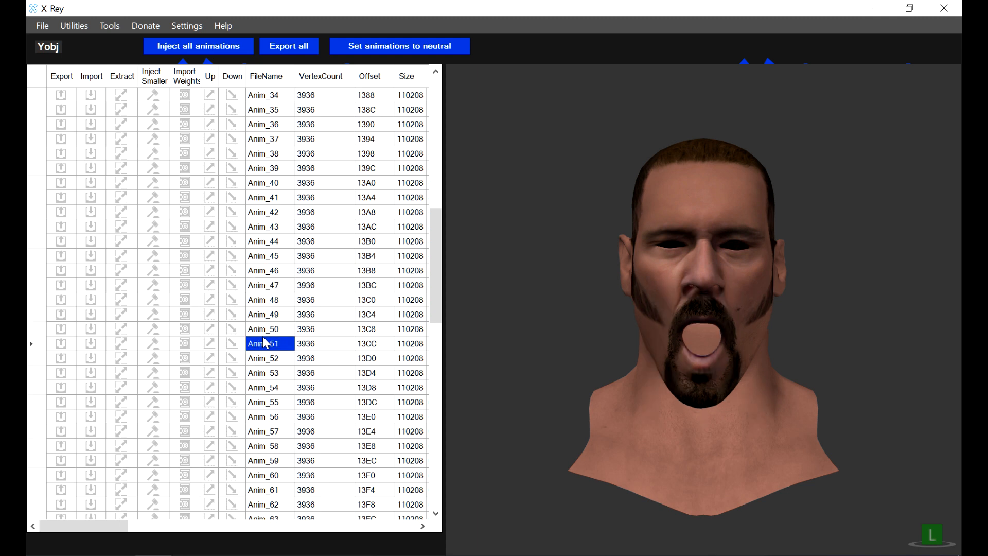
click(269, 358)
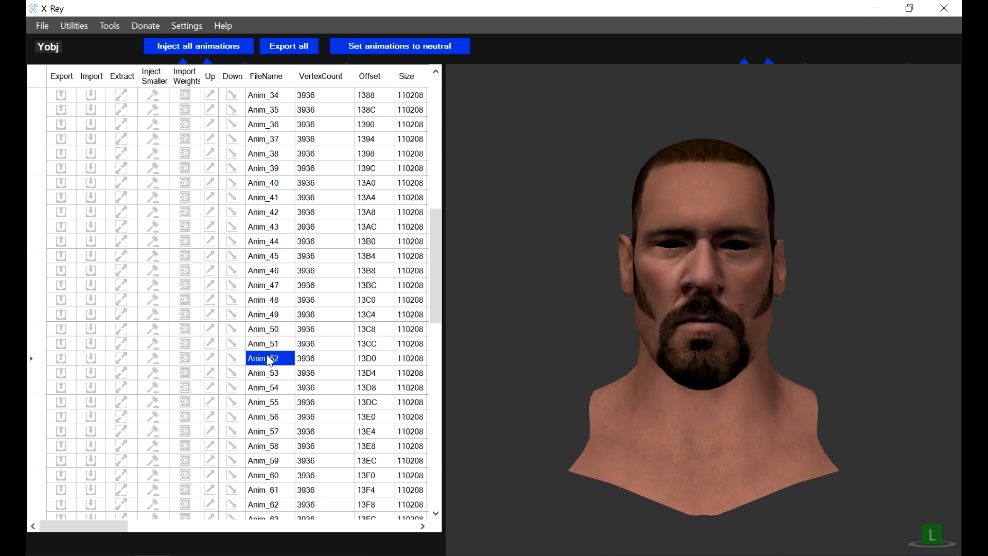
click(269, 373)
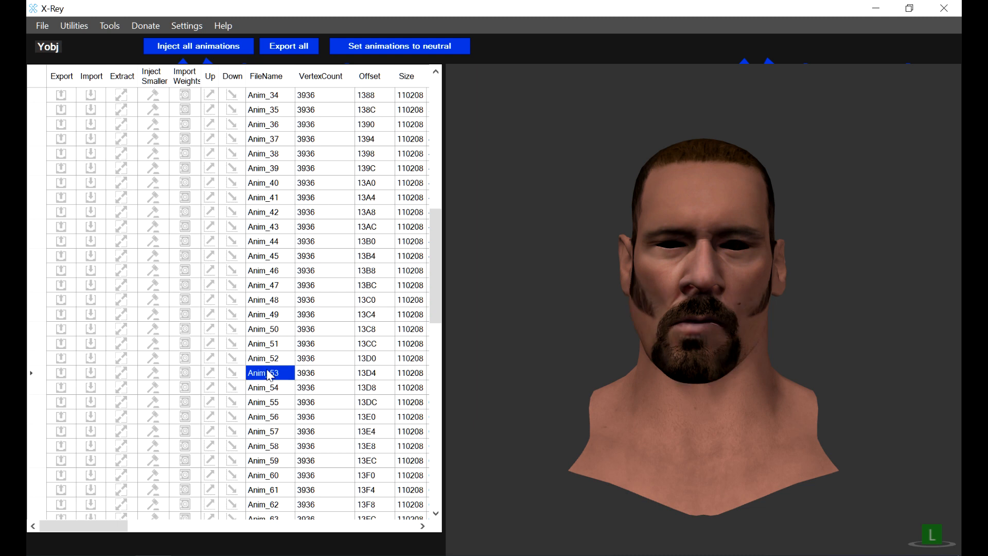
click(269, 388)
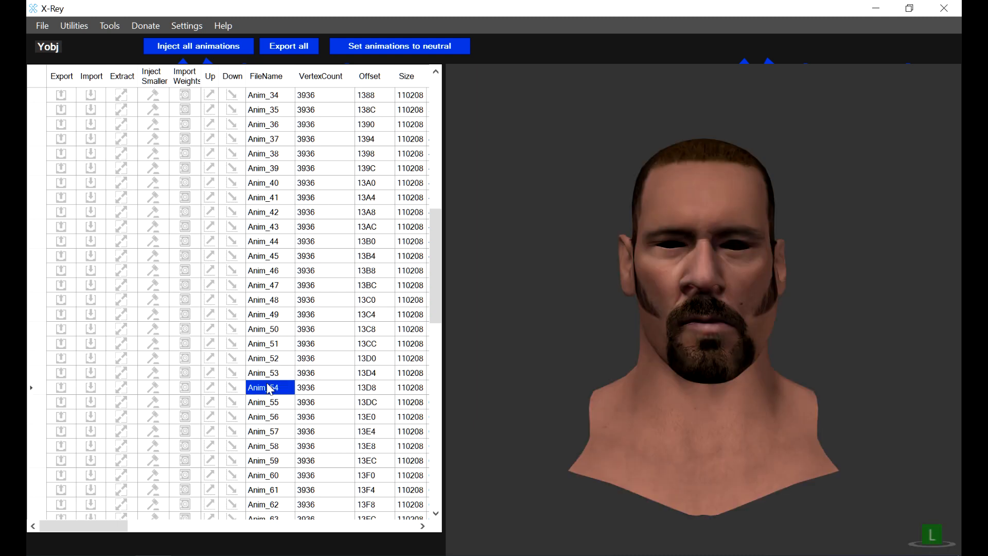
click(269, 403)
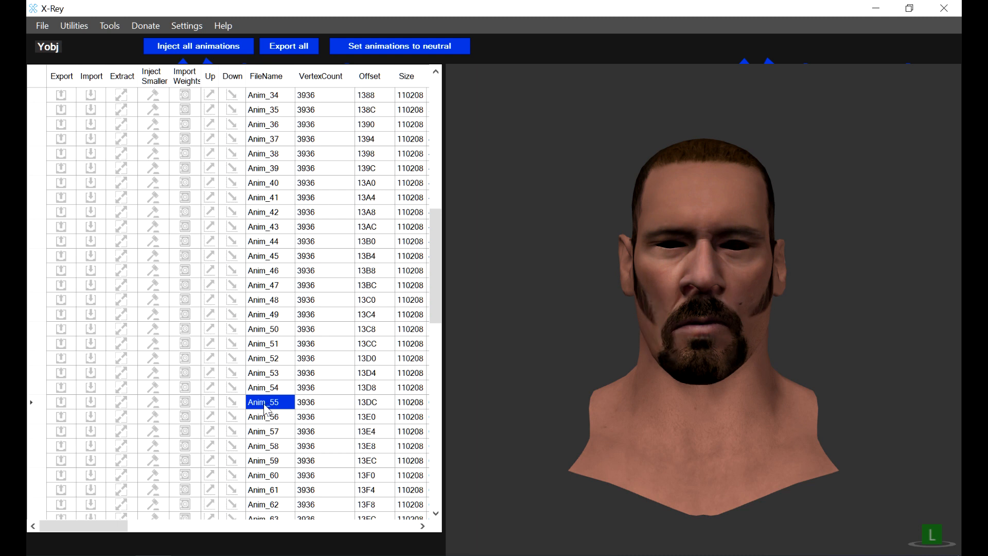
click(267, 419)
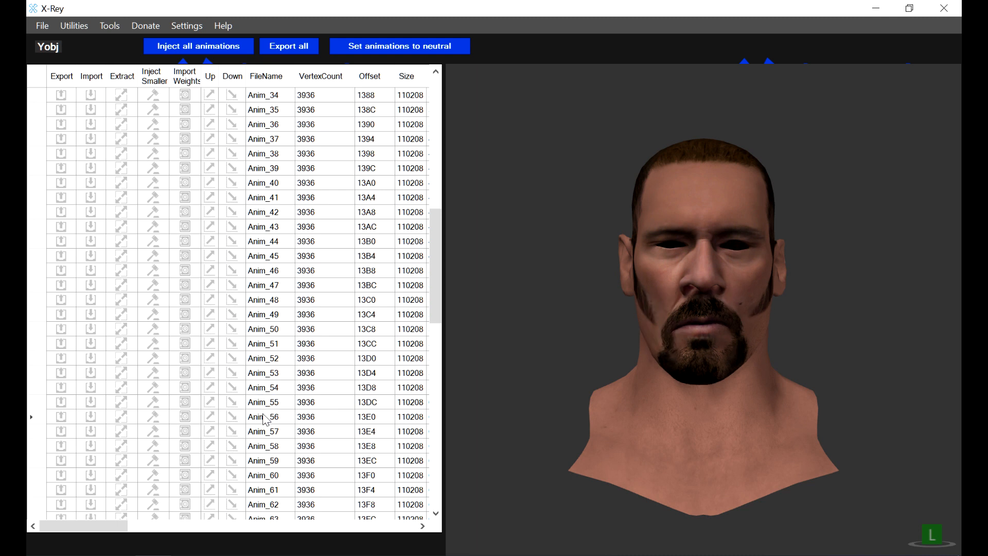
double_click(261, 438)
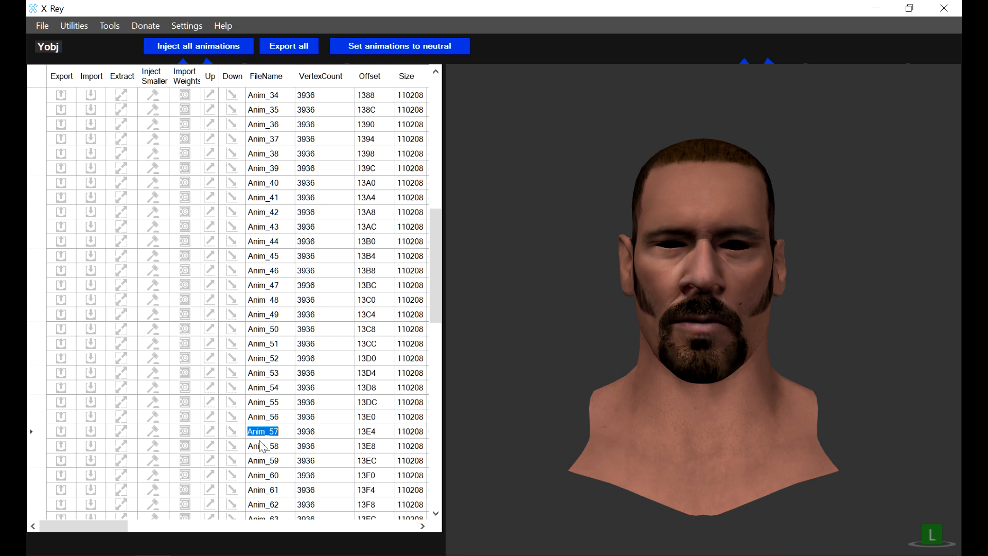
Preview the head's facial animations Anim_55 to Anim_58, comparing how each deforms the lips
click(257, 445)
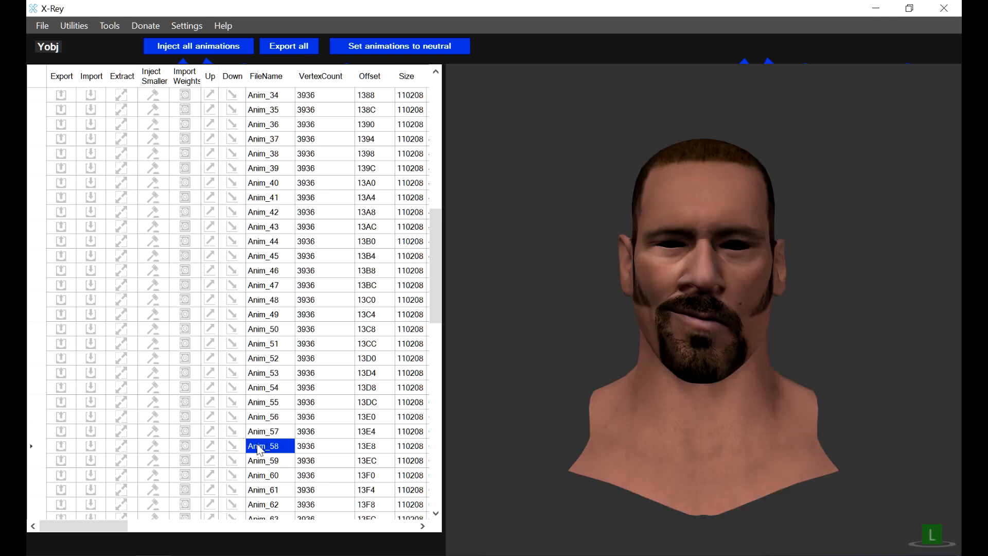
click(261, 403)
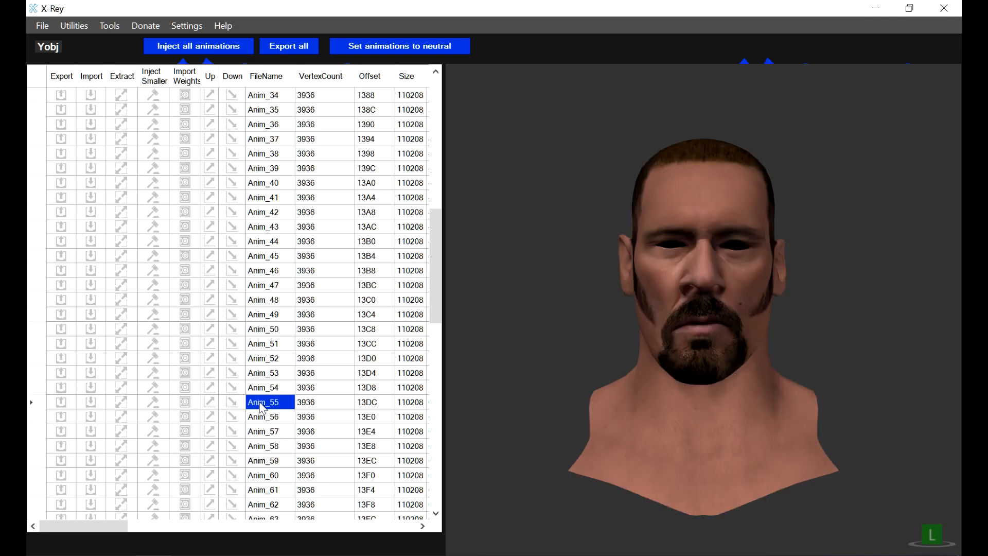
click(264, 421)
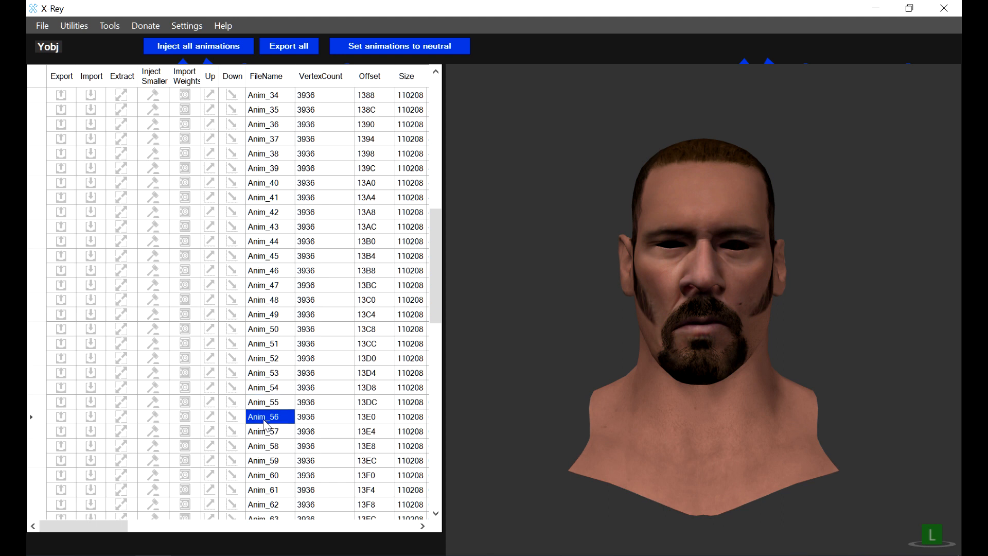
click(264, 436)
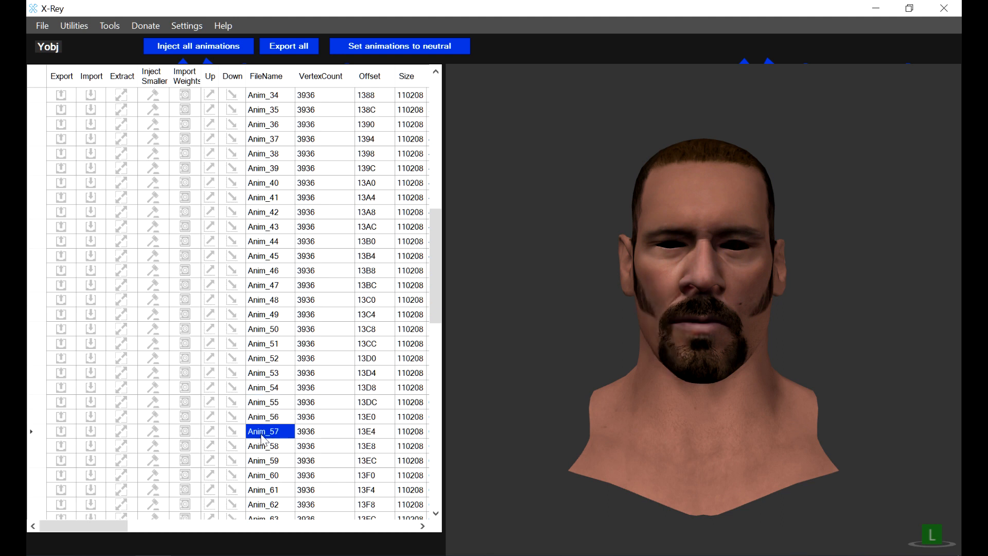
click(264, 447)
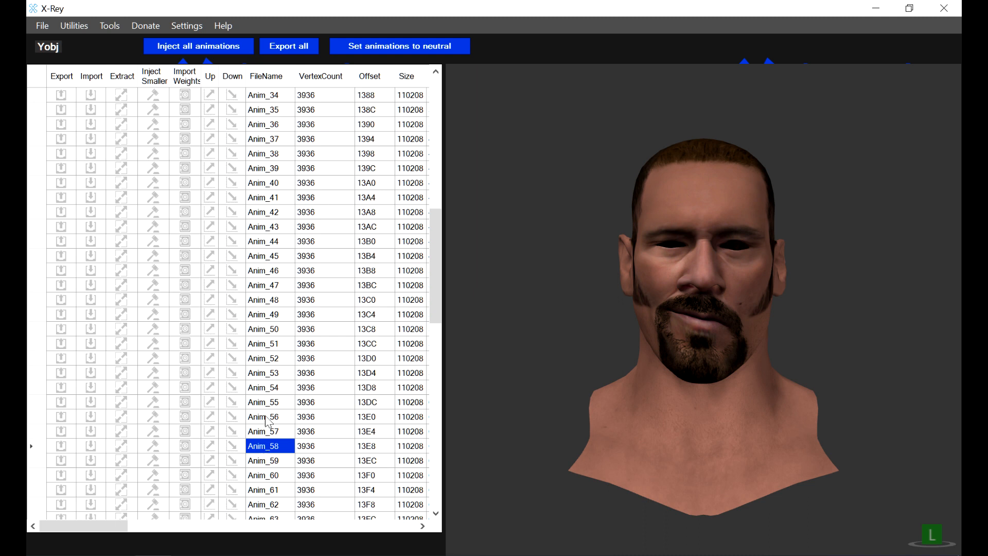
scroll(273, 380, up, 12)
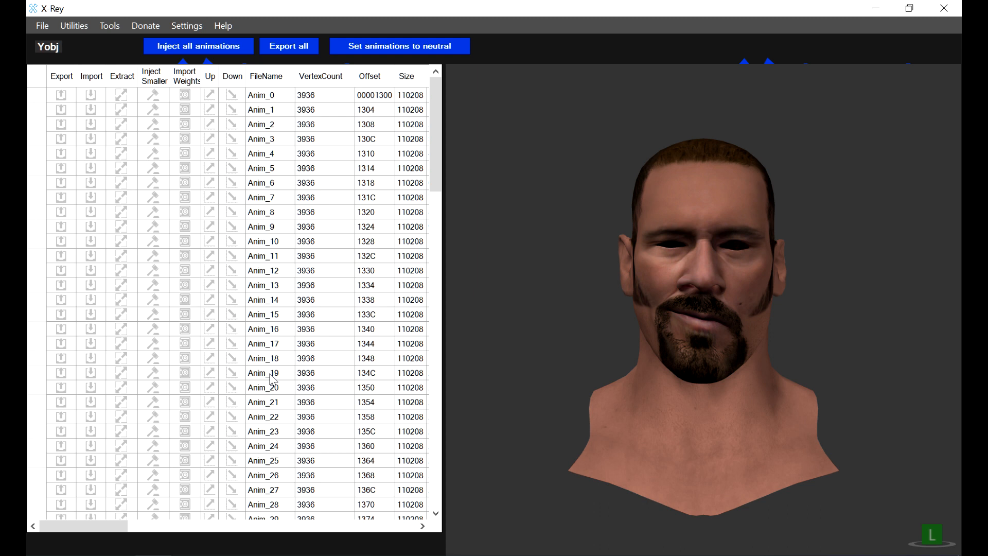
Switch to 3ds Max, maximize the Perspective viewport and delete the outer head mesh of the body model
click(437, 507)
click(730, 329)
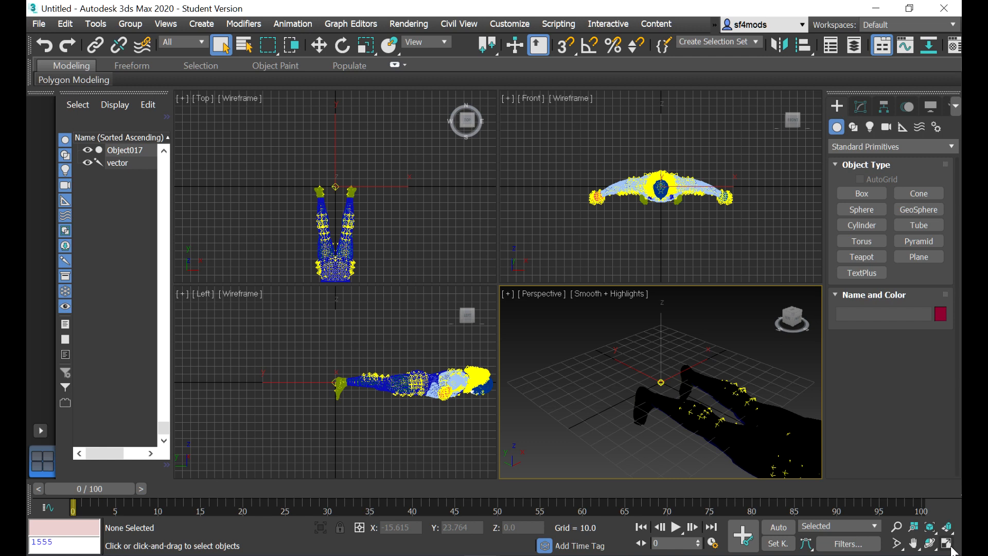
click(946, 543)
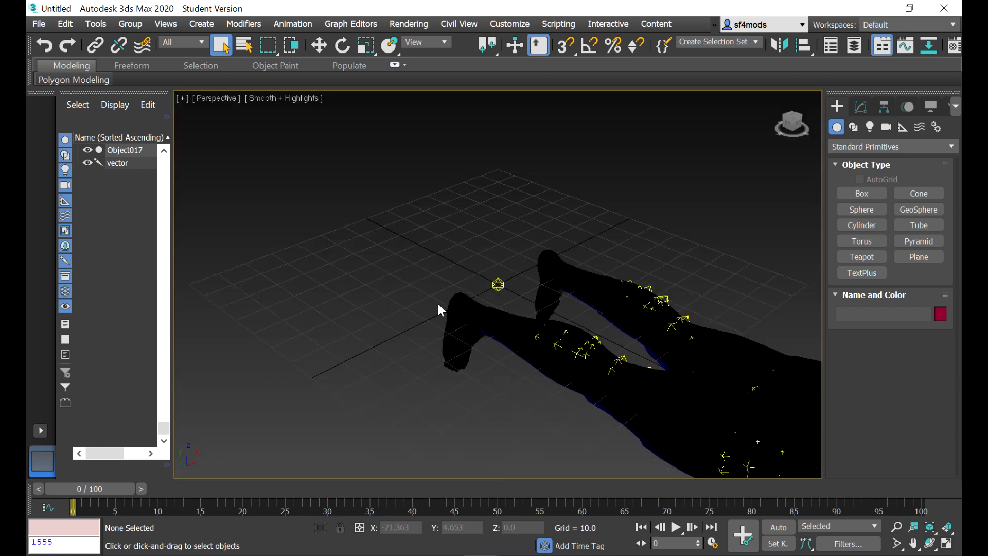
scroll(437, 303, down, 4)
scroll(591, 397, up, 5)
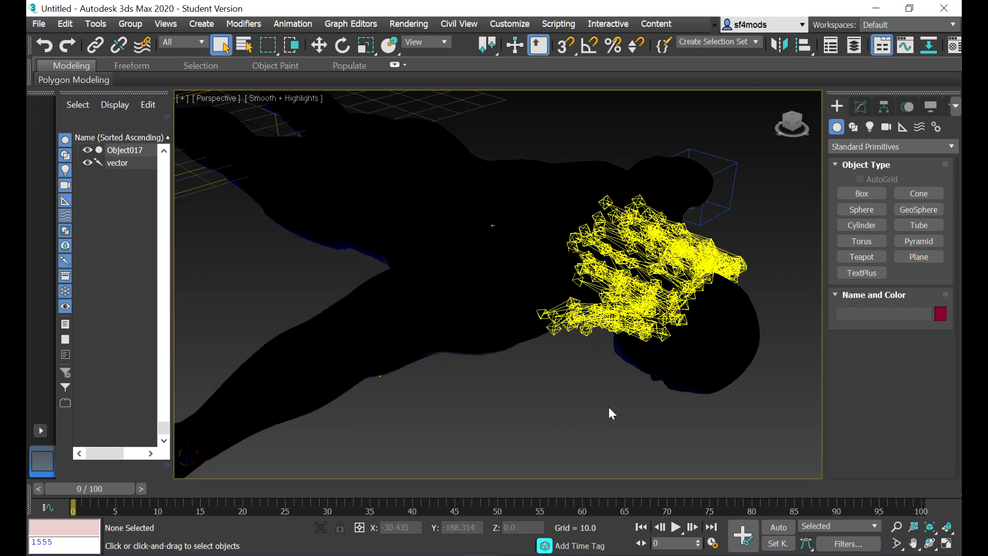
click(687, 363)
key(Delete)
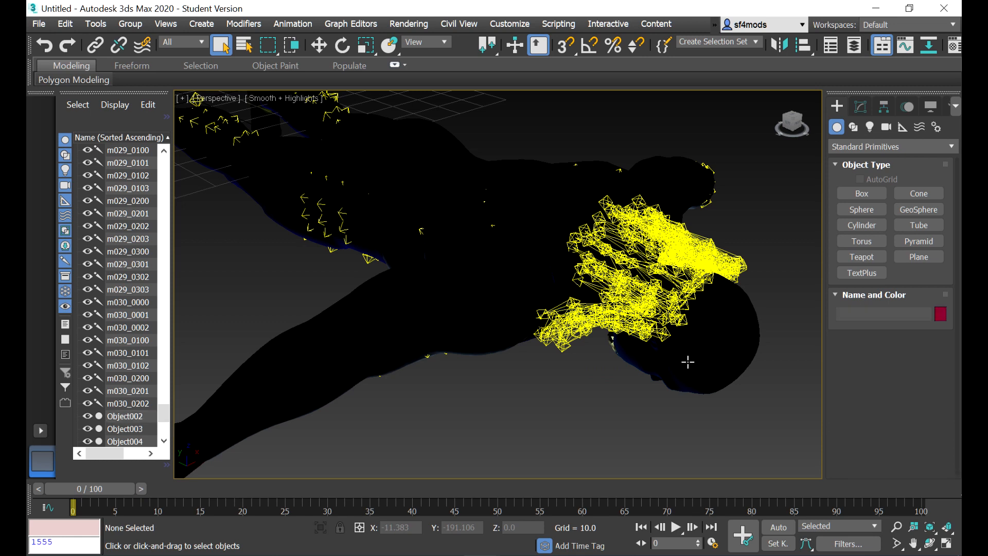
Delete the purple and teal meshes inside the mouth that cover the tongue
scroll(714, 366, up, 3)
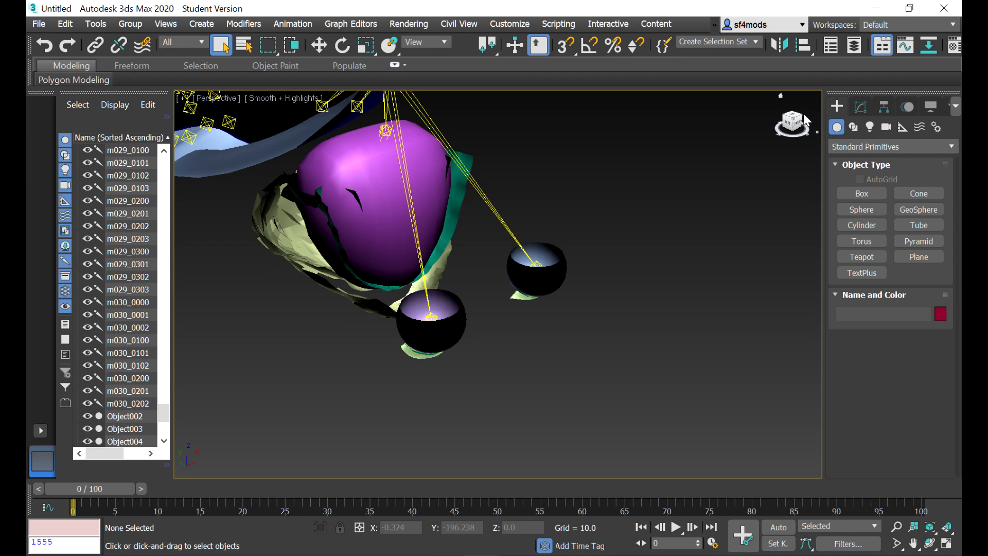
mouse_move(801, 121)
mouse_down()
mouse_move(782, 138)
mouse_move(786, 115)
mouse_move(798, 131)
mouse_up()
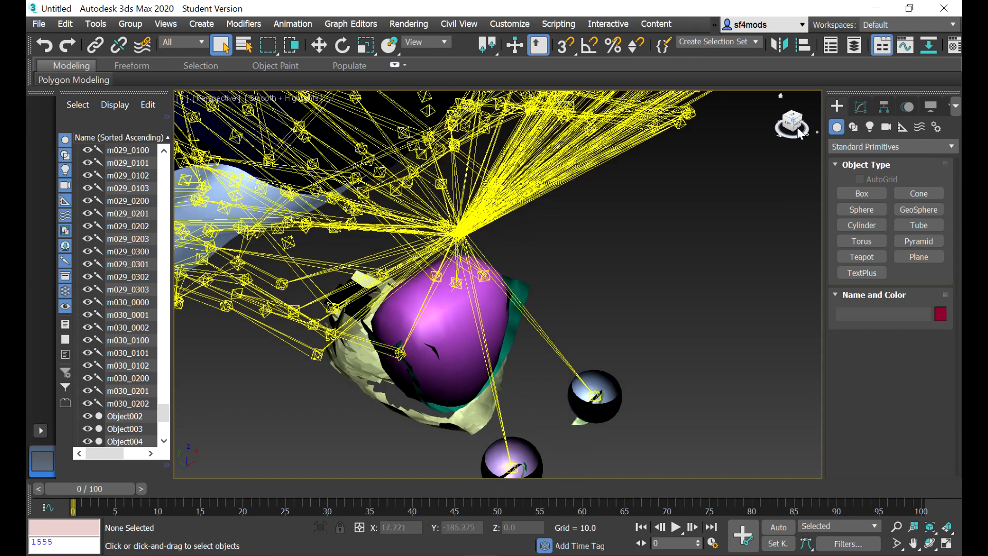
click(444, 346)
key(Delete)
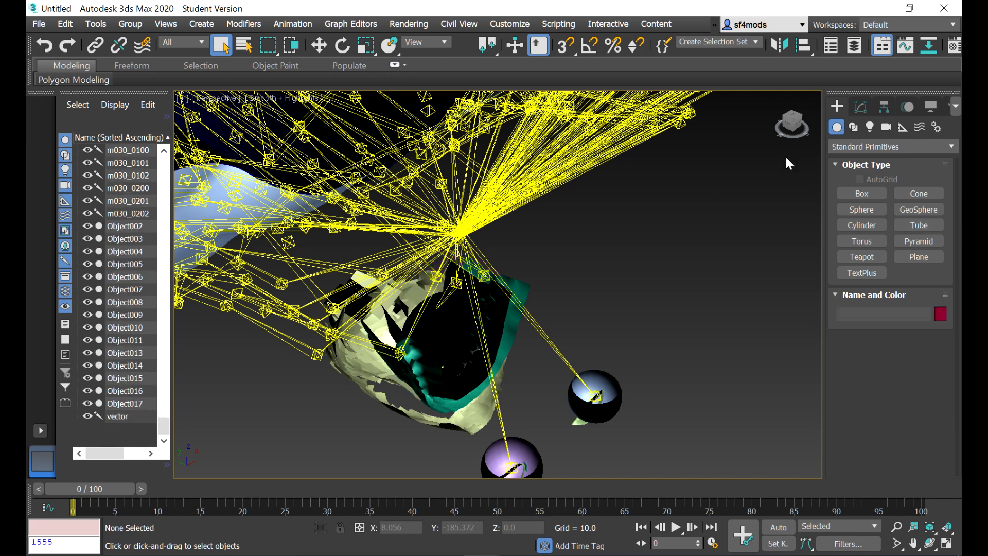
click(426, 369)
key(Delete)
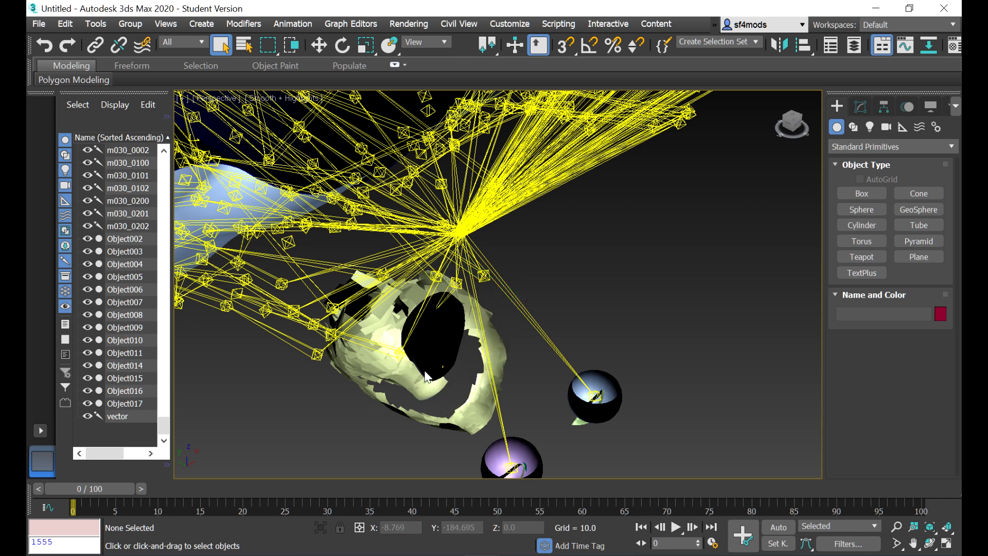
Select the J_Tongue1 bone at the root of the tongue for moving and view it from the front
drag(792, 122, 802, 114)
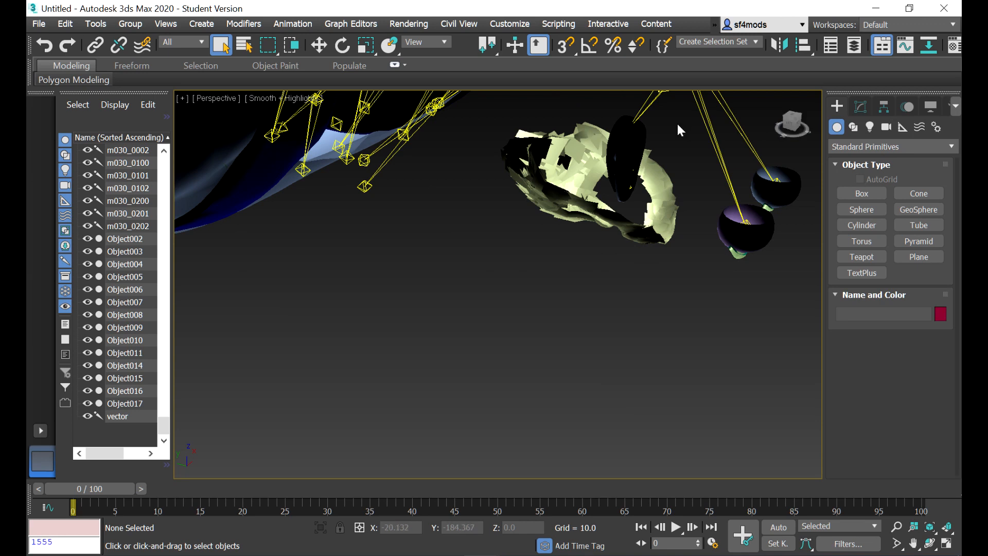
middle_drag(677, 124, 665, 143)
click(624, 149)
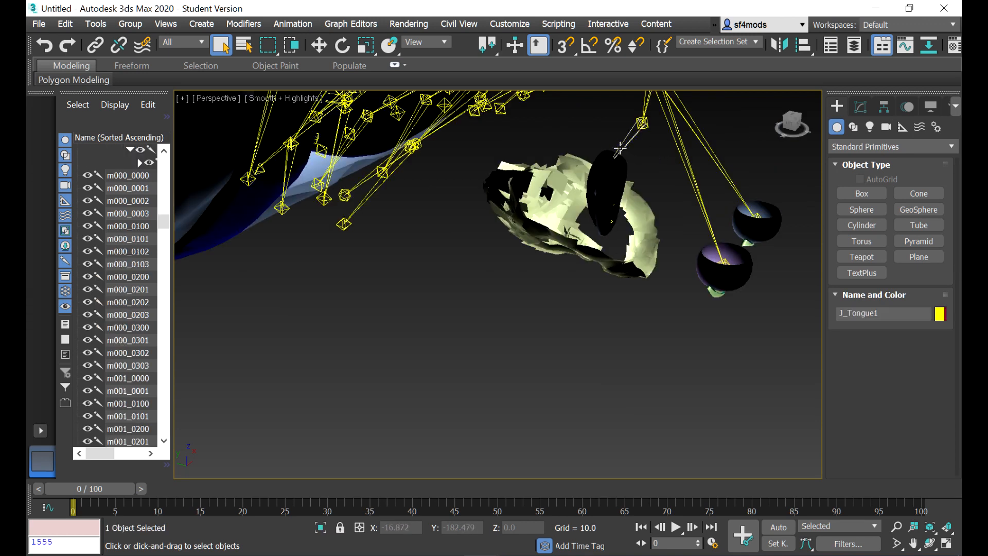
click(317, 46)
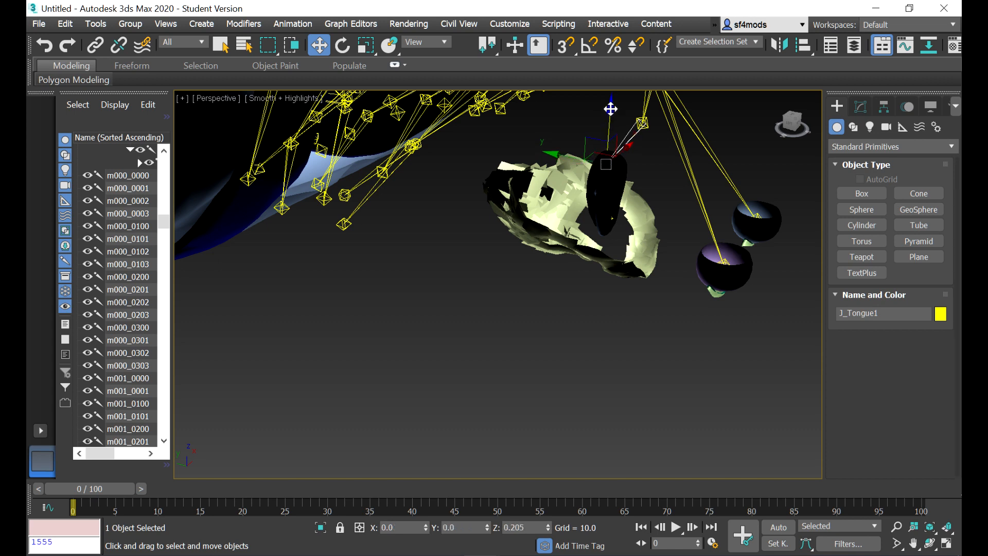
click(795, 122)
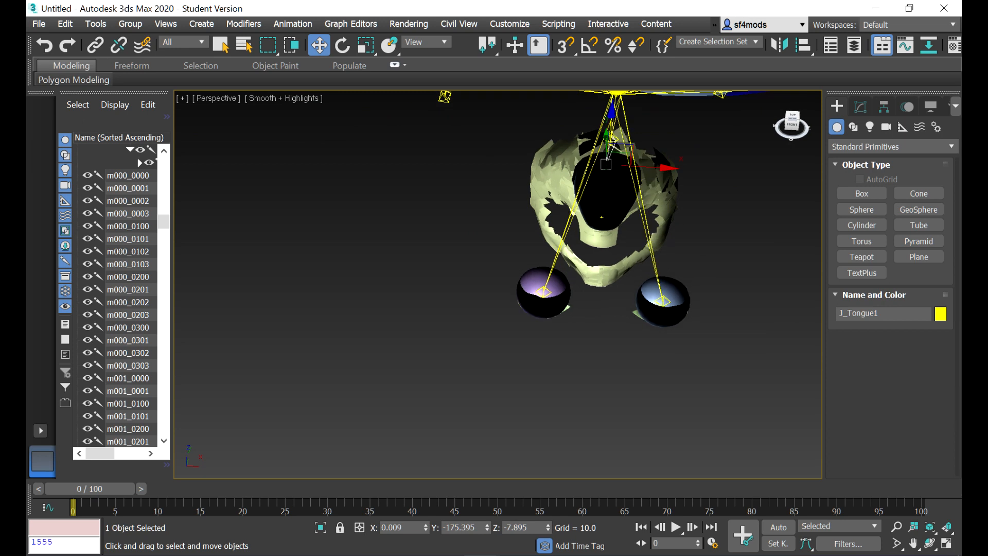
Expand the J_Tongue1 hierarchy and select the eye, jaw and tongue bones from J_Eye_L down to the last tongue bone
scroll(164, 220, up, 2)
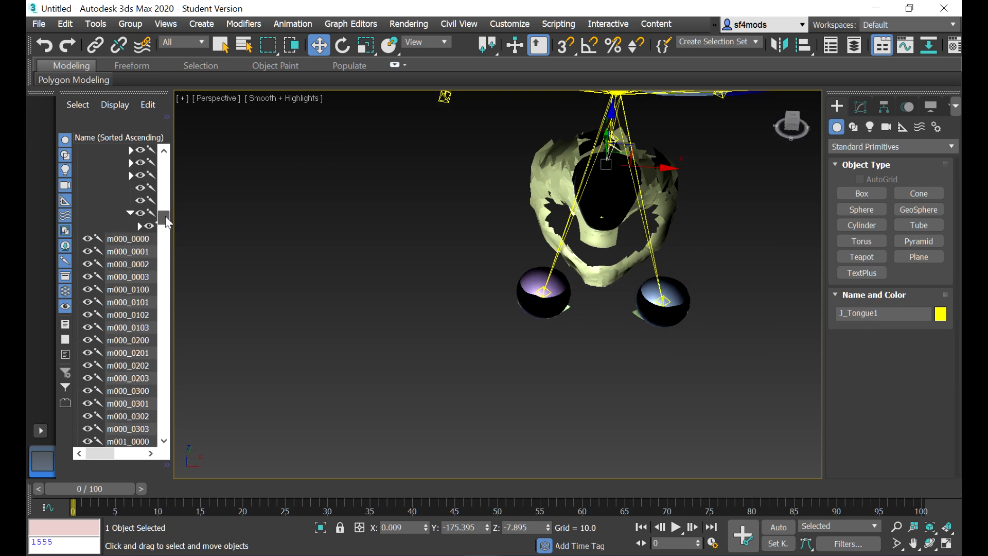
scroll(165, 215, up, 2)
drag(101, 456, 120, 459)
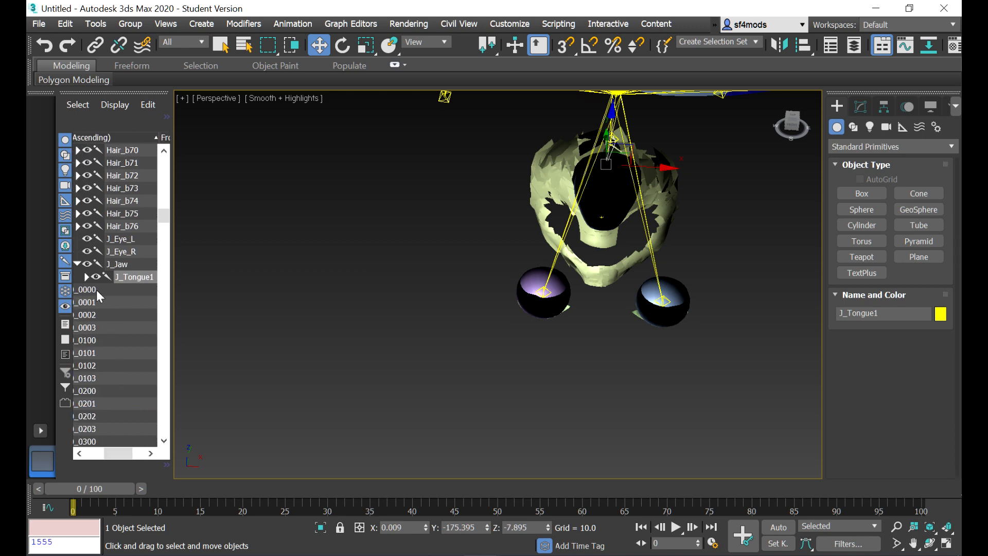
click(87, 277)
click(106, 302)
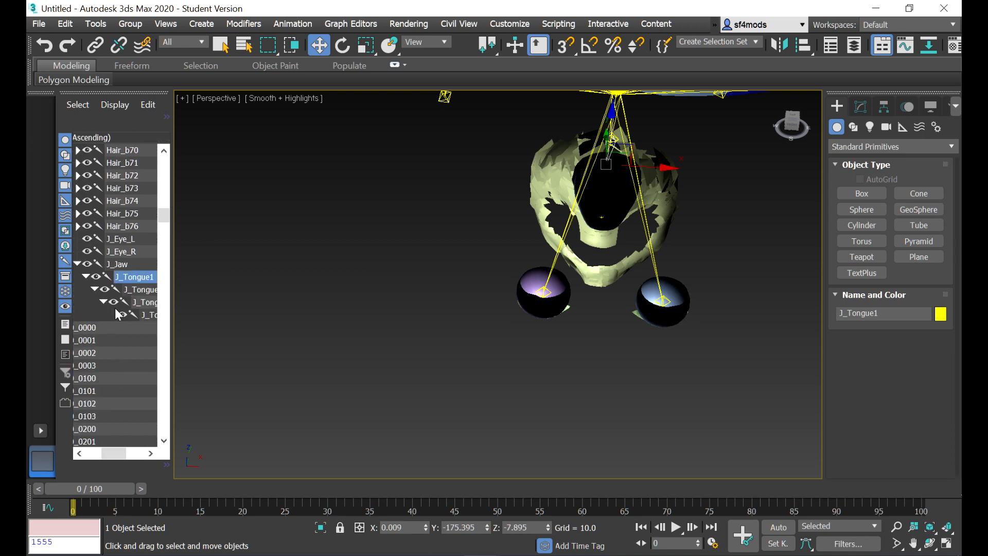
shift+click(128, 242)
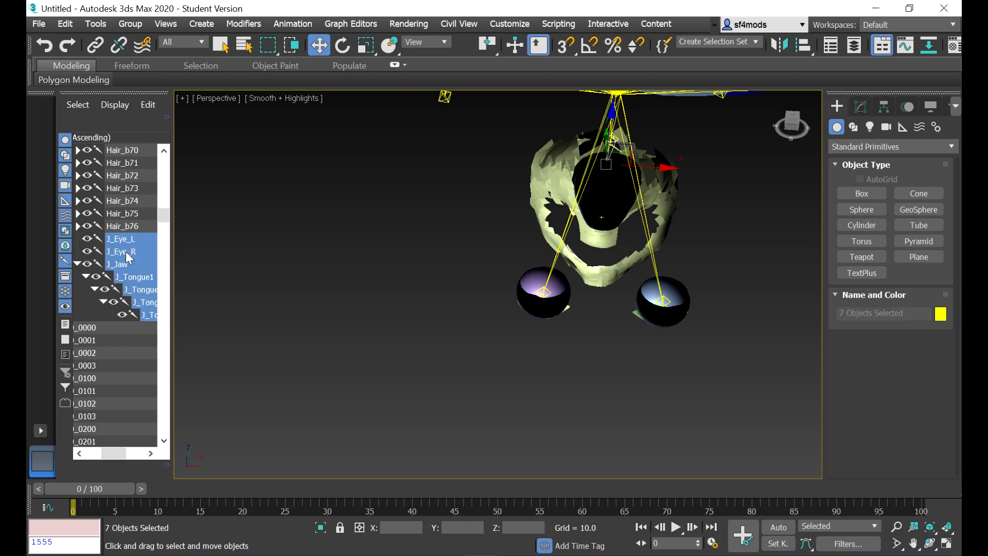
Start a scene export and go to the folder G:\mods\pc version\brian adams
click(41, 28)
mouse_move(83, 228)
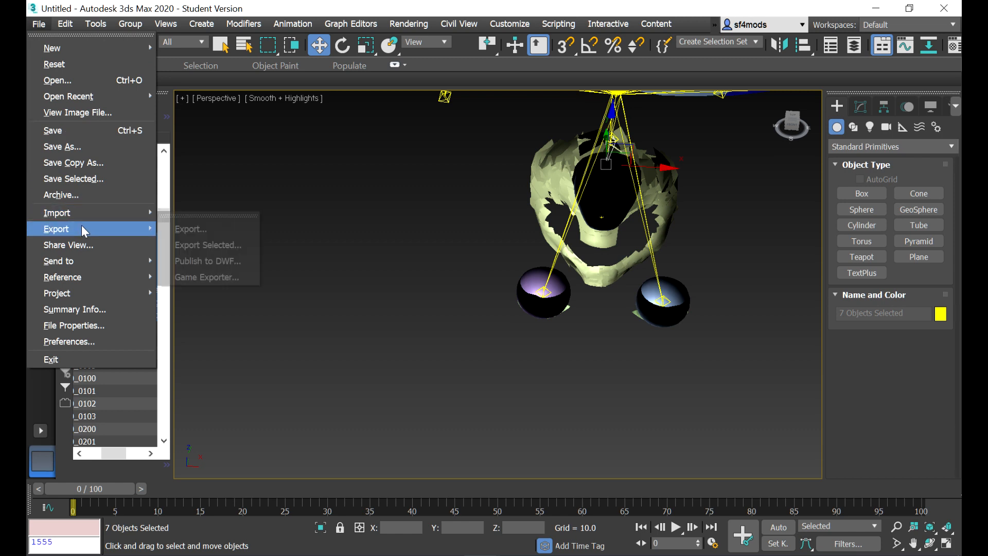
click(173, 233)
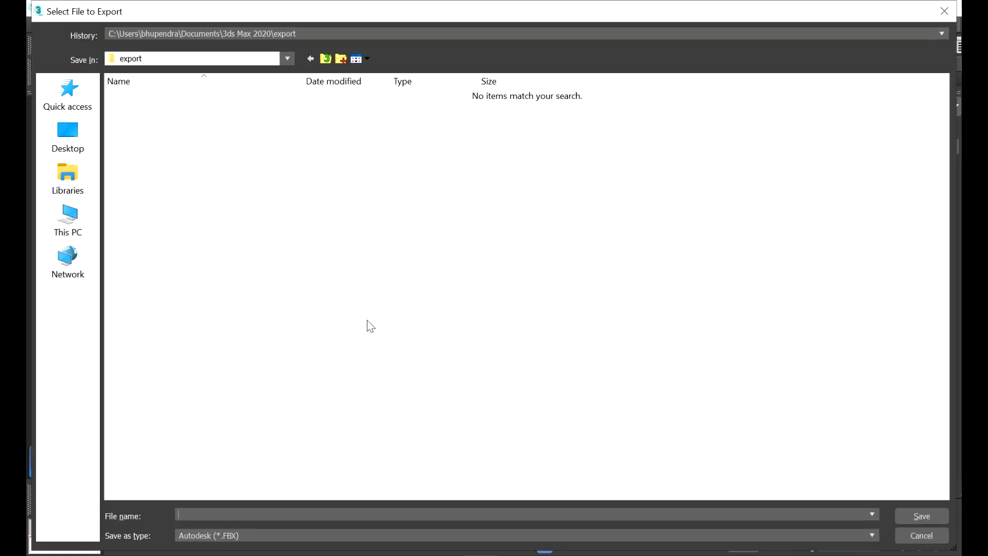
text("G:\mods\pc version\brian adams\ch46002.pac")
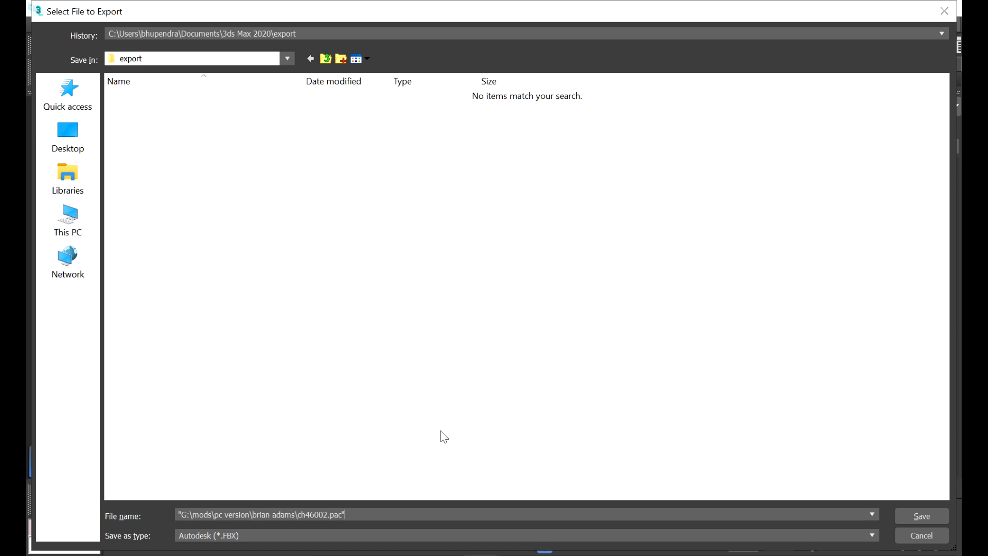
key(BackSpace)
key(BackSpace)
key(BackSpace)
key(BackSpace)
key(BackSpace)
key(BackSpace)
key(BackSpace)
key(BackSpace)
key(BackSpace)
key(Return)
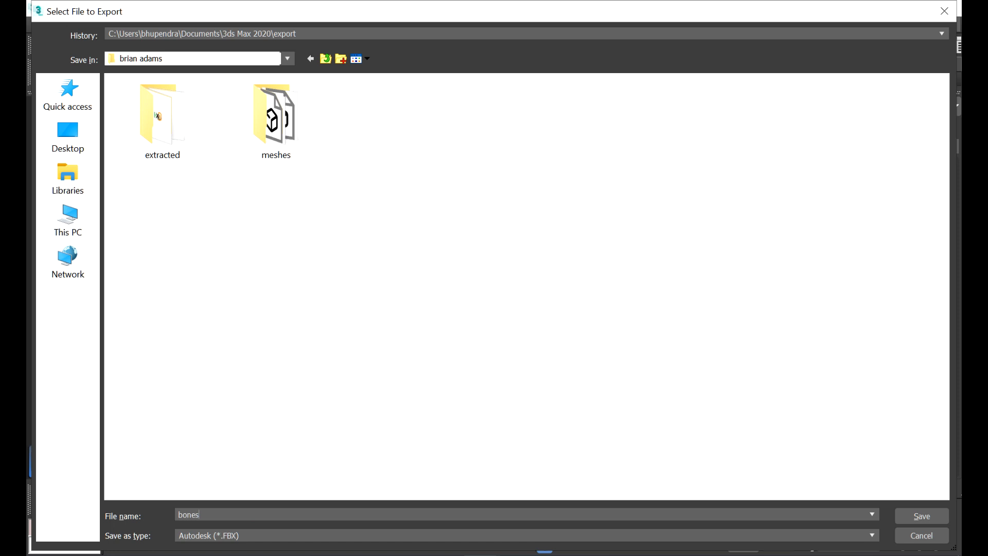
Export the scene as bones in Autodesk Collada (*.DAE) format
click(397, 537)
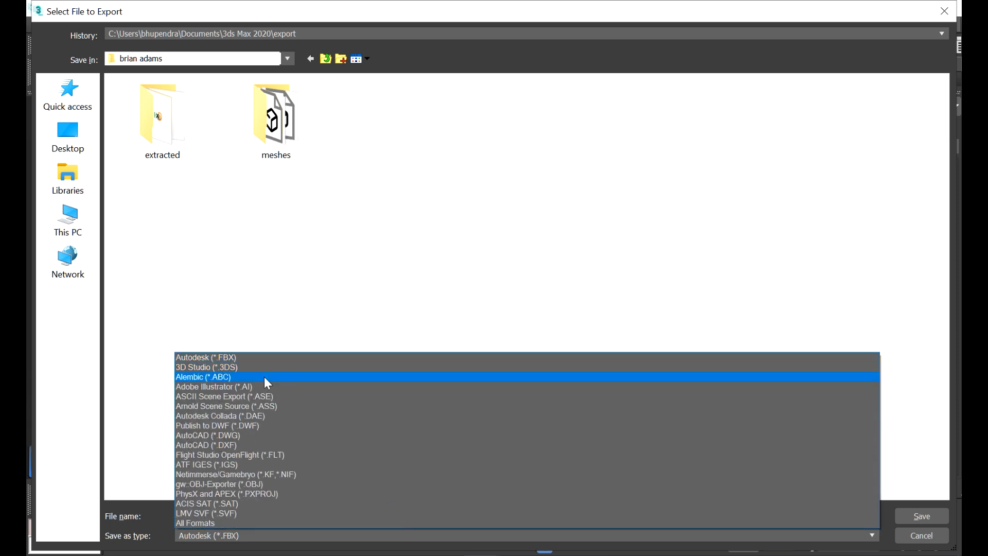
click(243, 416)
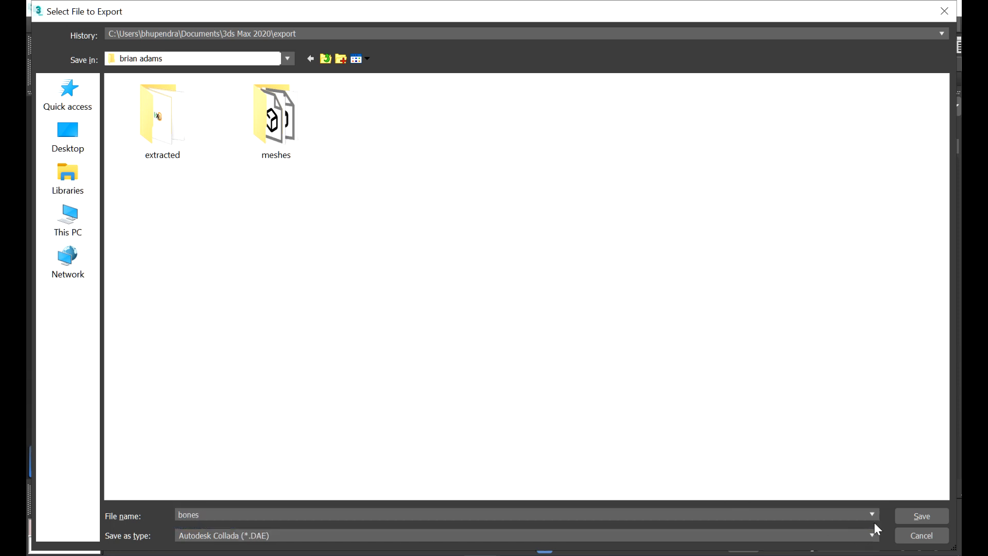
click(913, 514)
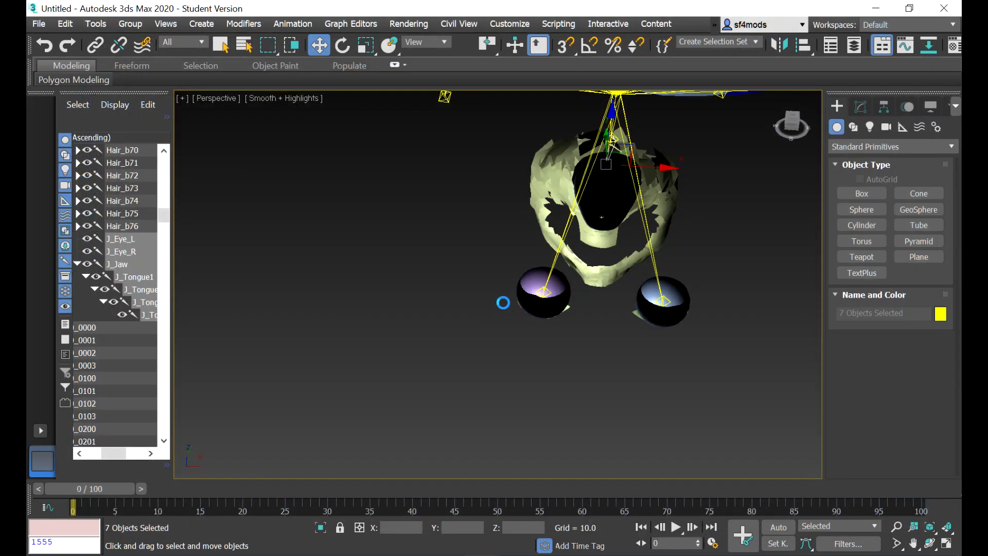
click(375, 334)
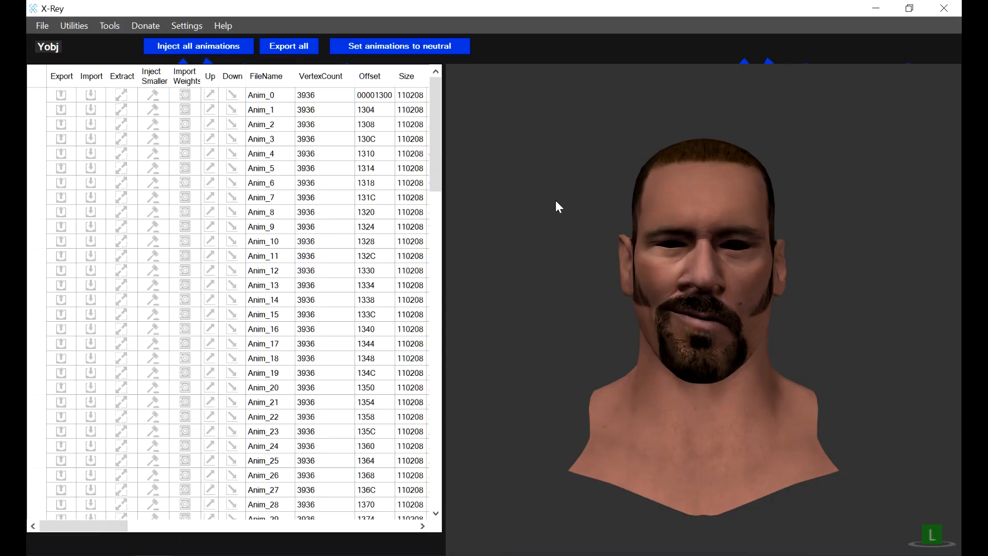
Switch to X-Rey, open 0000.yobj from the brian adams meshes folder and display its bone list
key(ctrl+o)
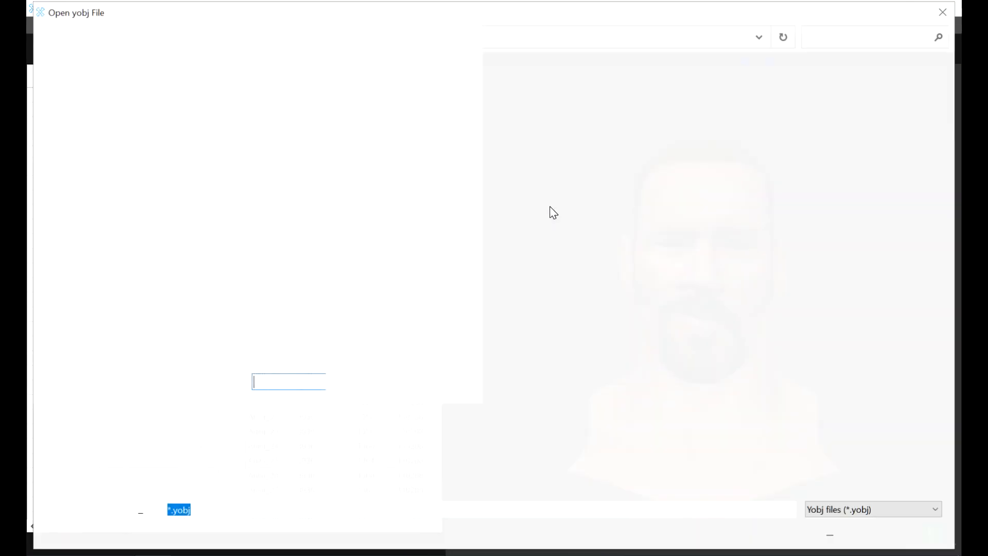
double_click(278, 134)
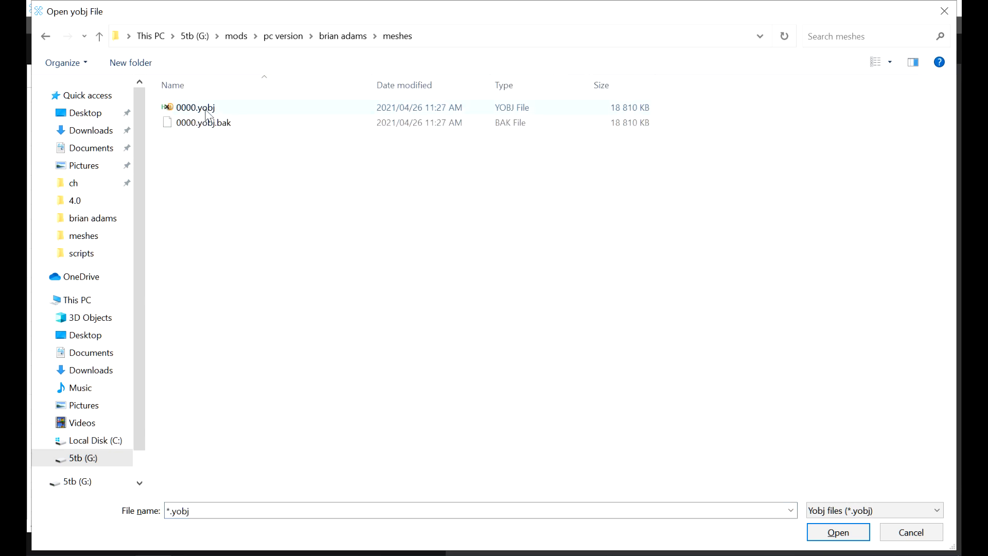
double_click(205, 107)
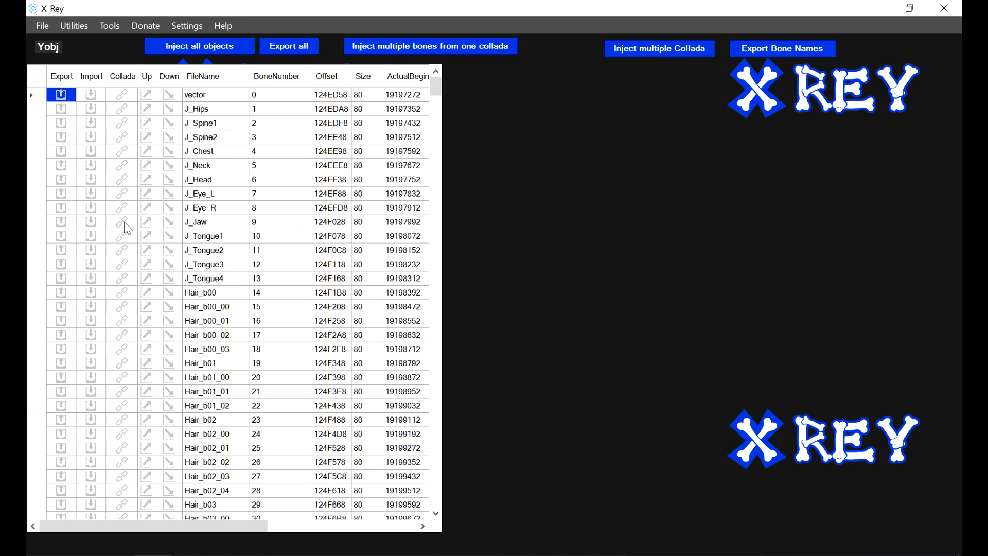
Inject bones.DAE from the brian adams folder into the J_Jaw bone
click(123, 223)
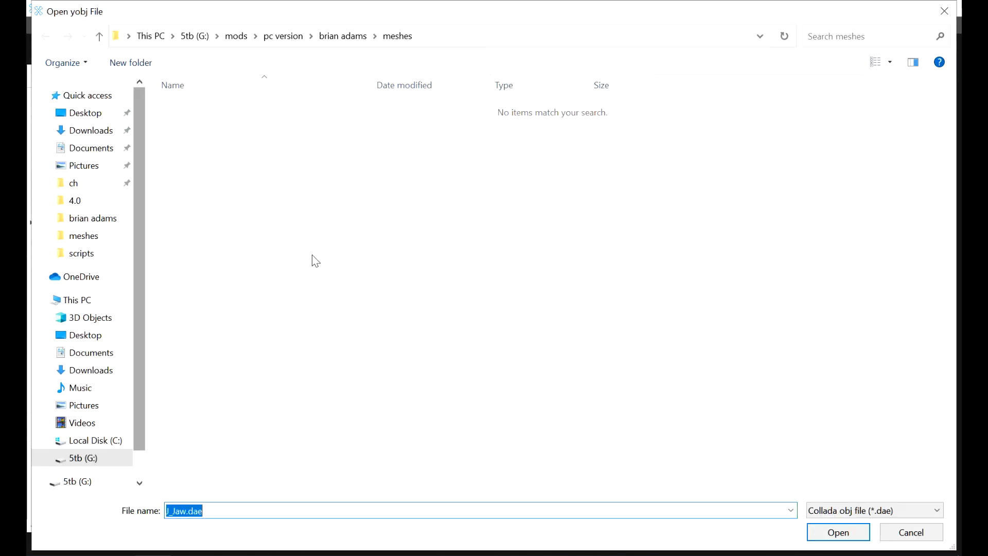
click(344, 36)
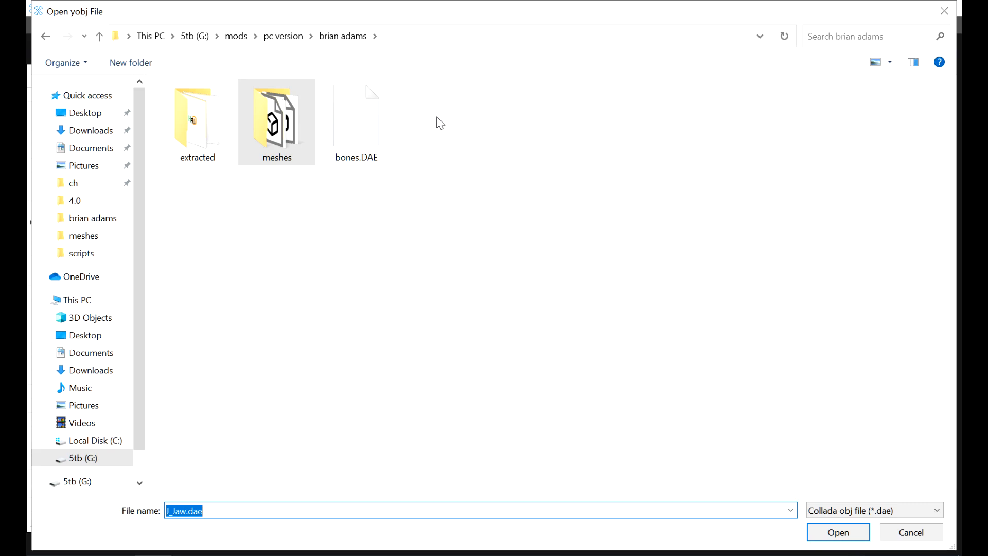
click(373, 132)
double_click(373, 132)
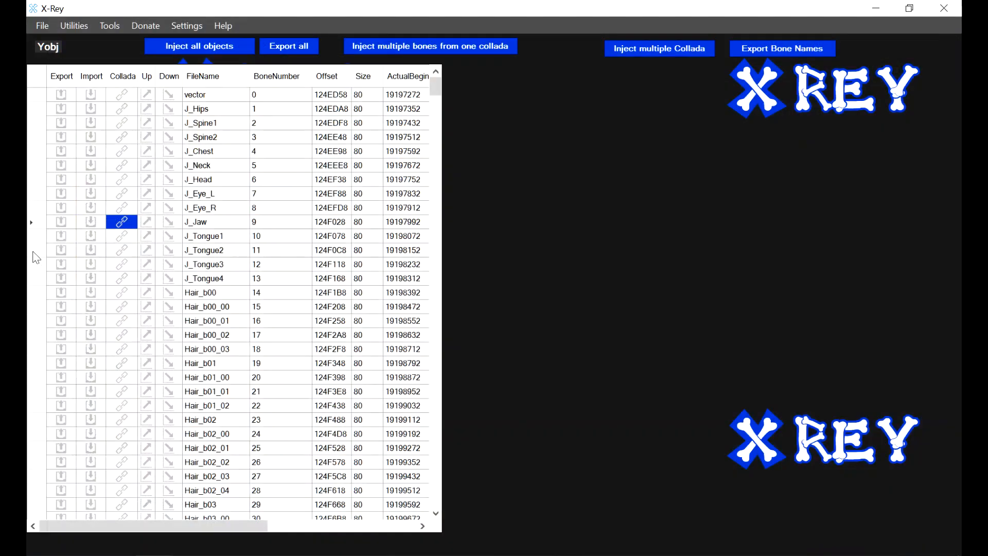
key(Return)
Inject bones.DAE into the J_Tongue1 and J_Tongue2 bones
click(123, 237)
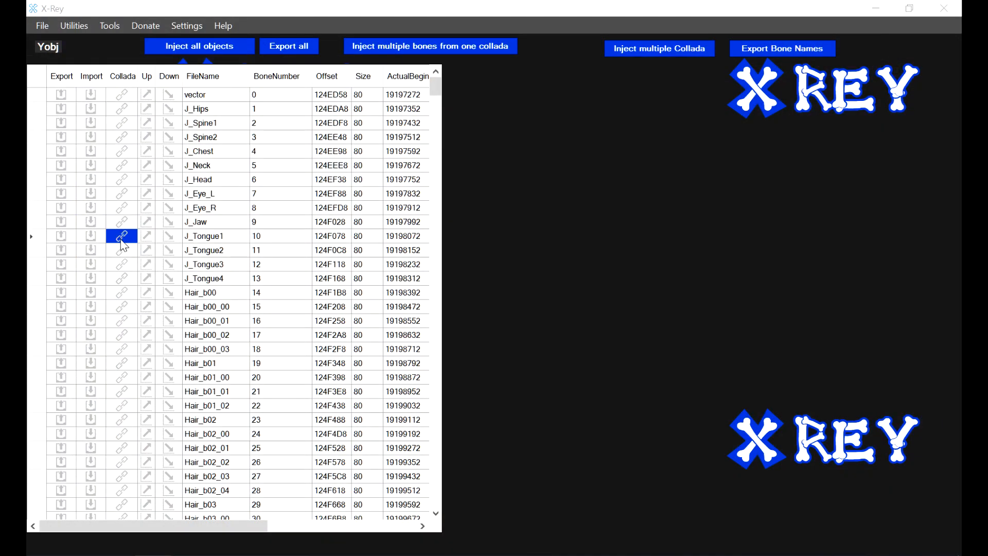
double_click(364, 126)
key(Return)
click(121, 250)
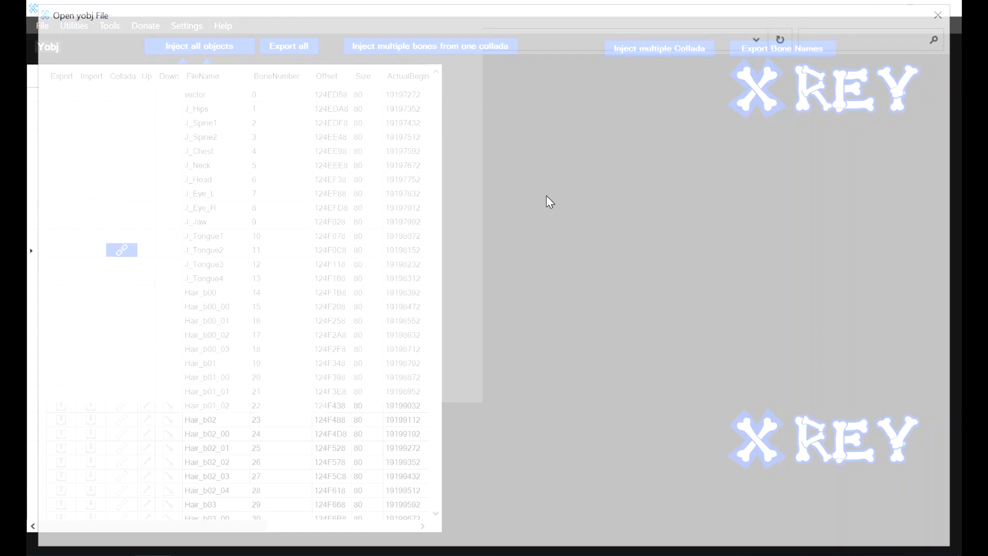
double_click(384, 128)
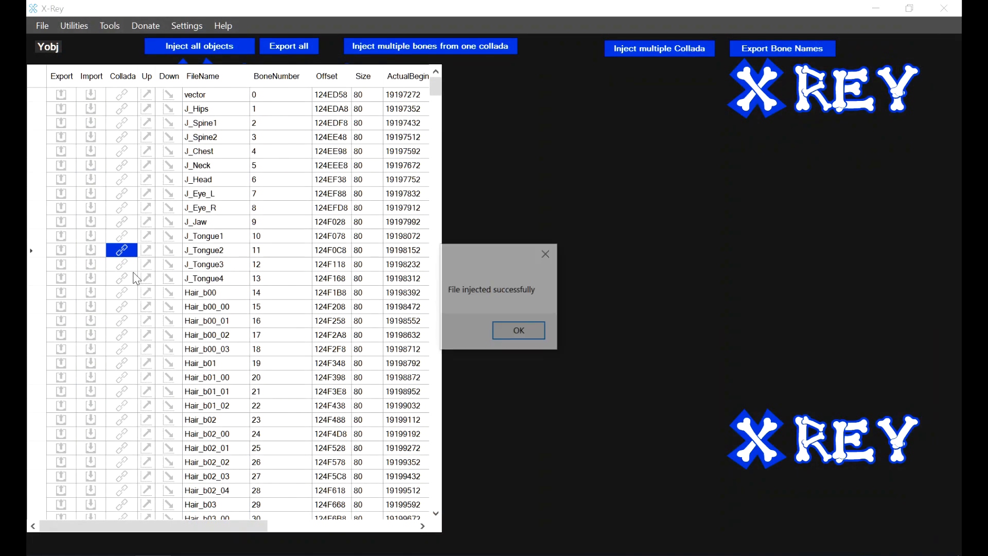
key(Return)
Inject bones.DAE into the J_Tongue3 and J_Tongue4 bones
click(122, 264)
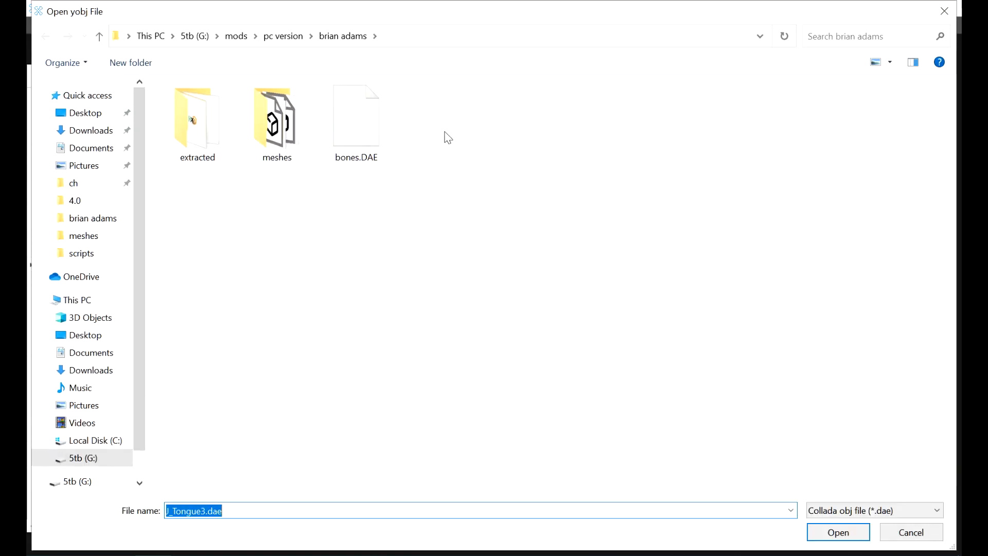
click(366, 133)
double_click(365, 133)
key(Return)
click(128, 281)
click(364, 138)
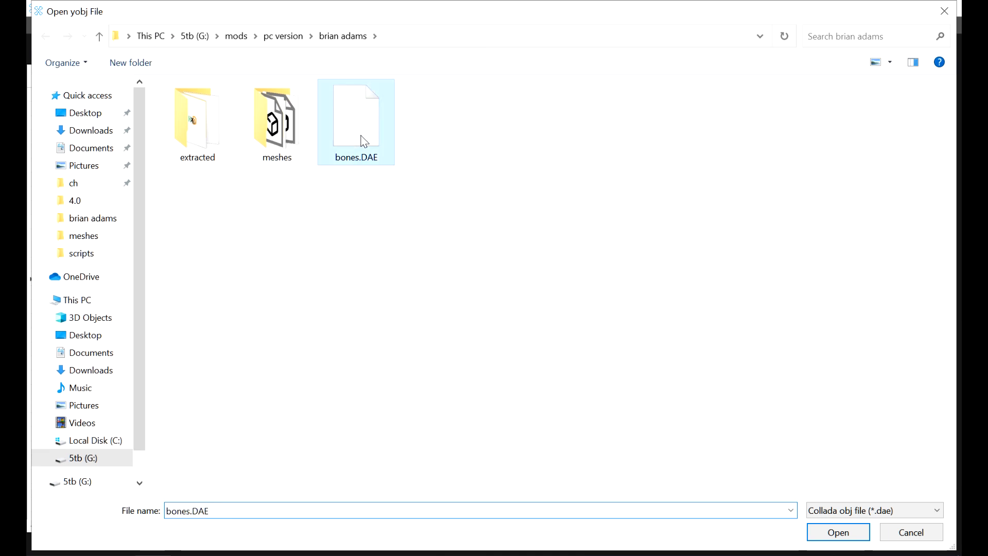
double_click(363, 138)
key(Return)
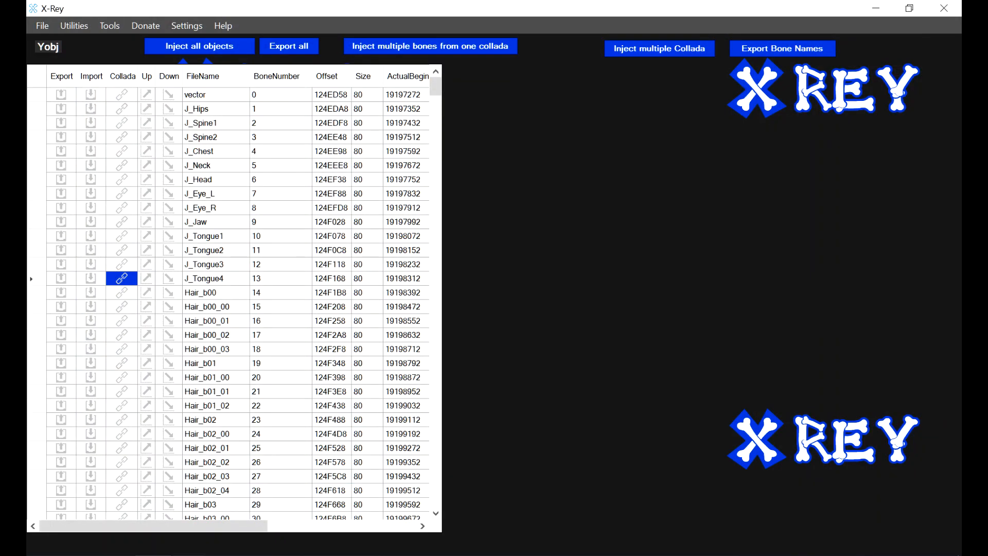
Switch to Pach Explorer and inject the updated mesh file into the 0000 entry of the 00046002 archive
click(192, 553)
click(248, 526)
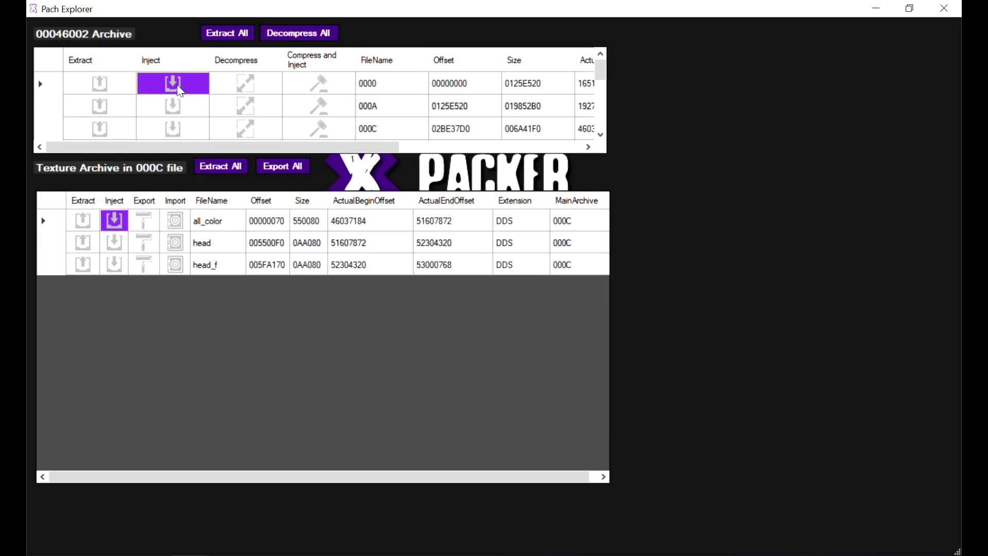
click(177, 86)
double_click(190, 107)
Switch to File Explorer and copy ch46002.pac from the brian adams folder to the WWE 2K19 pac\ch folder, replacing the existing file
mouse_move(242, 554)
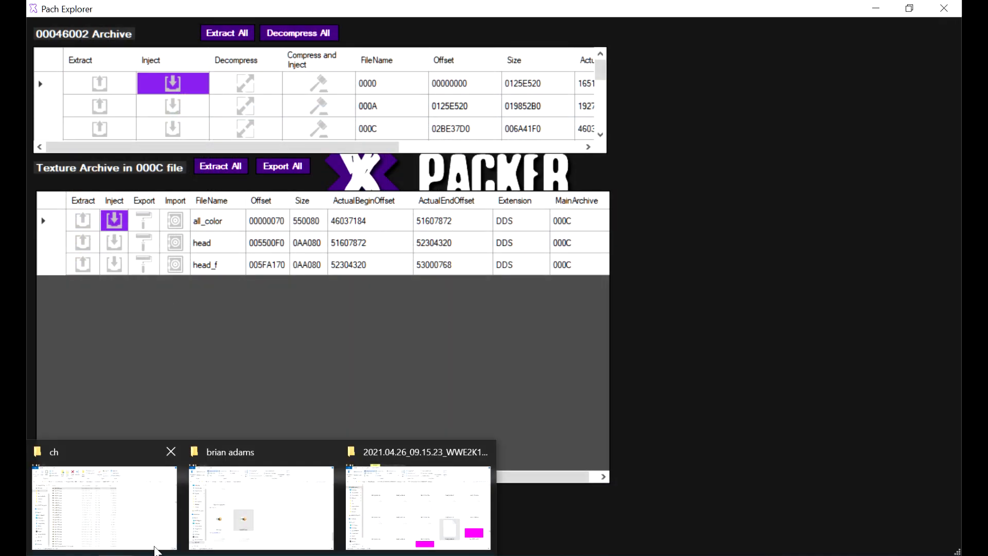
click(242, 507)
click(267, 392)
click(558, 377)
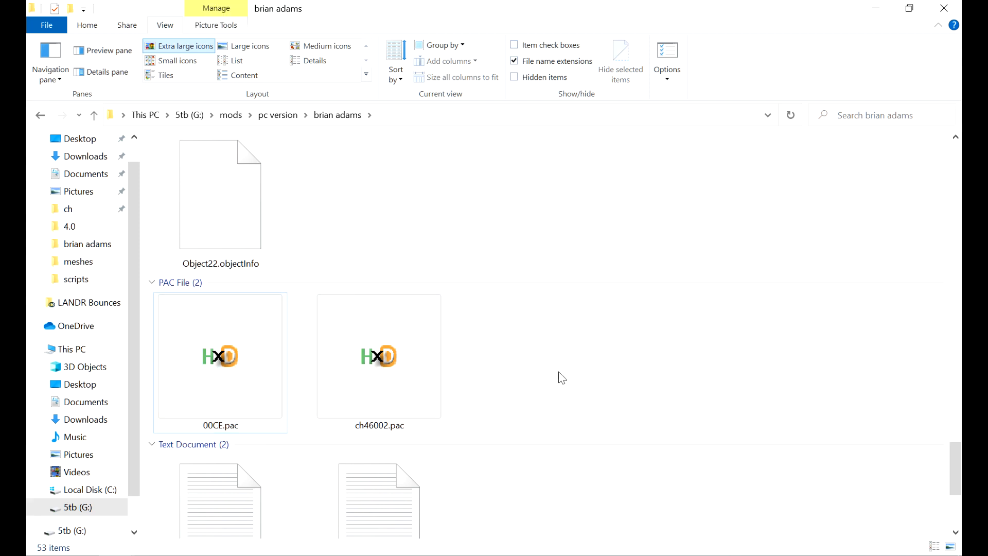
click(403, 373)
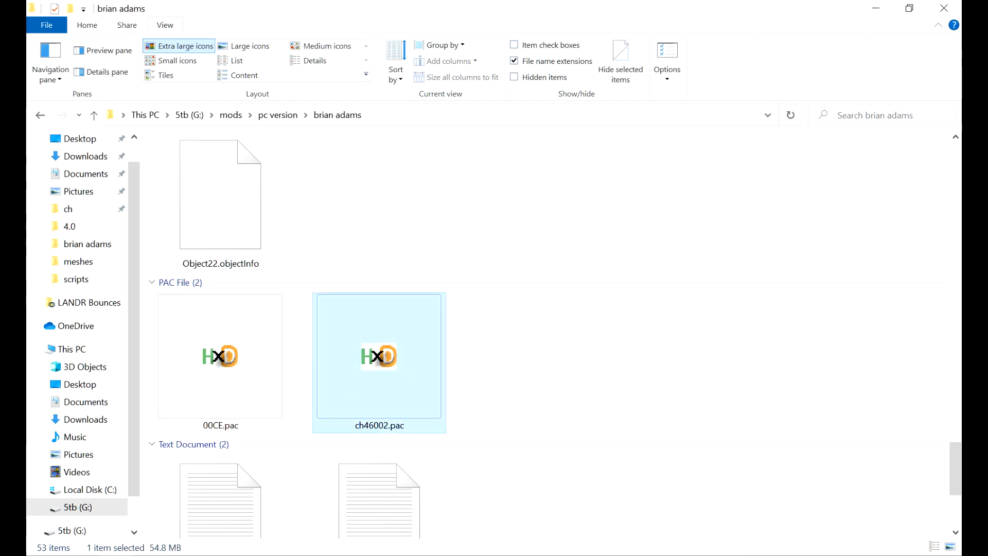
mouse_move(242, 555)
click(125, 513)
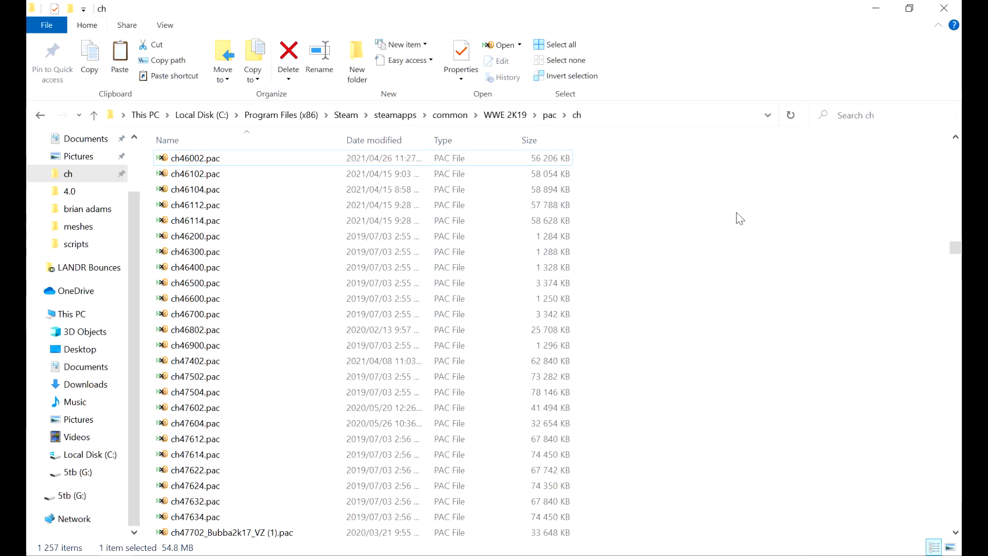
key(ctrl+v)
key(Return)
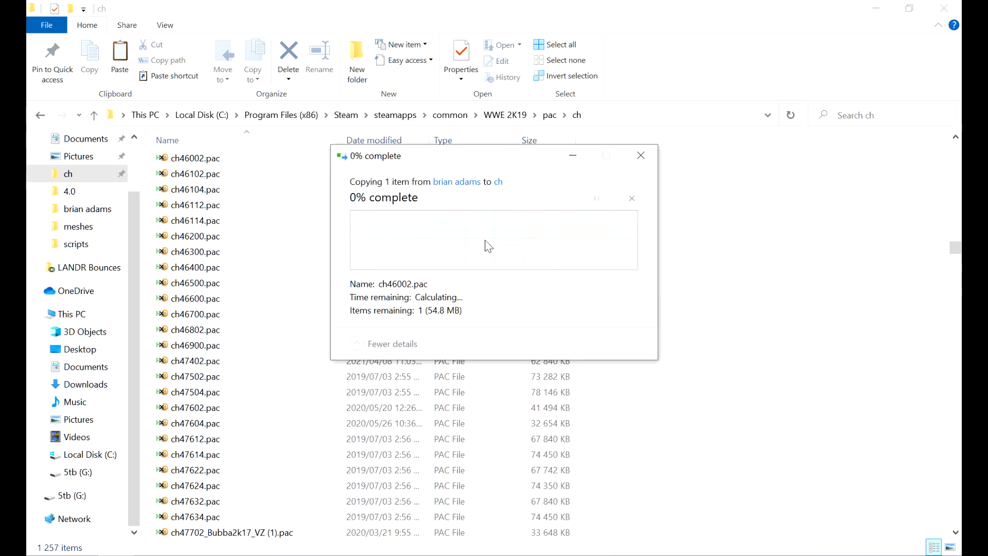
Switch to WWE 2K19, select the Brian Adams superstar listed under The Authors of Pain and start loading the match
click(587, 554)
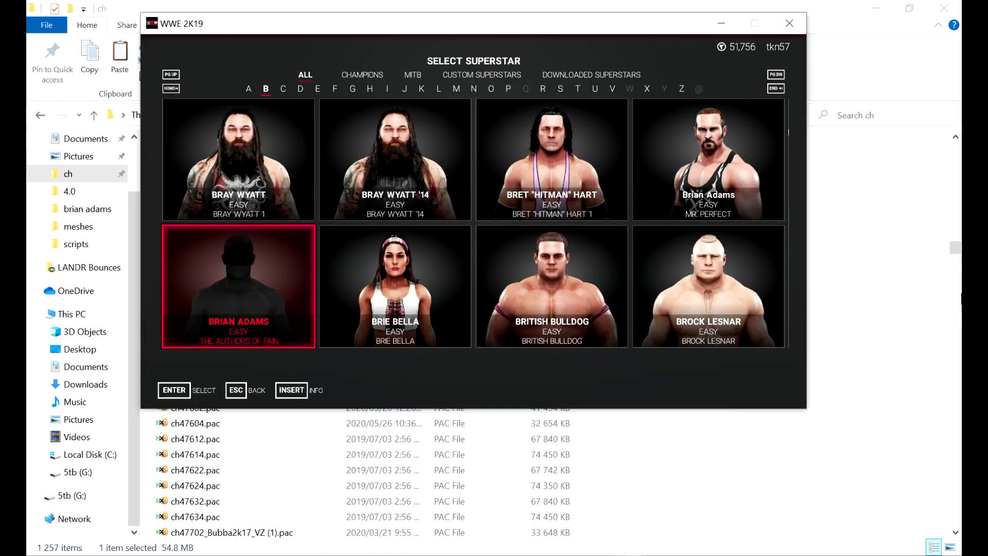
key(Return)
key(Return)
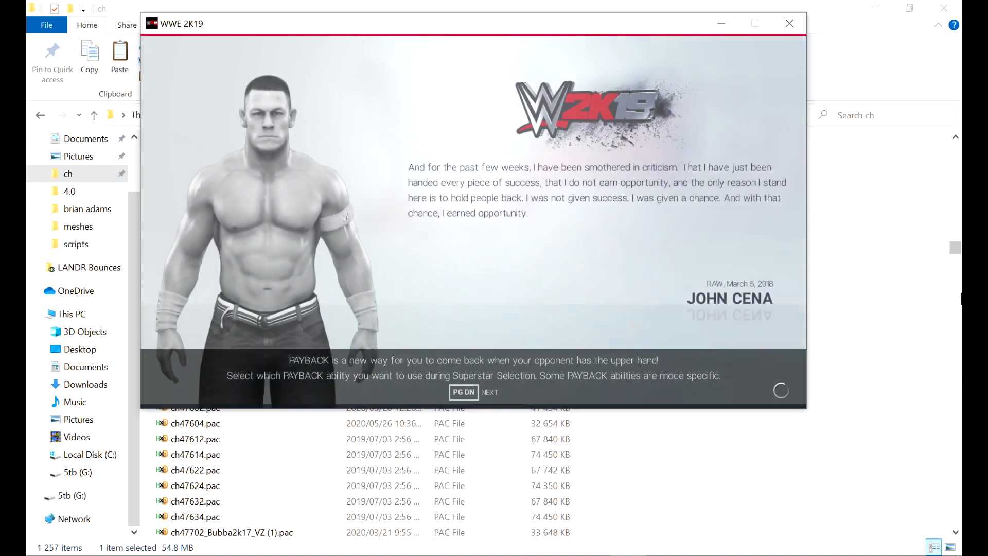